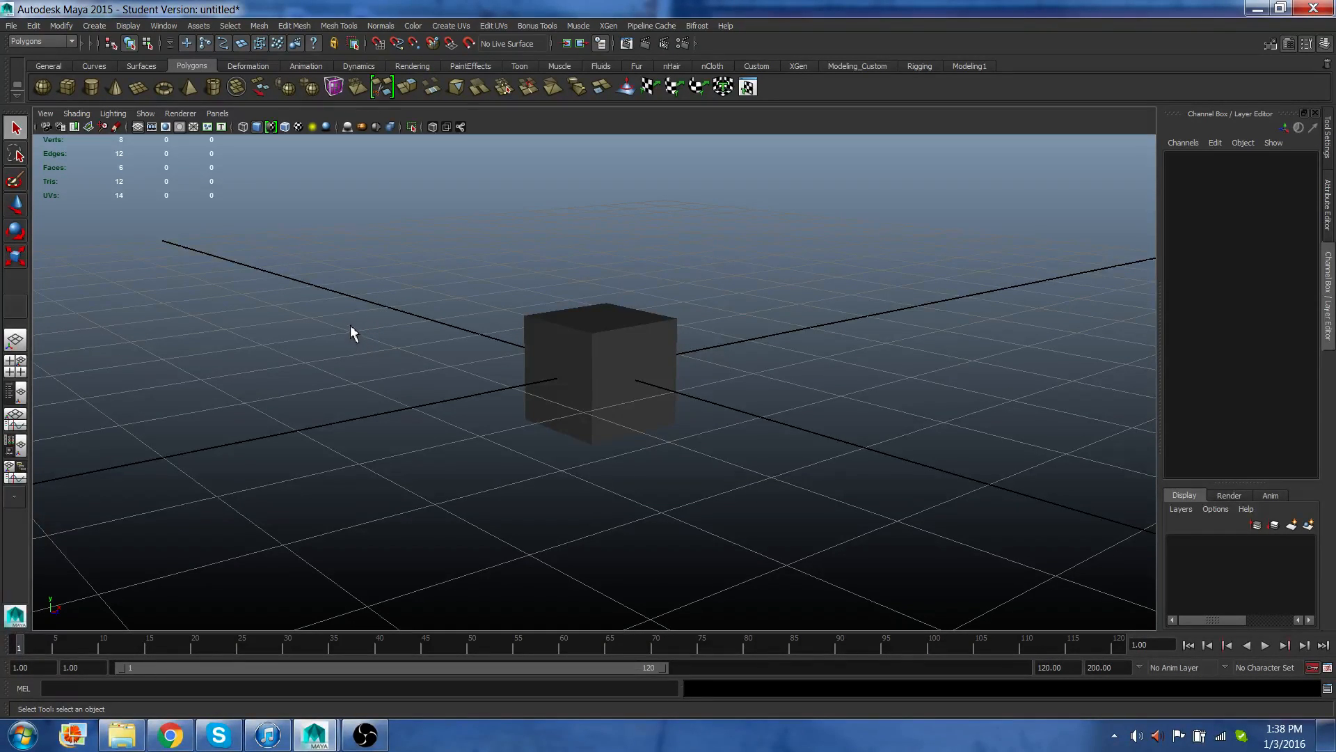
Orbit and zoom the viewport to inspect the cube from different angles.
{"action": "left_click_drag", "start_coordinate": [306, 320], "coordinate": [465, 319], "text": "alt"}
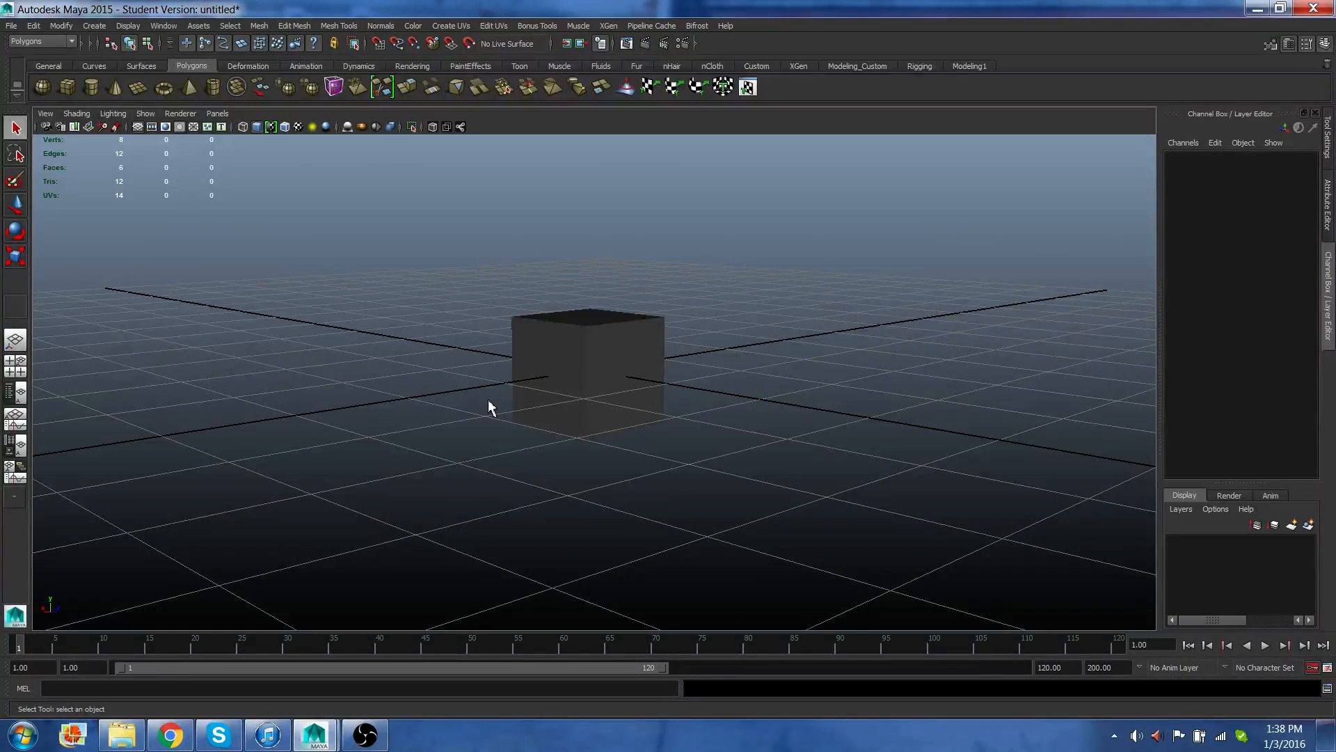
{"action": "scroll", "coordinate": [489, 407], "scroll_direction": "up", "scroll_amount": 3}
{"action": "scroll", "coordinate": [489, 409], "scroll_direction": "down", "scroll_amount": 5}
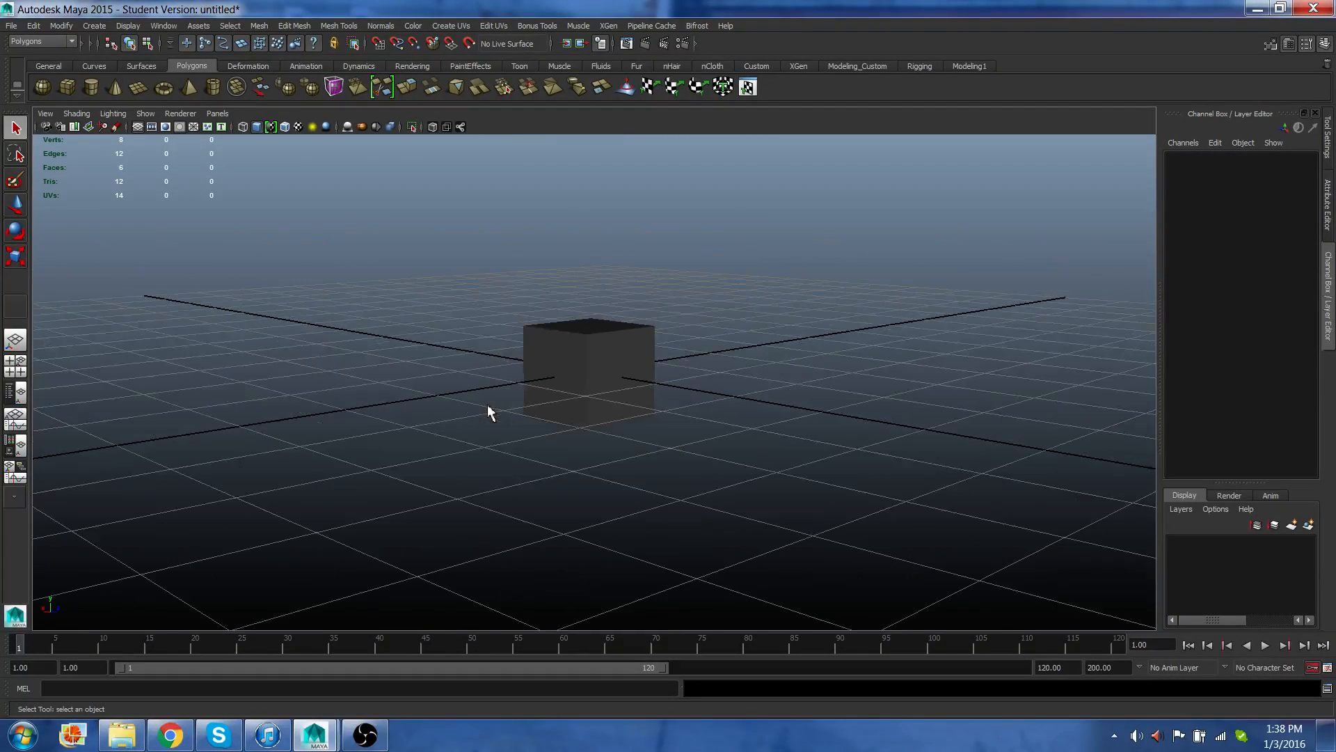
{"action": "scroll", "coordinate": [487, 404], "scroll_direction": "down", "scroll_amount": 5}
{"action": "scroll", "coordinate": [487, 405], "scroll_direction": "up", "scroll_amount": 4}
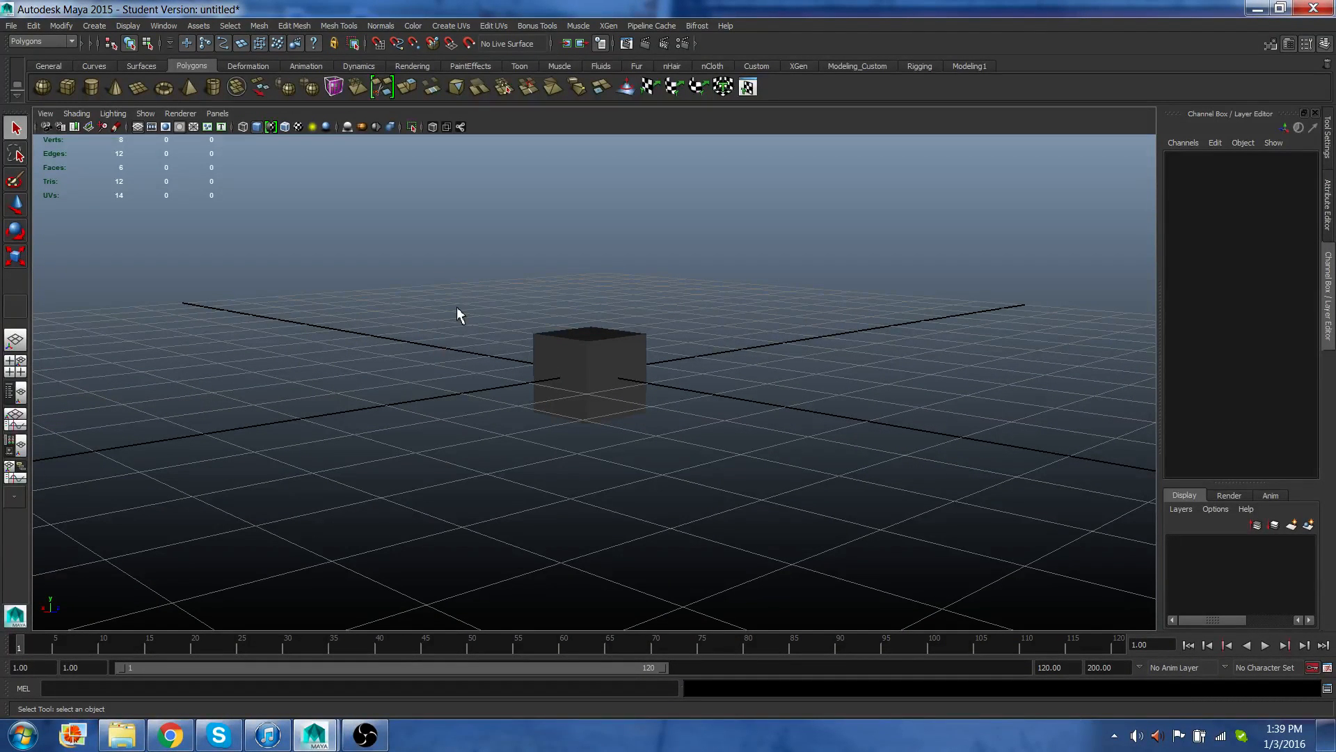
{"action": "middle_click_drag", "start_coordinate": [458, 307], "coordinate": [547, 343], "text": "alt"}
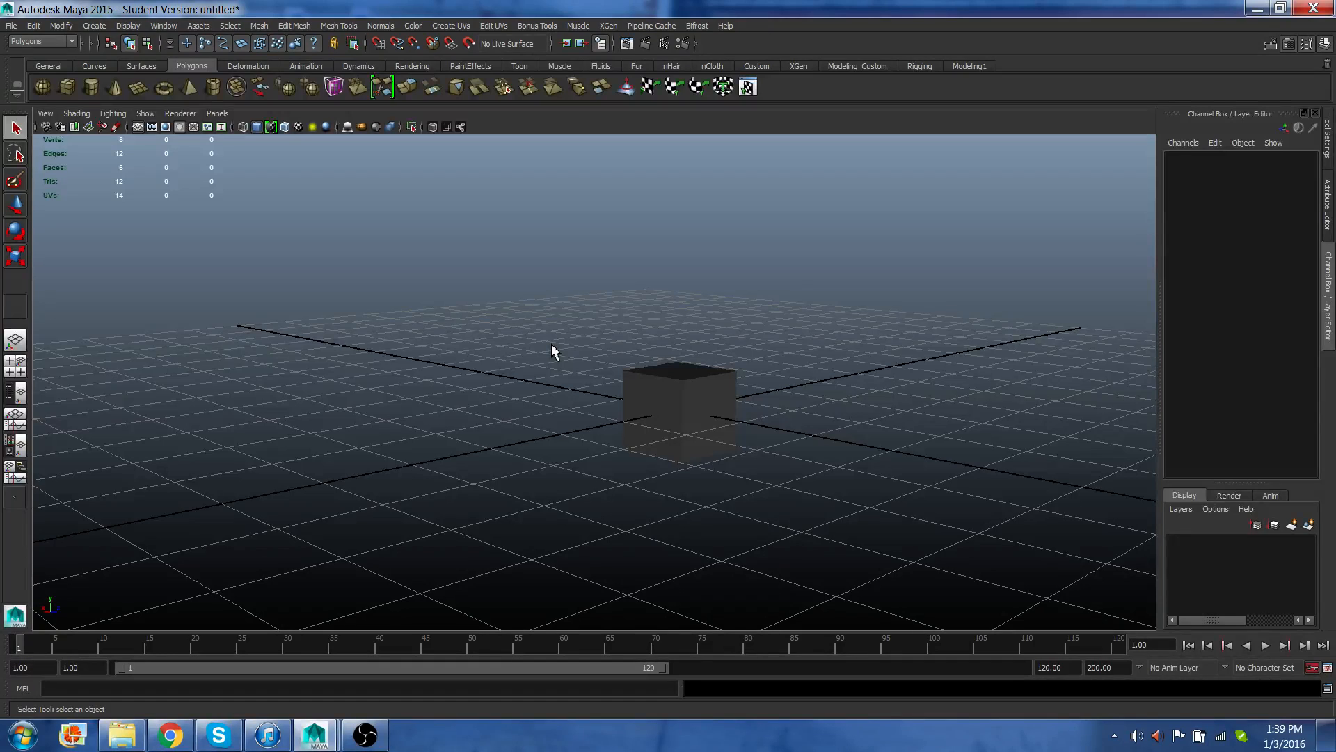
Select the cube and open its marking menu without choosing any option.
{"action": "right_click", "coordinate": [552, 345]}
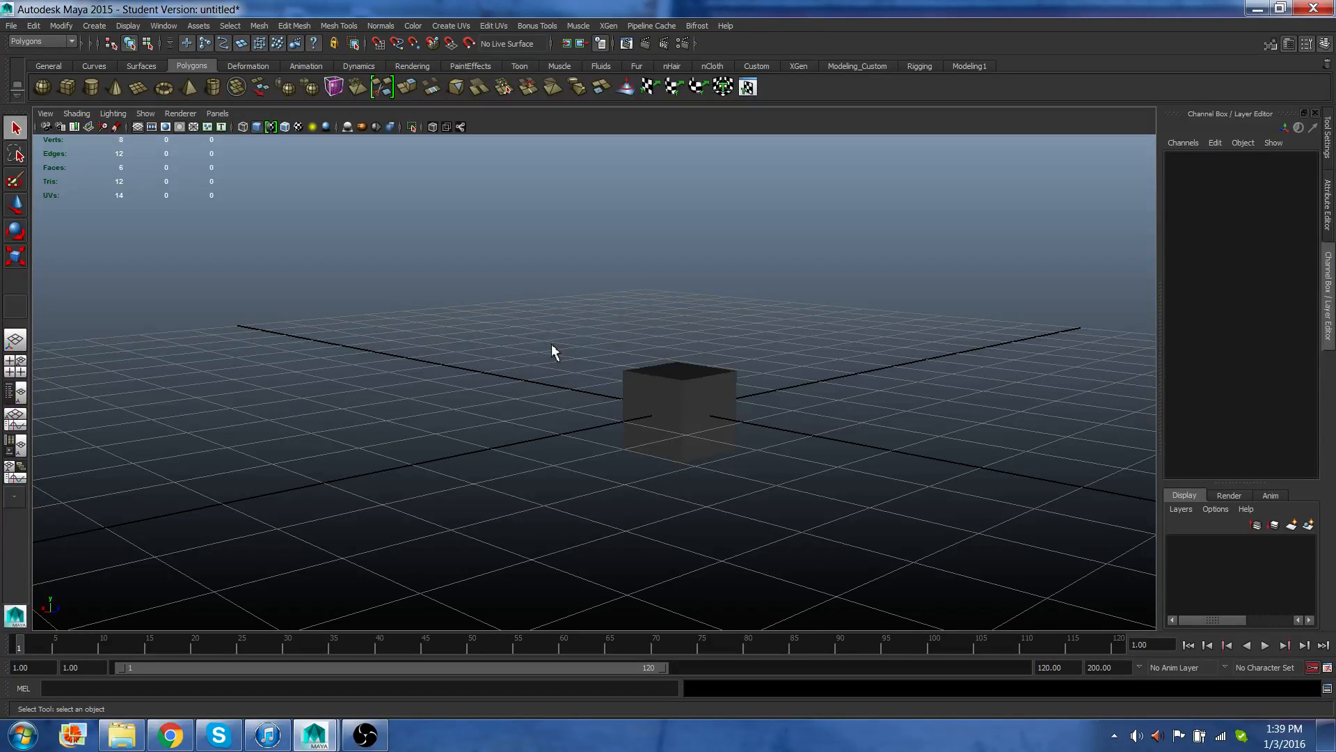
{"action": "right_click", "coordinate": [551, 343]}
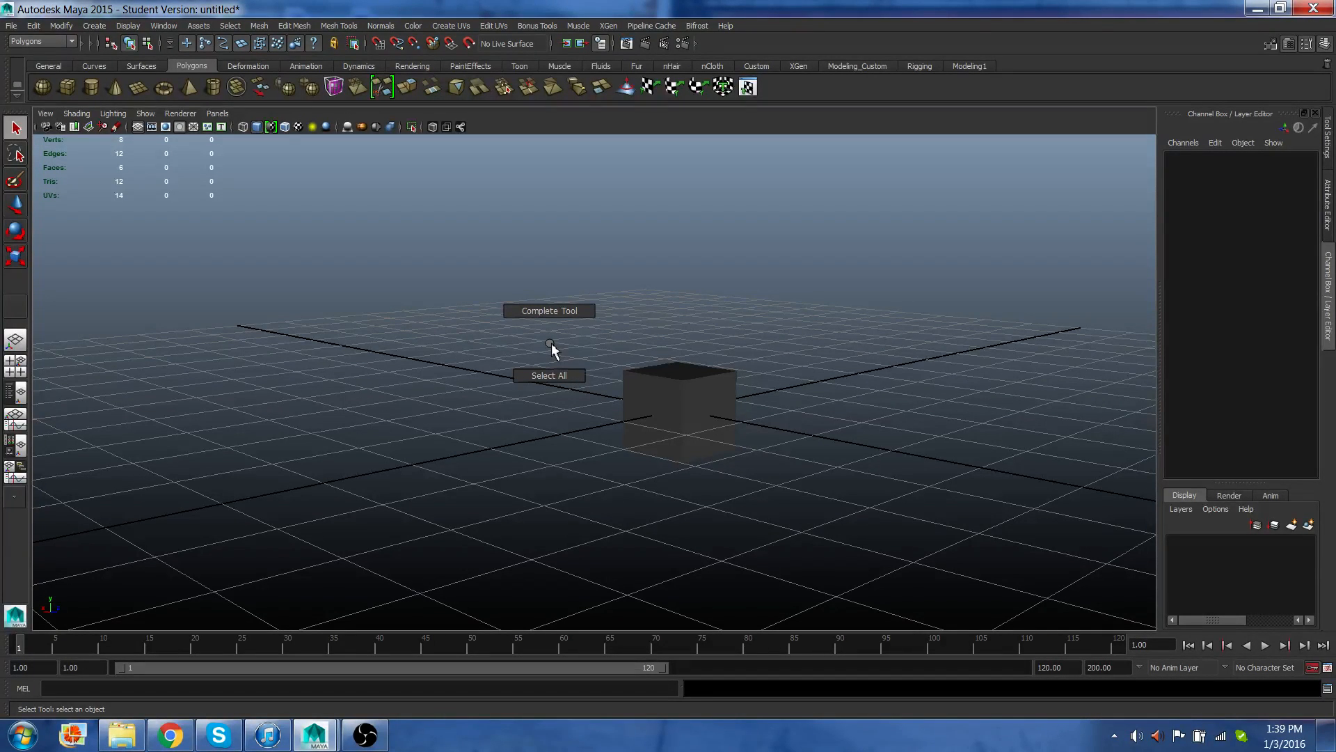
{"action": "left_click", "coordinate": [660, 396]}
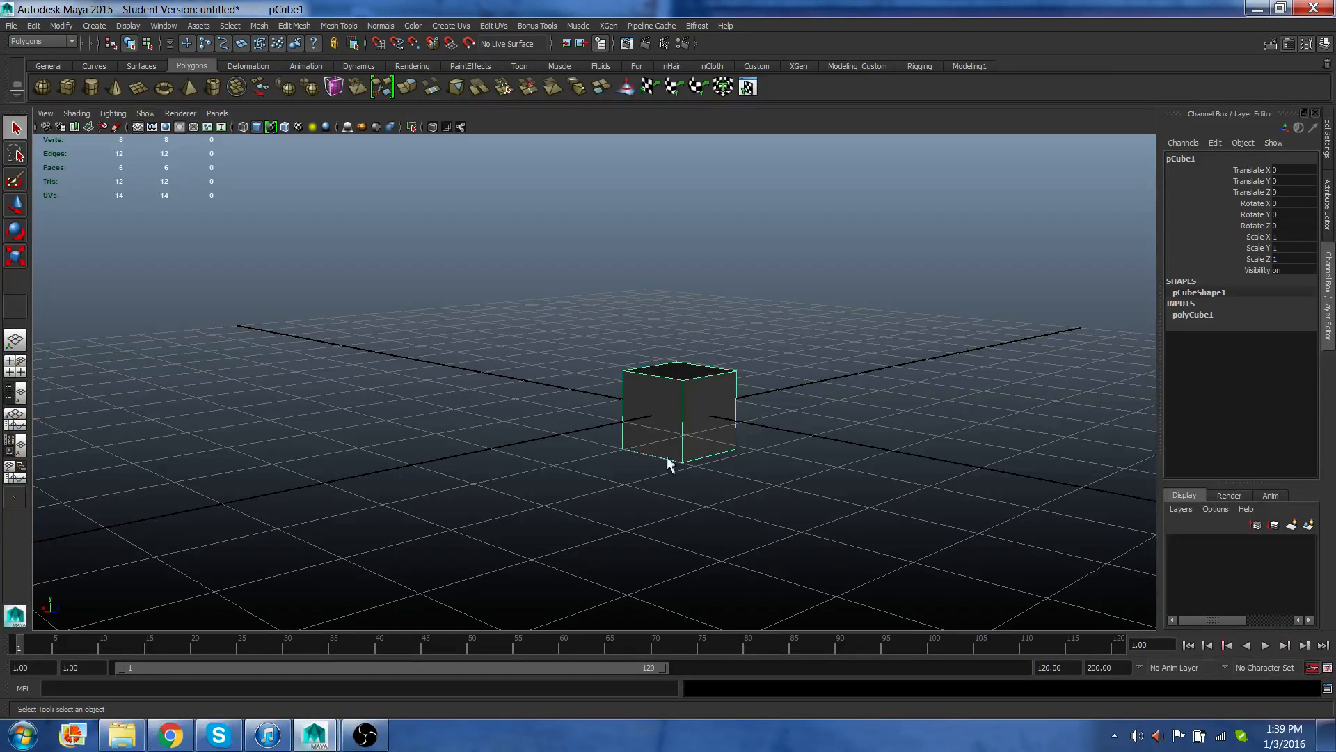
{"action": "right_click", "coordinate": [657, 391]}
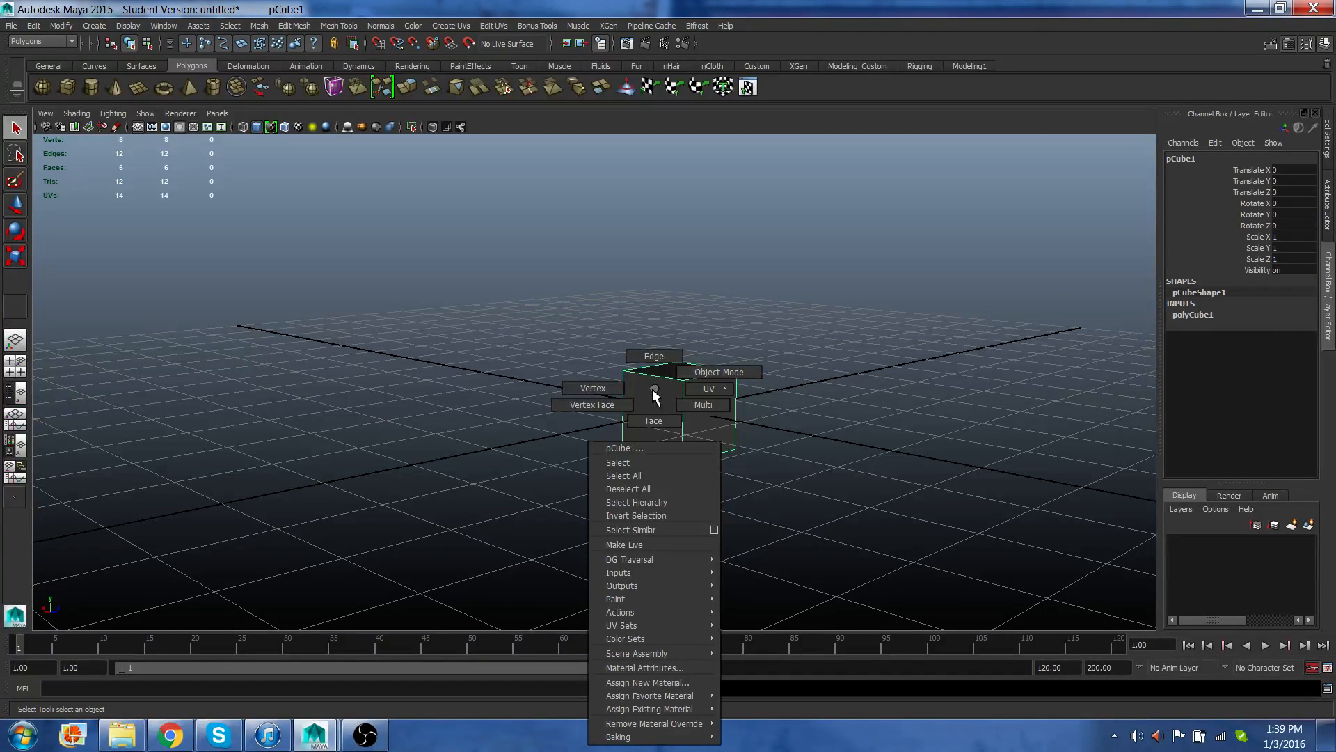
{"action": "left_click", "coordinate": [652, 389]}
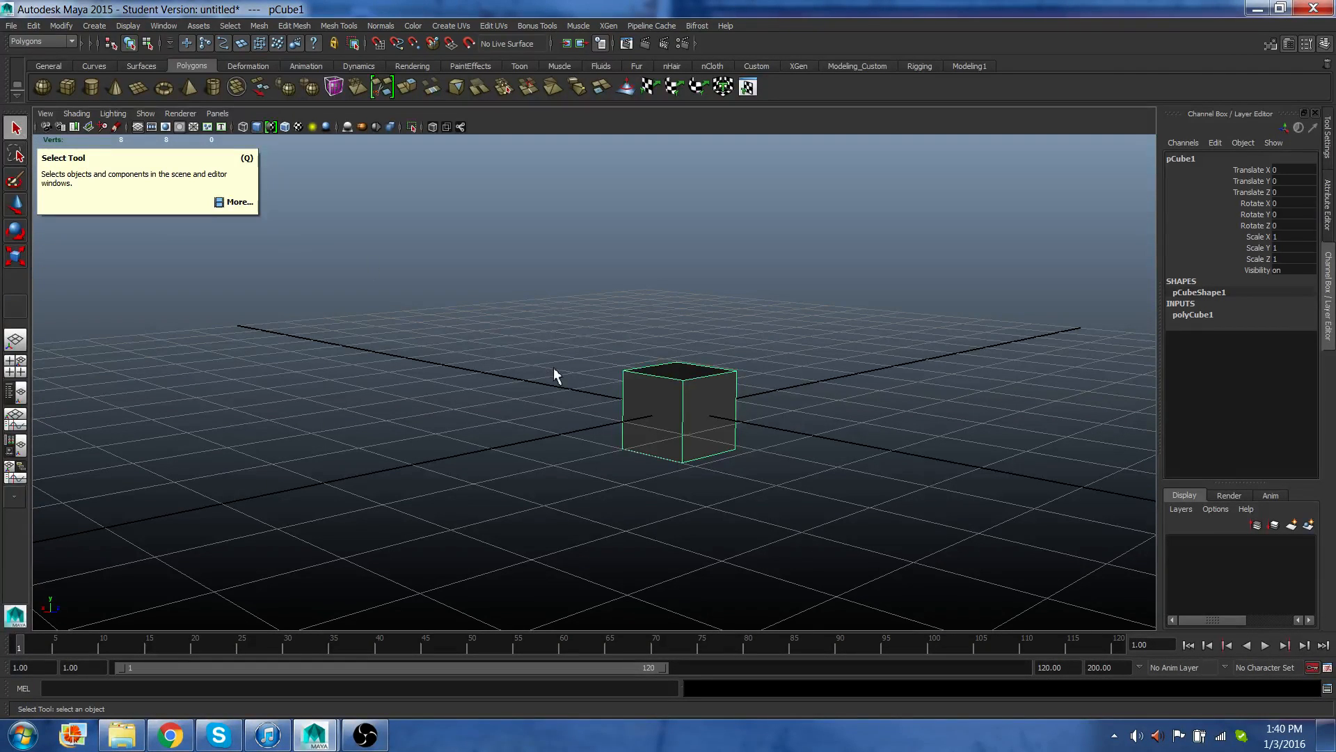
Clear the cube's selection using the Select and Lasso tools, ending with the Select Tool active.
{"action": "left_click", "coordinate": [448, 301]}
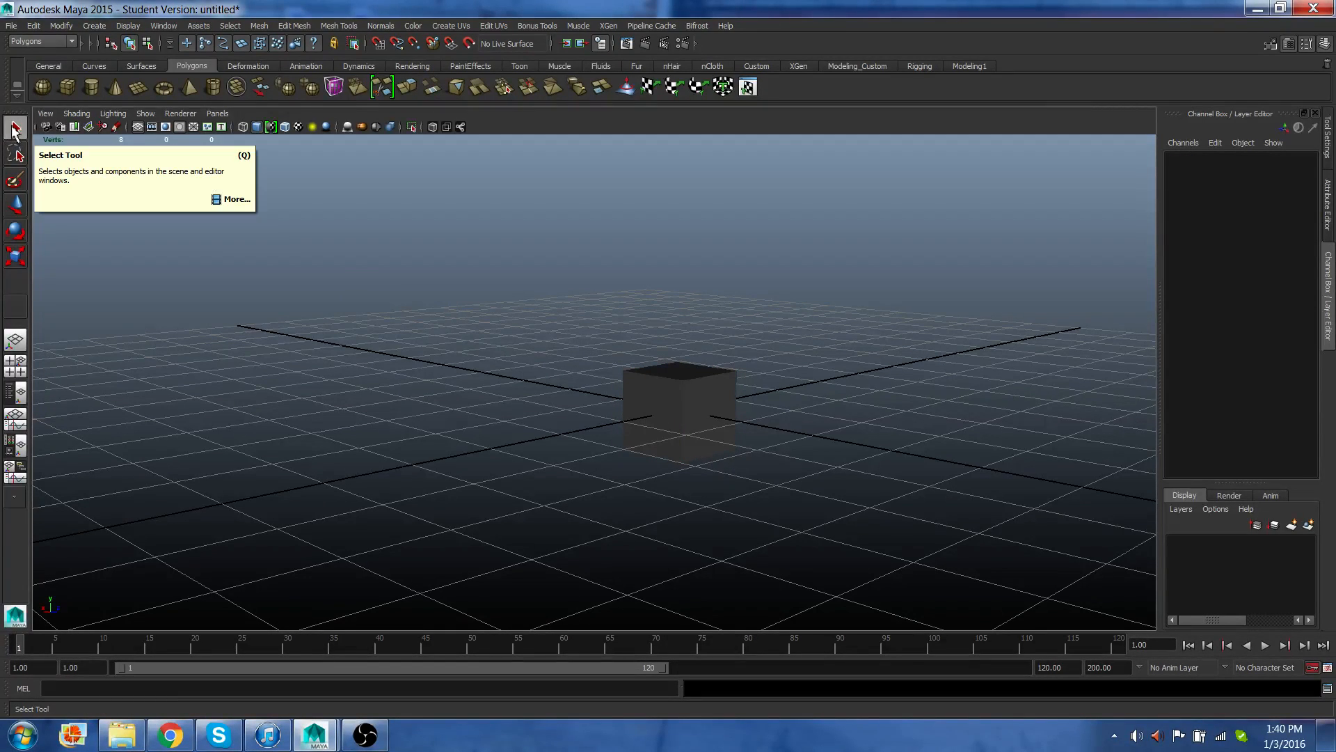
{"action": "left_click", "coordinate": [671, 392]}
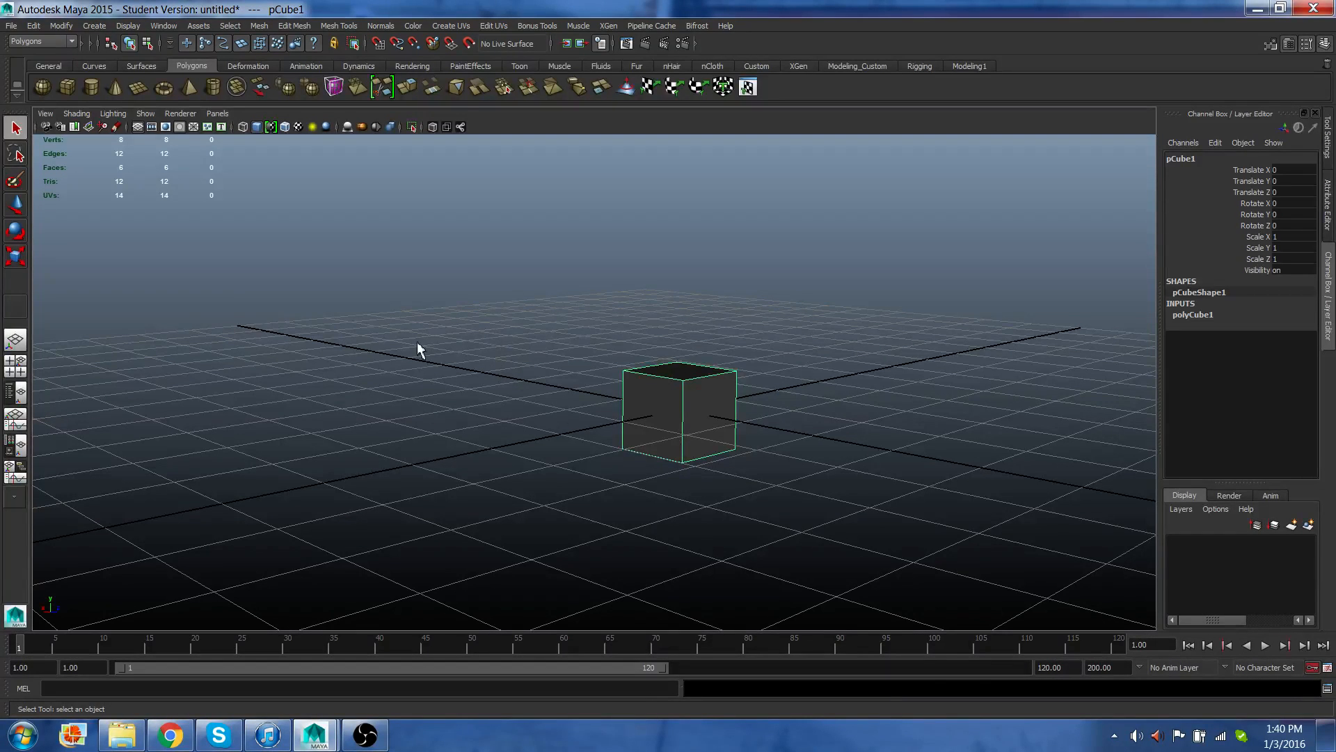
{"action": "left_click", "coordinate": [19, 160]}
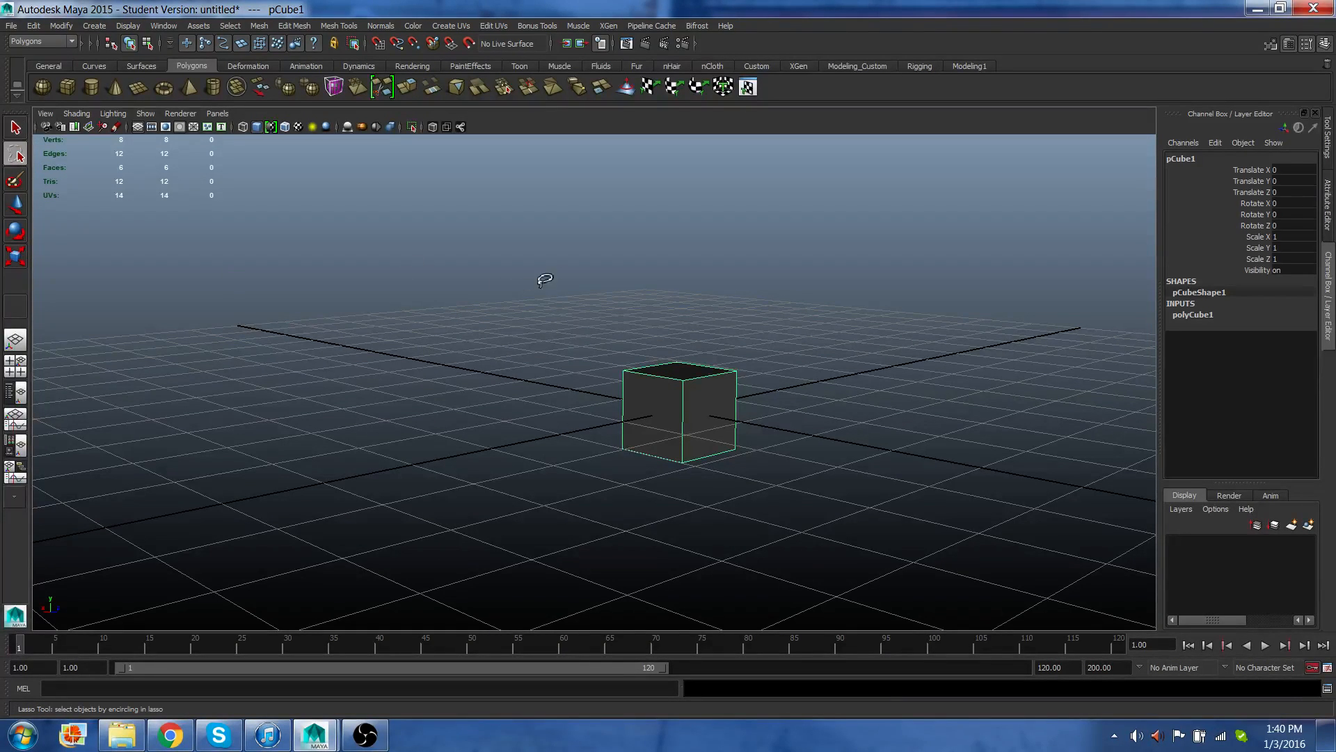
{"action": "mouse_move", "coordinate": [546, 278]}
{"action": "left_mouse_down"}
{"action": "mouse_move", "coordinate": [515, 303]}
{"action": "mouse_move", "coordinate": [710, 451]}
{"action": "mouse_move", "coordinate": [717, 258]}
{"action": "left_mouse_up"}
{"action": "mouse_move", "coordinate": [527, 279]}
{"action": "left_mouse_down"}
{"action": "mouse_move", "coordinate": [510, 373]}
{"action": "mouse_move", "coordinate": [582, 290]}
{"action": "left_mouse_up"}
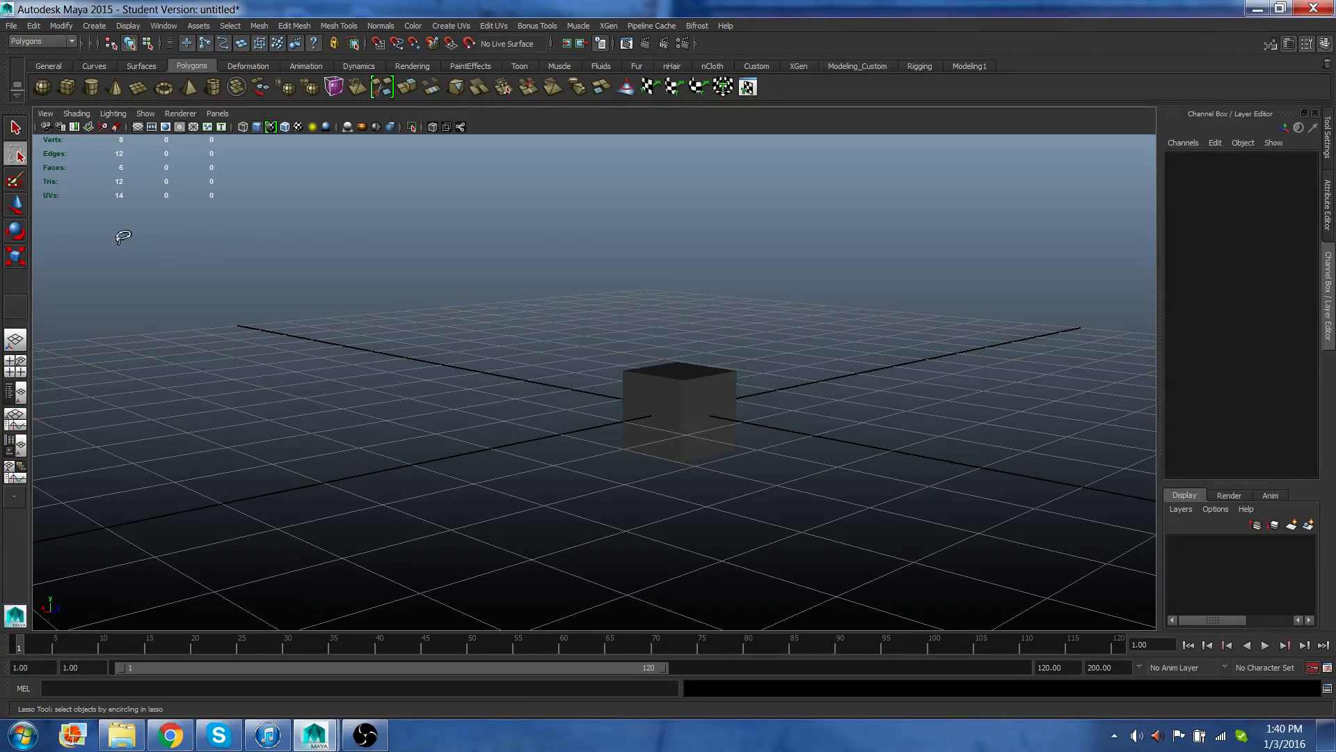
{"action": "left_click", "coordinate": [17, 129]}
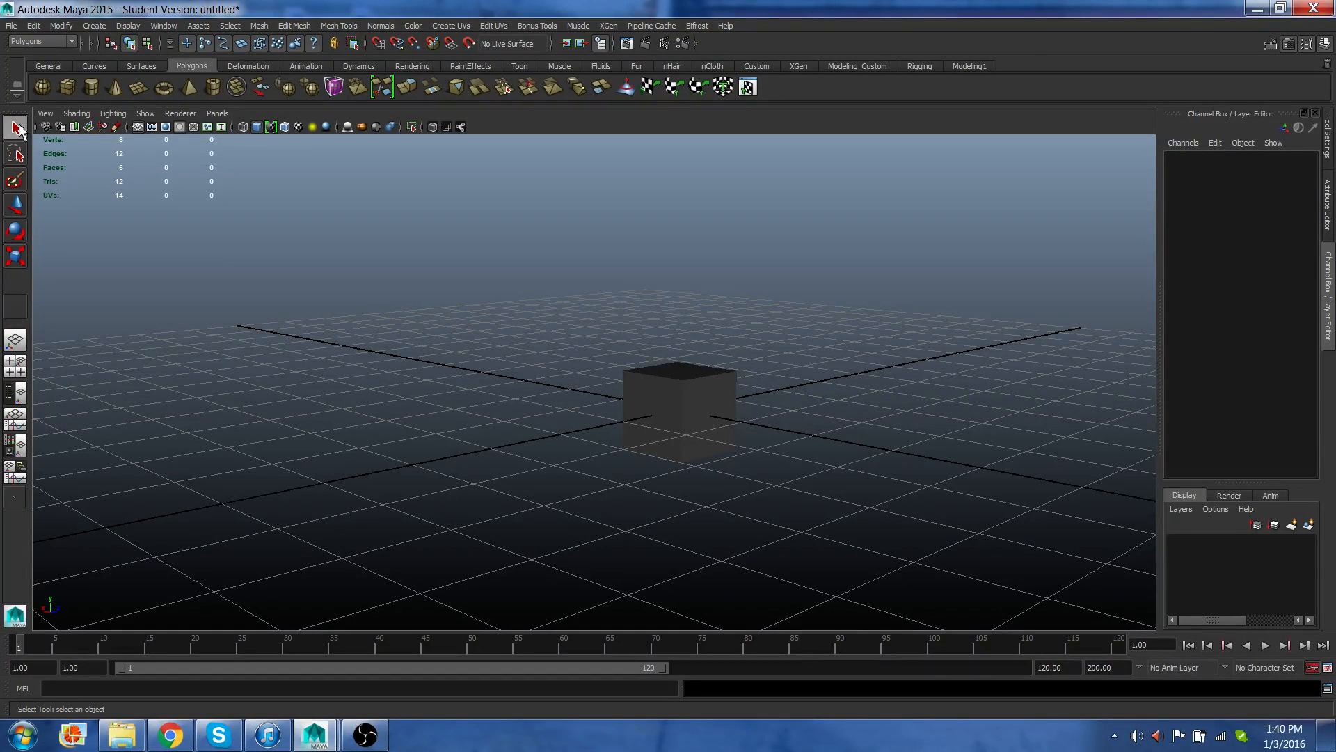
Select the cube with the Move Tool, drag it slightly, and undo the move.
{"action": "left_click", "coordinate": [18, 213]}
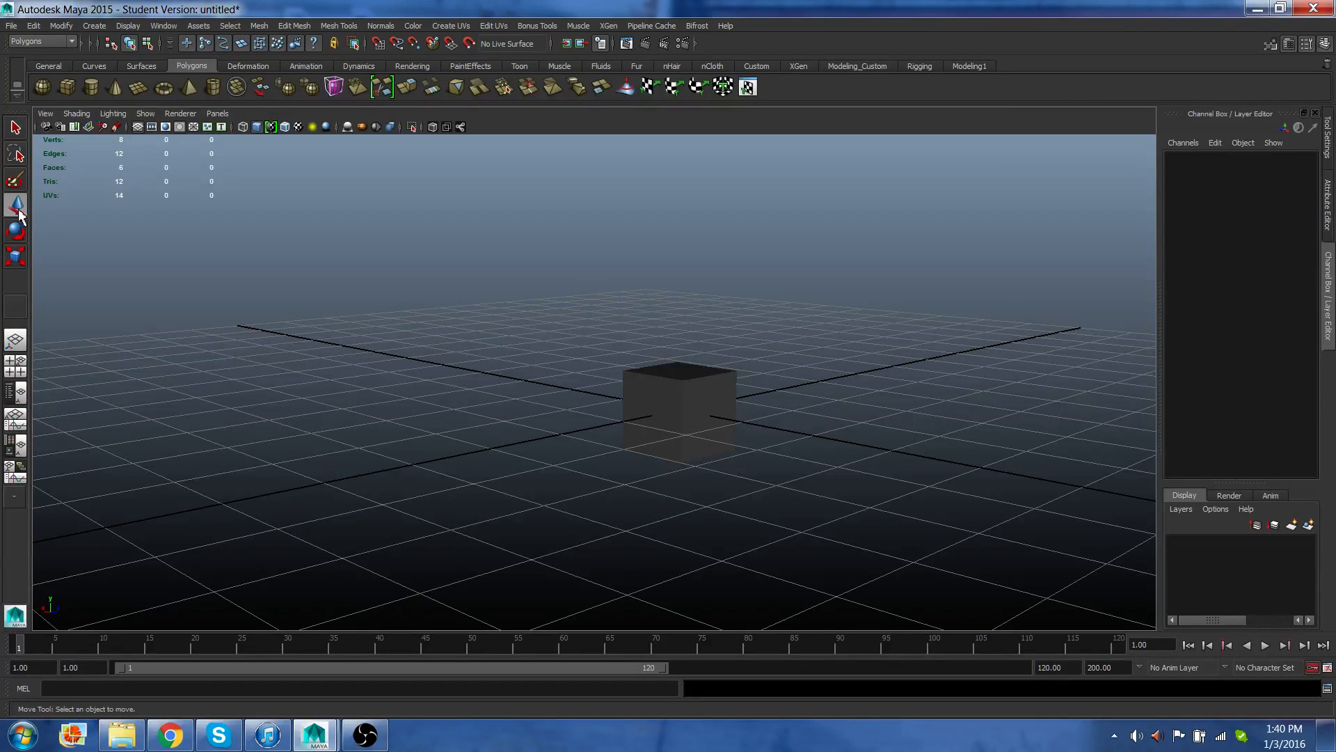
{"action": "left_click", "coordinate": [664, 378]}
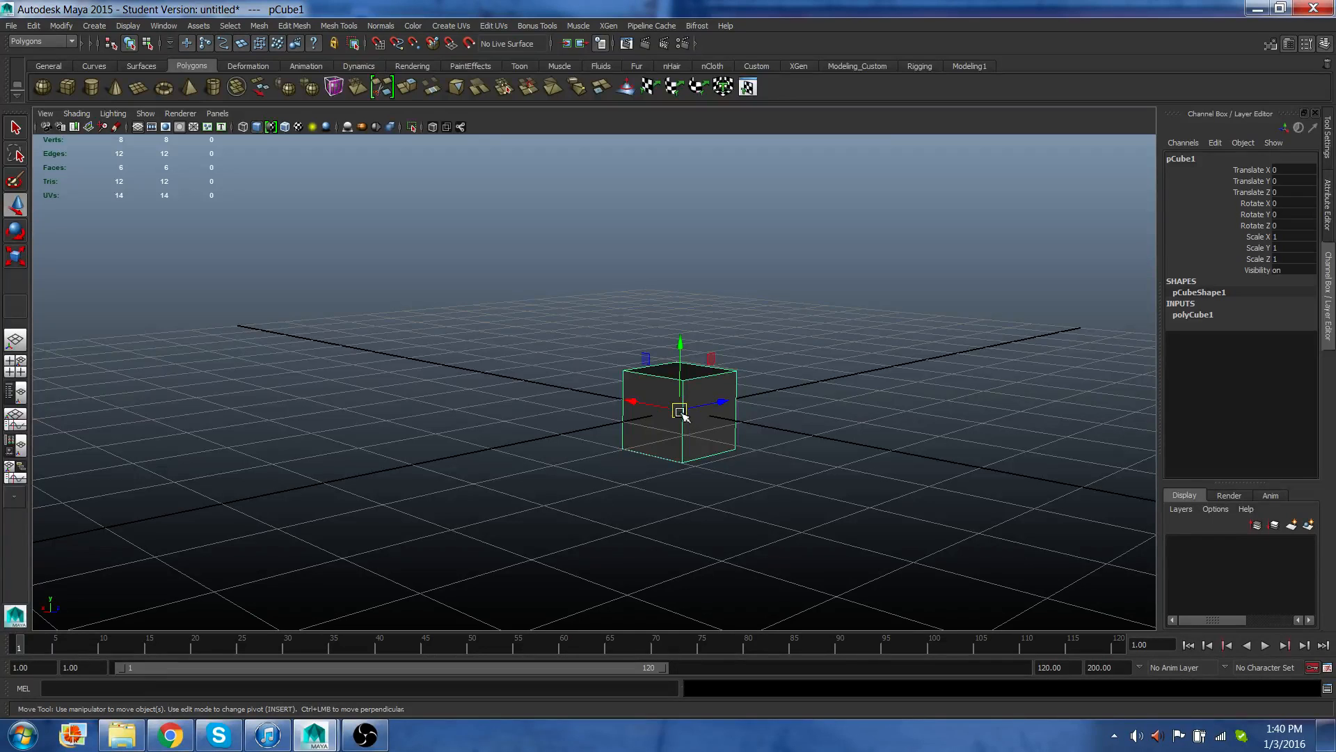
{"action": "mouse_move", "coordinate": [682, 415]}
{"action": "left_mouse_down"}
{"action": "mouse_move", "coordinate": [710, 376]}
{"action": "mouse_move", "coordinate": [707, 408]}
{"action": "mouse_move", "coordinate": [634, 415]}
{"action": "mouse_move", "coordinate": [679, 387]}
{"action": "mouse_move", "coordinate": [665, 387]}
{"action": "mouse_move", "coordinate": [680, 409]}
{"action": "mouse_move", "coordinate": [673, 401]}
{"action": "left_mouse_up"}
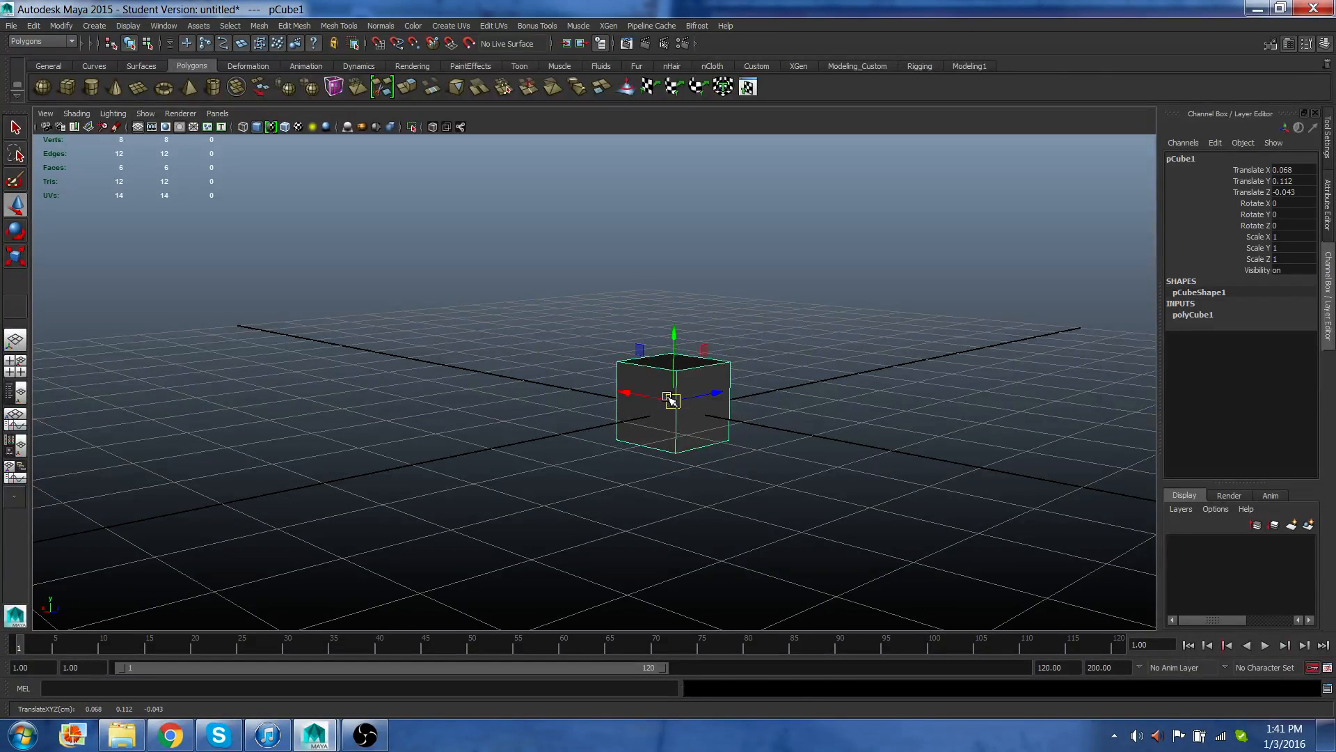
{"action": "key", "text": "ctrl+z"}
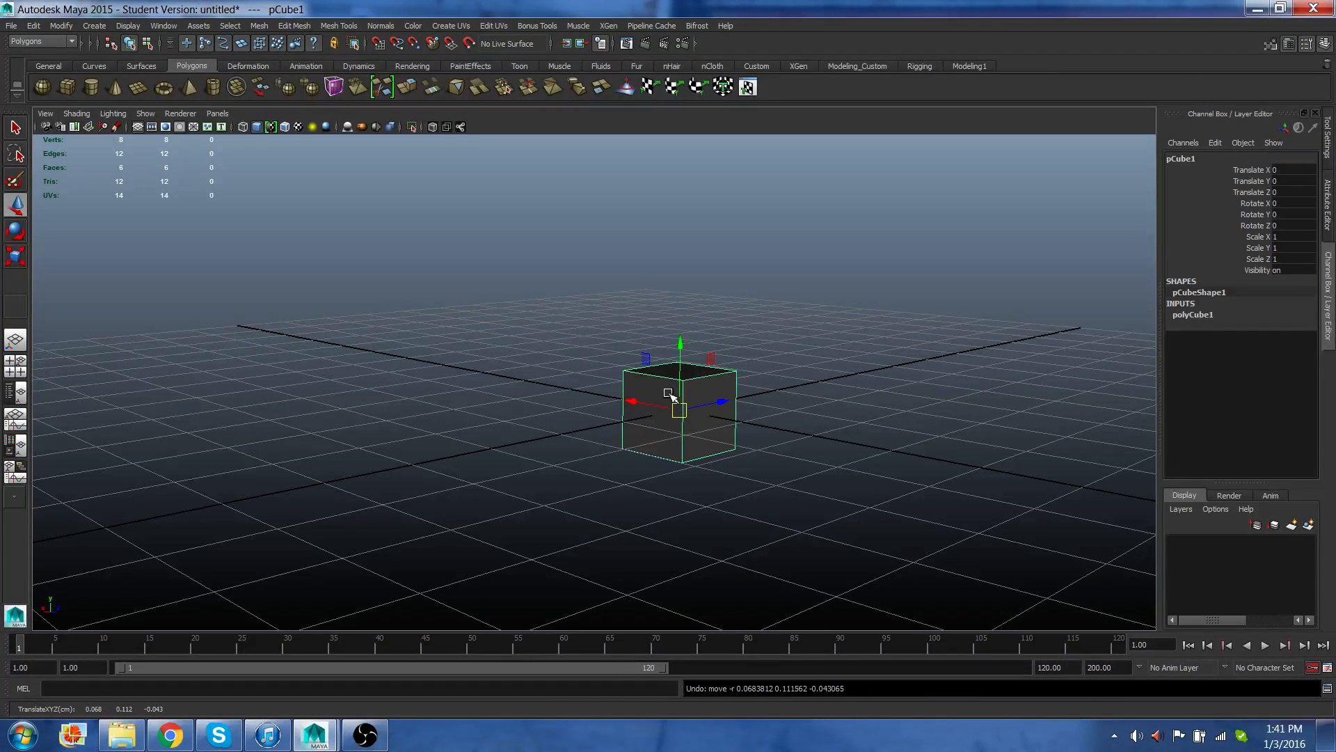
Try moving the cube along its Y axis handle, then undo the move.
{"action": "left_click", "coordinate": [680, 344]}
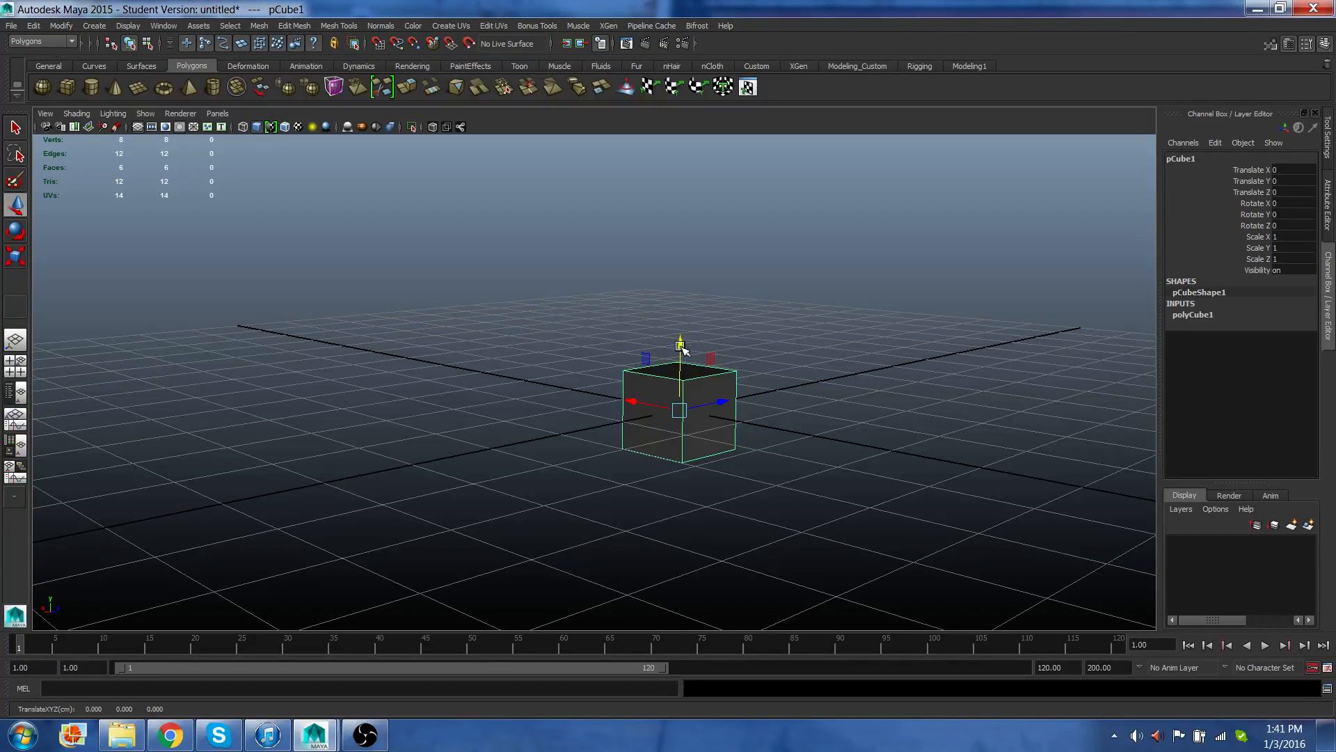
{"action": "left_click", "coordinate": [724, 405]}
{"action": "left_click", "coordinate": [685, 345]}
{"action": "mouse_move", "coordinate": [685, 345]}
{"action": "left_mouse_down"}
{"action": "mouse_move", "coordinate": [681, 239]}
{"action": "mouse_move", "coordinate": [686, 327]}
{"action": "mouse_move", "coordinate": [668, 344]}
{"action": "left_mouse_up"}
{"action": "key", "text": "ctrl+z"}
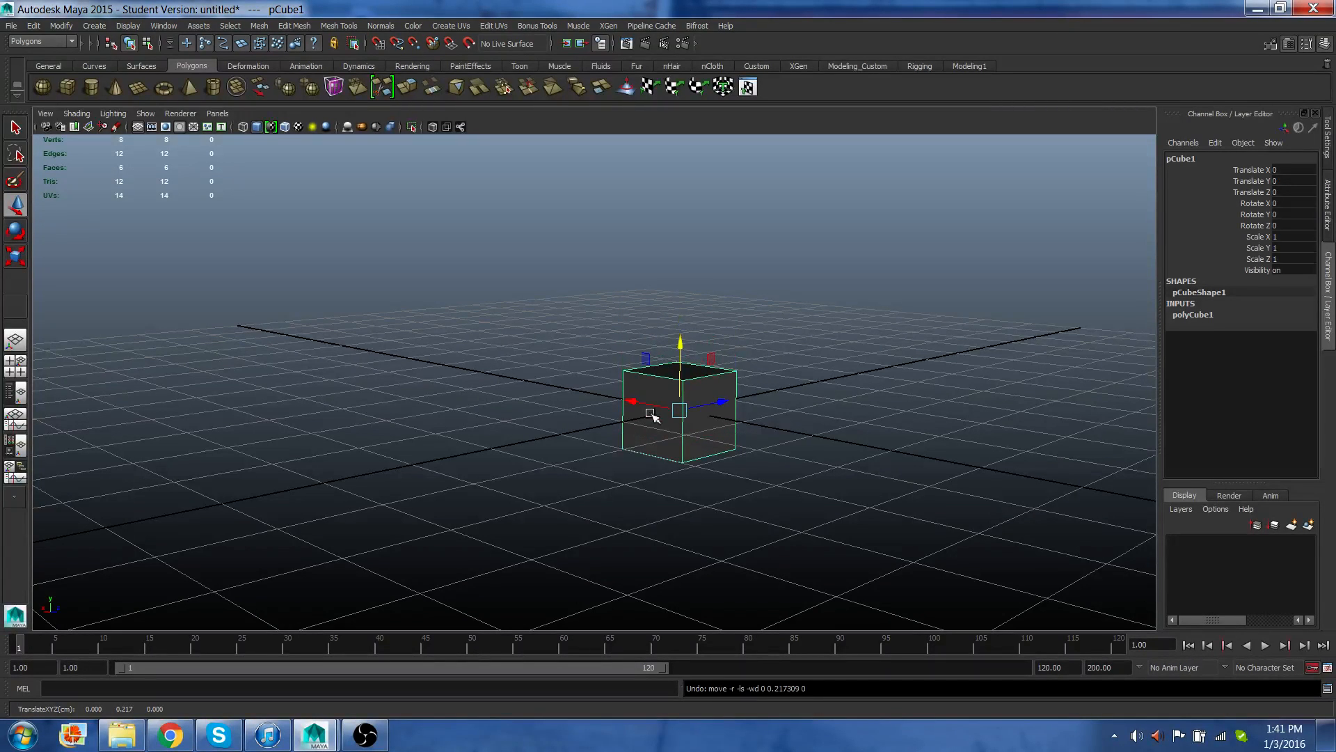
Switch to the Rotate Tool, reselect the cube, rotate it freely, and undo the rotation.
{"action": "left_click", "coordinate": [16, 233]}
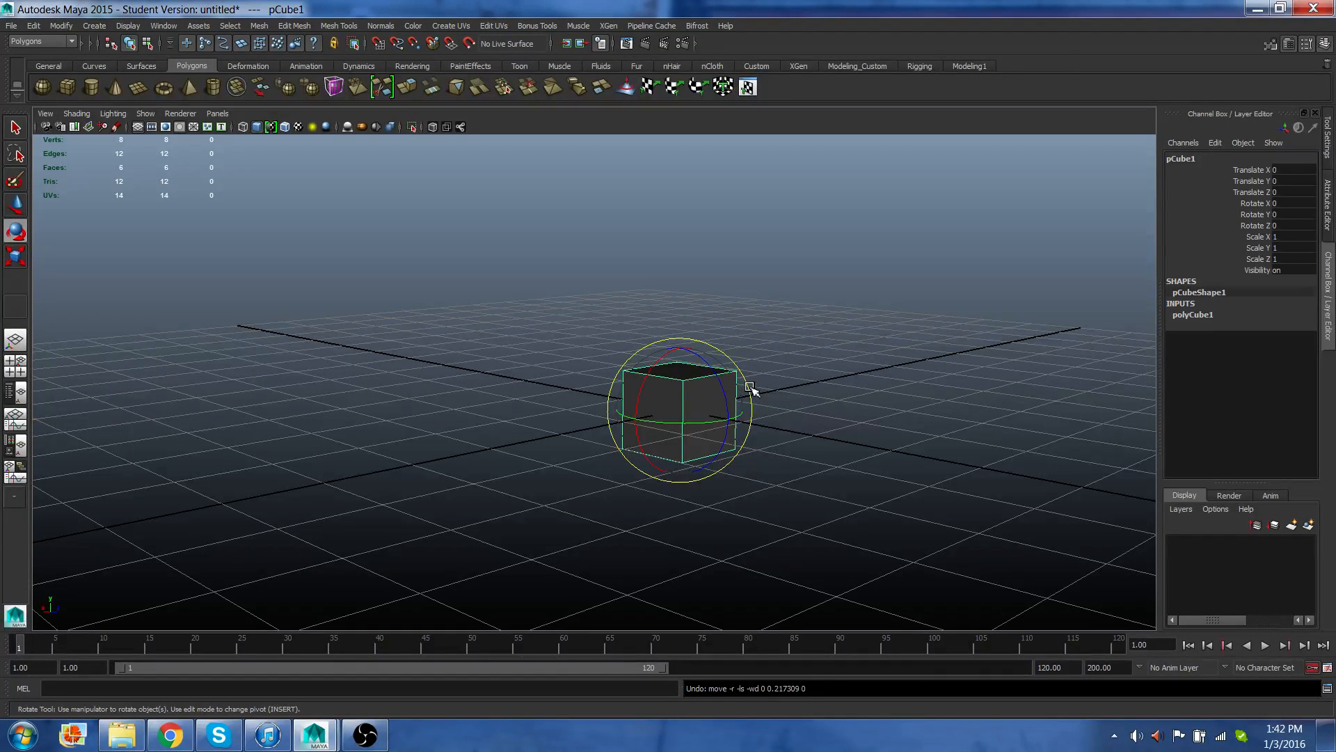
{"action": "left_click", "coordinate": [804, 469]}
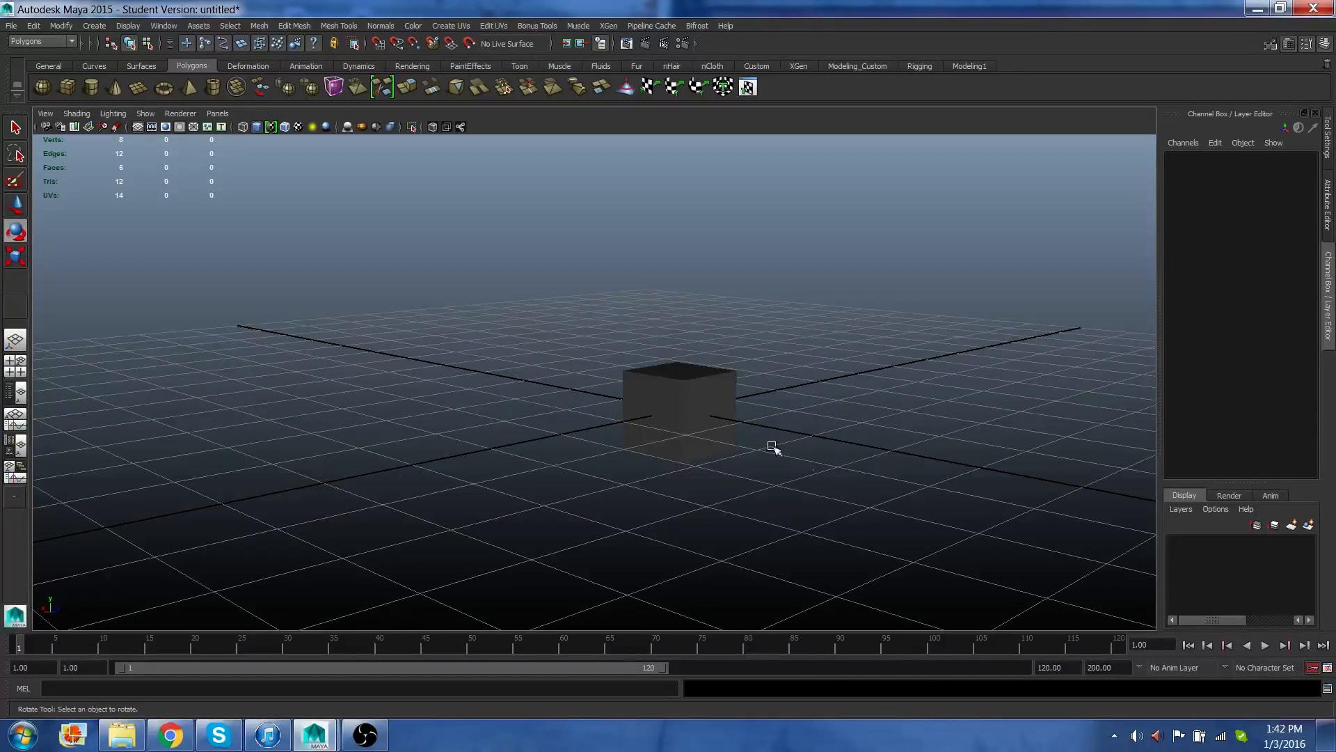
{"action": "left_click", "coordinate": [733, 420]}
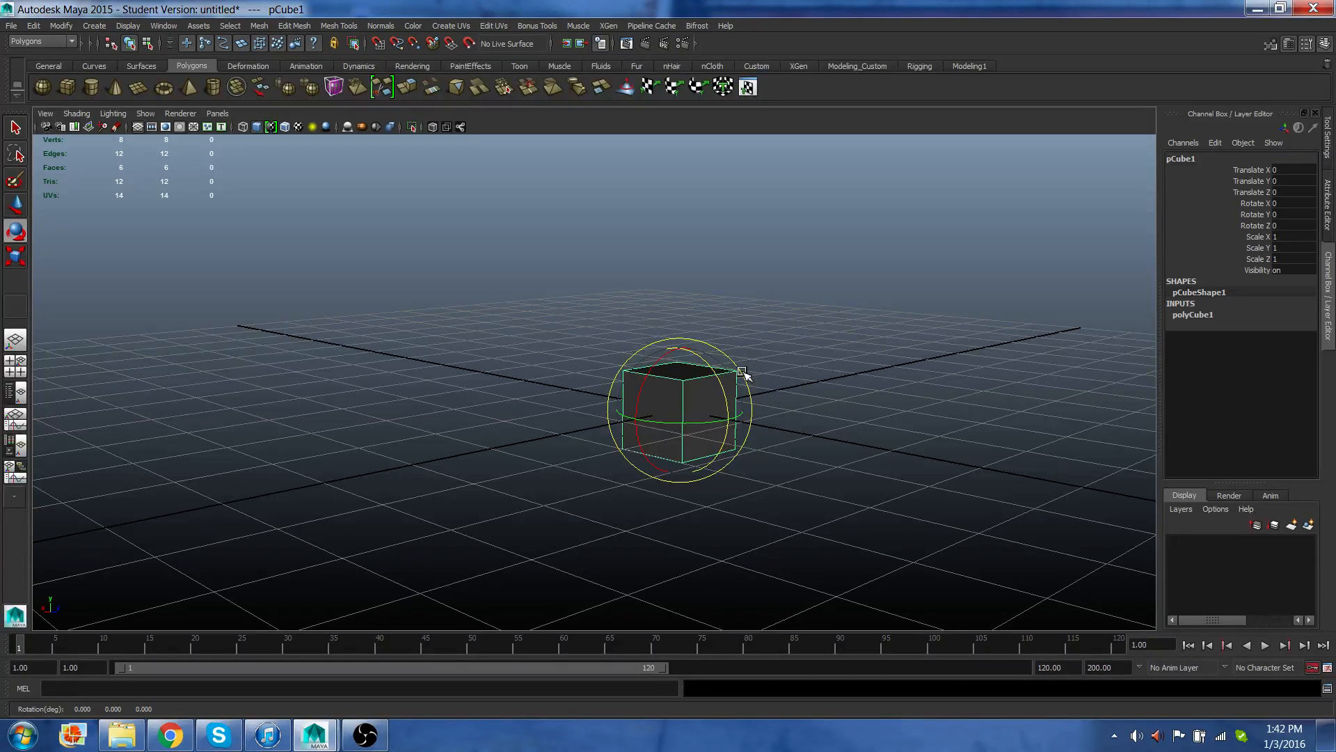
{"action": "left_click_drag", "start_coordinate": [743, 373], "coordinate": [684, 408]}
{"action": "key", "text": "ctrl+z"}
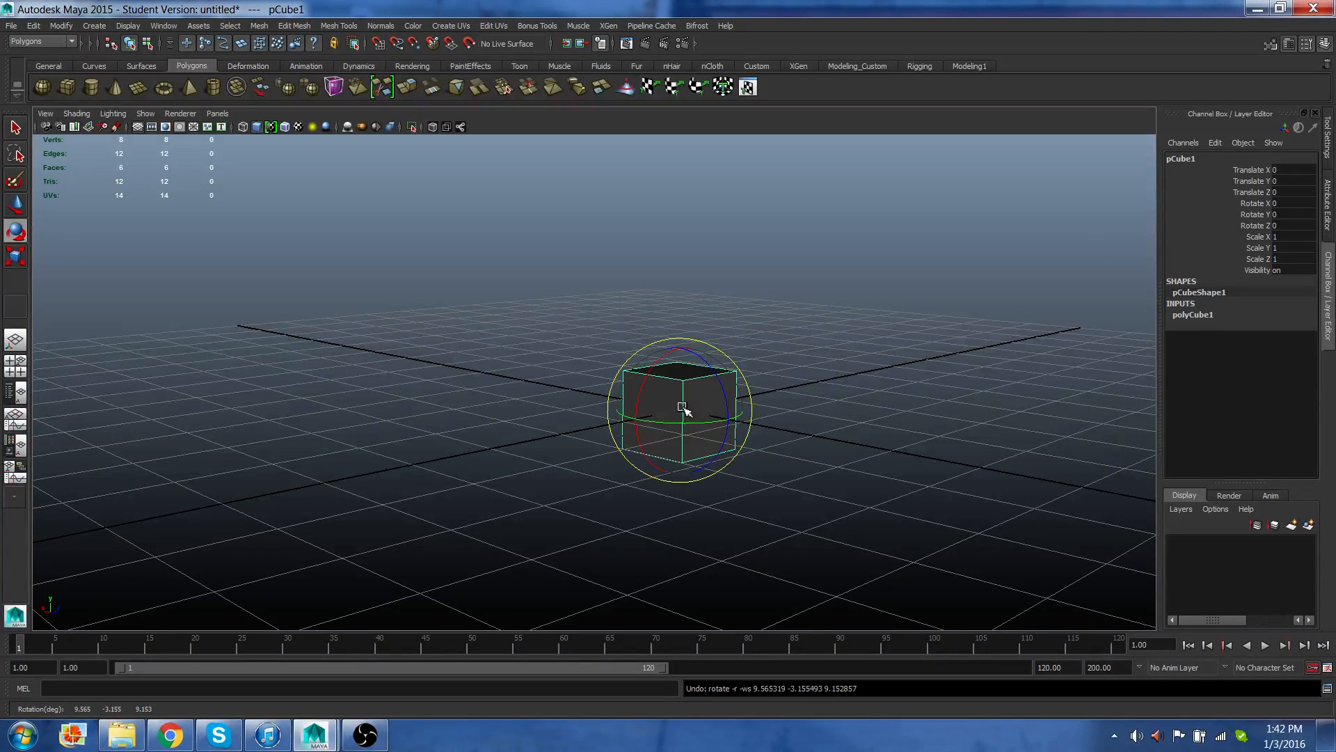
Try rotating the cube about 25° around the Z axis, then undo it.
{"action": "left_click", "coordinate": [638, 402]}
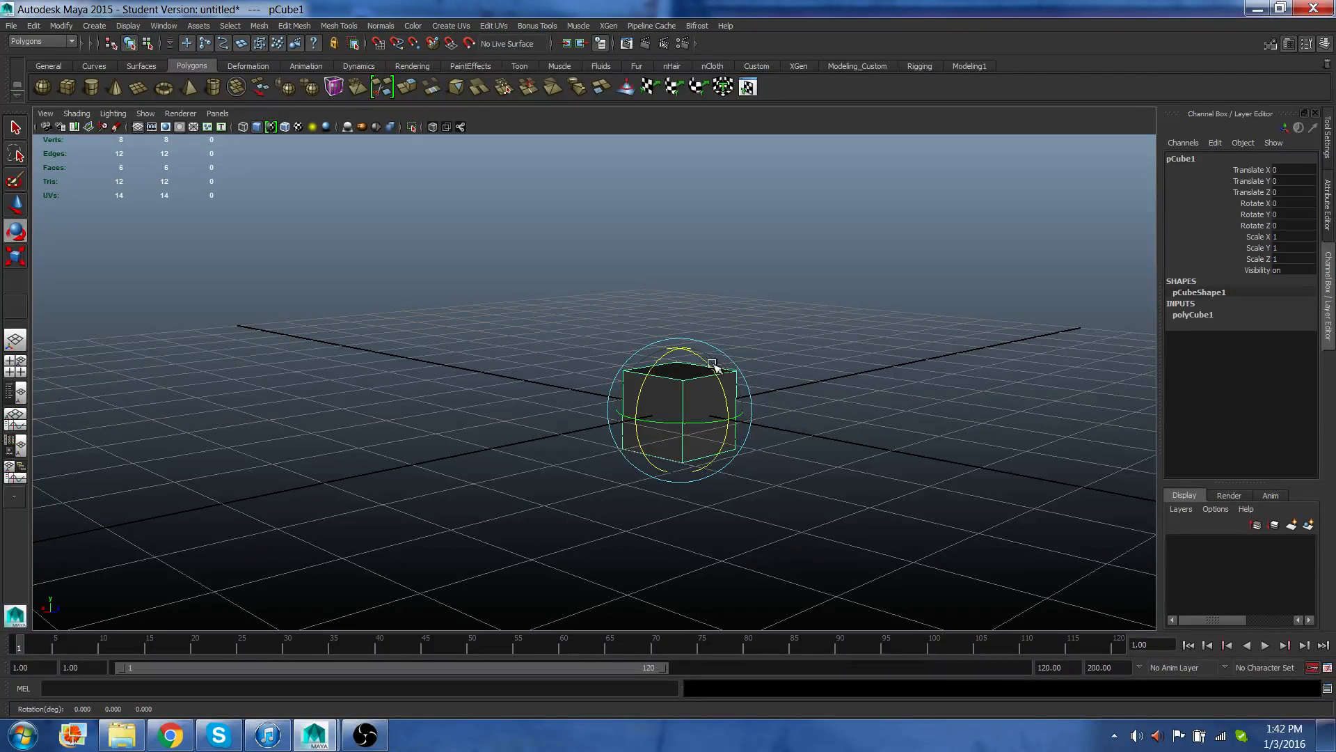
{"action": "mouse_move", "coordinate": [709, 367]}
{"action": "left_mouse_down"}
{"action": "mouse_move", "coordinate": [728, 390]}
{"action": "mouse_move", "coordinate": [725, 420]}
{"action": "mouse_move", "coordinate": [701, 367]}
{"action": "mouse_move", "coordinate": [716, 436]}
{"action": "mouse_move", "coordinate": [698, 370]}
{"action": "mouse_move", "coordinate": [708, 394]}
{"action": "left_mouse_up"}
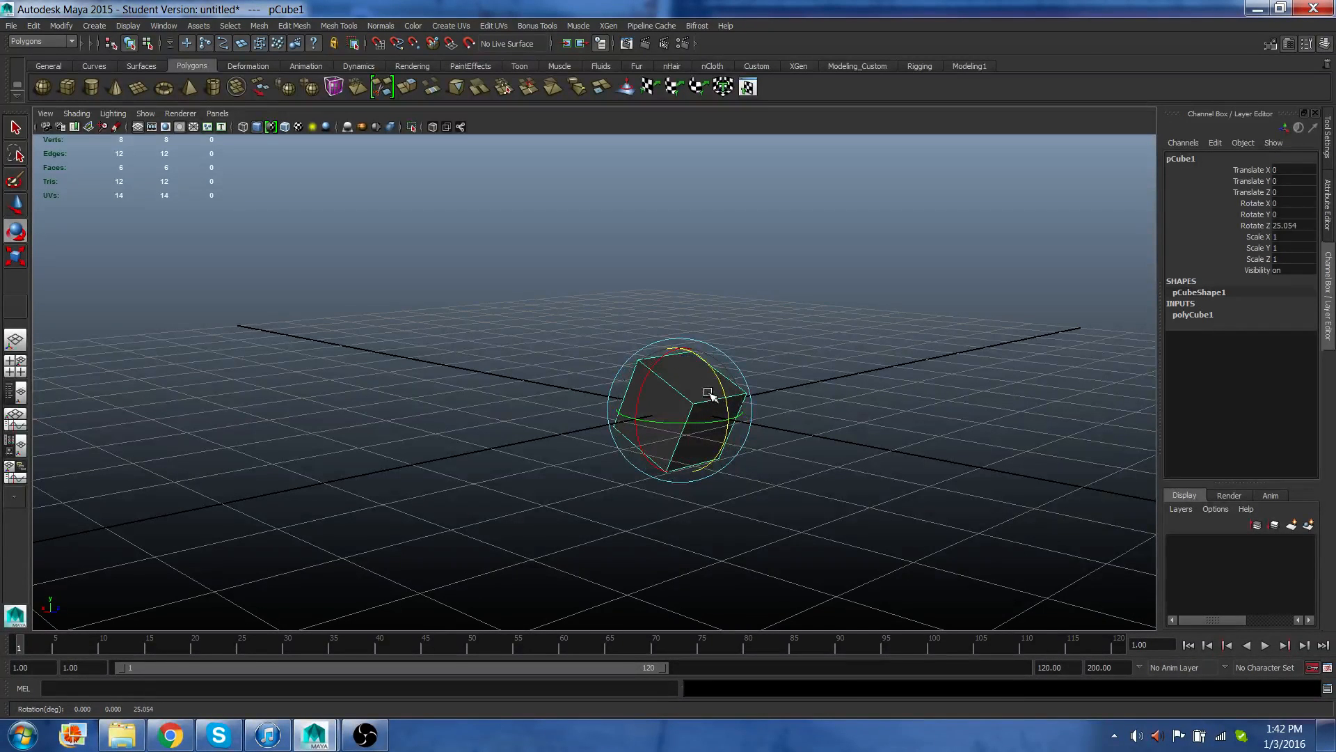
{"action": "key", "text": "ctrl+z"}
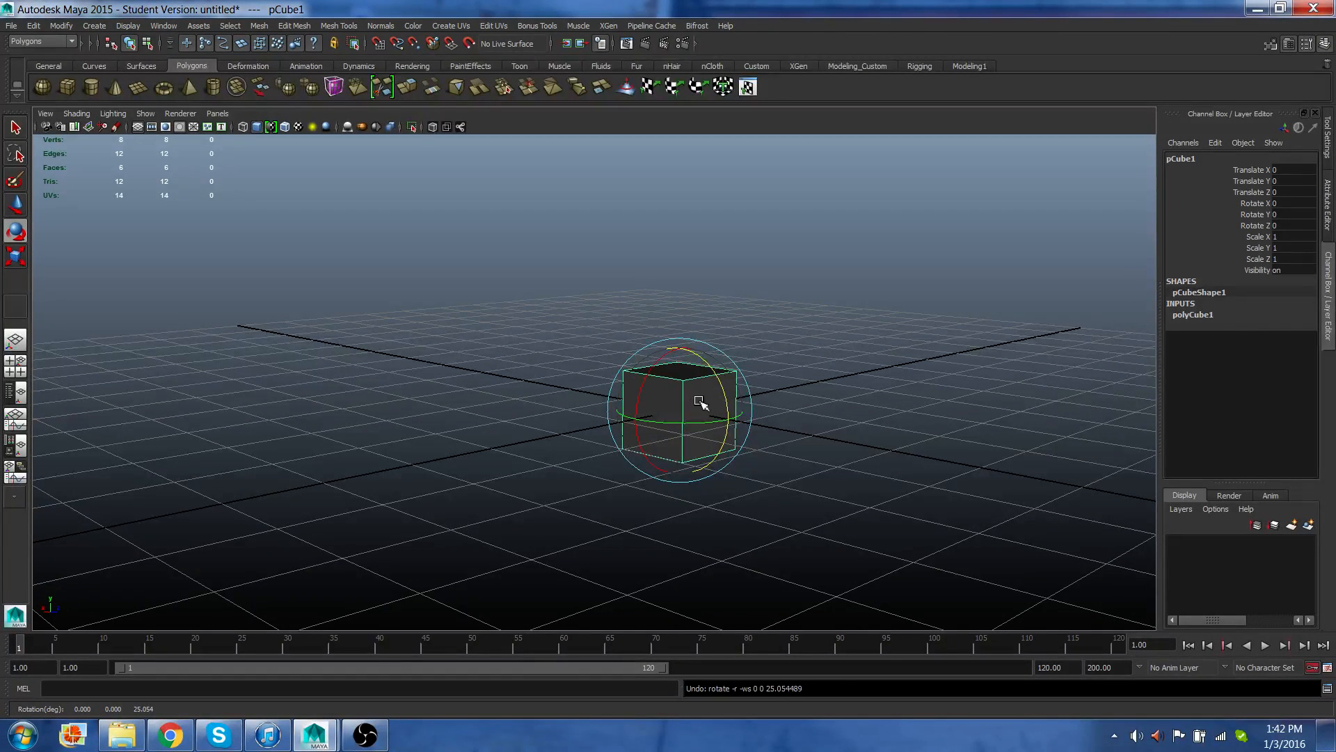
Switch to the Scale Tool, stretch the cube along its X and Y axes, then undo both stretches.
{"action": "left_click", "coordinate": [15, 257]}
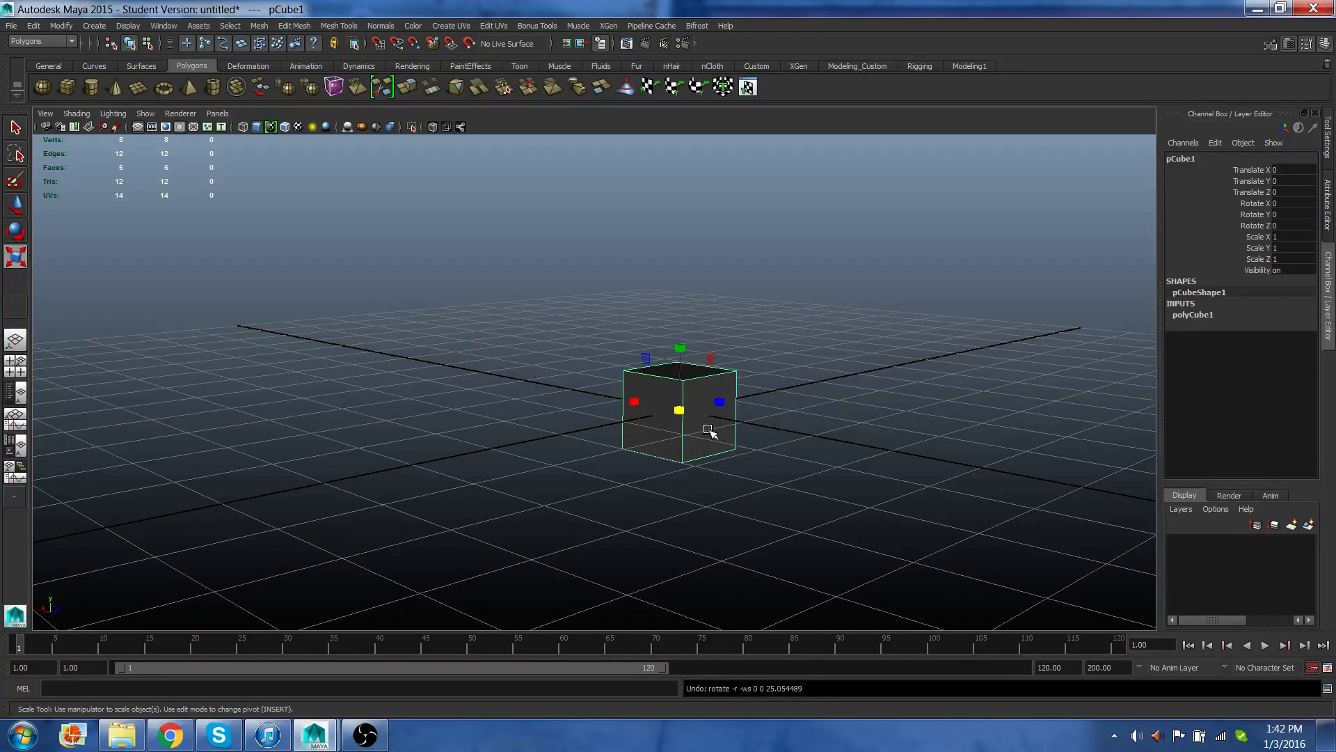
{"action": "left_click", "coordinate": [634, 402]}
{"action": "left_click", "coordinate": [719, 402]}
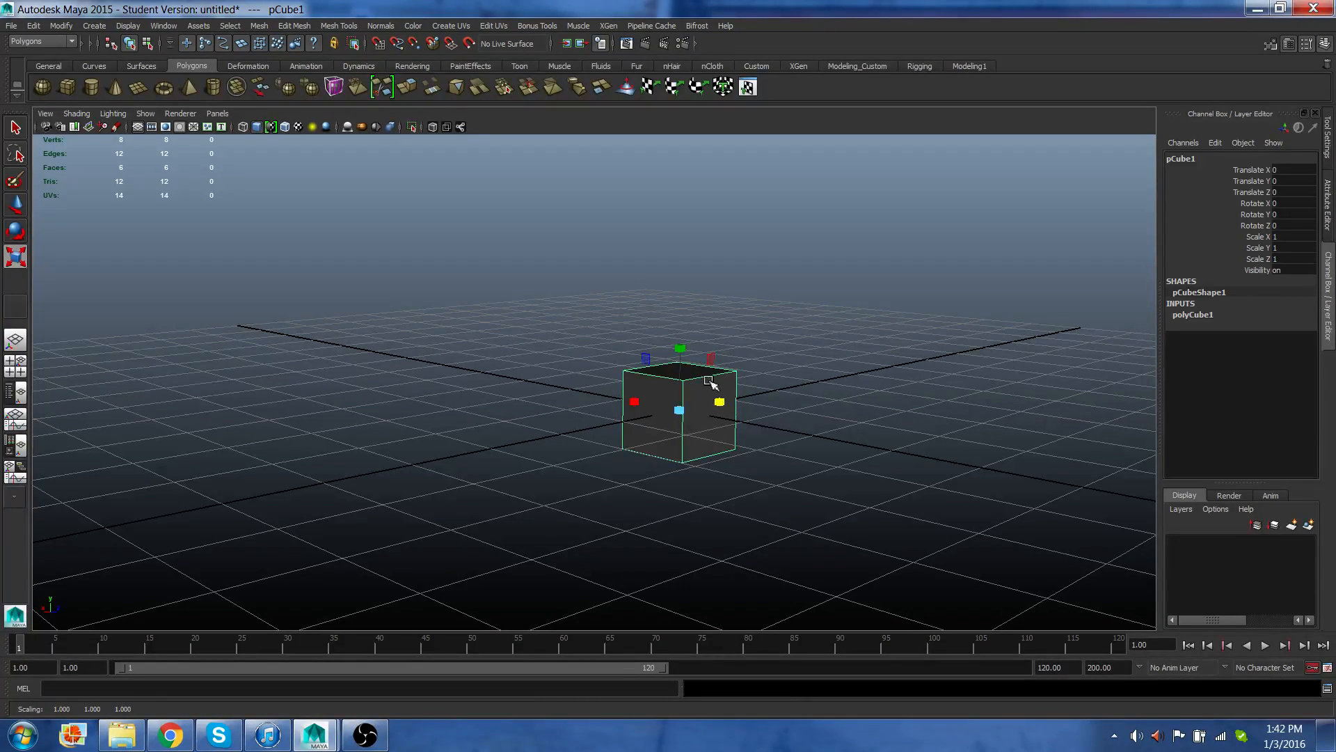
{"action": "left_click", "coordinate": [680, 348]}
{"action": "left_click", "coordinate": [679, 410]}
{"action": "left_click_drag", "start_coordinate": [692, 414], "coordinate": [852, 361]}
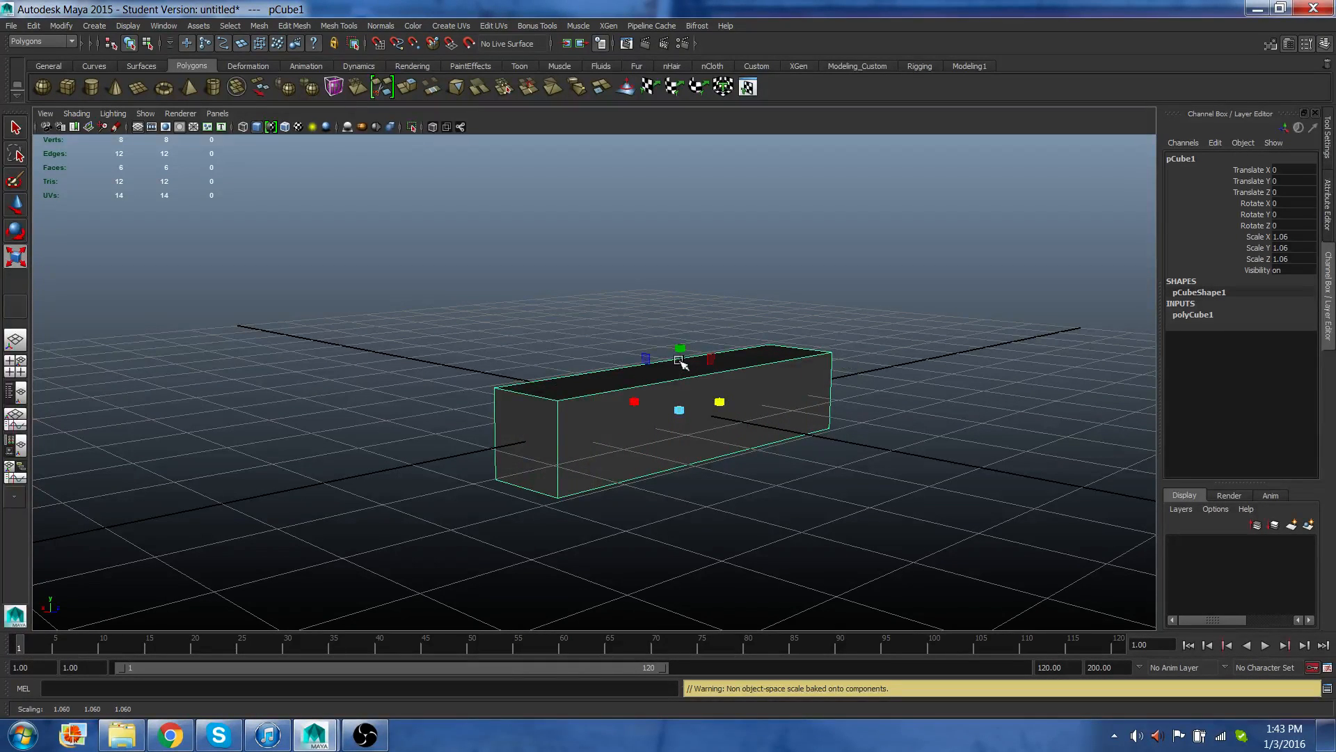
{"action": "left_click_drag", "start_coordinate": [679, 360], "coordinate": [695, 257]}
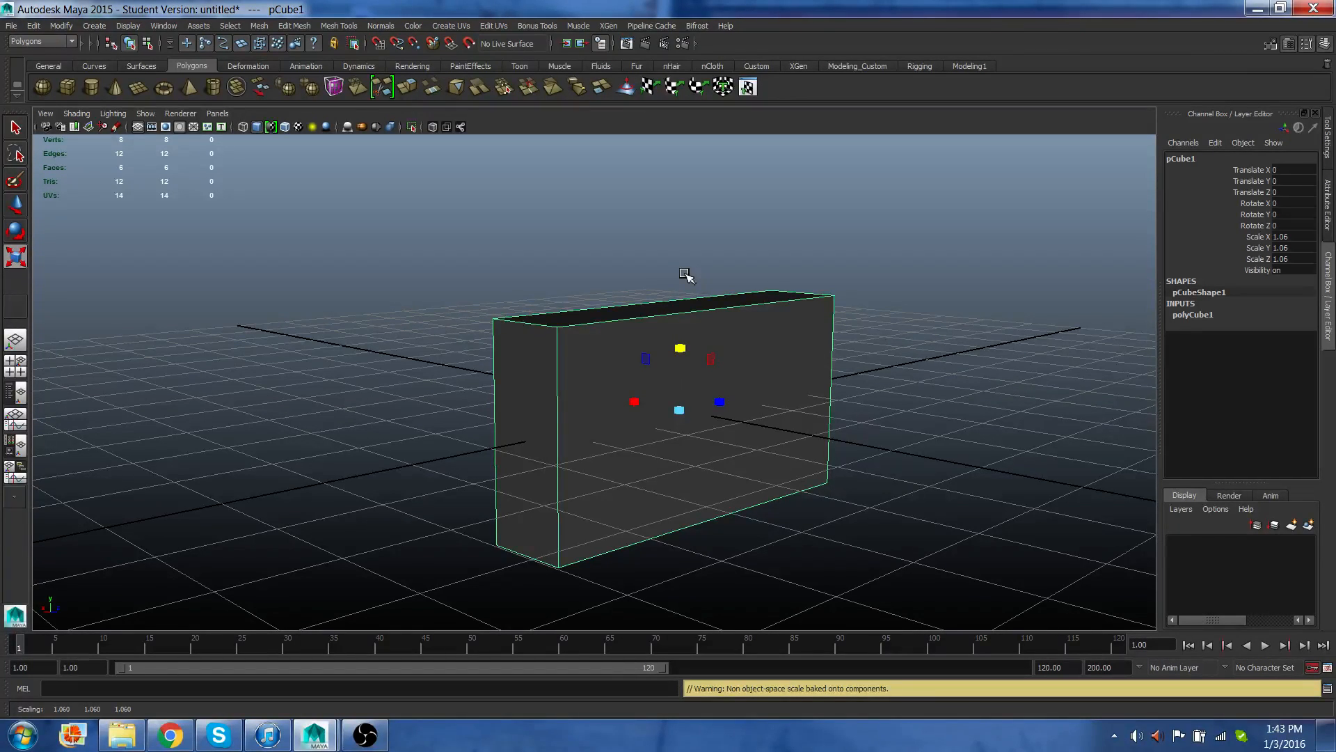
{"action": "key", "text": "ctrl+z"}
{"action": "key", "text": "ctrl+z"}
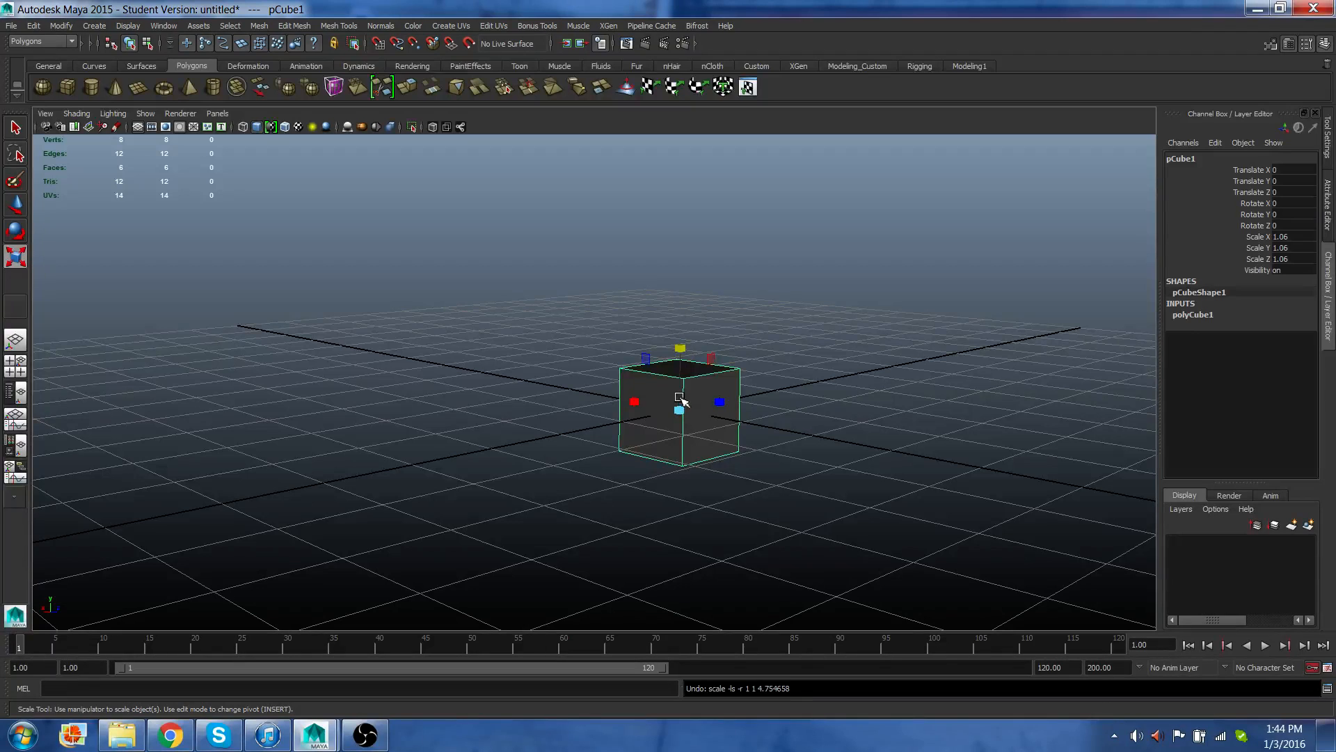
Rotate the cube with the Rotate Tool and set its Rotate Z value to 50.
{"action": "key", "text": "e"}
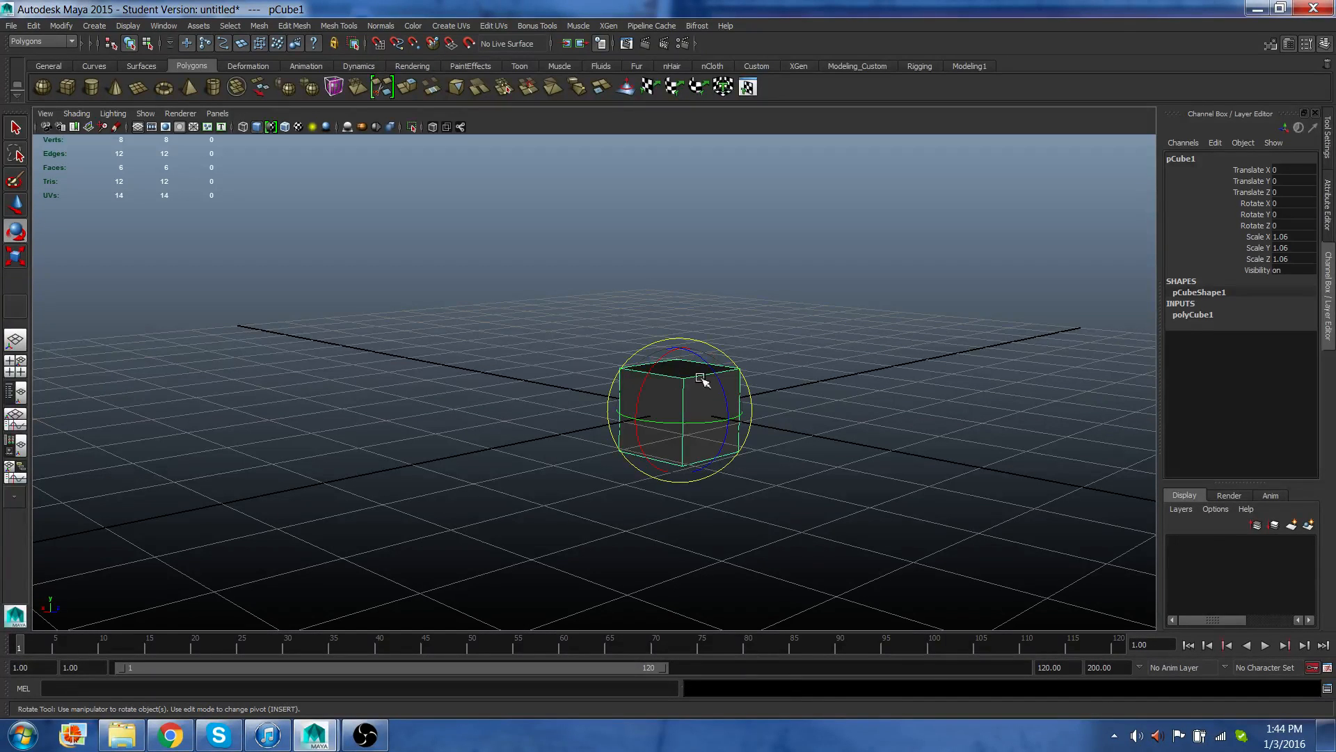
{"action": "left_click_drag", "start_coordinate": [711, 370], "coordinate": [737, 410]}
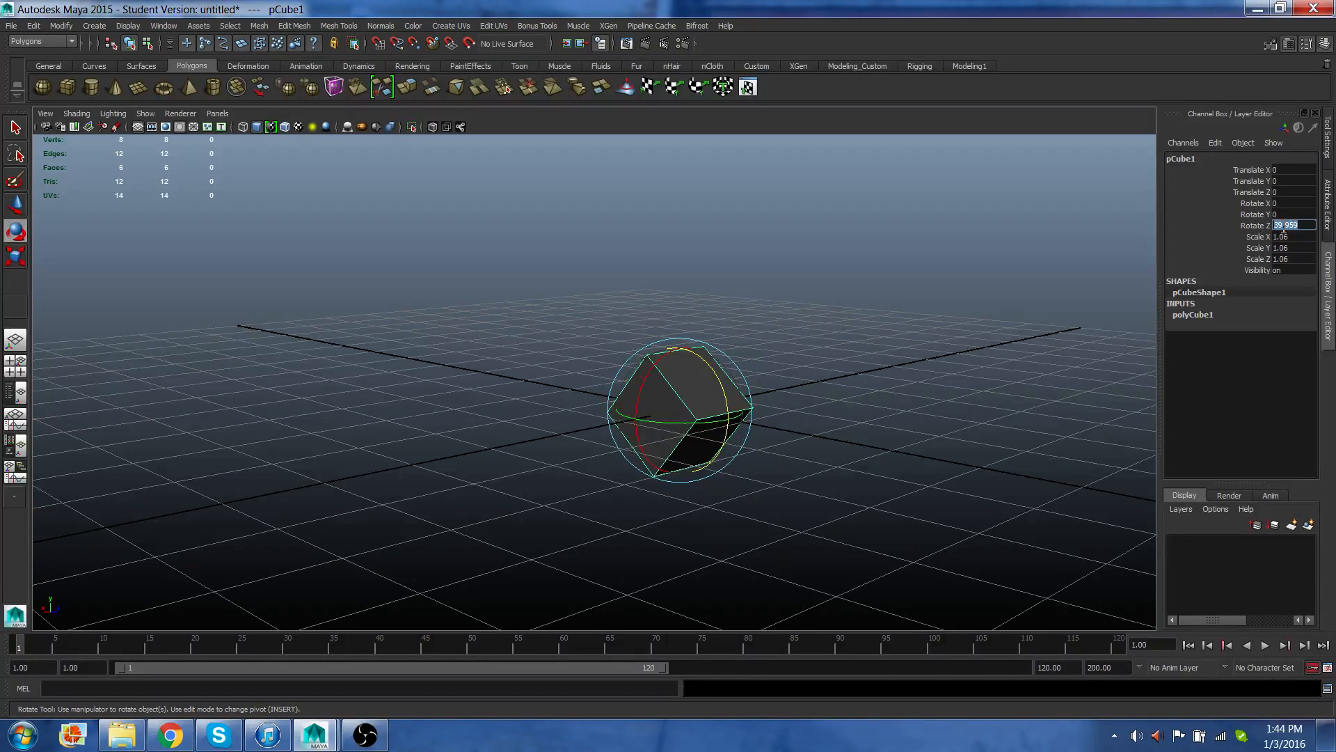
{"action": "type", "text": "50"}
{"action": "key", "text": "Return"}
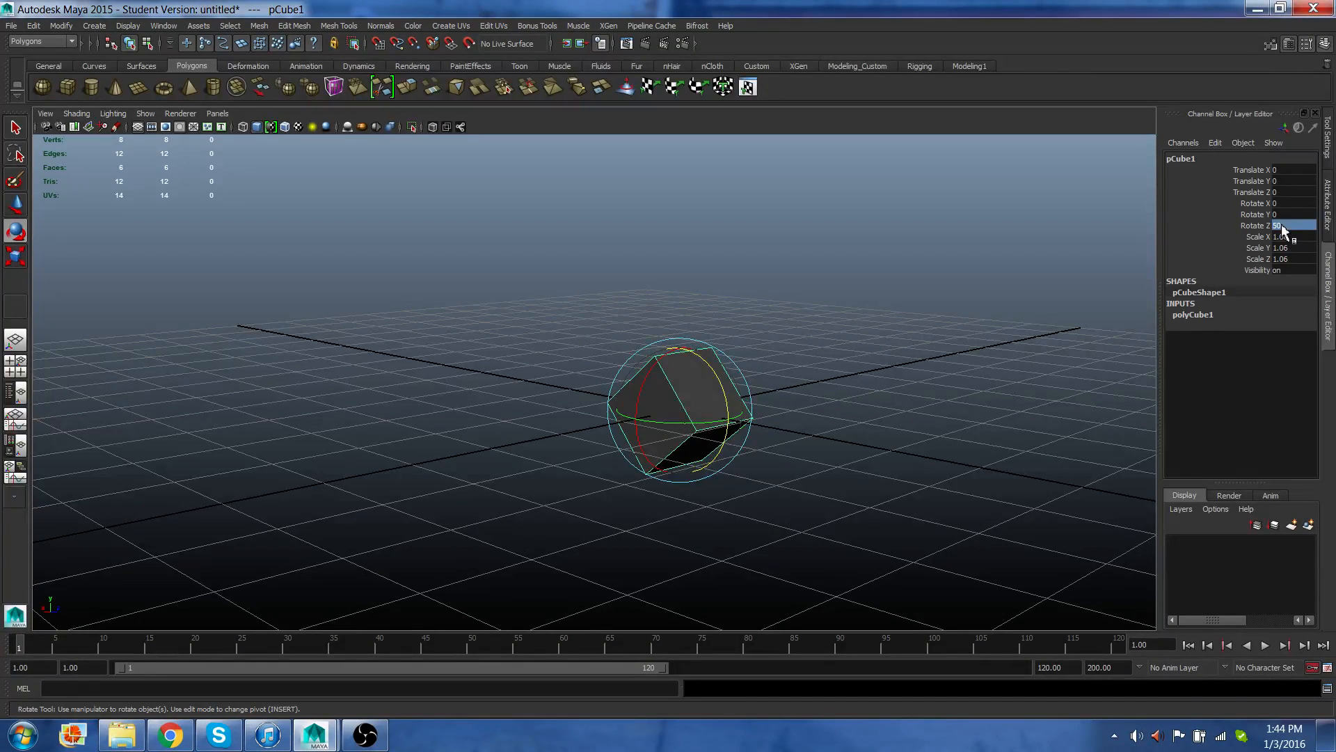
Reset the cube's Rotate Y and Rotate Z channels to 0 in the Channel Box.
{"action": "type", "text": "5"}
{"action": "key", "text": "Return"}
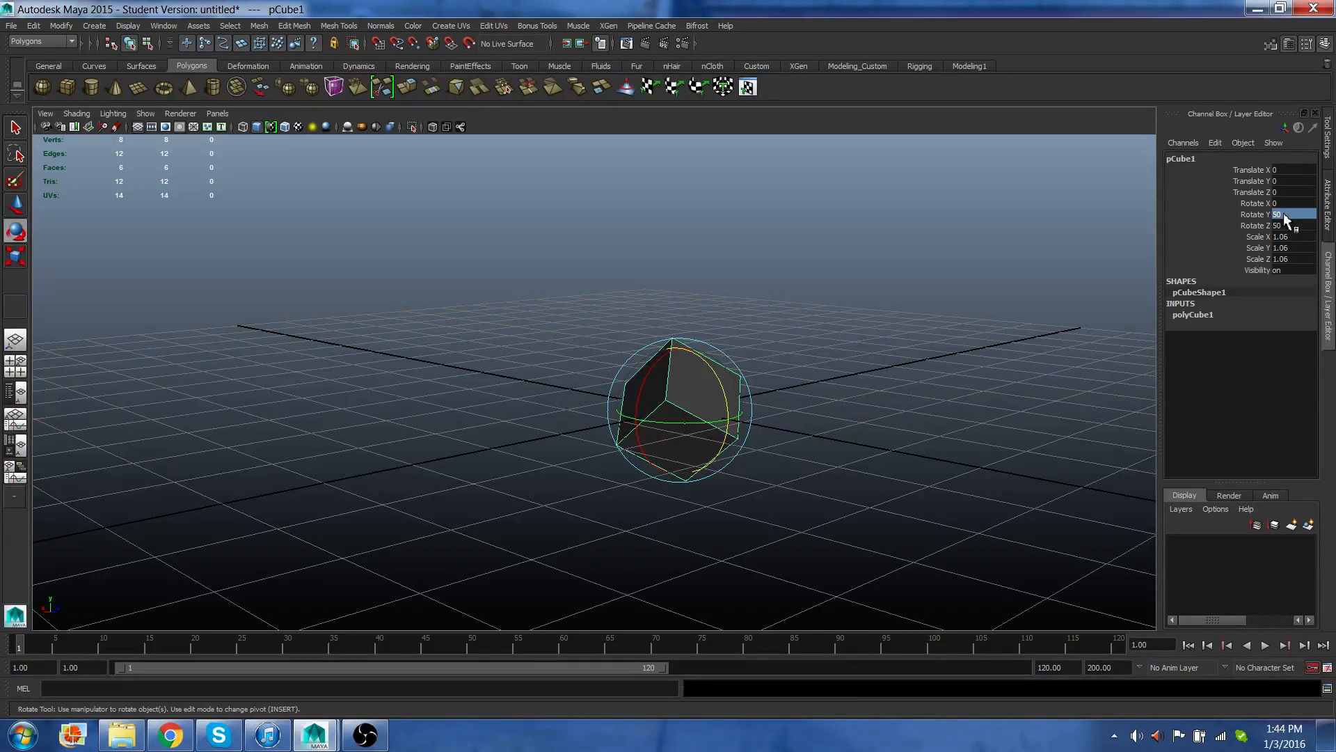
{"action": "type", "text": "0"}
{"action": "key", "text": "Return"}
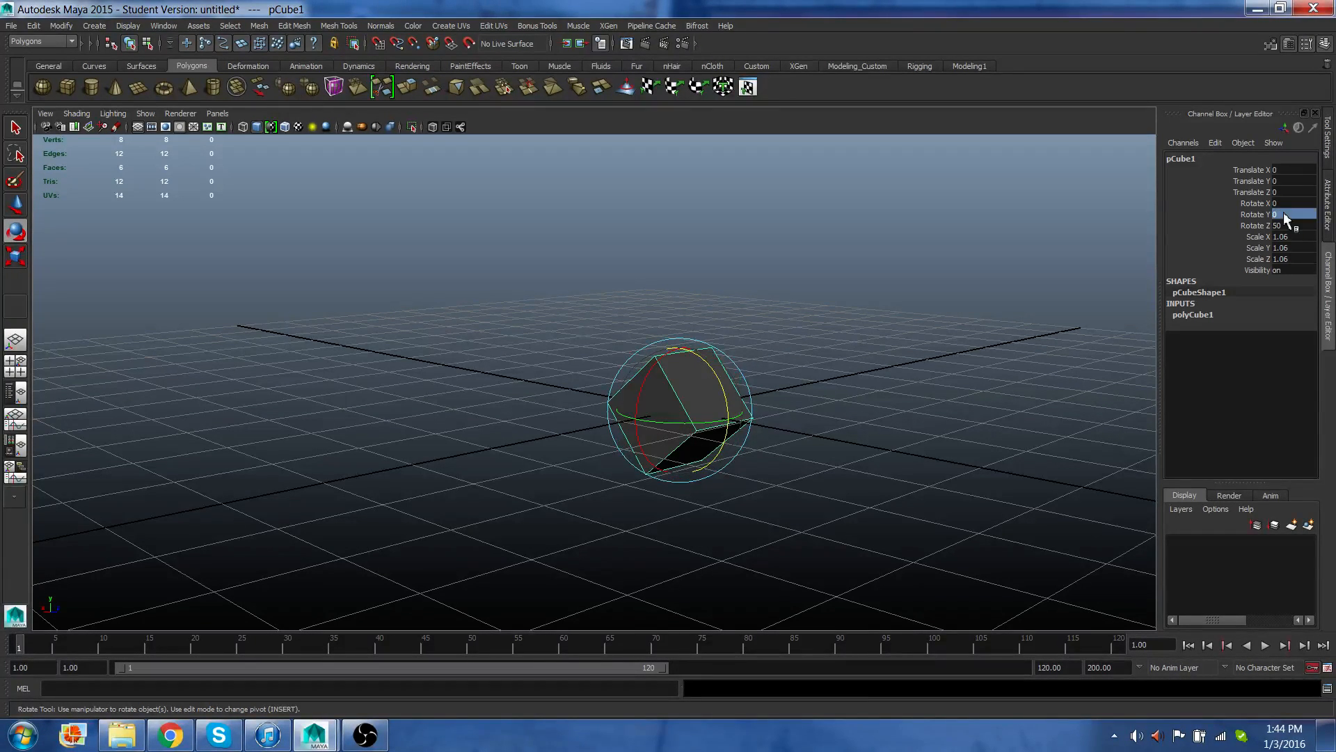
{"action": "type", "text": "0"}
{"action": "key", "text": "Return"}
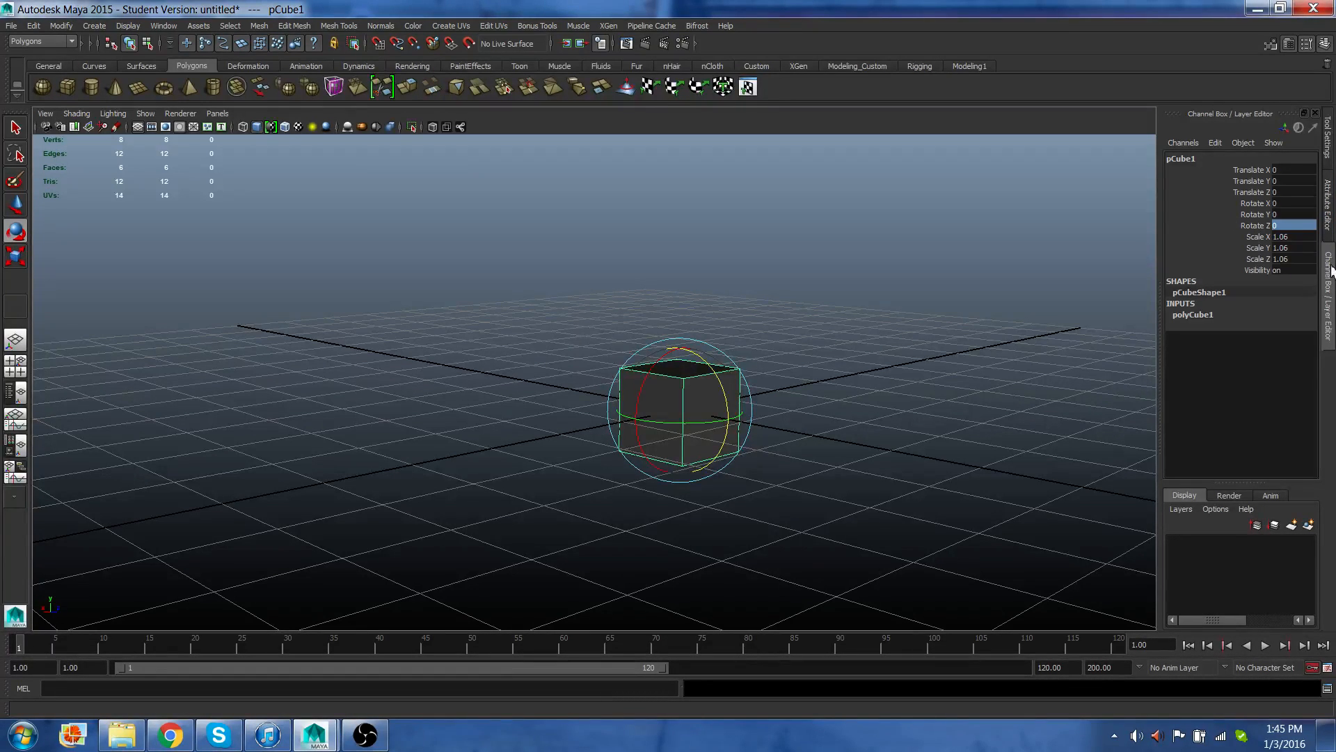
Open the Attribute Editor and browse the cube's transform, shape, polyCube and shading group tabs, then return to the Channel Box.
{"action": "left_click", "coordinate": [1329, 220]}
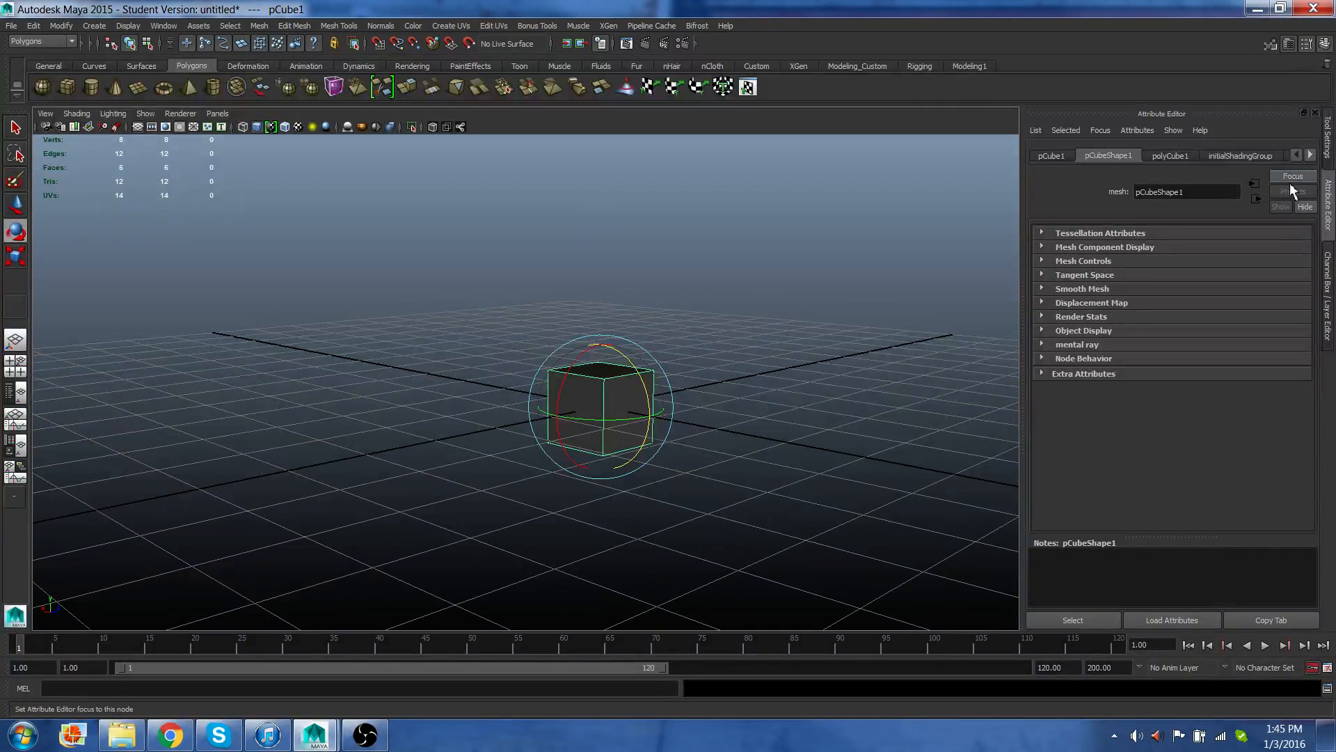
{"action": "left_click", "coordinate": [1051, 156]}
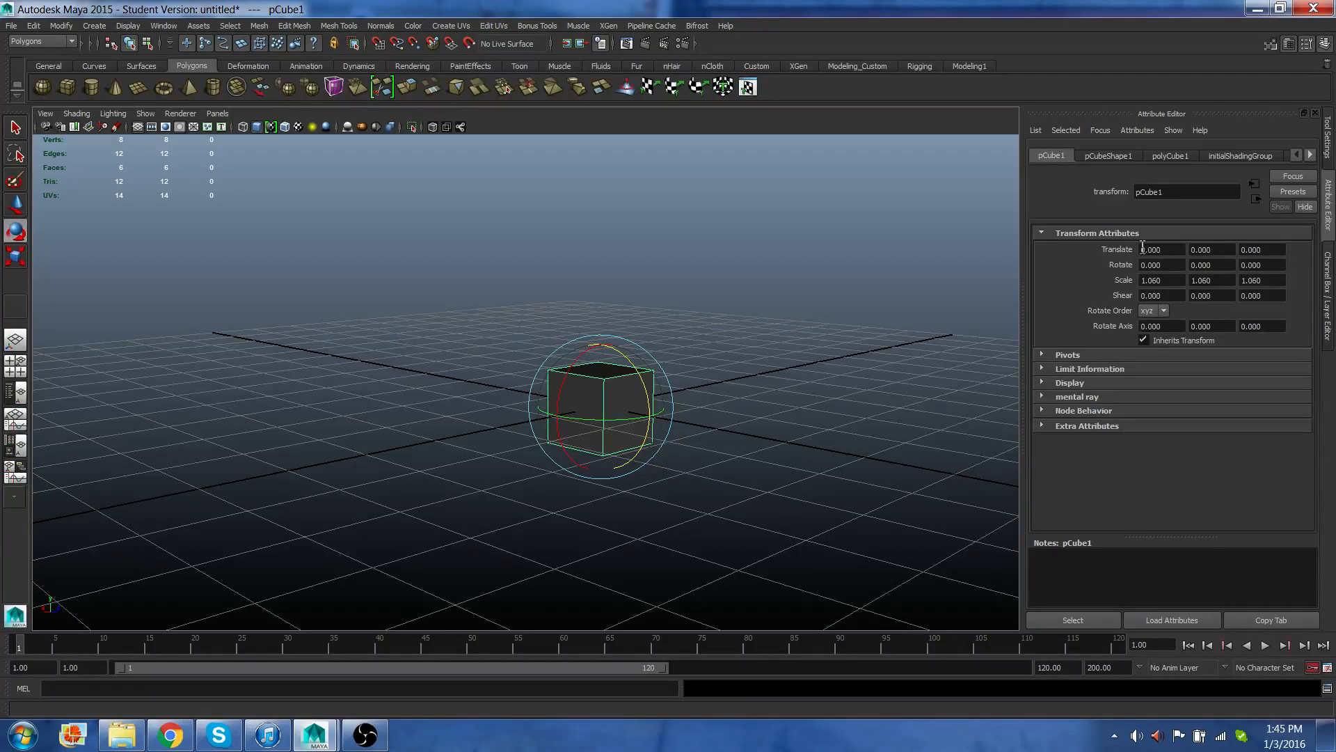
{"action": "left_click", "coordinate": [1115, 153]}
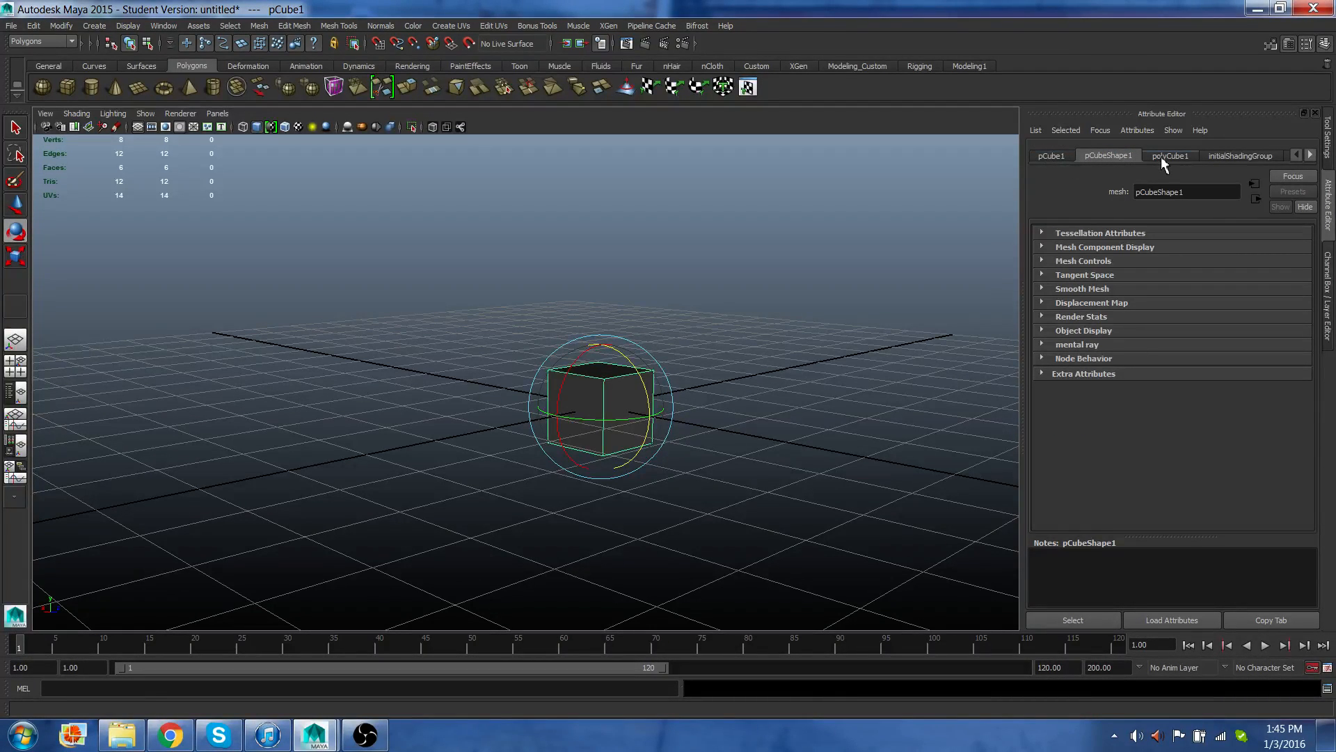
{"action": "left_click", "coordinate": [1236, 157]}
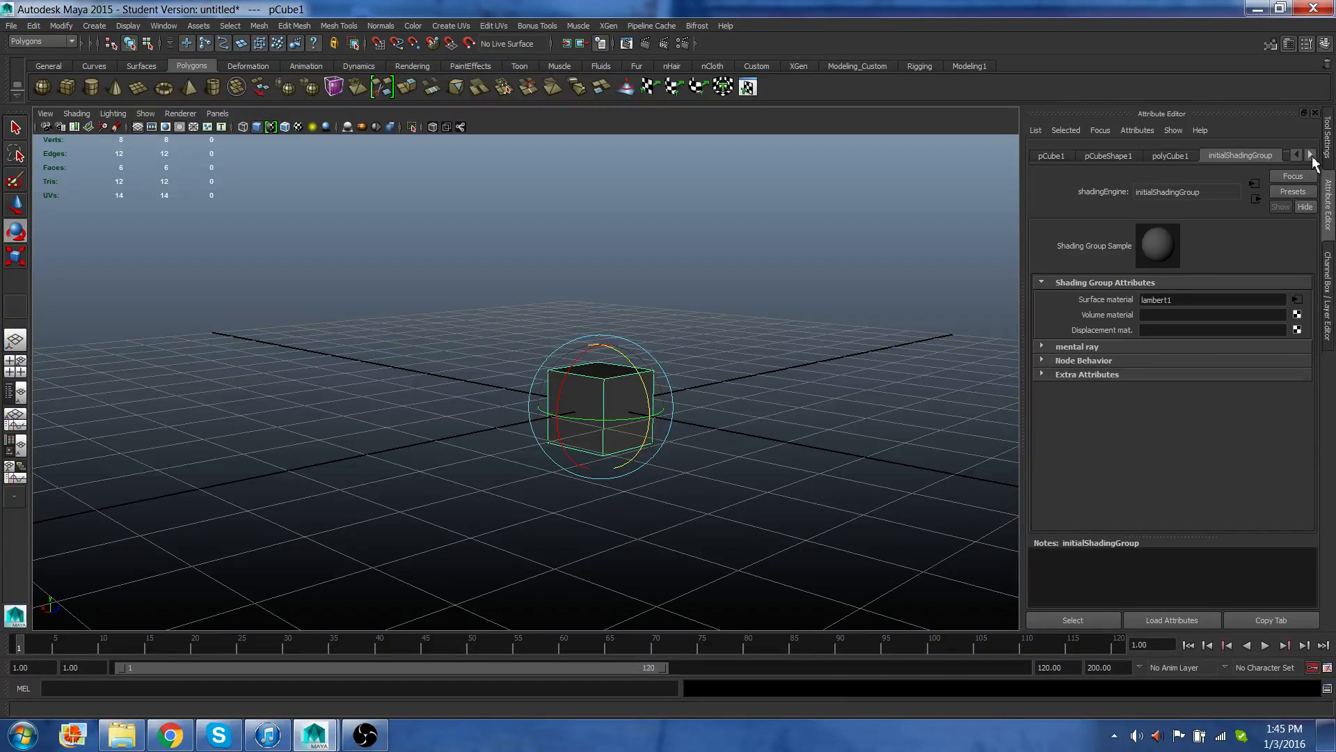
{"action": "left_click", "coordinate": [1176, 156]}
{"action": "left_click", "coordinate": [1128, 154]}
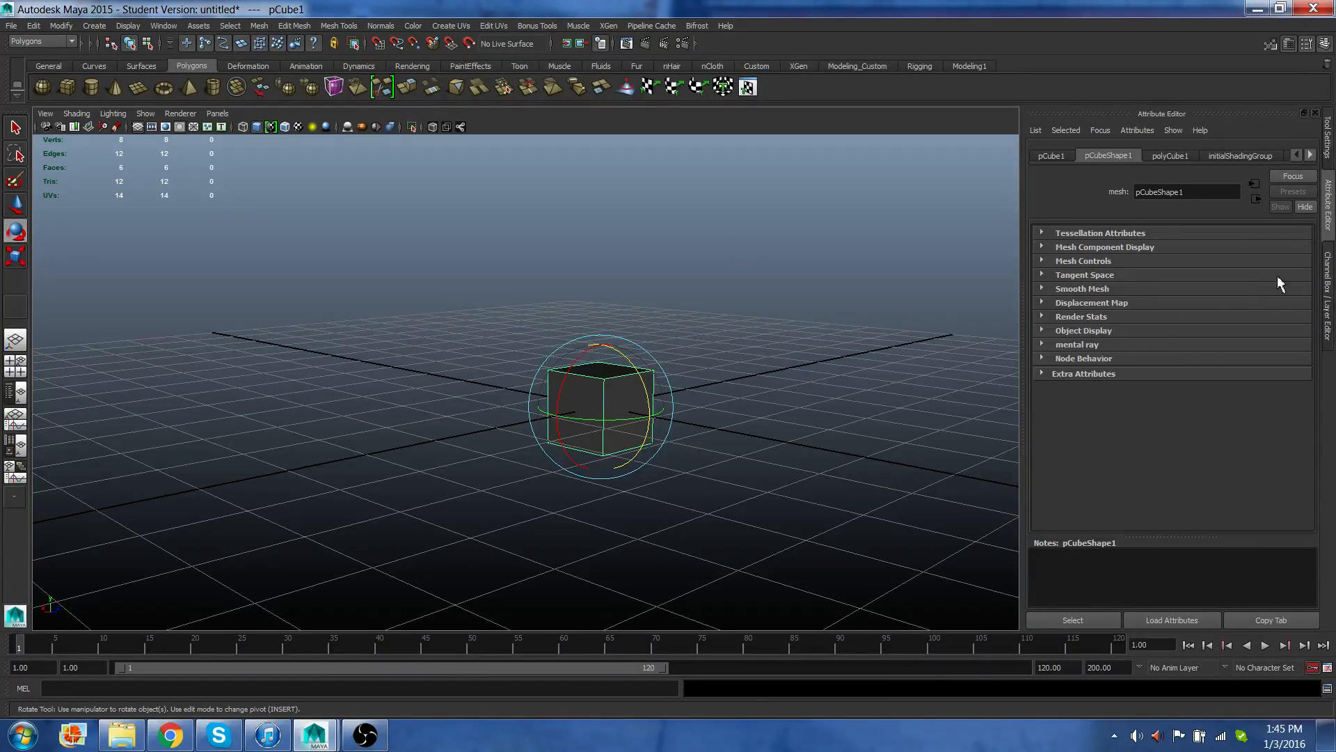
{"action": "left_click", "coordinate": [1327, 292]}
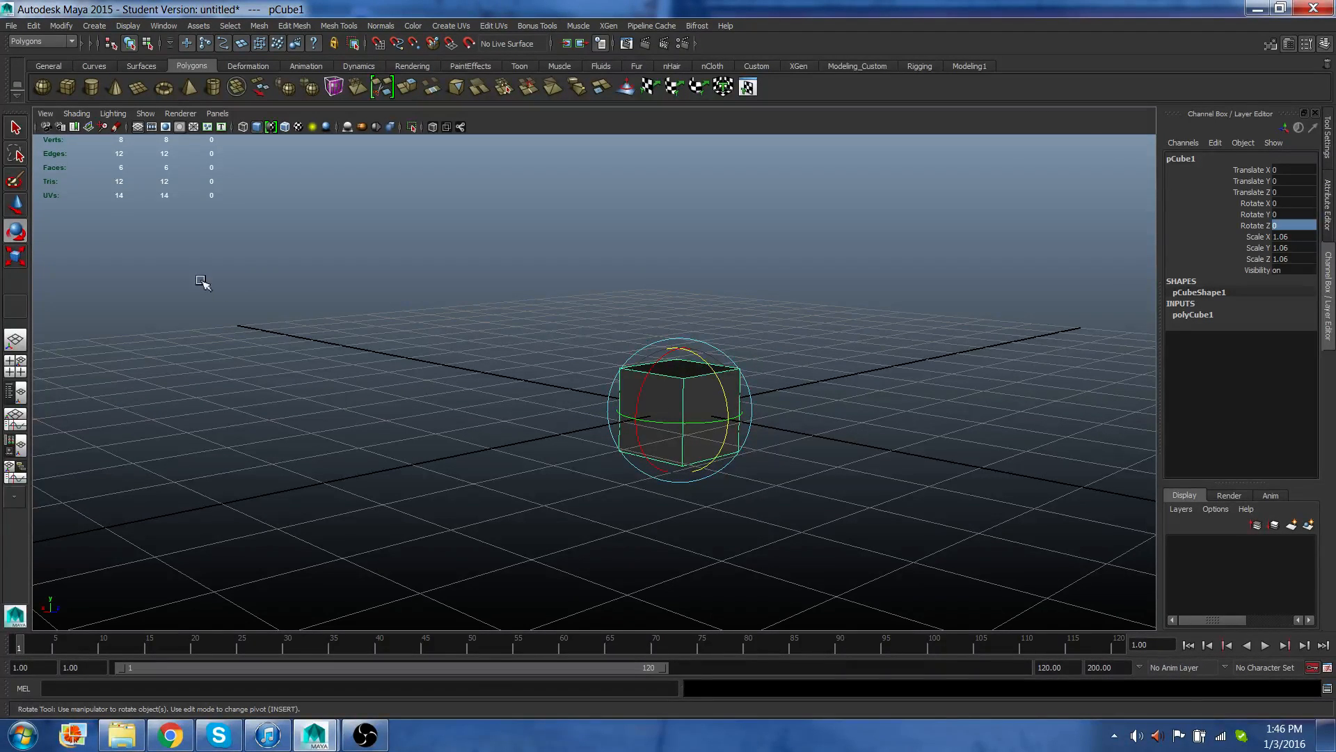
Switch to the Select Tool and change the viewport to the four-panel layout.
{"action": "left_click", "coordinate": [20, 131]}
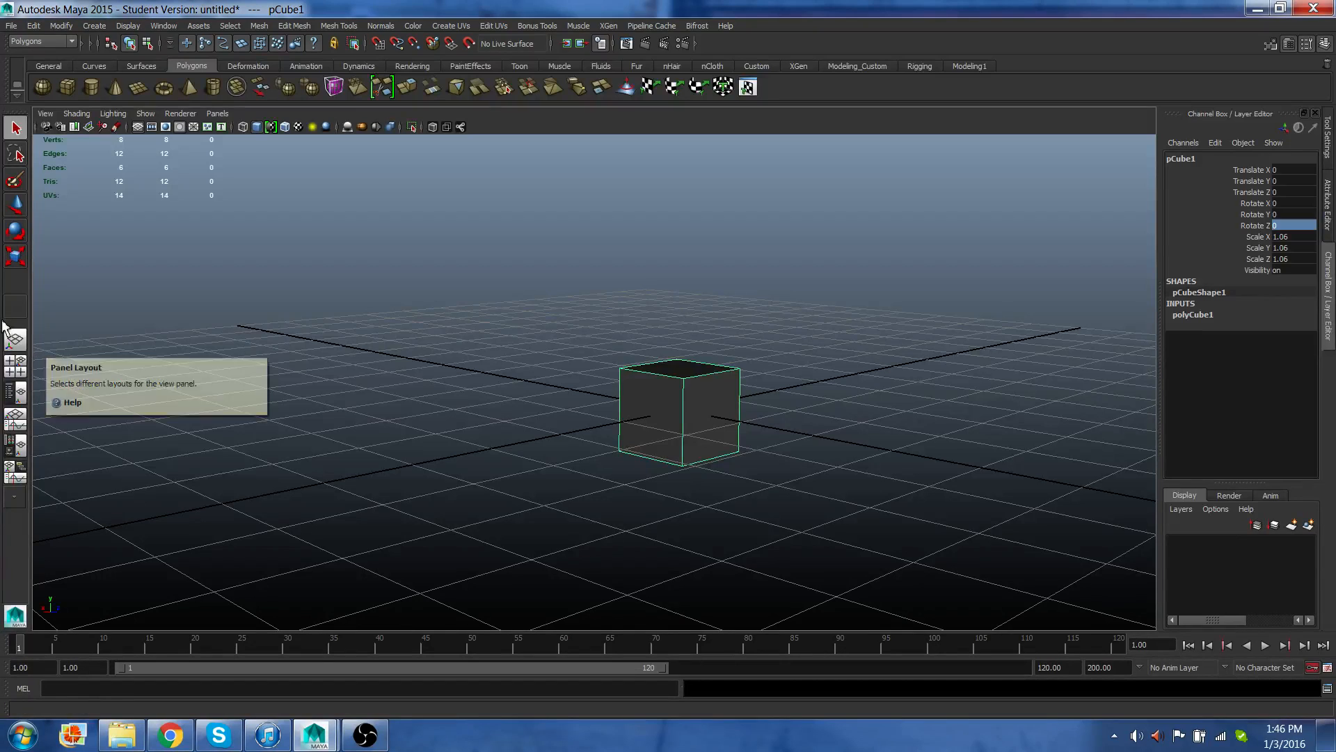
{"action": "left_click", "coordinate": [15, 369]}
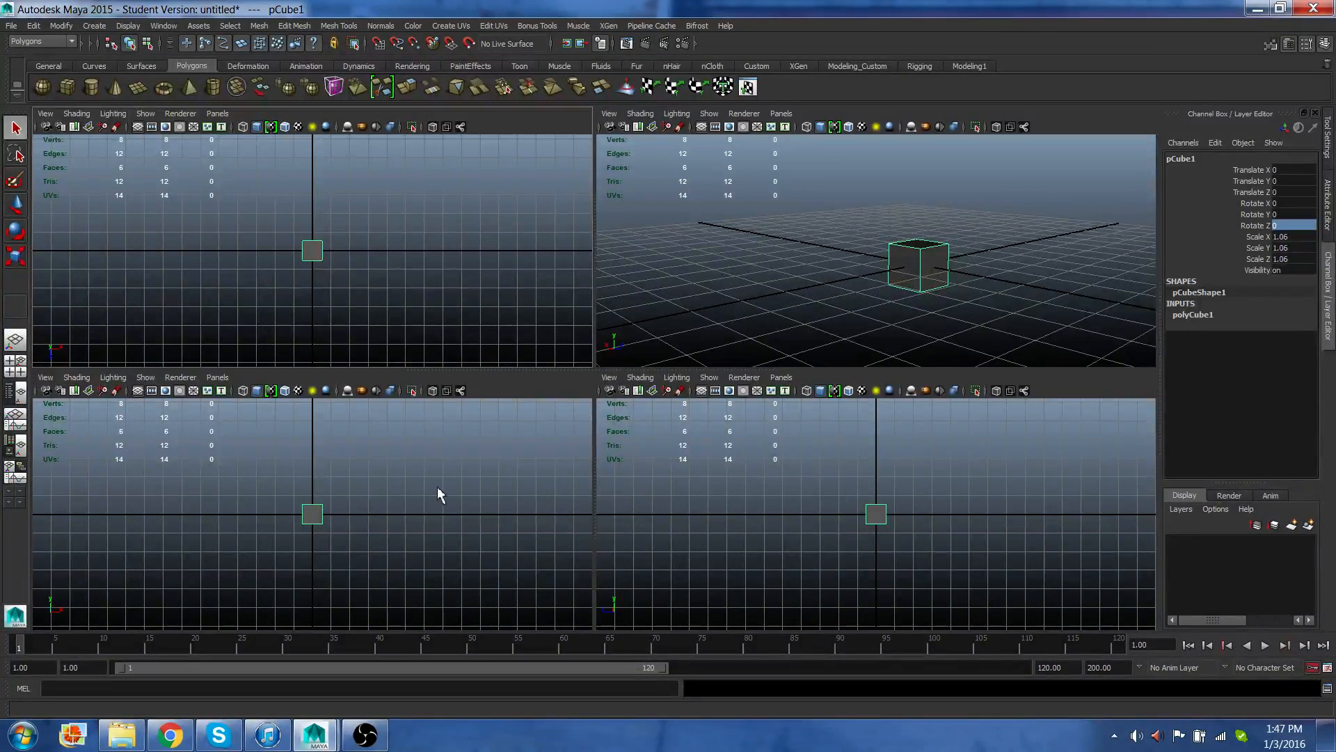
Set the lower-right panel to the front orthographic camera.
{"action": "left_click", "coordinate": [781, 377]}
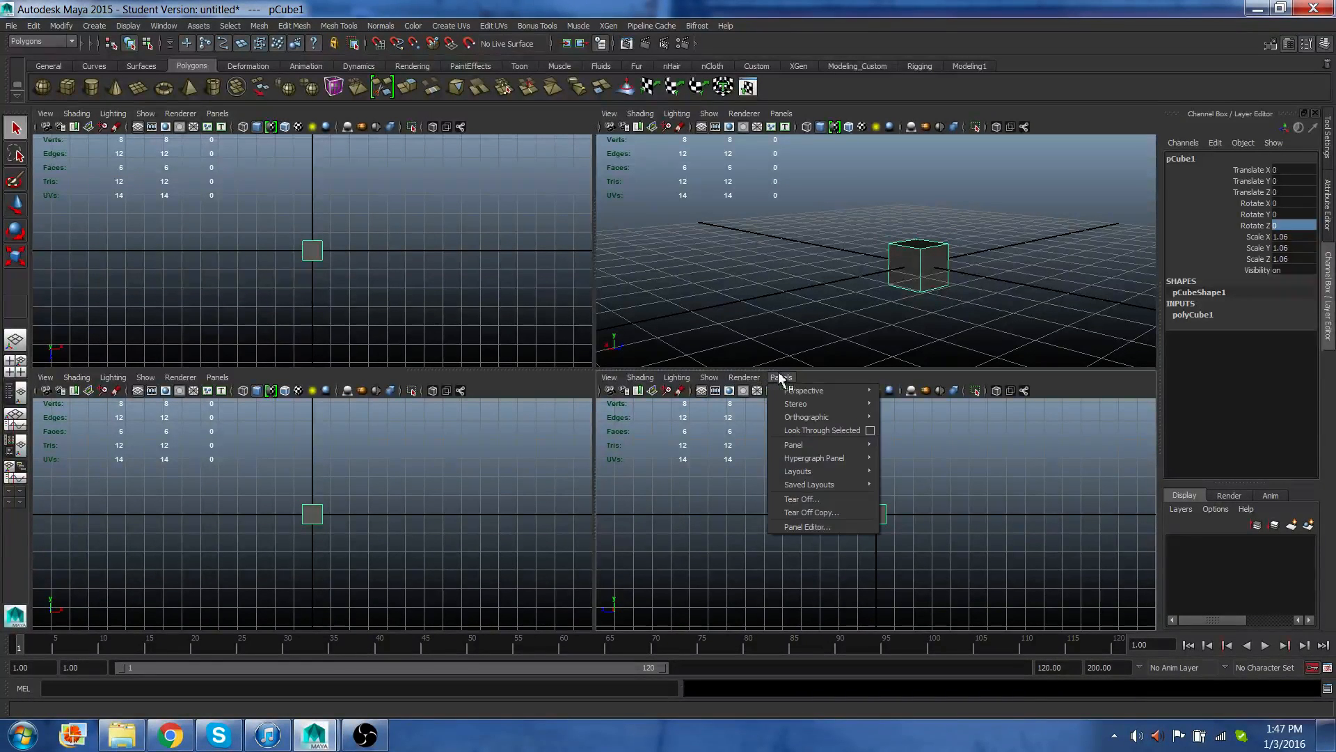
{"action": "mouse_move", "coordinate": [782, 395]}
{"action": "mouse_move", "coordinate": [804, 418]}
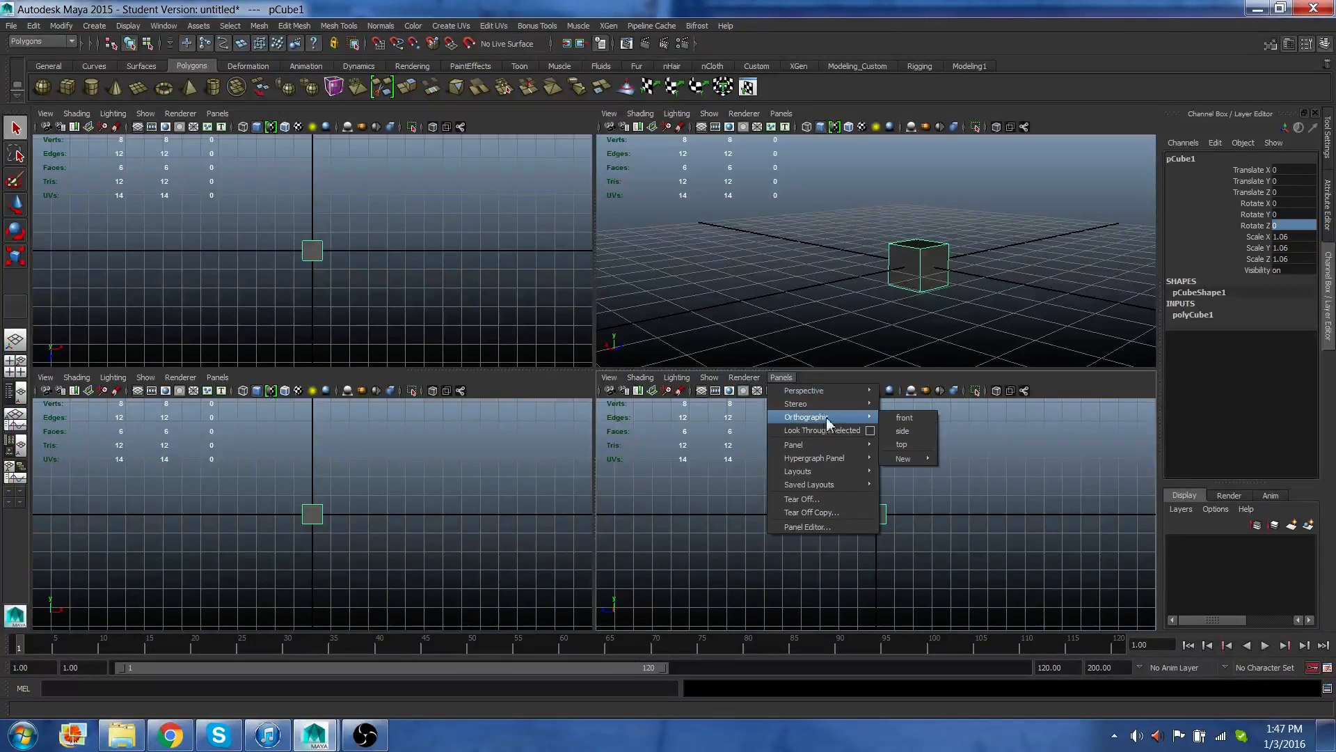
{"action": "left_click", "coordinate": [891, 419]}
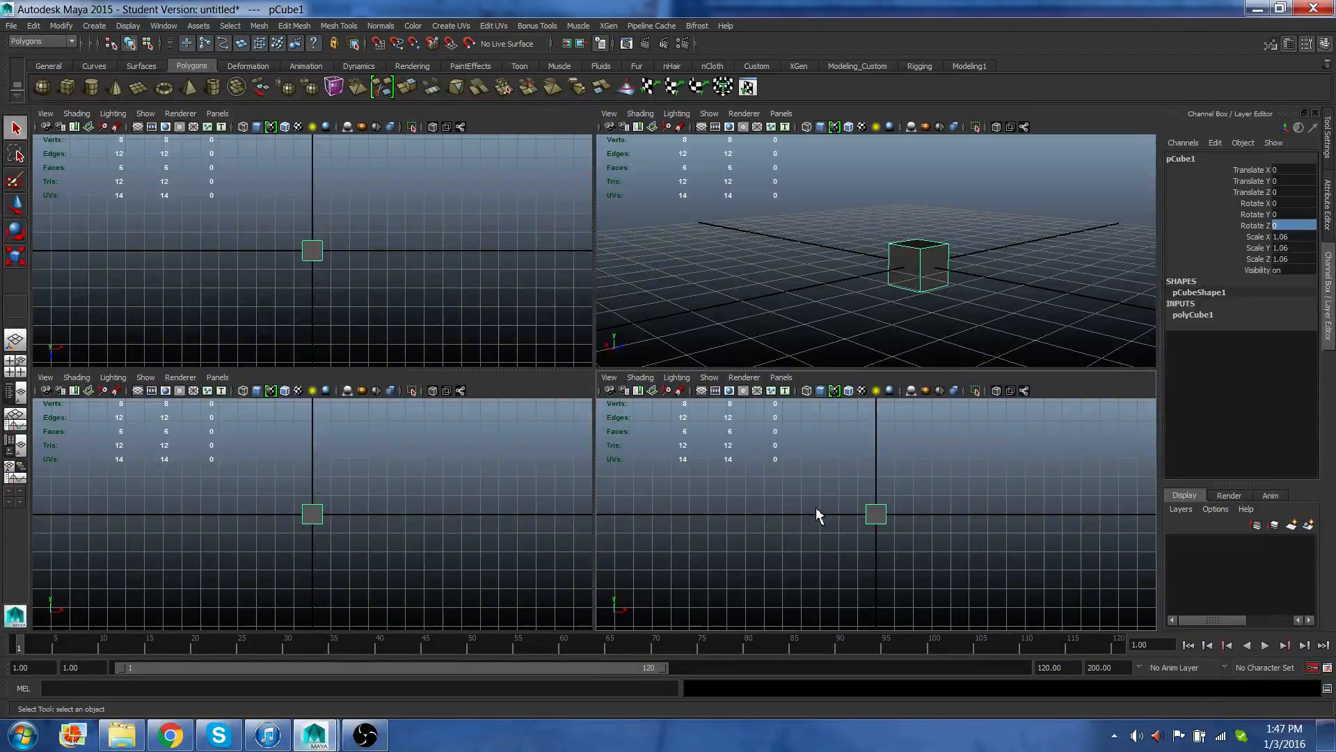
Deselect the cube and toggle between a maximized single panel, the four-panel layout and the hotbox.
{"action": "left_click", "coordinate": [792, 530]}
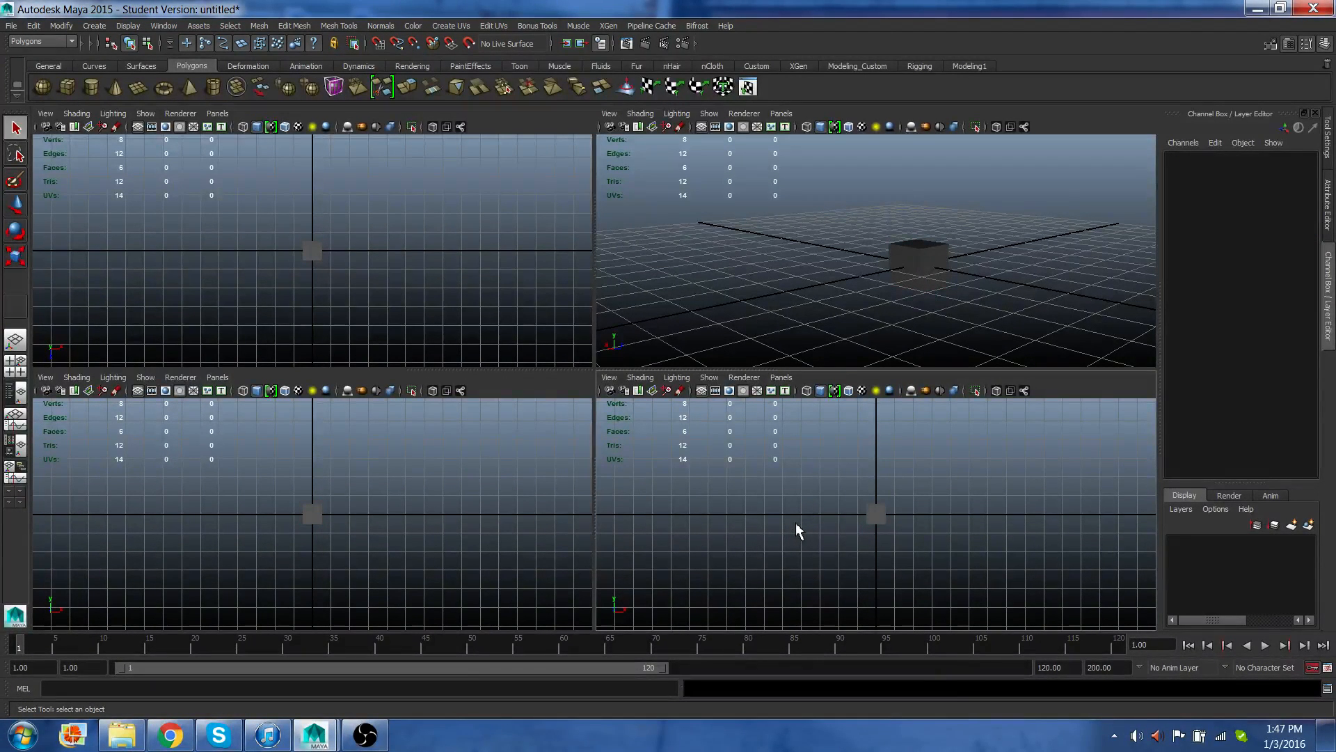
{"action": "key", "text": "space"}
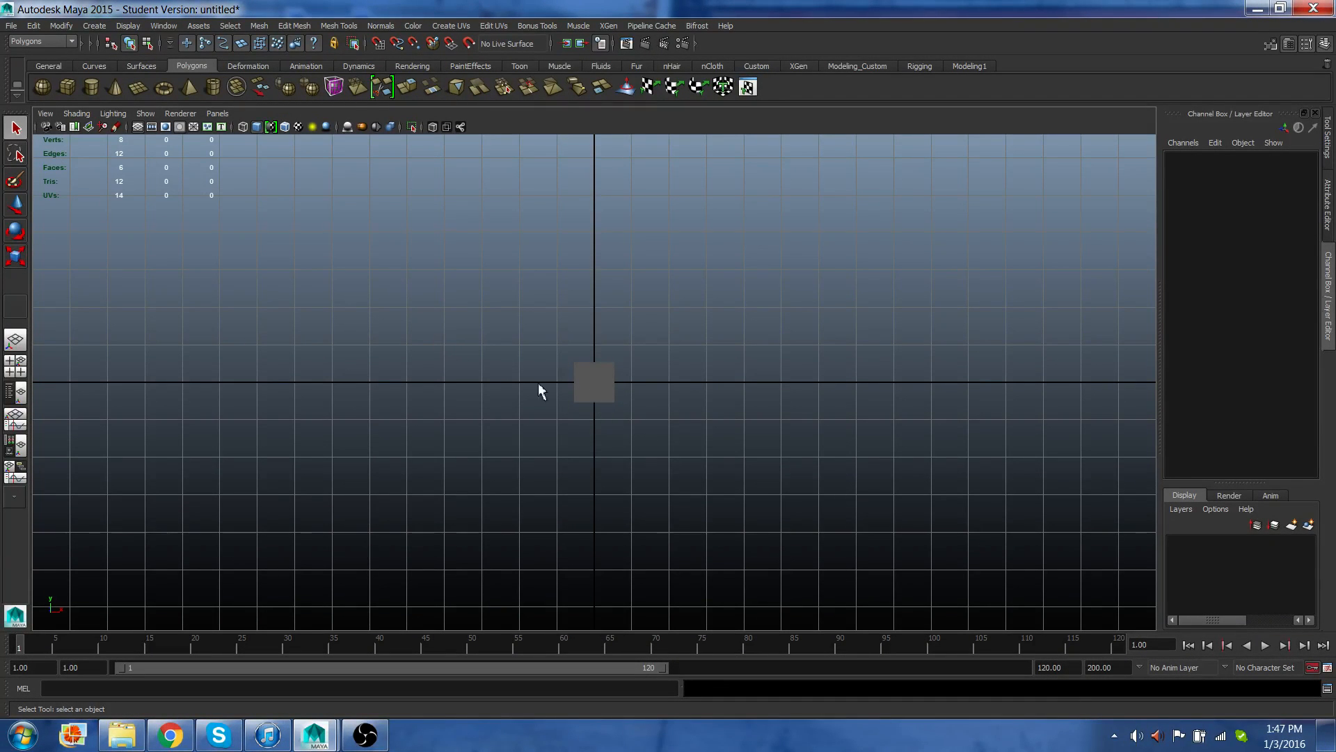
{"action": "key", "text": "space"}
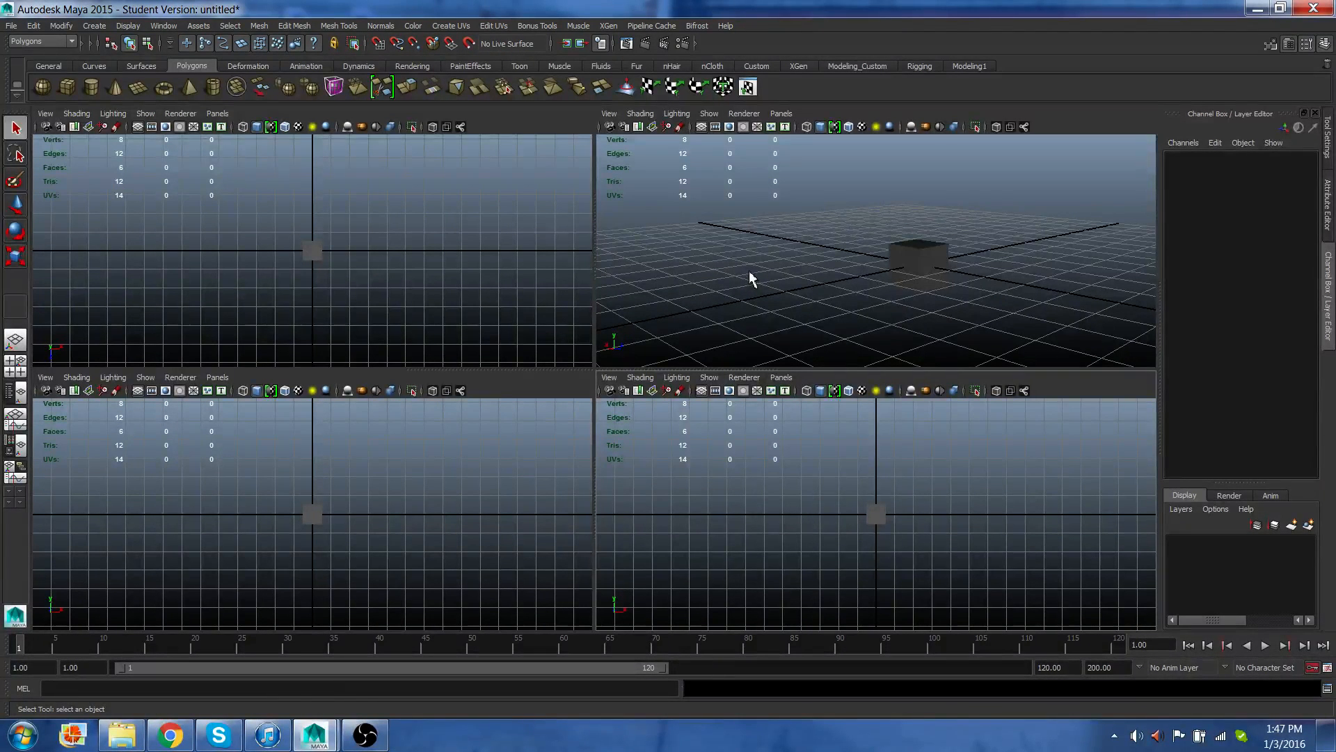
{"action": "key", "text": "space"}
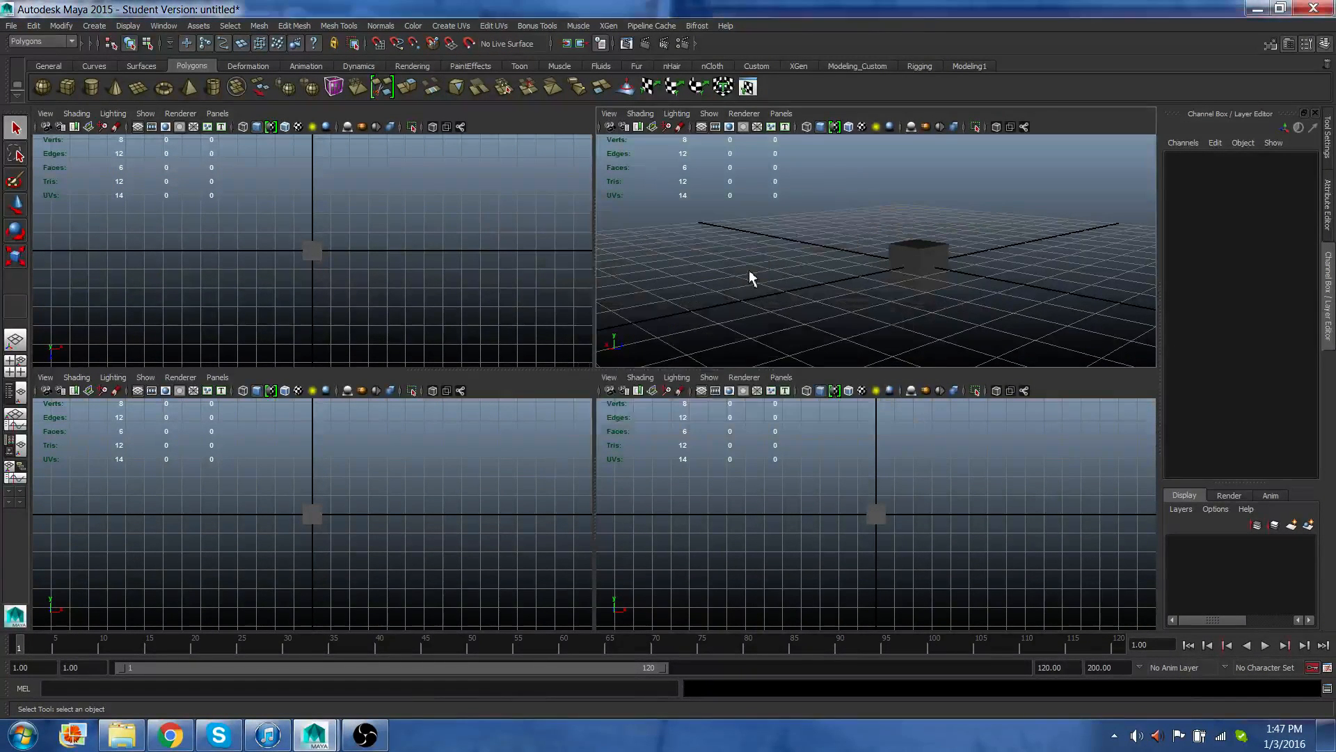
{"action": "key", "text": "space"}
{"action": "key", "text": "space"}
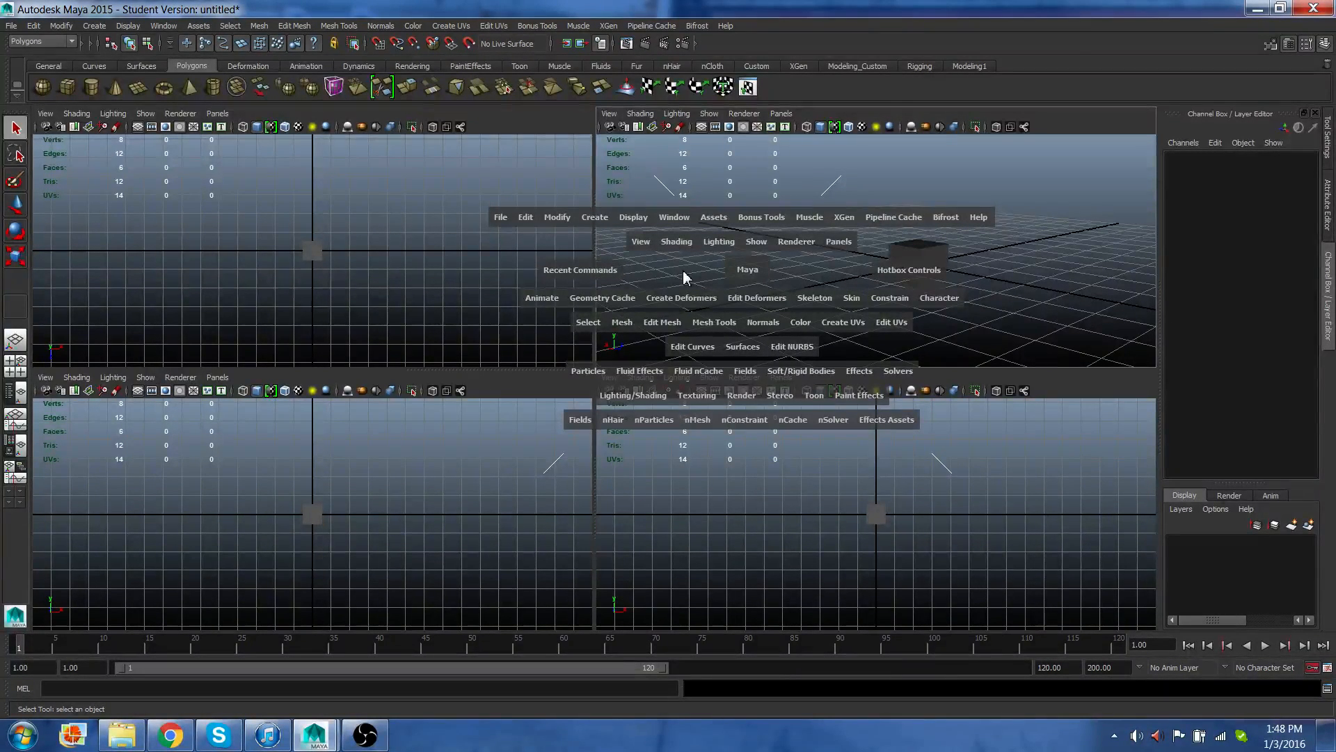
{"action": "key", "text": "space"}
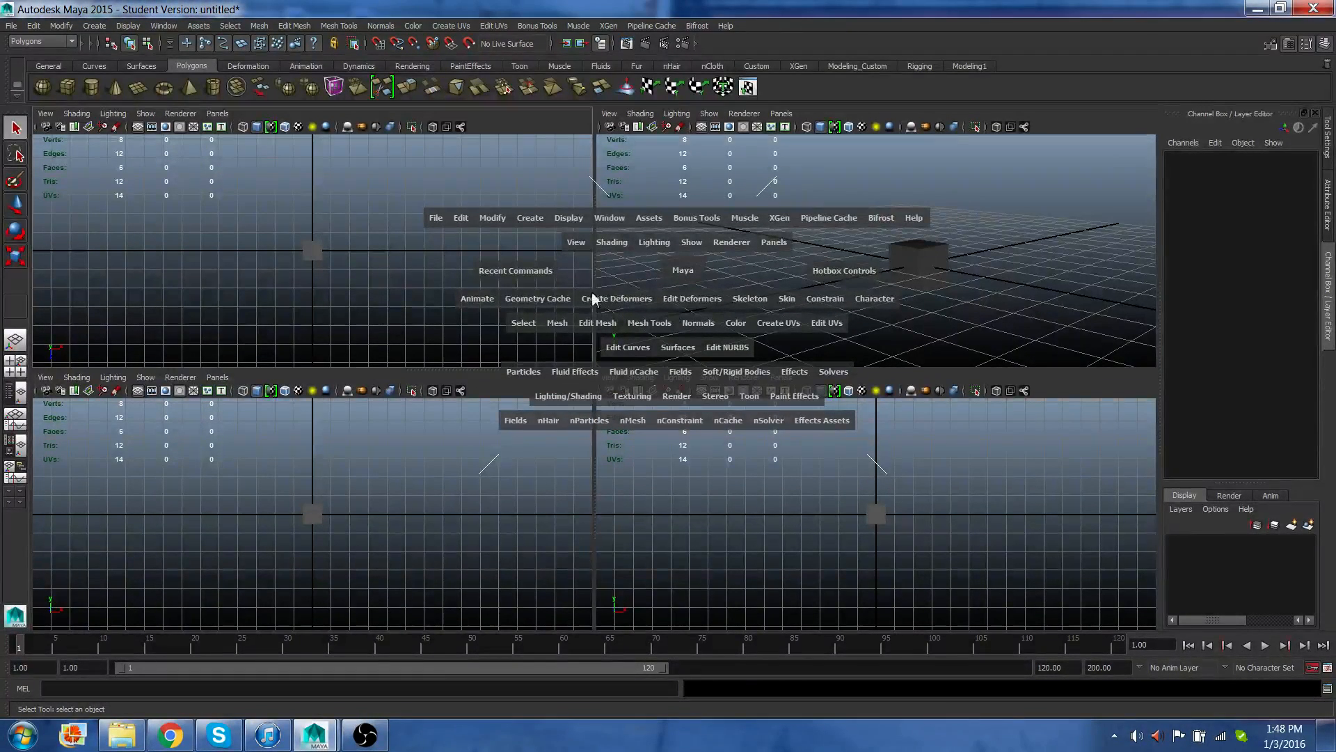
{"action": "key", "text": "space"}
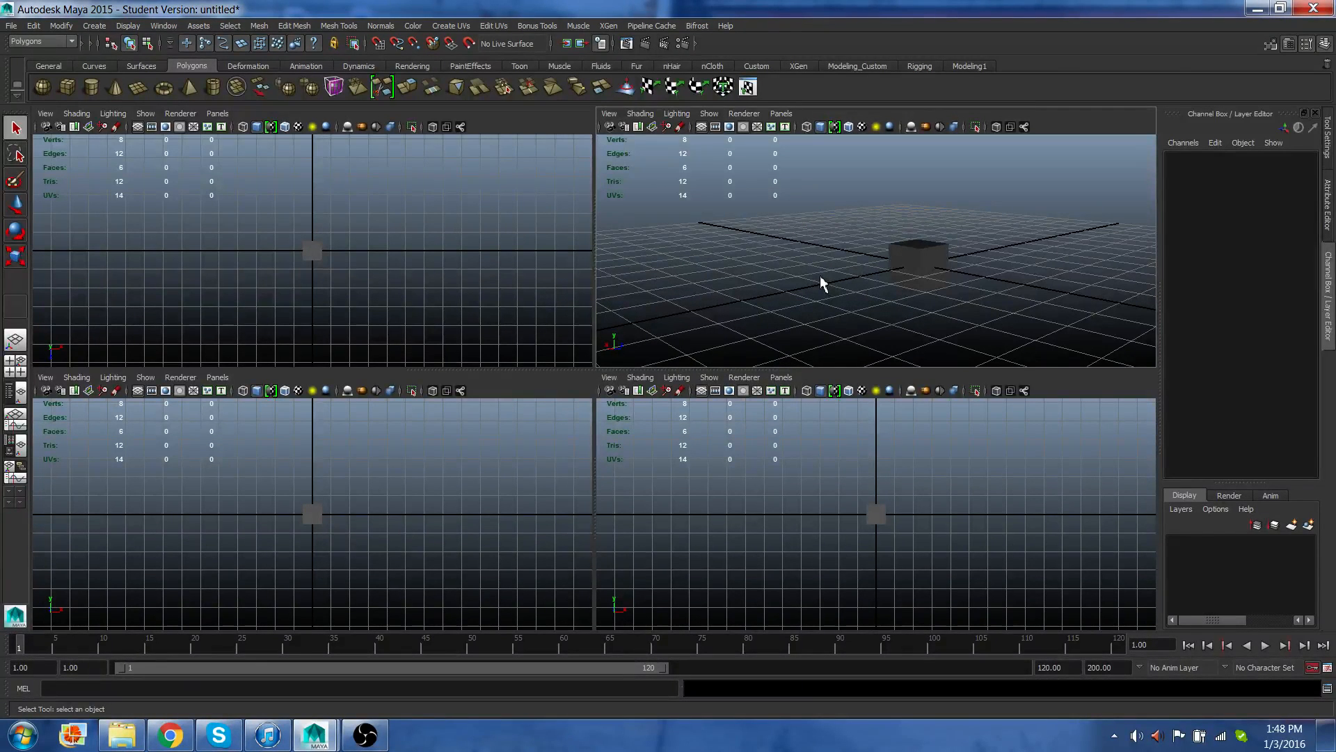
{"action": "key", "text": "space"}
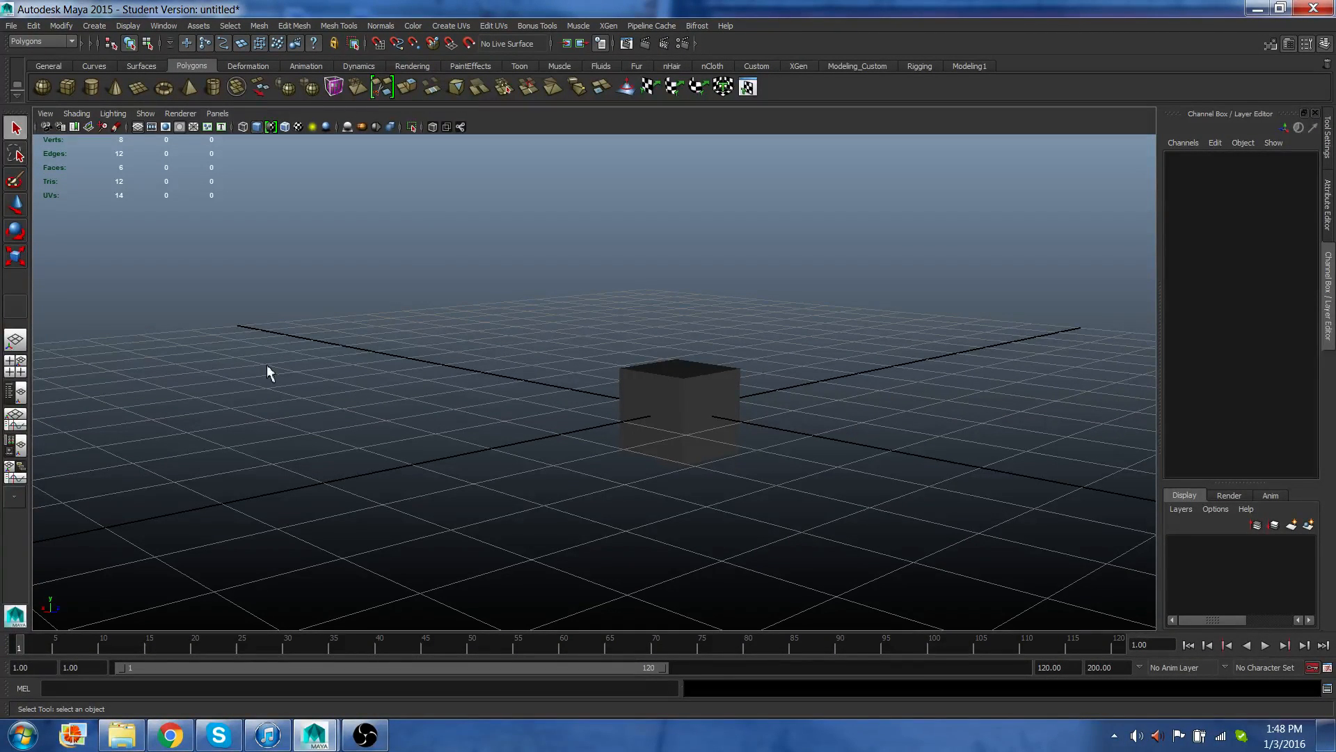
Open the Outliner as a panel layout and as a floating window, then close the window.
{"action": "left_click", "coordinate": [16, 393]}
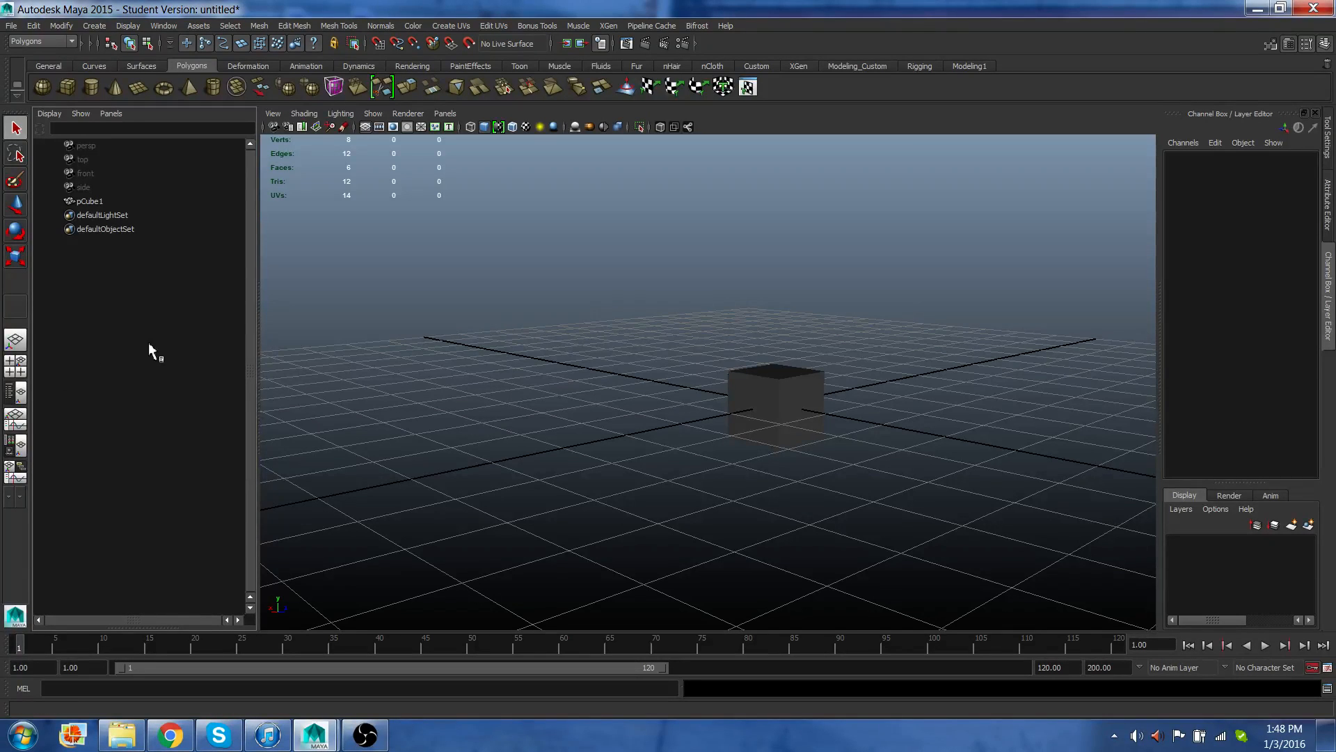
{"action": "left_click", "coordinate": [172, 28]}
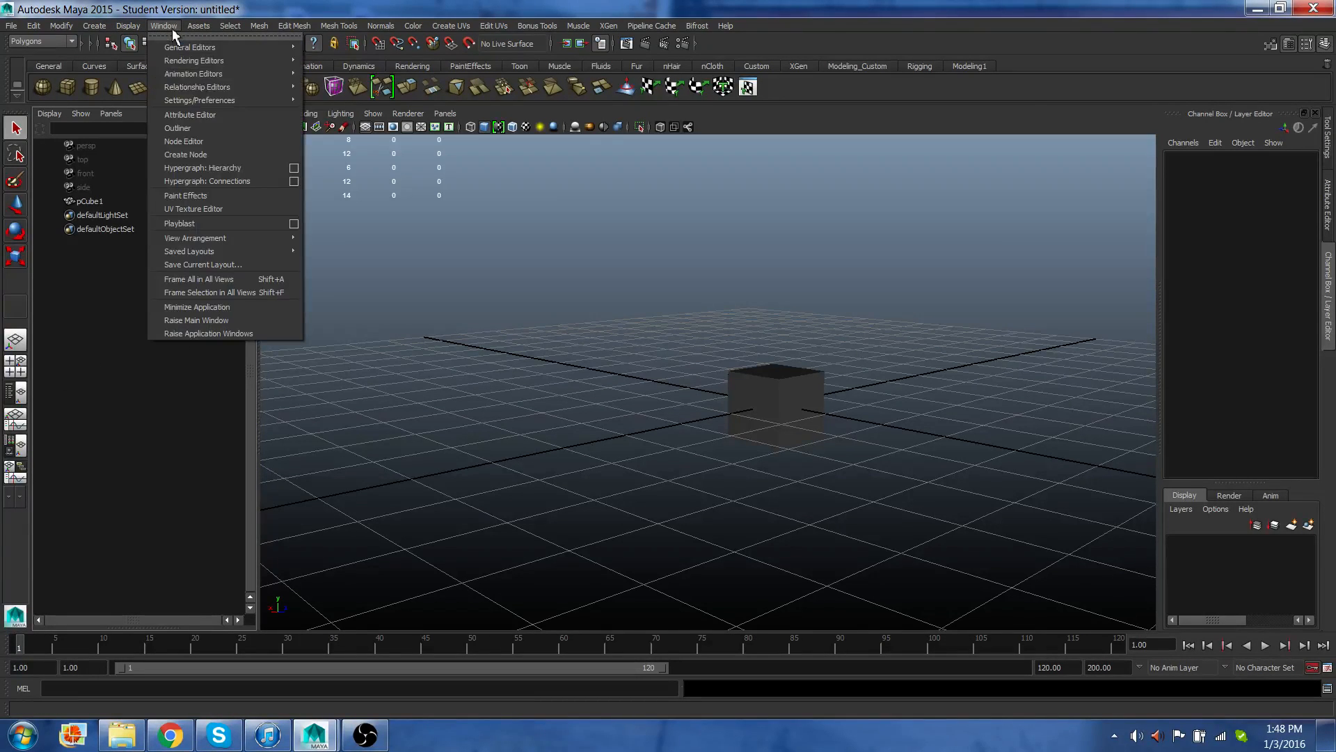
{"action": "mouse_move", "coordinate": [187, 47]}
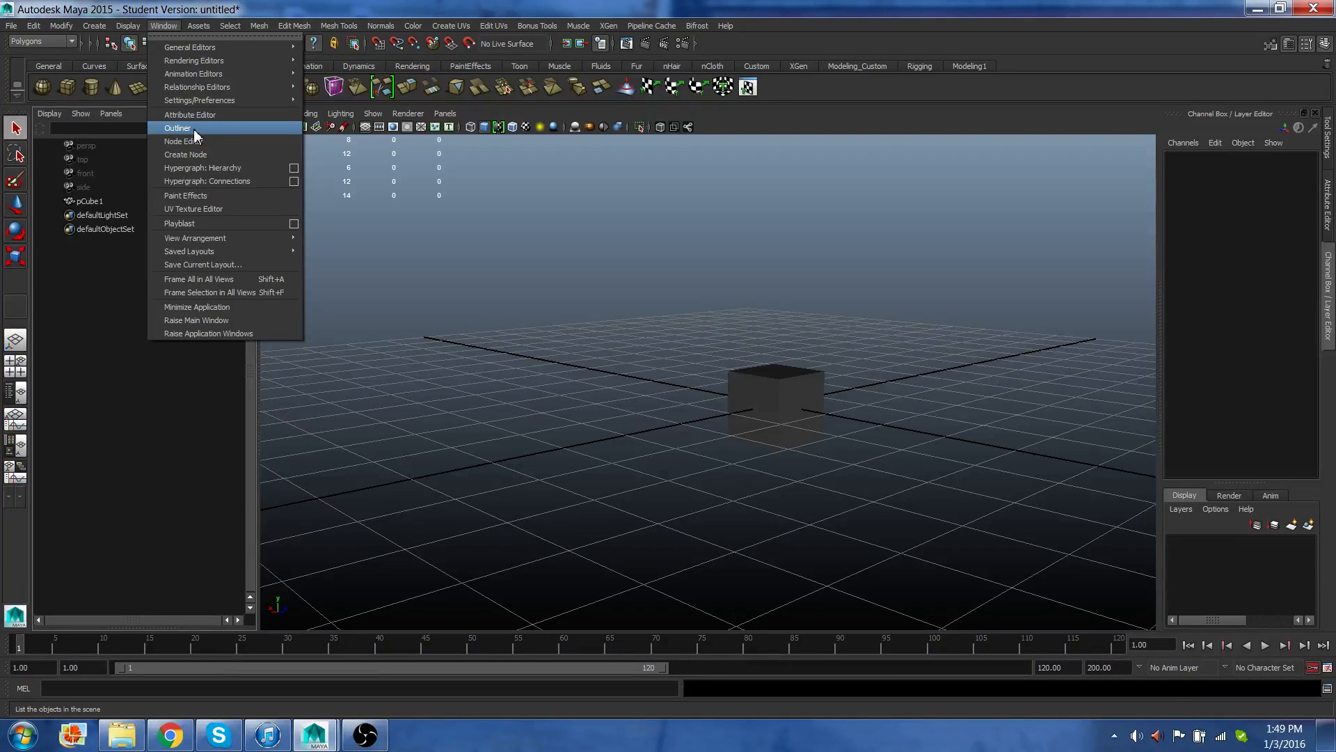
{"action": "left_click", "coordinate": [194, 128]}
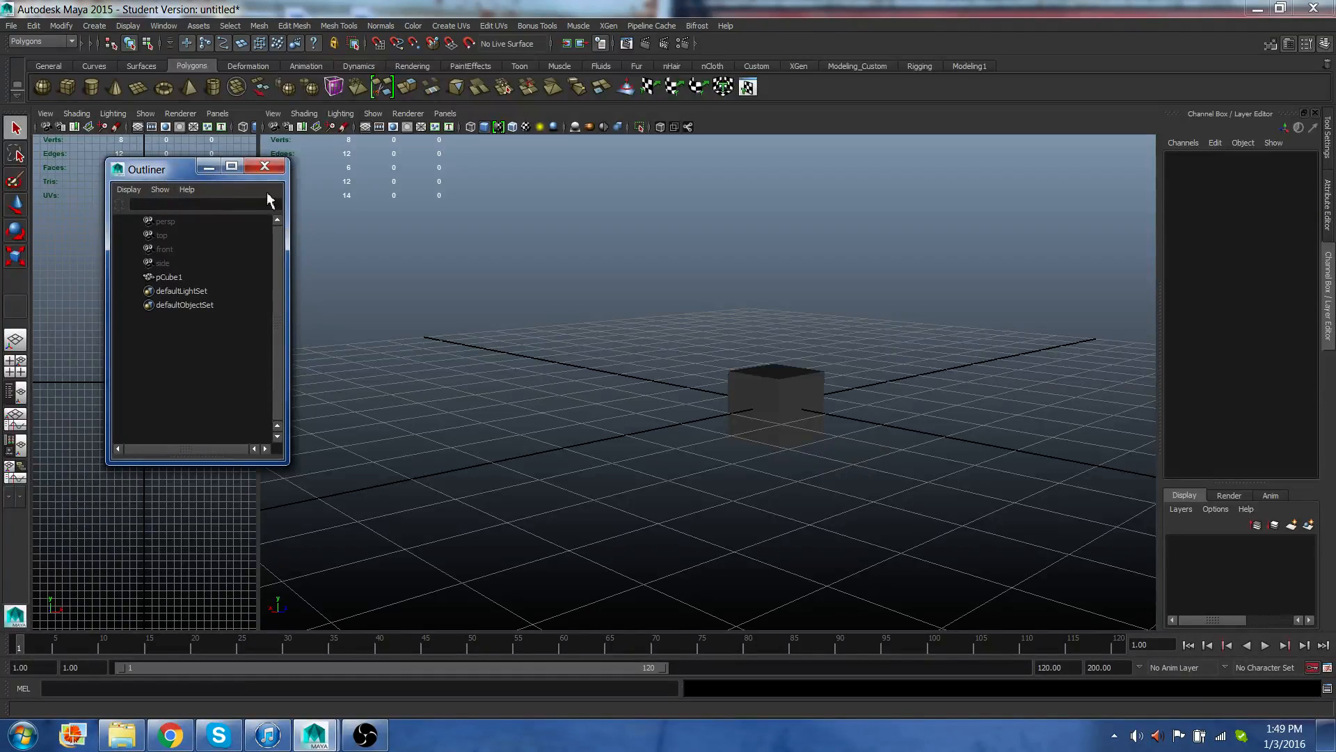
{"action": "left_click", "coordinate": [264, 167]}
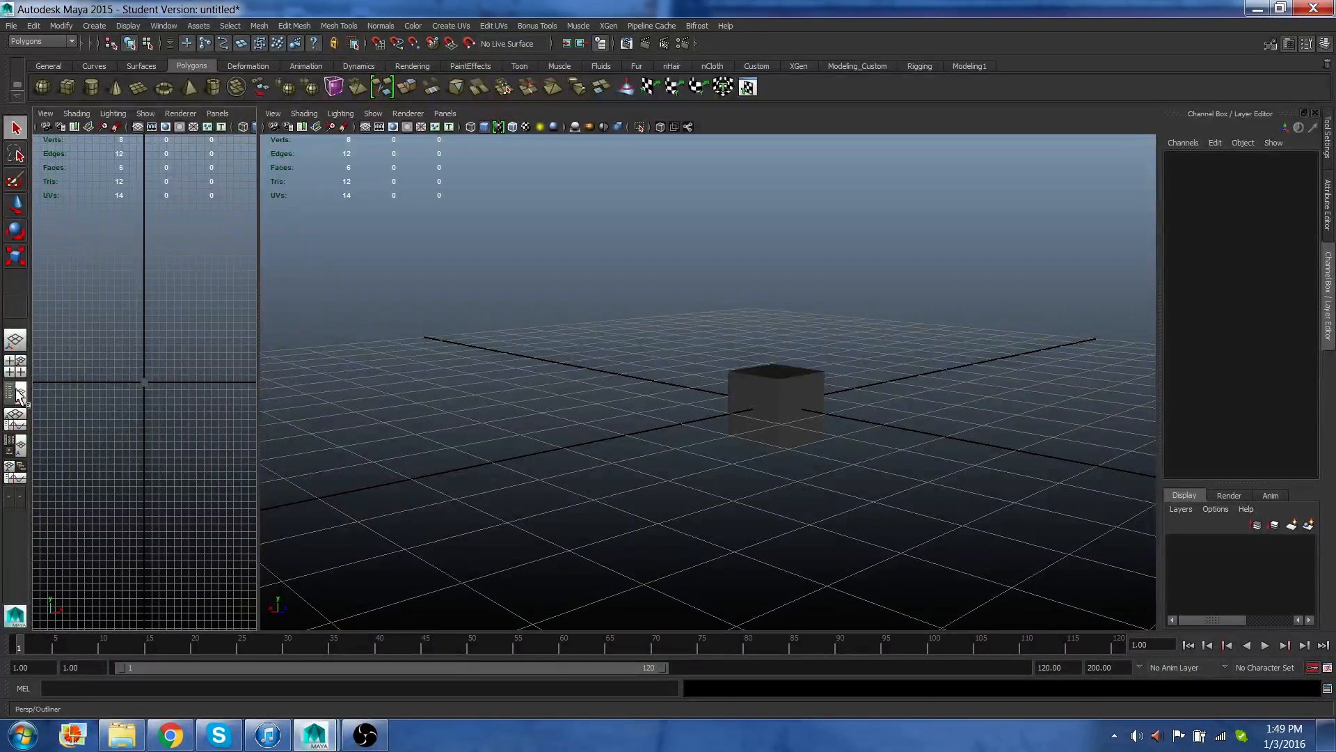
Switch to the Persp/Outliner layout and select pCube1 in the Outliner.
{"action": "left_click", "coordinate": [18, 393]}
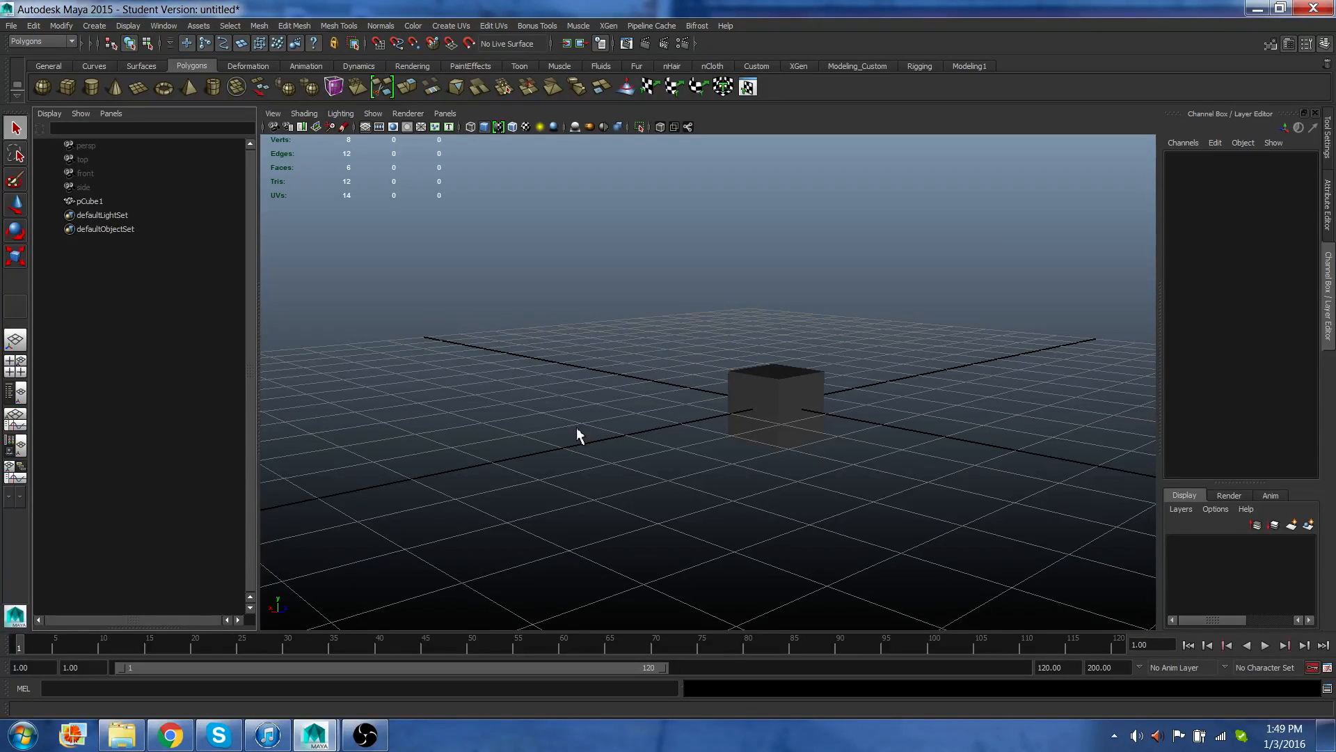
{"action": "left_click", "coordinate": [90, 202]}
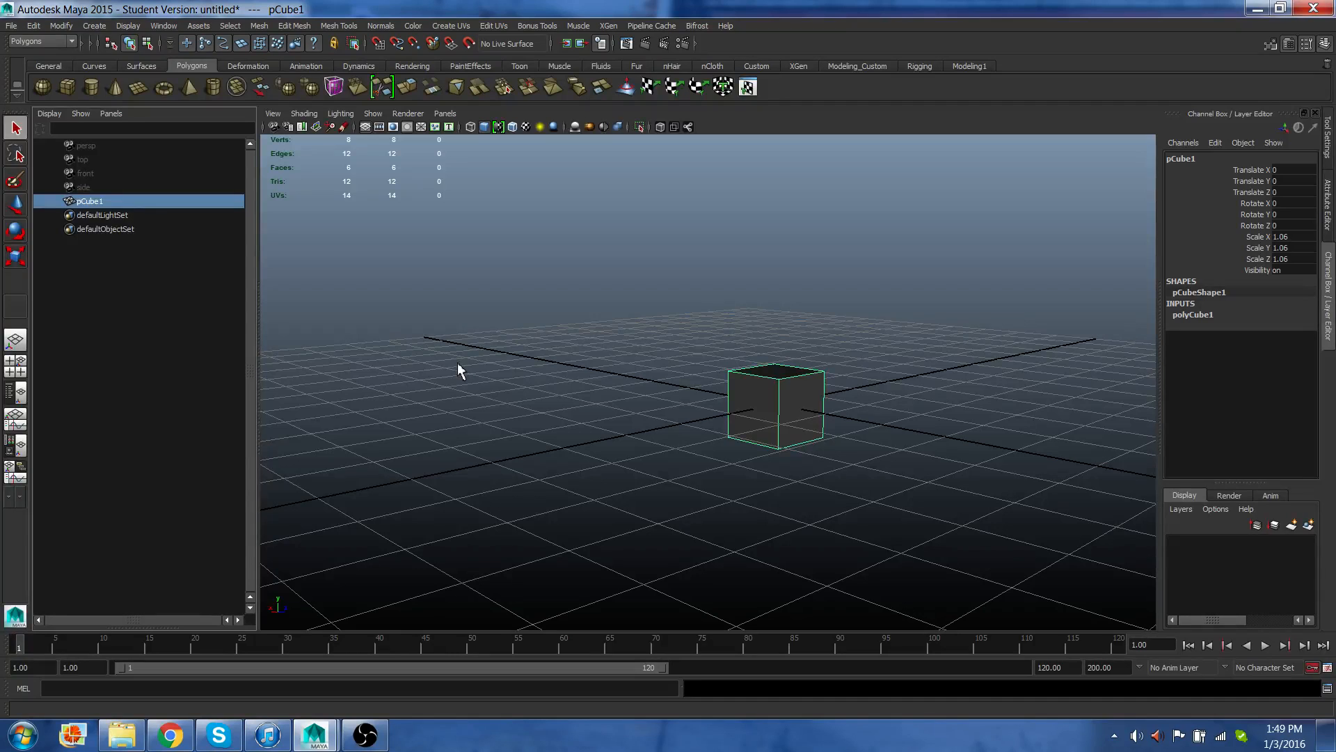
Rename the cube to mesh_box in the Outliner.
{"action": "double_click", "coordinate": [93, 206]}
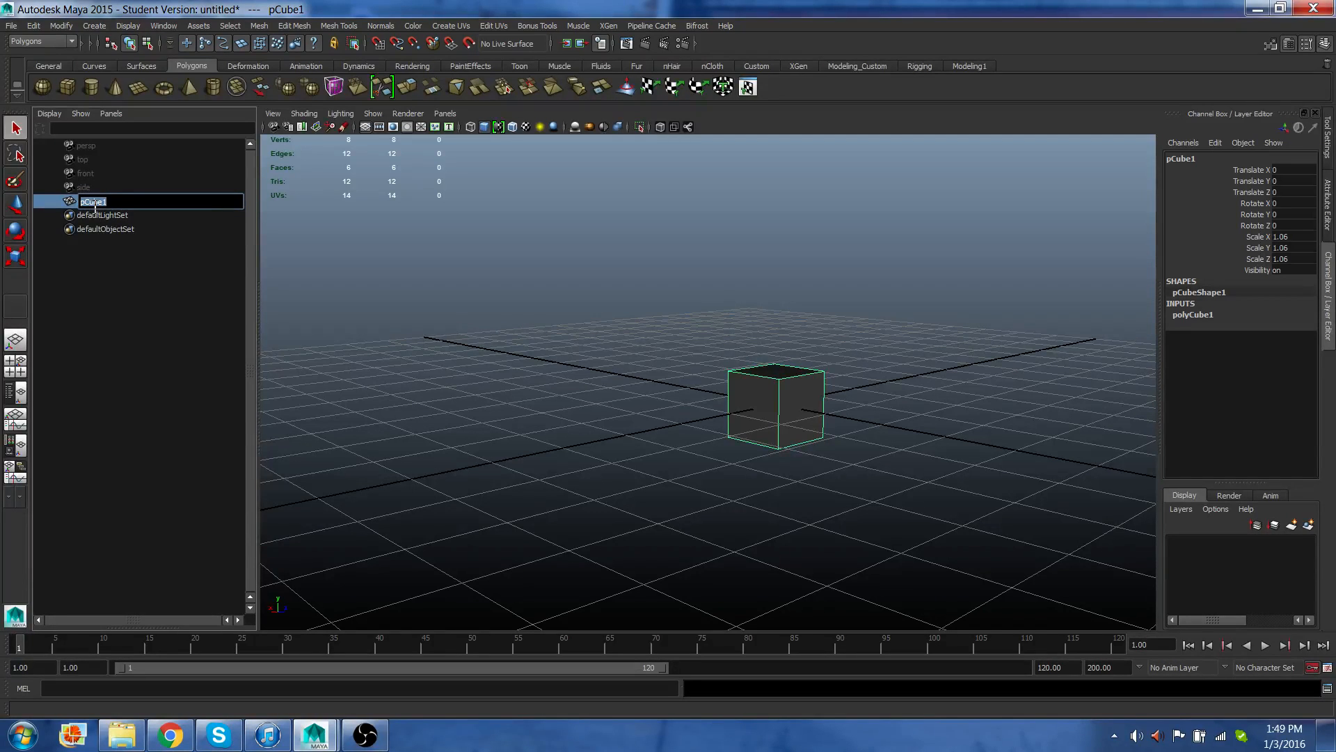
{"action": "type", "text": "mesh_b"}
{"action": "type", "text": "ox"}
{"action": "key", "text": "Return"}
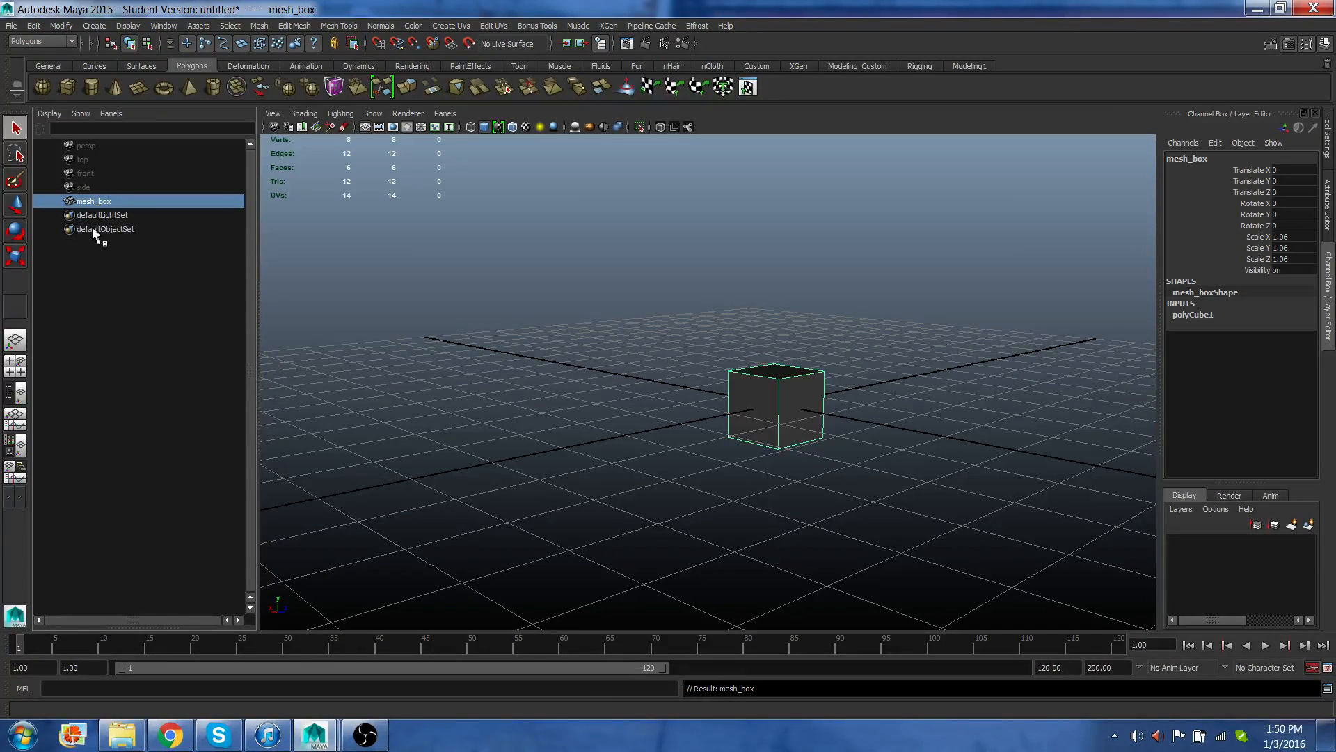
Switch to the Persp/Graph Editor layout and play back the timeline, returning to frame 1.
{"action": "left_click", "coordinate": [21, 427]}
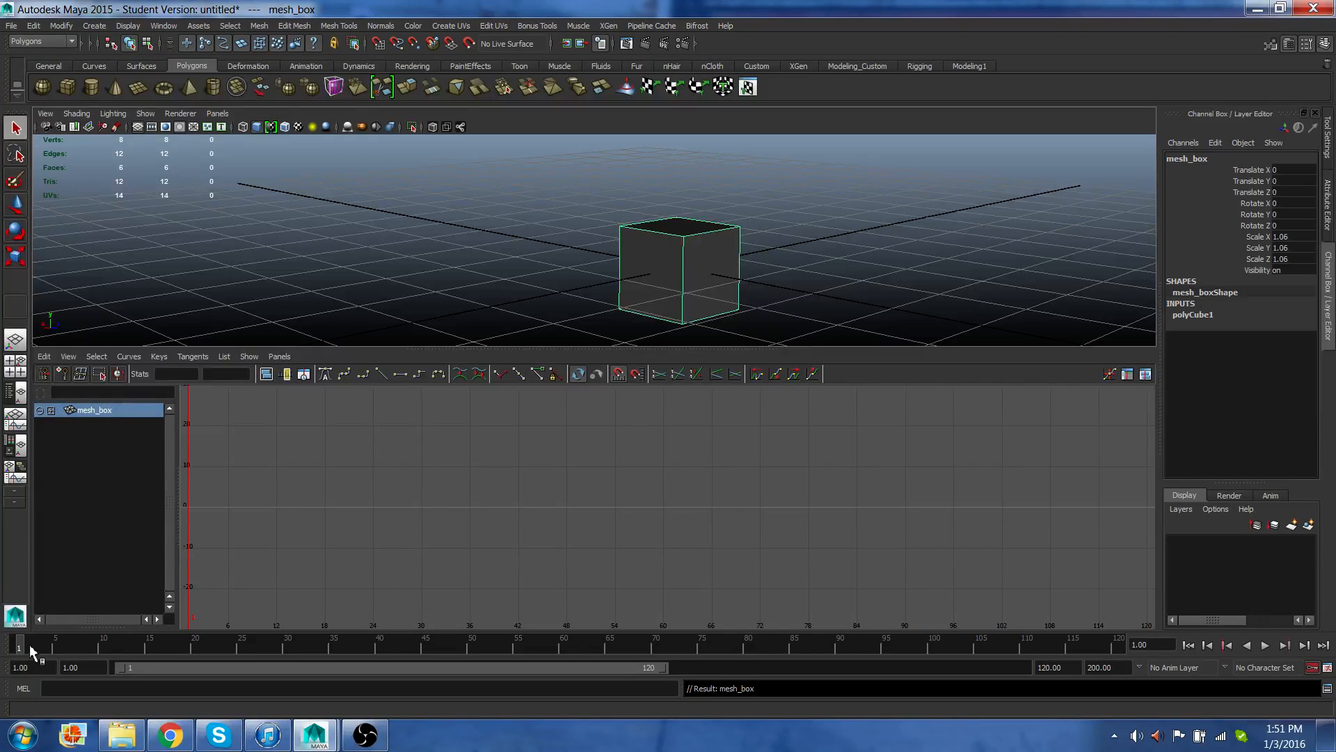
{"action": "key", "text": "alt+v"}
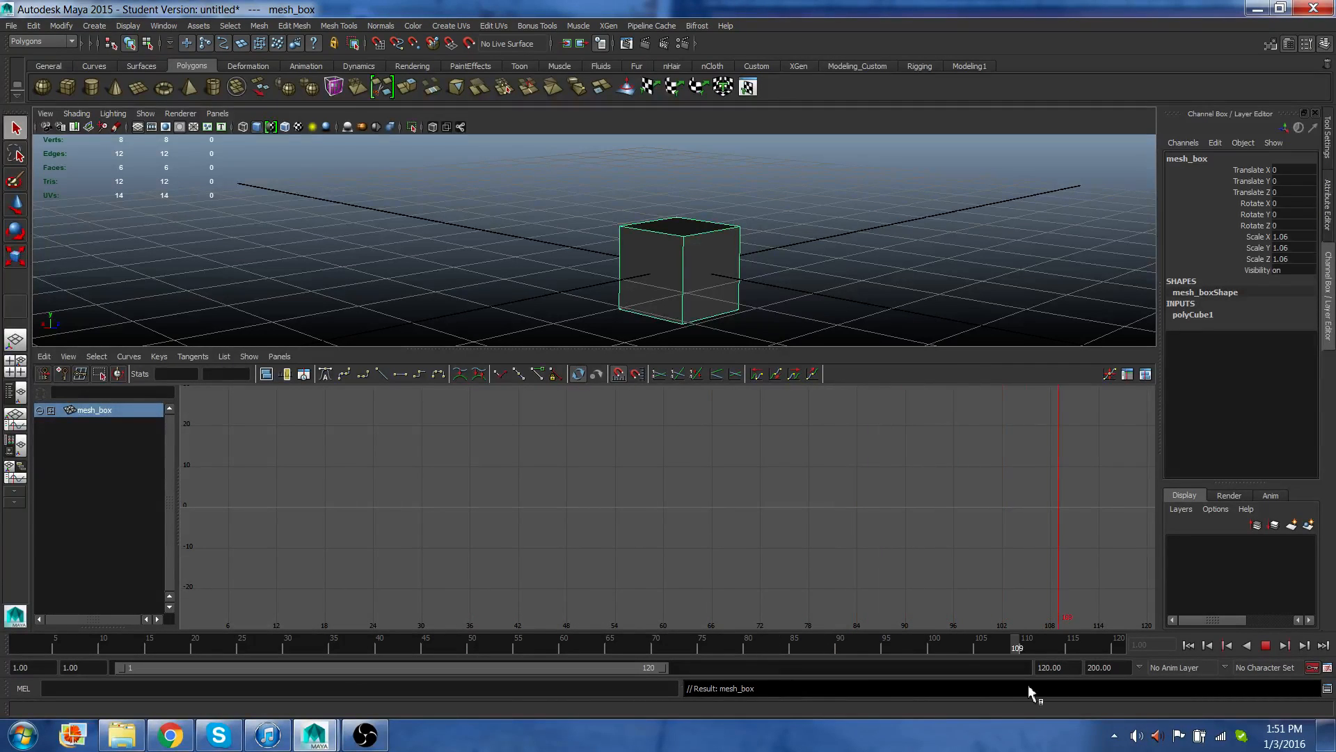
{"action": "left_click_drag", "start_coordinate": [268, 707], "coordinate": [3, 702]}
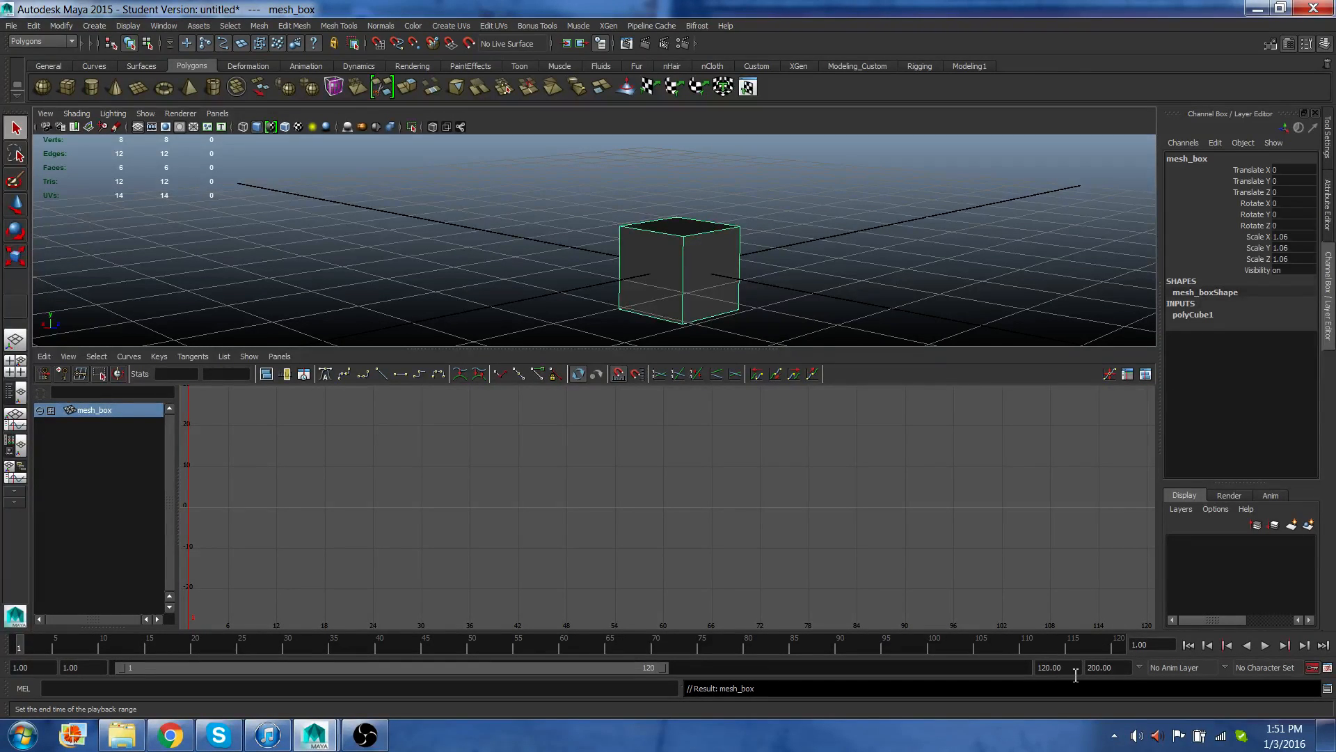
Set the playback range end time to 50.
{"action": "left_click_drag", "start_coordinate": [1073, 673], "coordinate": [1031, 675]}
{"action": "type", "text": "50"}
{"action": "key", "text": "Return"}
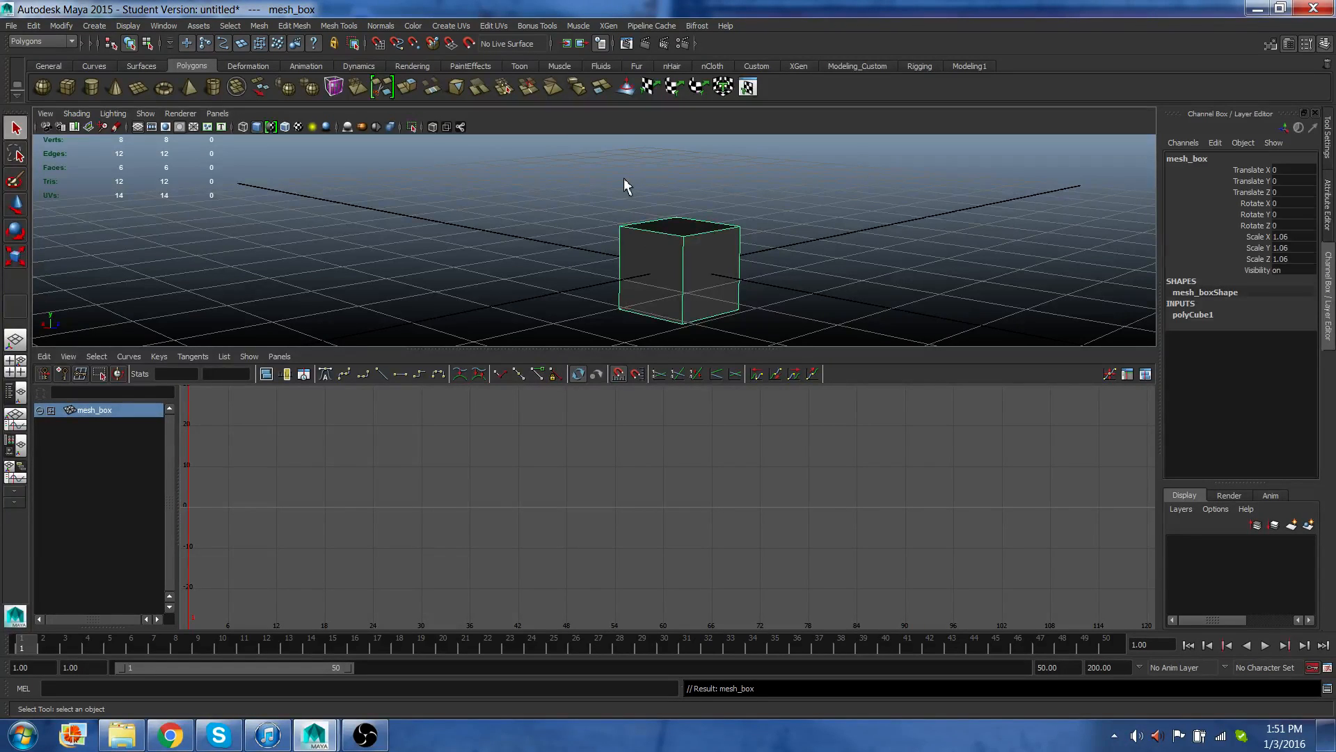
Set a keyframe on all of mesh_box's channels at frame 1 and go to frame 50.
{"action": "key", "text": "s"}
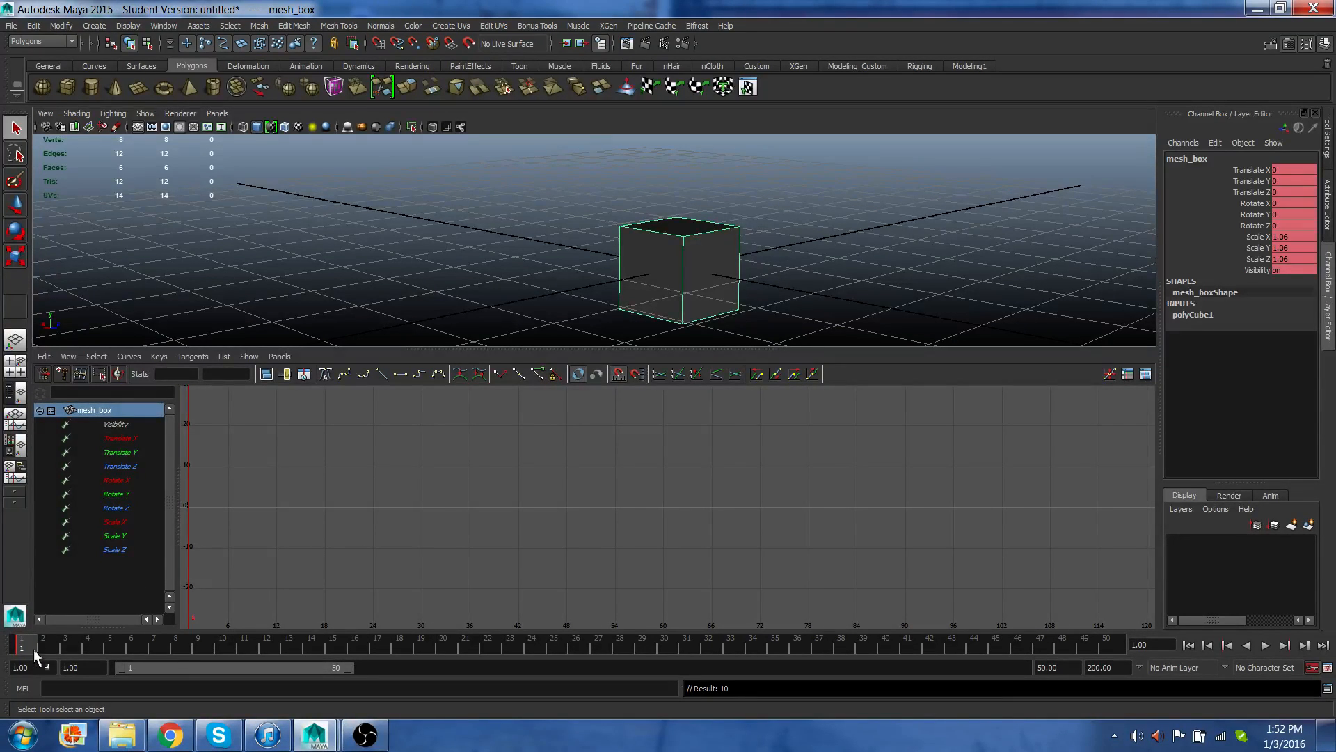
{"action": "left_click", "coordinate": [1105, 644]}
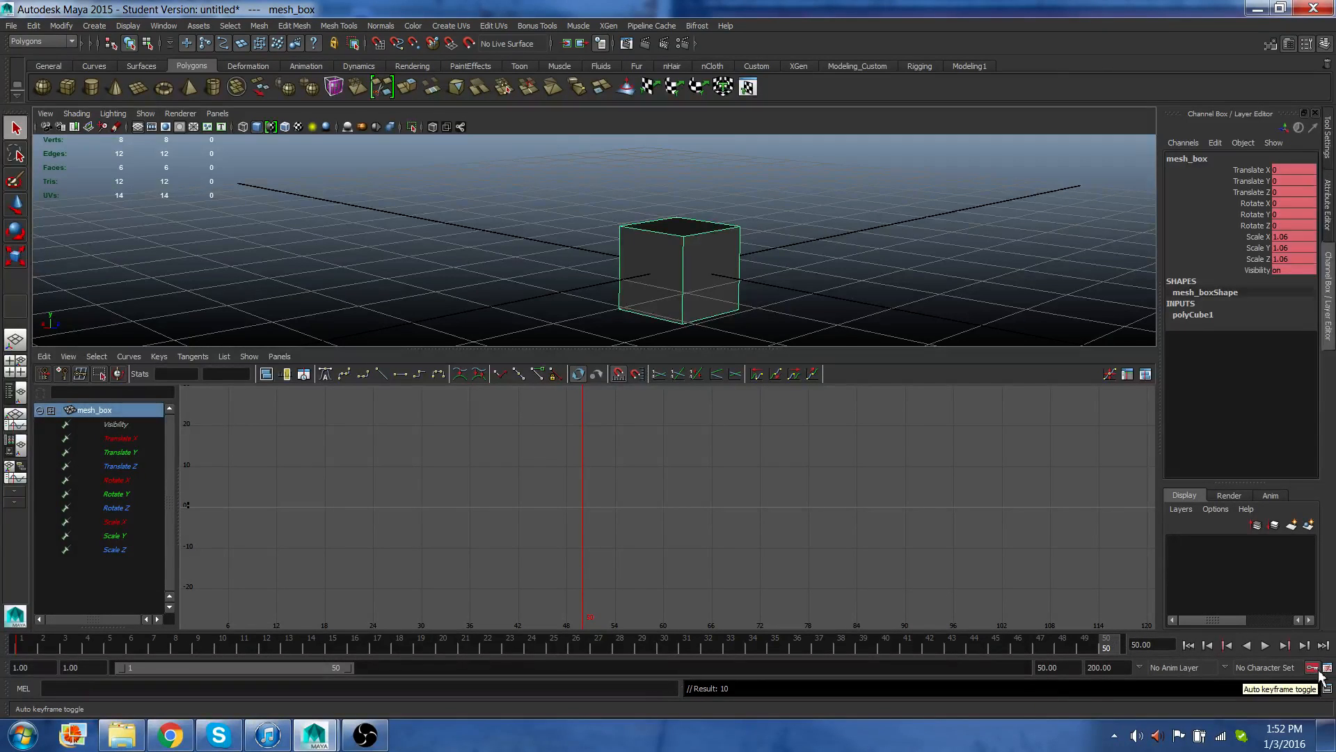
Try moving mesh_box along Z at frame 50, then undo the move.
{"action": "left_click", "coordinate": [1311, 666]}
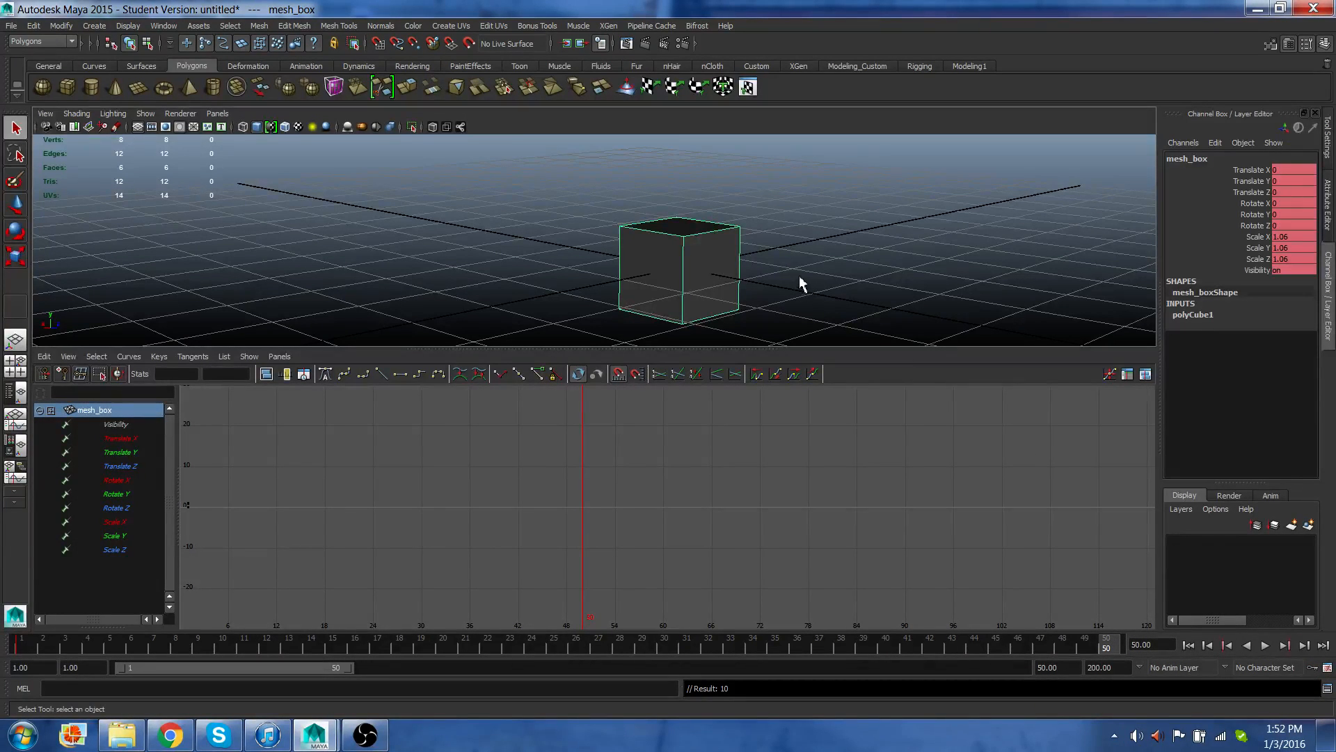
{"action": "left_click", "coordinate": [714, 252]}
{"action": "key", "text": "w"}
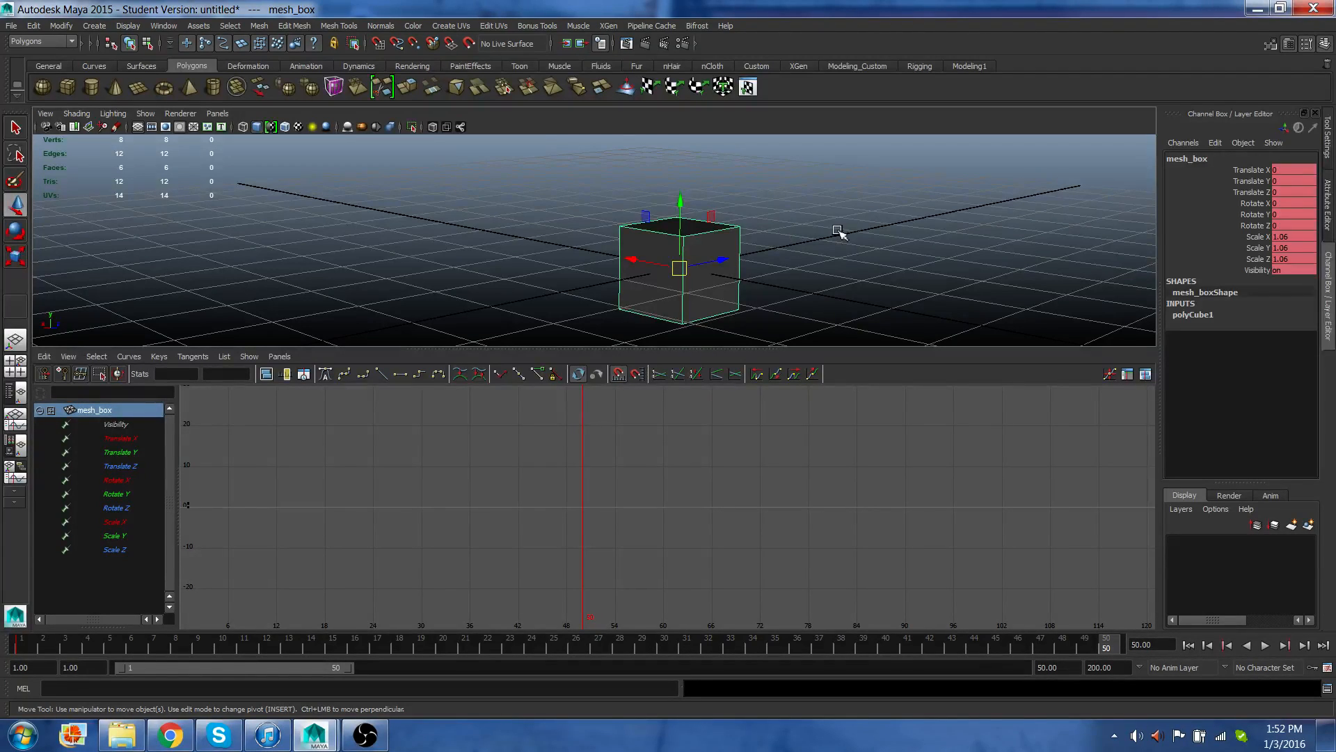
{"action": "middle_click_drag", "start_coordinate": [818, 236], "coordinate": [814, 266], "text": "alt"}
{"action": "left_click_drag", "start_coordinate": [814, 265], "coordinate": [1013, 288], "text": "alt"}
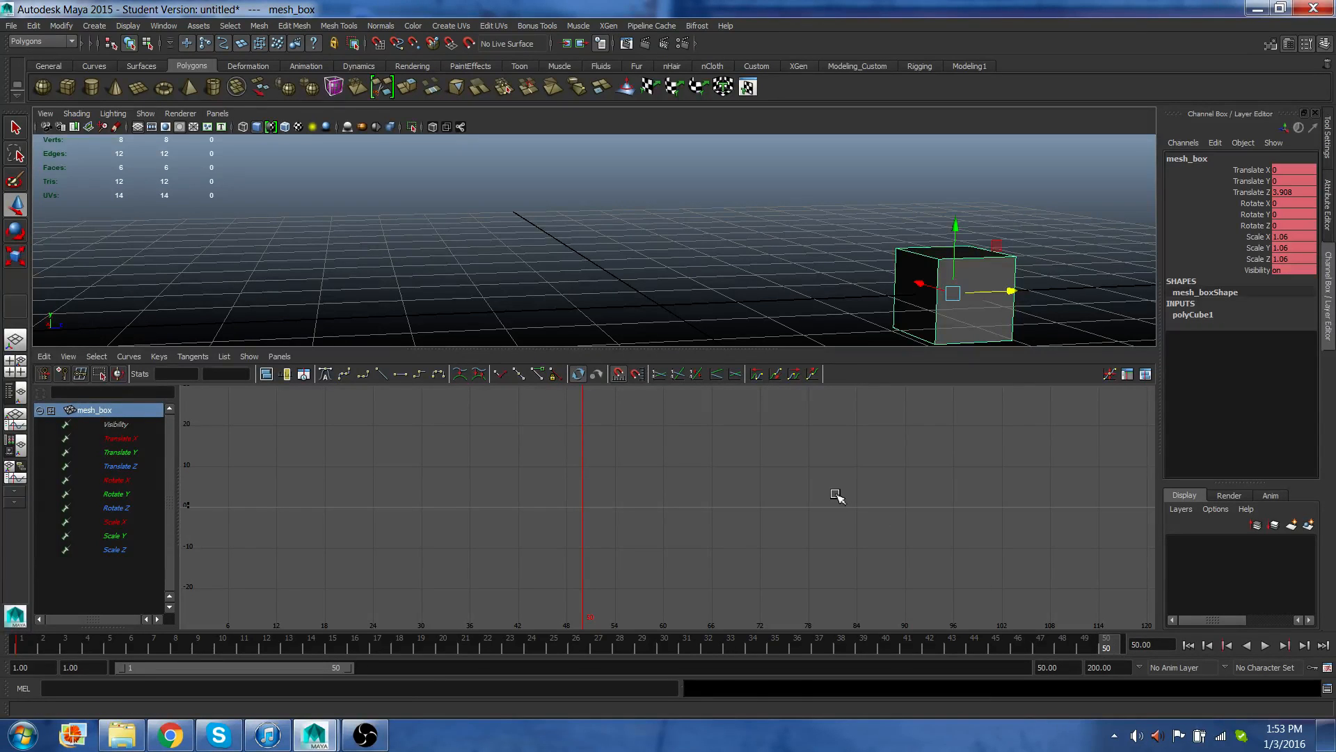
{"action": "key", "text": "ctrl+z"}
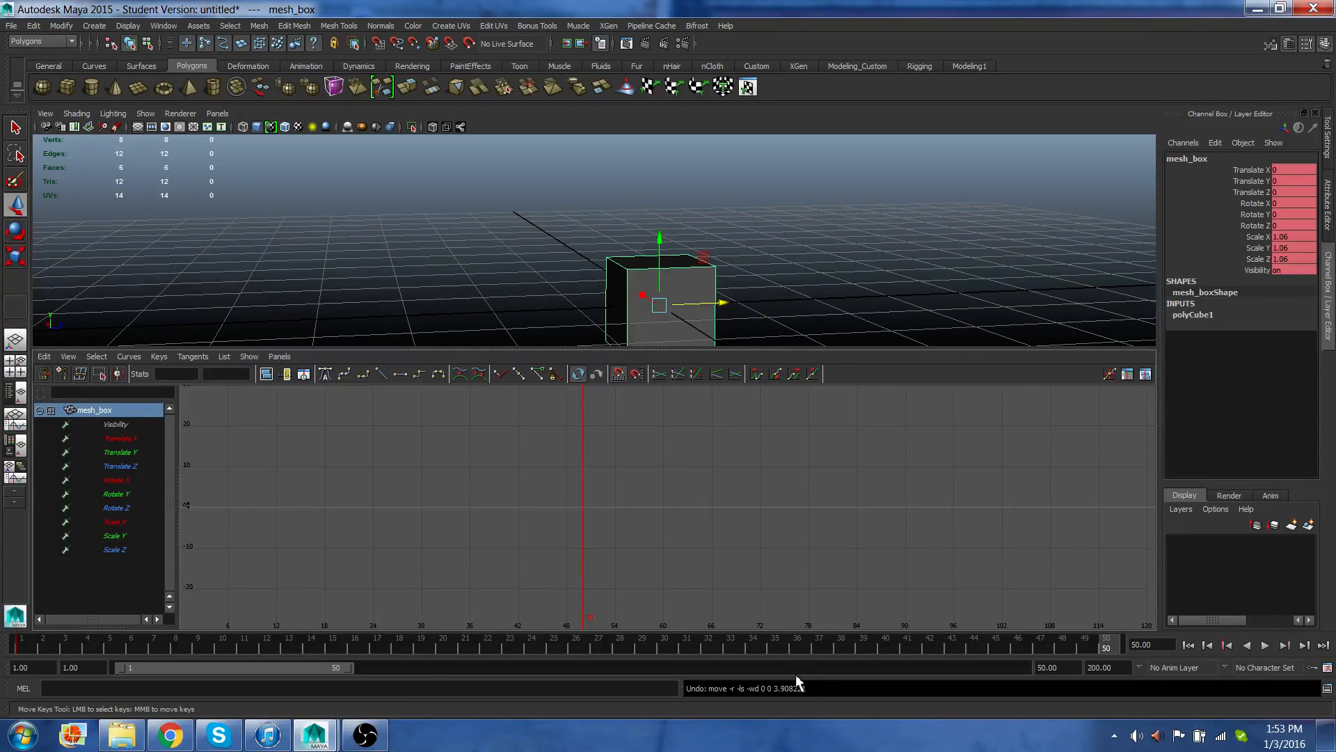
Turn on Auto Keyframe and move mesh_box along Z to about 5.8 at frame 50.
{"action": "left_click", "coordinate": [1315, 673]}
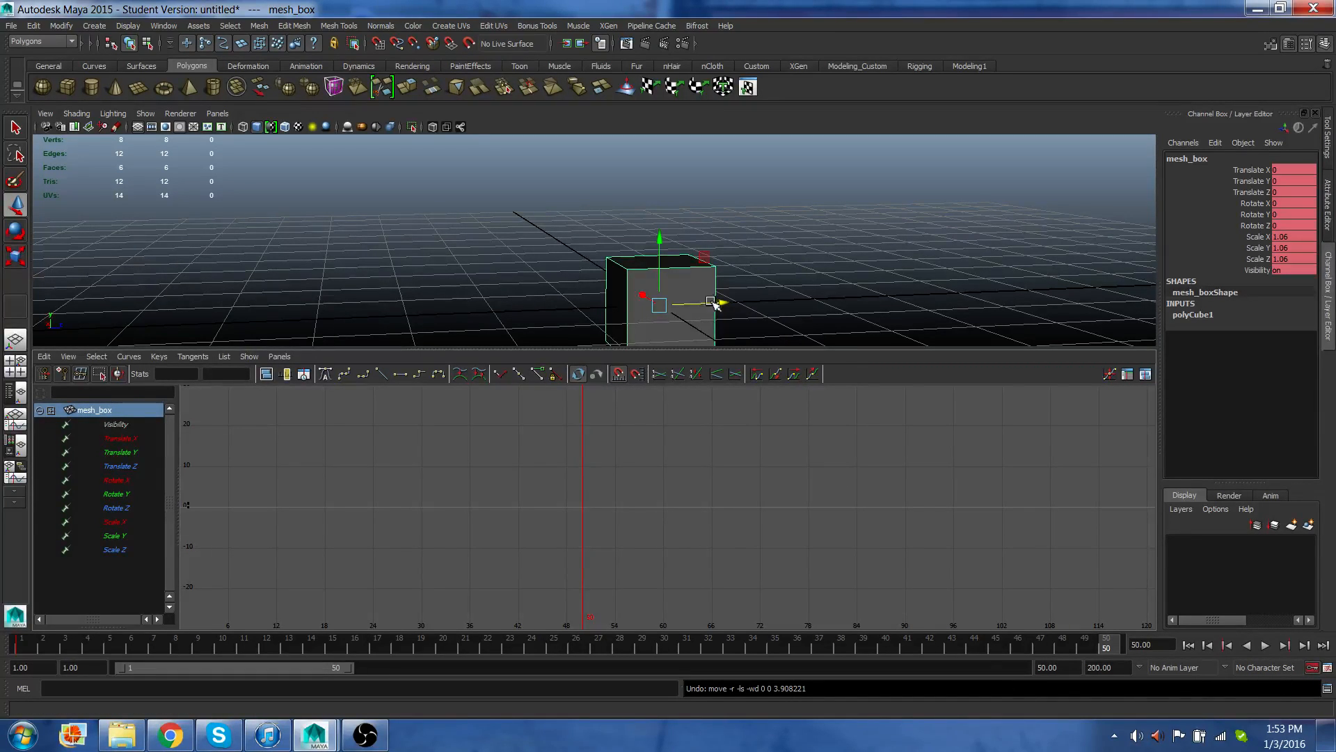
{"action": "left_click_drag", "start_coordinate": [721, 302], "coordinate": [1204, 326]}
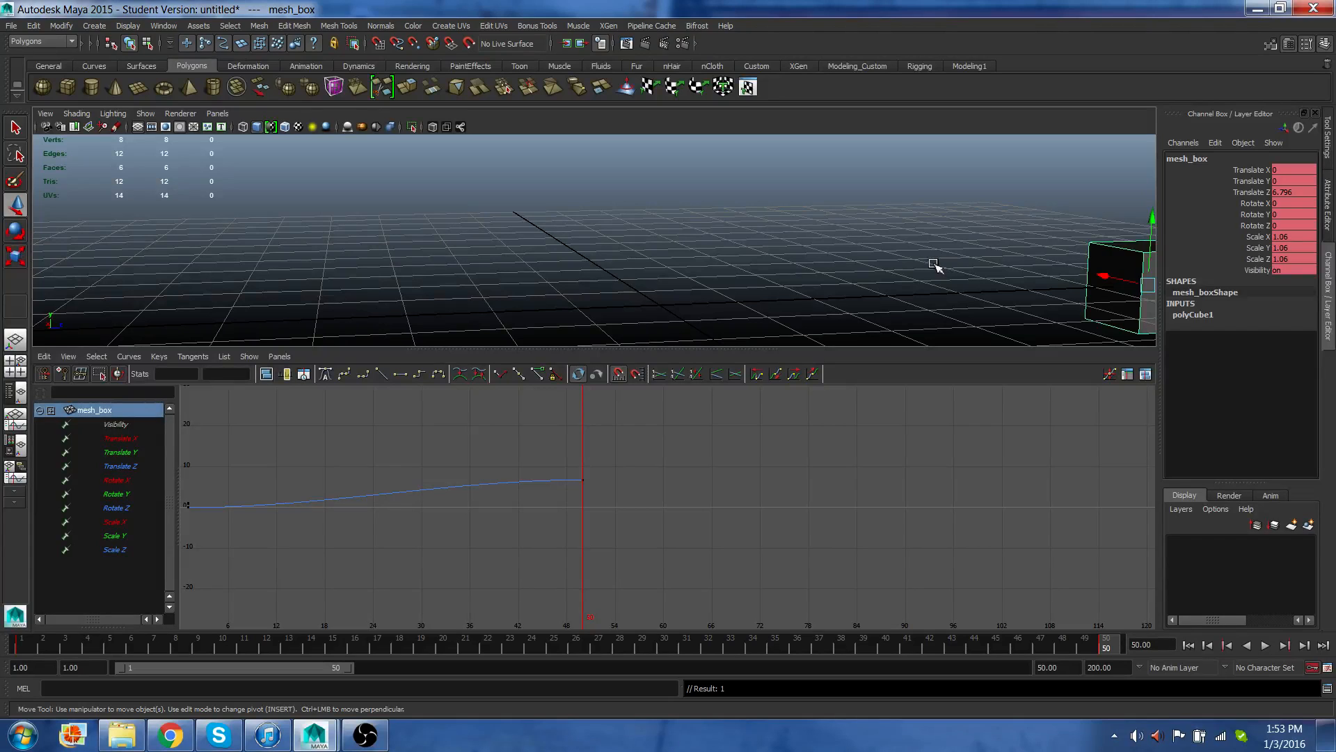
Rotate mesh_box about Y to about 161.5 degrees at frame 50.
{"action": "middle_click_drag", "start_coordinate": [937, 260], "coordinate": [603, 271], "text": "alt"}
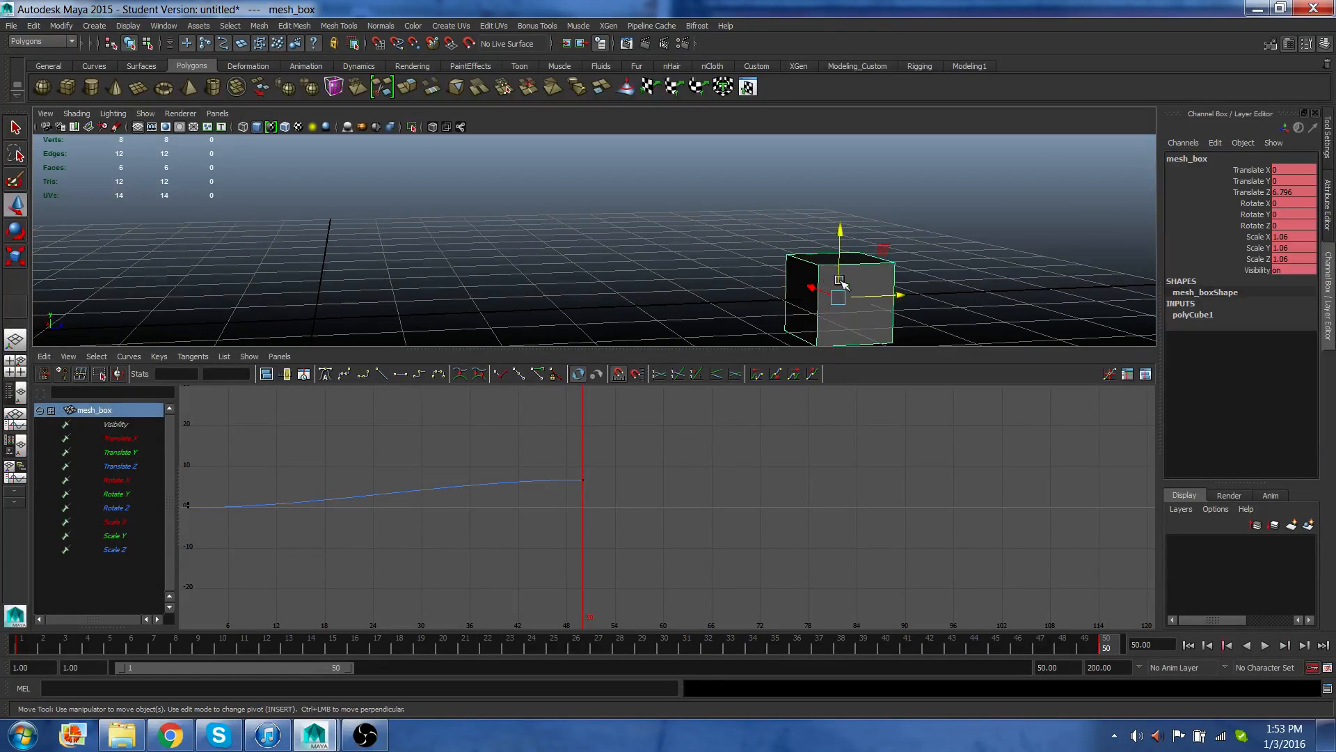
{"action": "key", "text": "e"}
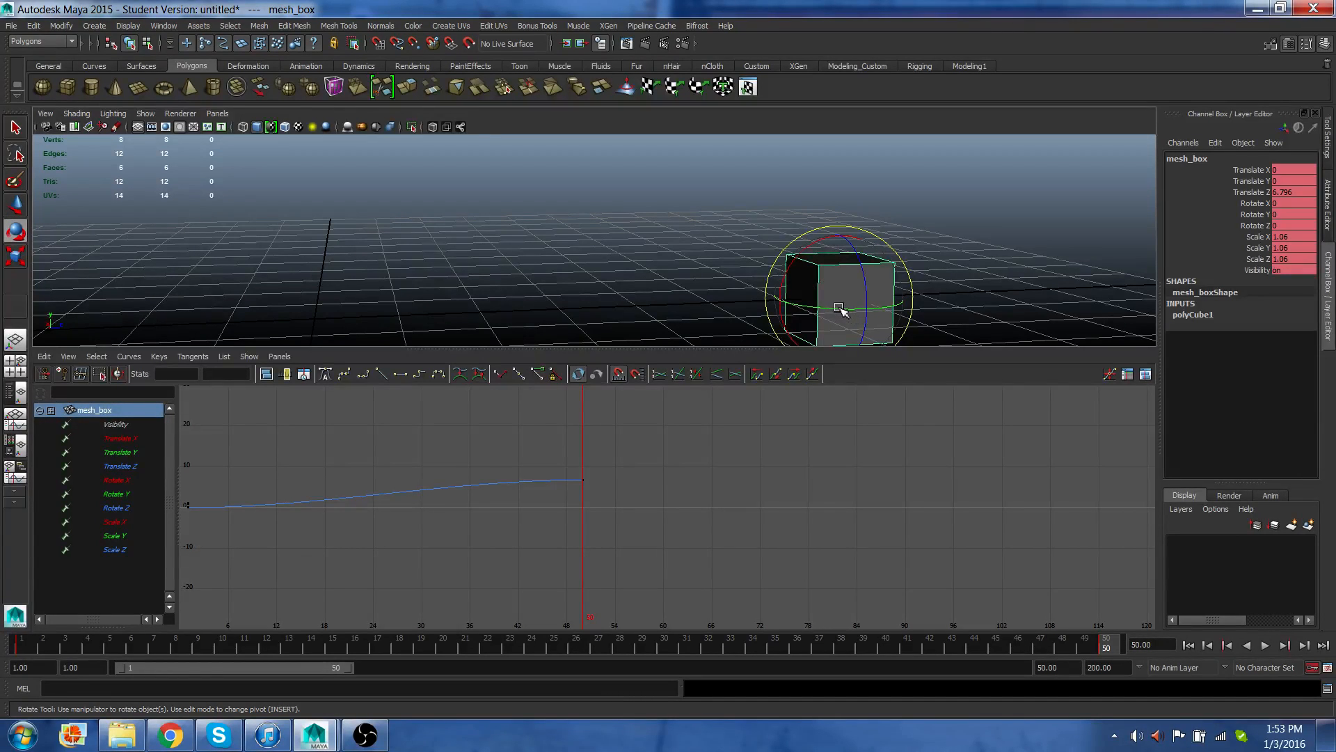
{"action": "mouse_move", "coordinate": [839, 307]}
{"action": "left_mouse_down"}
{"action": "mouse_move", "coordinate": [904, 301]}
{"action": "mouse_move", "coordinate": [812, 306]}
{"action": "mouse_move", "coordinate": [843, 307]}
{"action": "mouse_move", "coordinate": [835, 316]}
{"action": "left_mouse_up"}
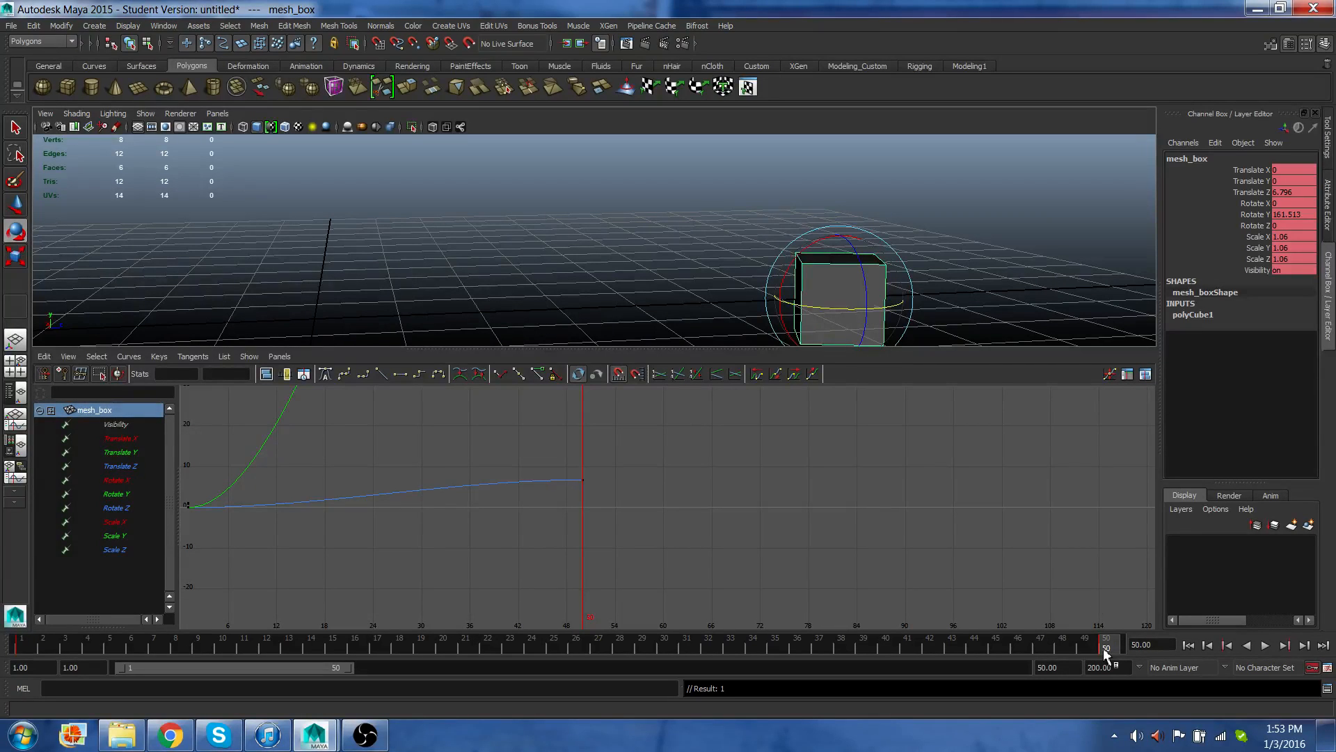
Deselect mesh_box, scrub and play back the animation from frame 1, then rewind to the start.
{"action": "left_click", "coordinate": [21, 647]}
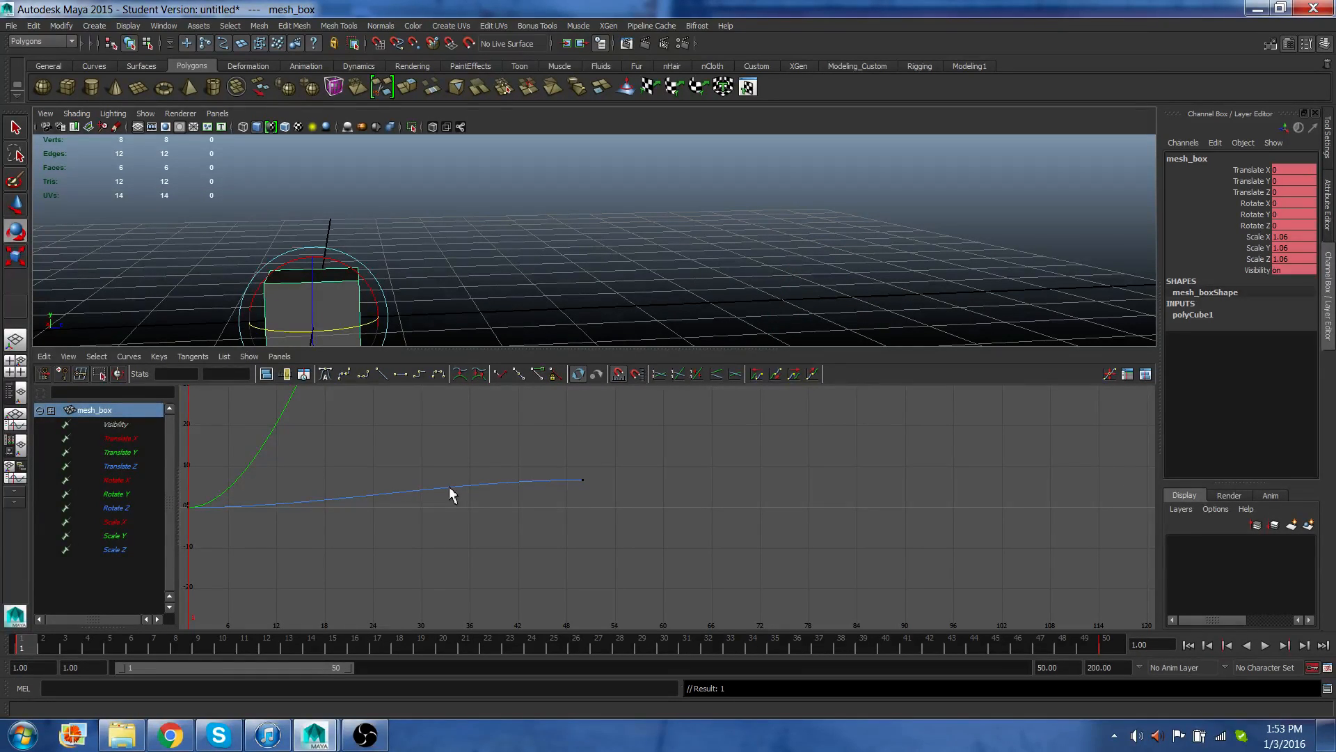
{"action": "scroll", "coordinate": [449, 493], "scroll_direction": "down", "scroll_amount": 4}
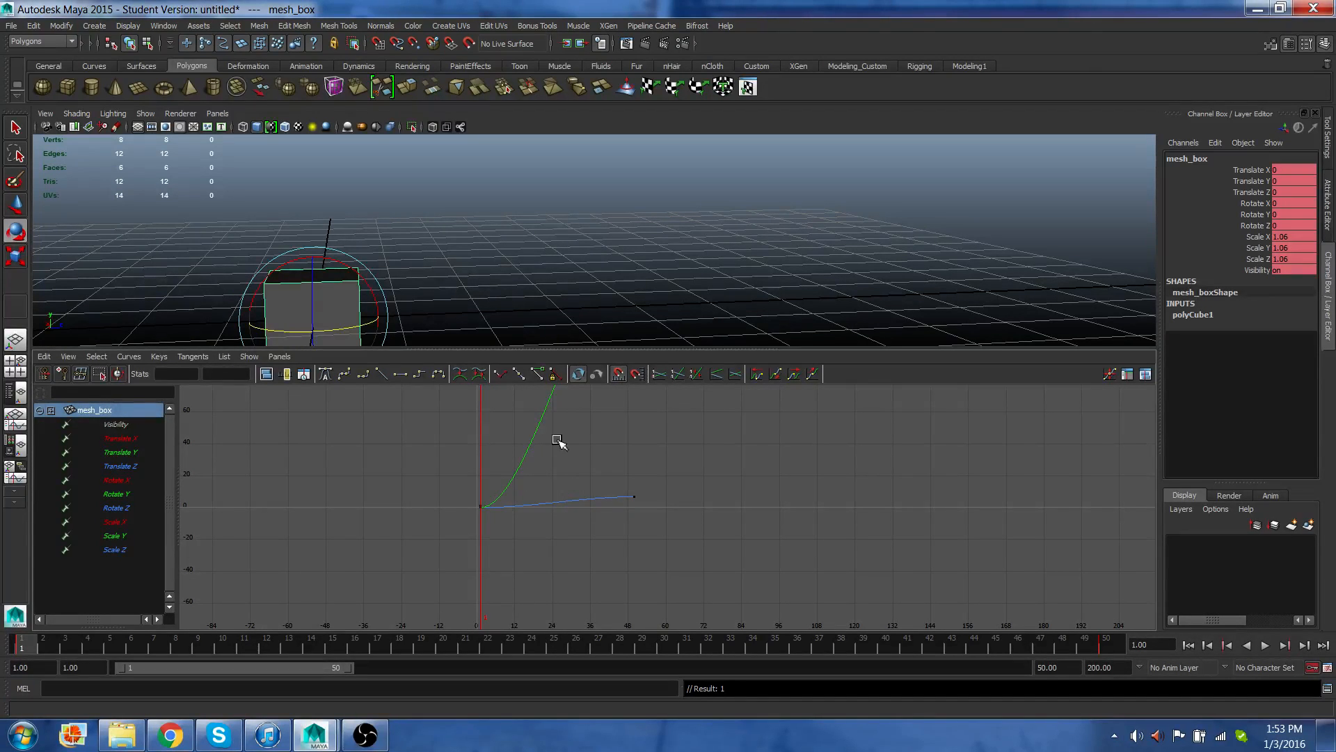
{"action": "scroll", "coordinate": [495, 530], "scroll_direction": "down", "scroll_amount": 2}
{"action": "middle_click_drag", "start_coordinate": [604, 459], "coordinate": [426, 540], "text": "alt"}
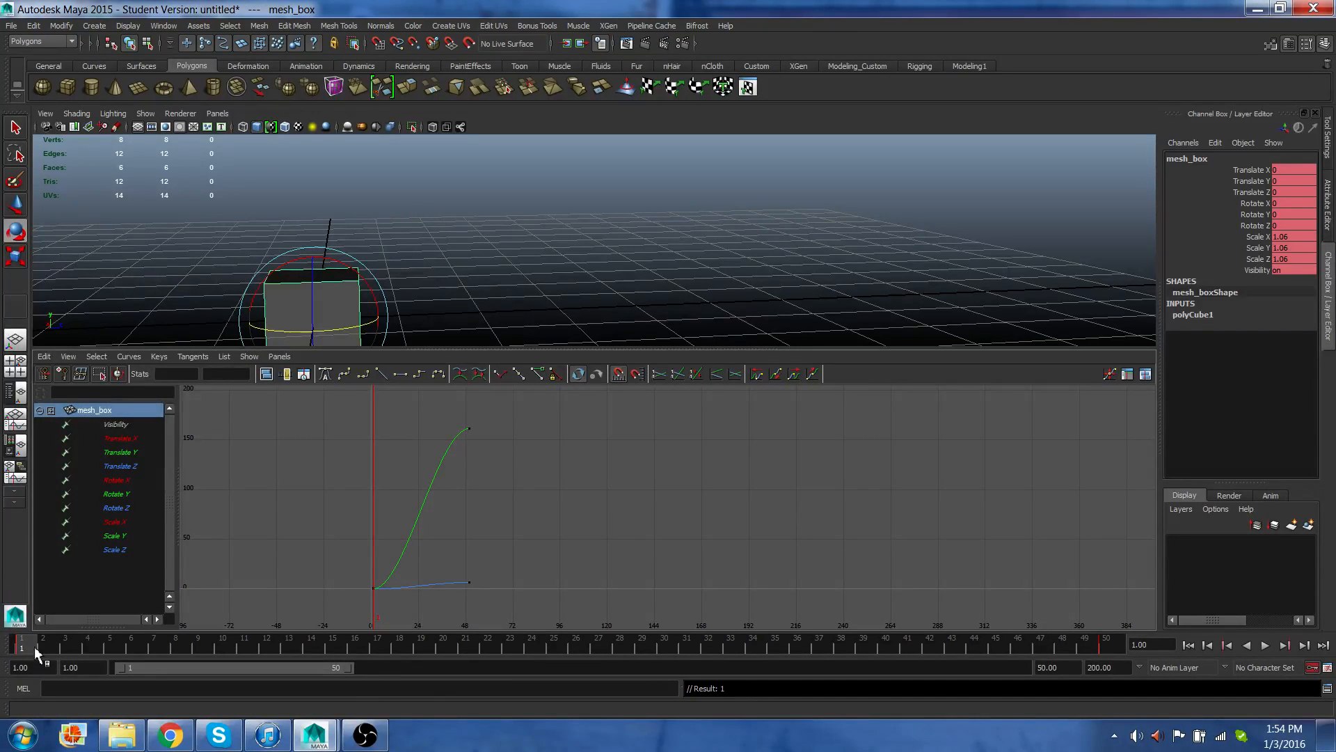
{"action": "left_click", "coordinate": [138, 289]}
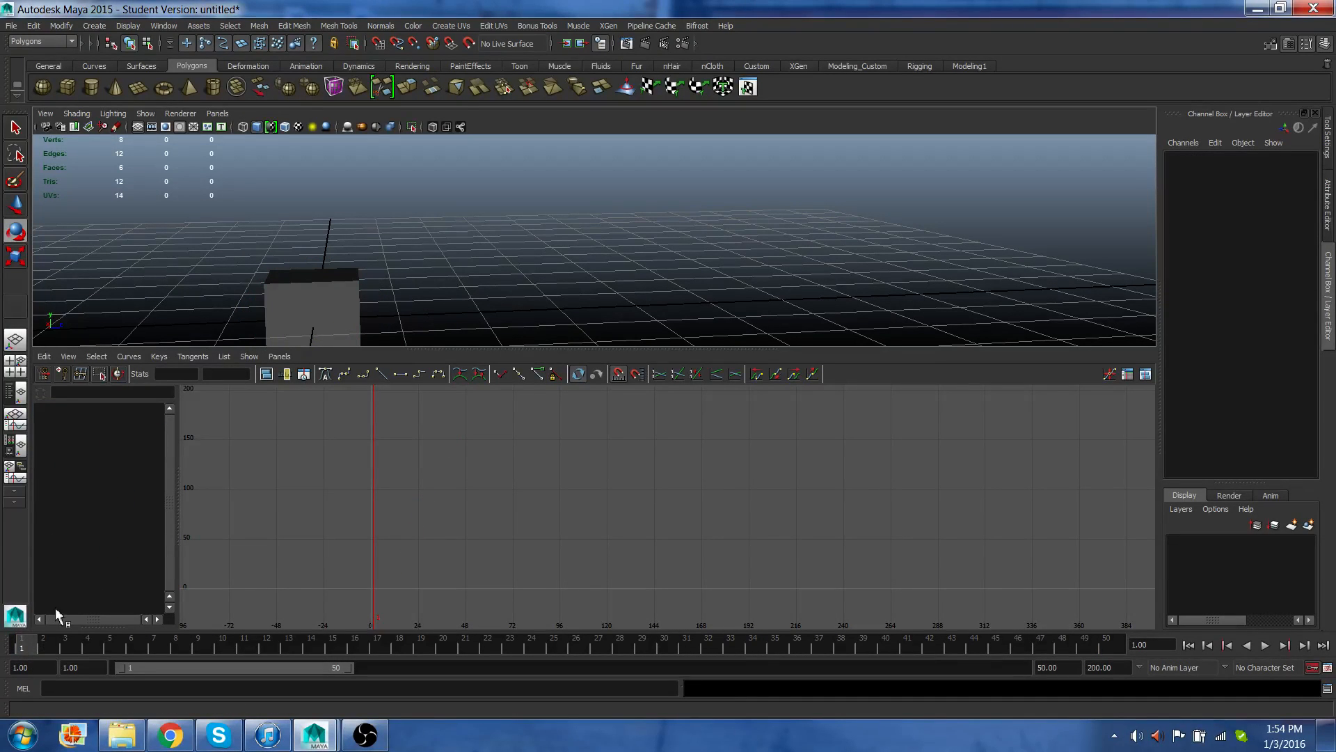
{"action": "middle_click_drag", "start_coordinate": [390, 269], "coordinate": [395, 268], "text": "alt"}
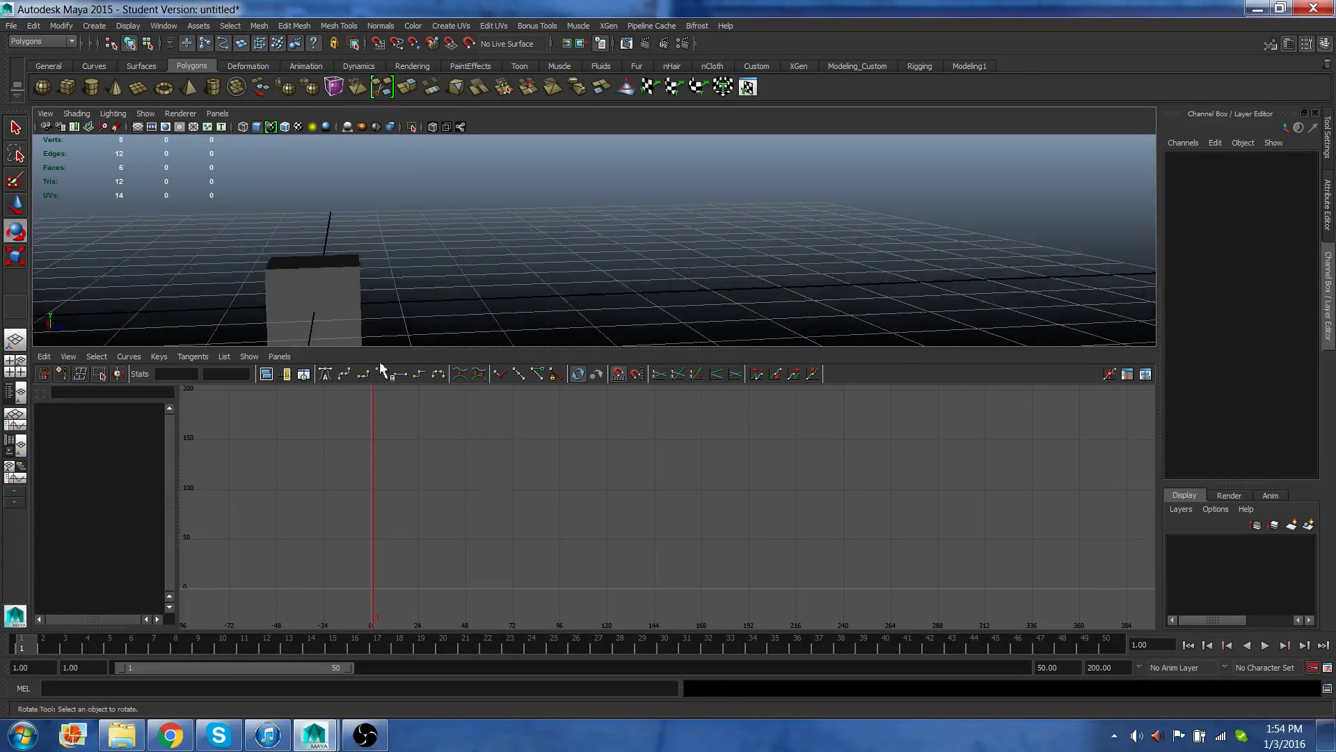
{"action": "left_click_drag", "start_coordinate": [30, 642], "coordinate": [1112, 674]}
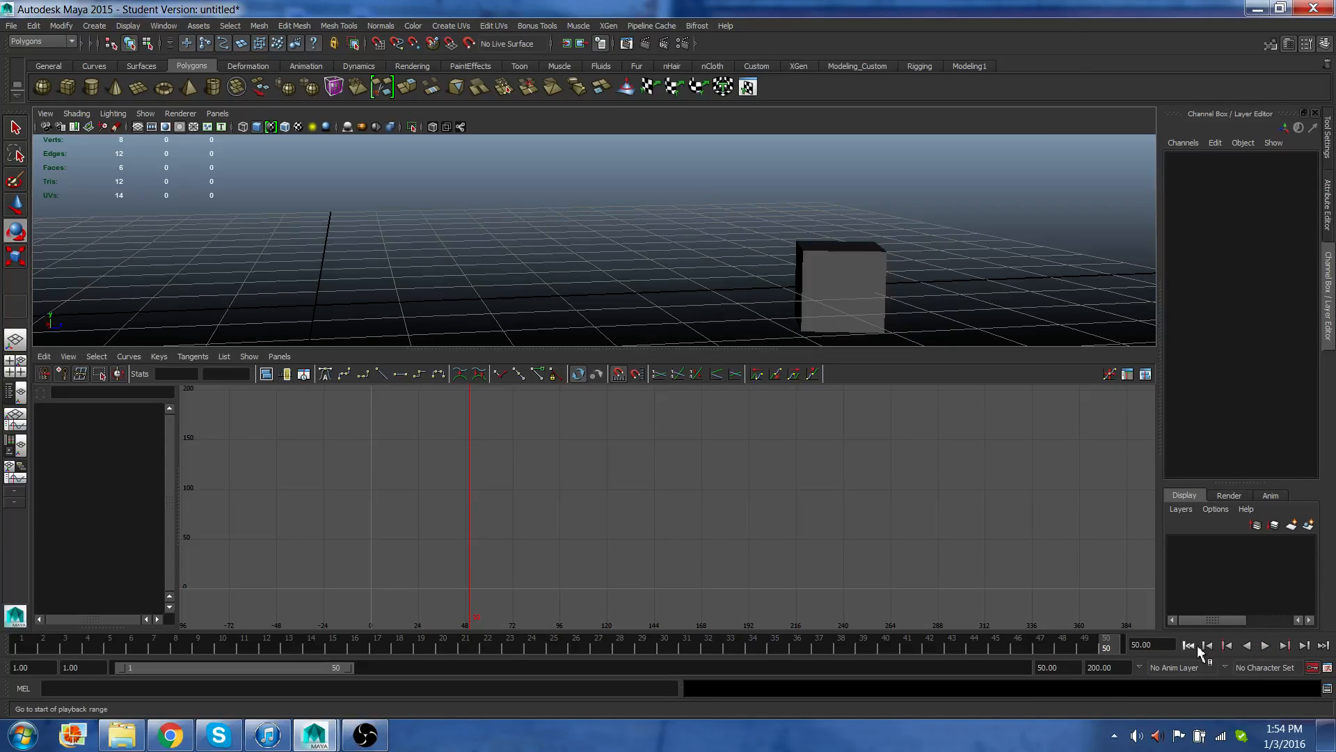
{"action": "left_click", "coordinate": [1197, 645]}
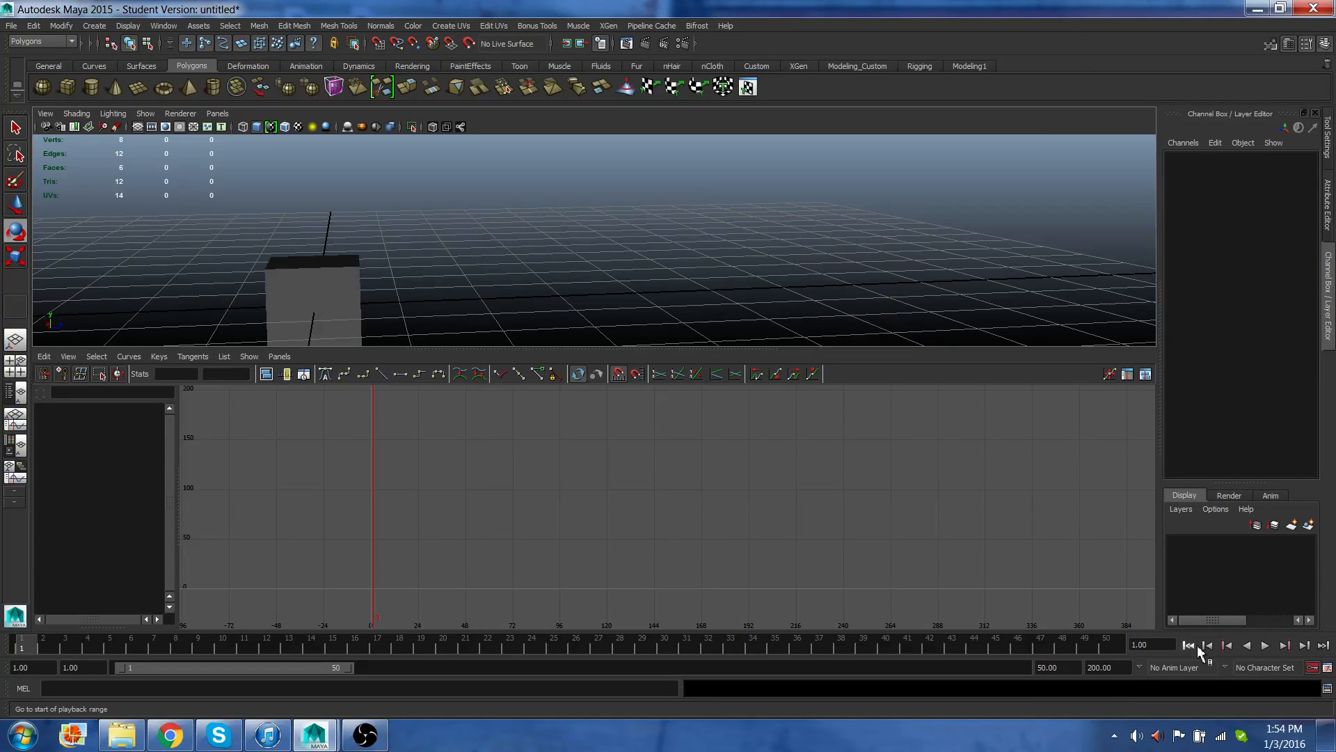
{"action": "left_click", "coordinate": [1265, 644]}
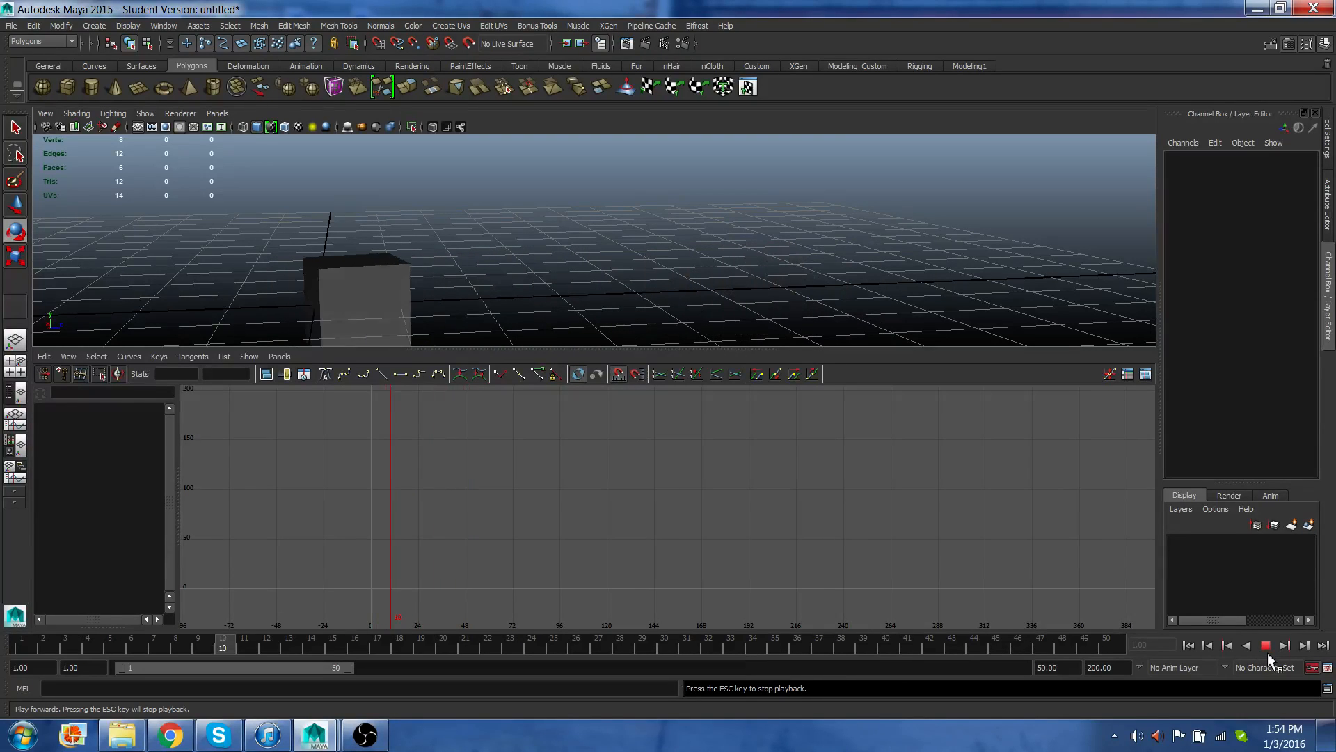
{"action": "left_click", "coordinate": [1266, 645]}
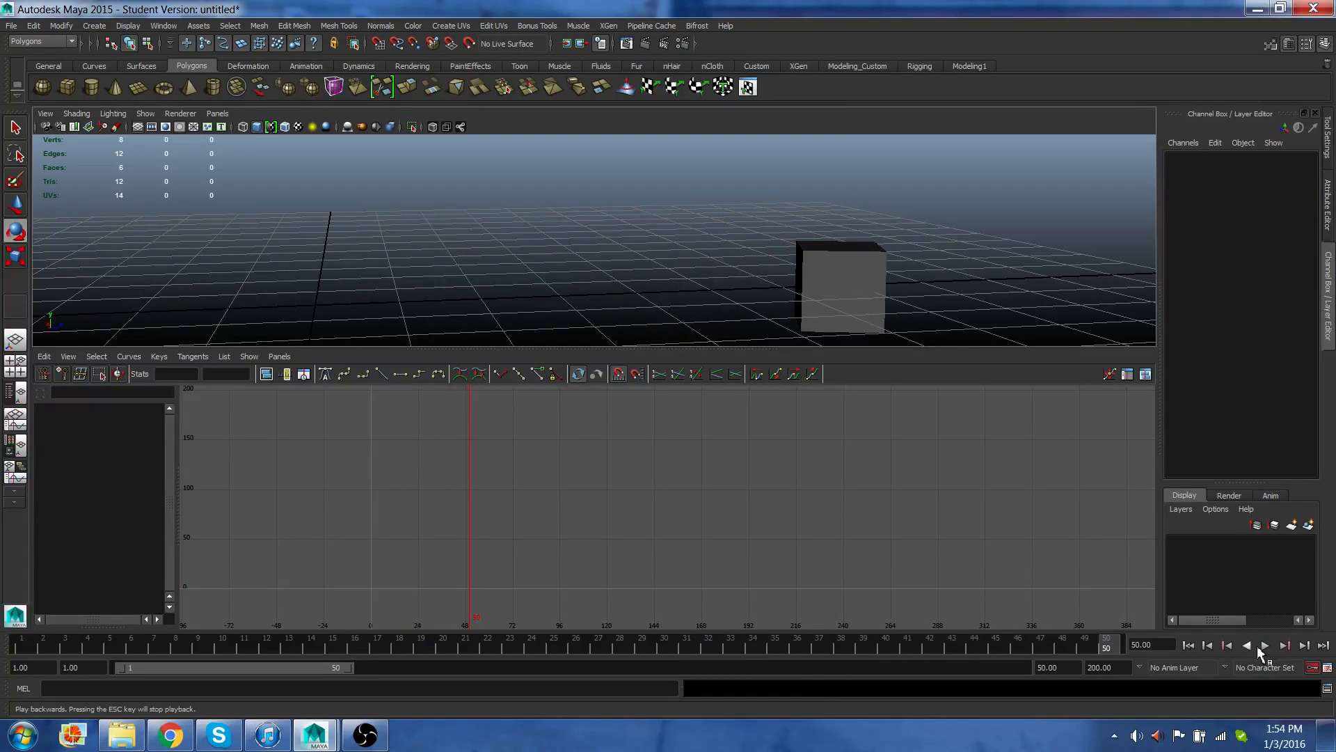
{"action": "left_click", "coordinate": [1189, 646]}
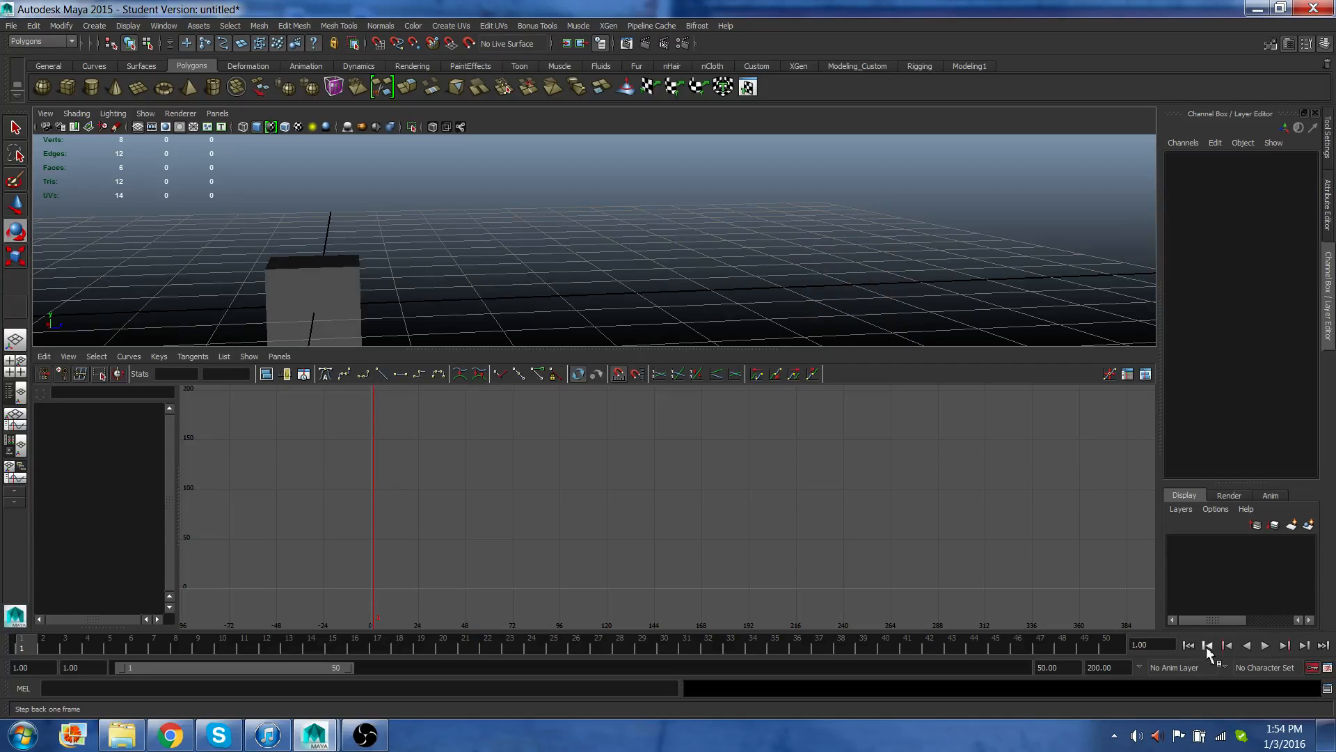
Move mesh_box's Rotate Y end key in the Graph Editor to about time 164, value 97, and scrub the result.
{"action": "left_click", "coordinate": [337, 291]}
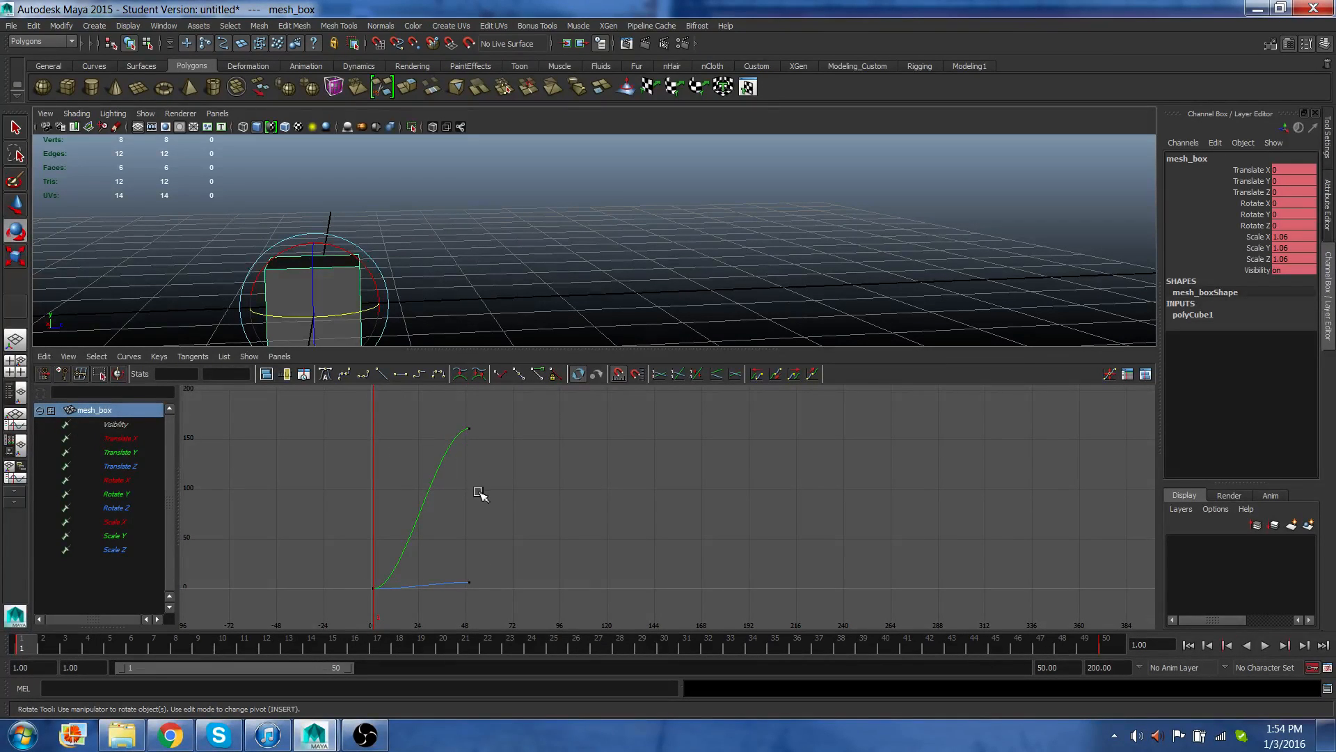
{"action": "scroll", "coordinate": [479, 497], "scroll_direction": "down", "scroll_amount": 4}
{"action": "scroll", "coordinate": [479, 498], "scroll_direction": "up", "scroll_amount": 2}
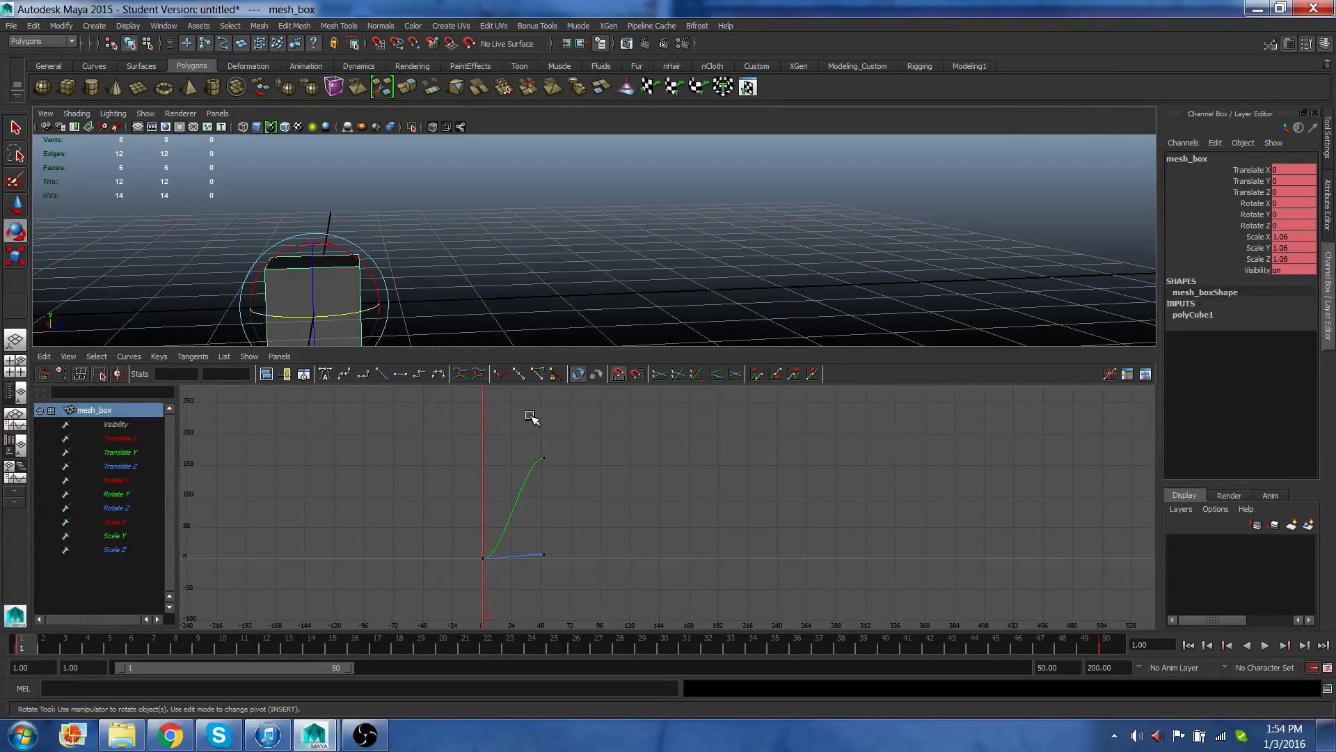
{"action": "left_click_drag", "start_coordinate": [532, 429], "coordinate": [587, 479]}
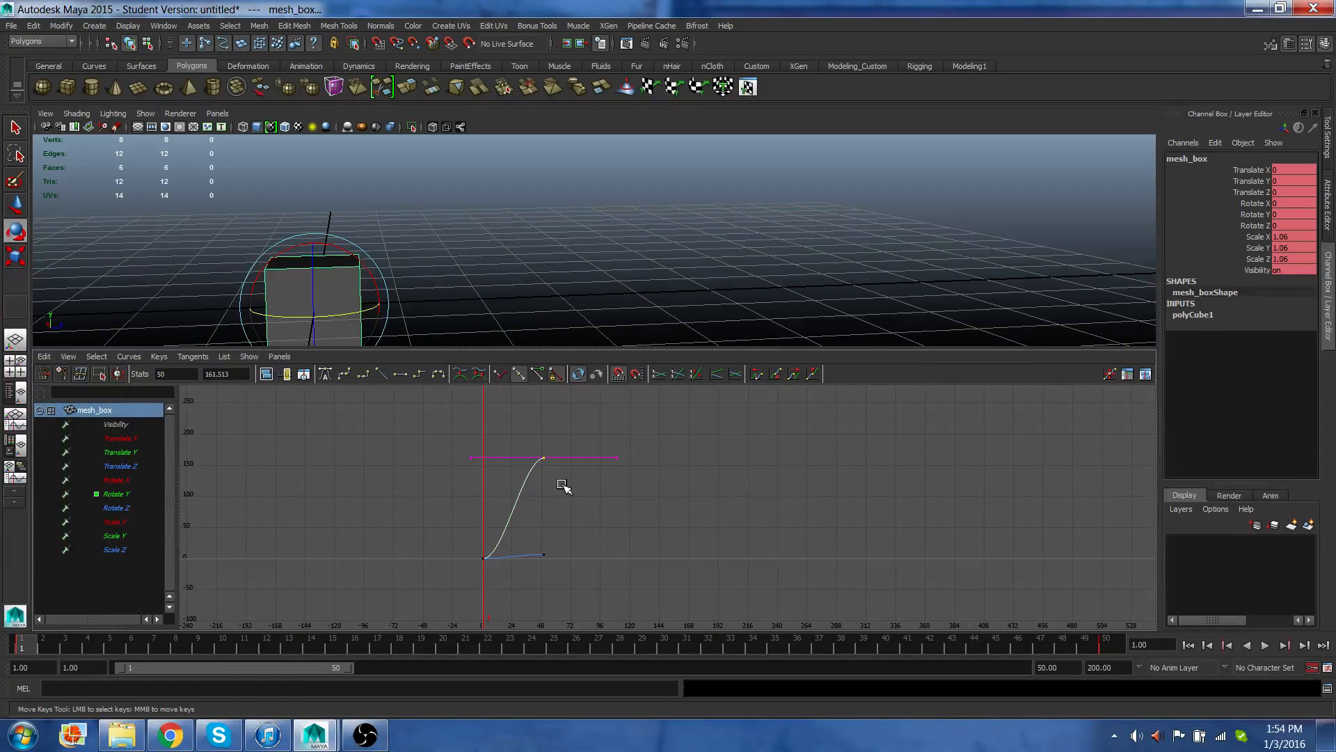
{"action": "scroll", "coordinate": [562, 486], "scroll_direction": "up", "scroll_amount": 2}
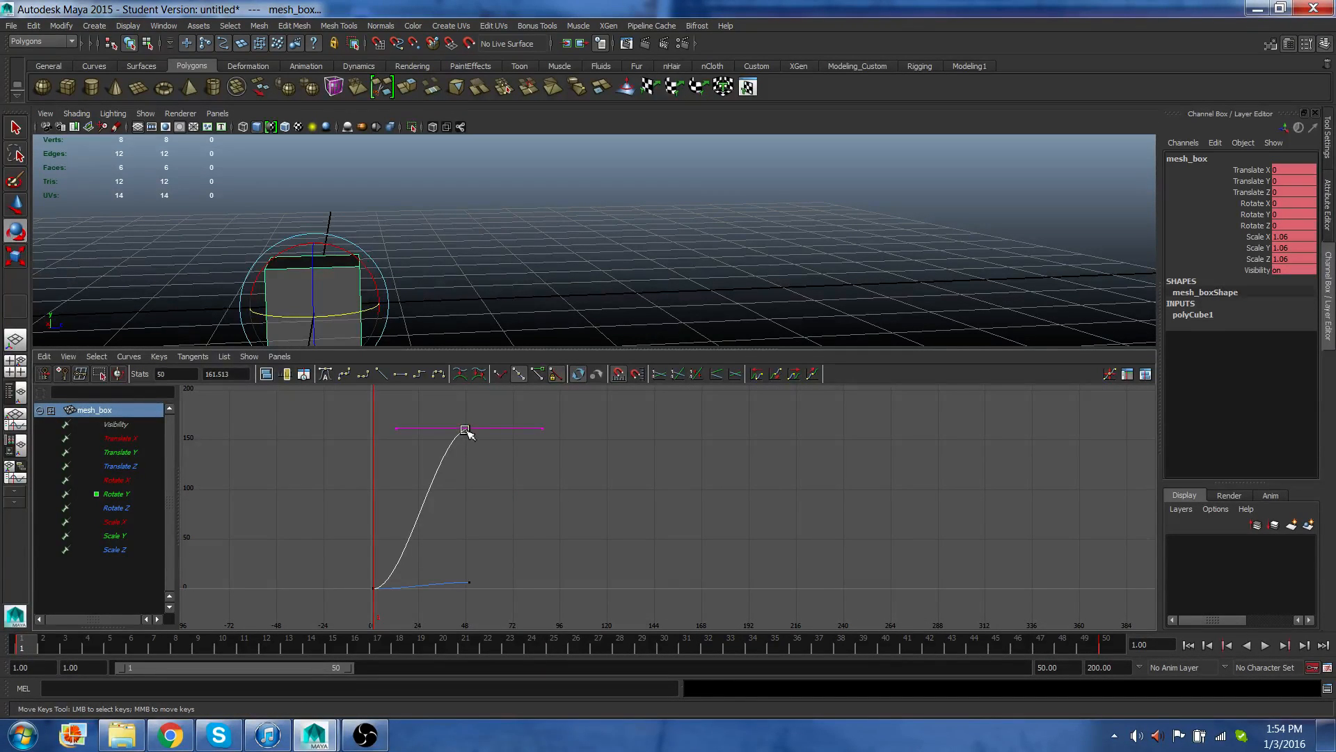
{"action": "middle_click_drag", "start_coordinate": [471, 432], "coordinate": [707, 395]}
{"action": "middle_click_drag", "start_coordinate": [704, 393], "coordinate": [692, 492]}
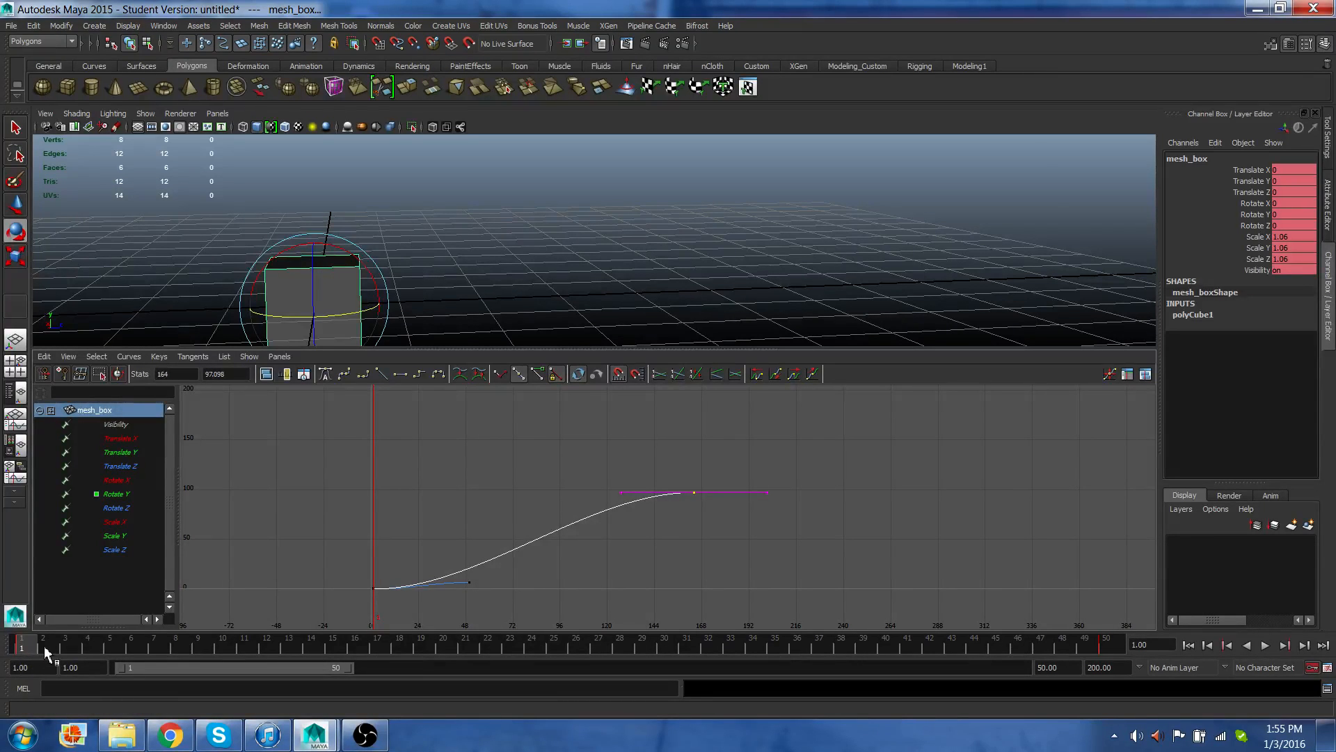
{"action": "left_click_drag", "start_coordinate": [44, 645], "coordinate": [1104, 659]}
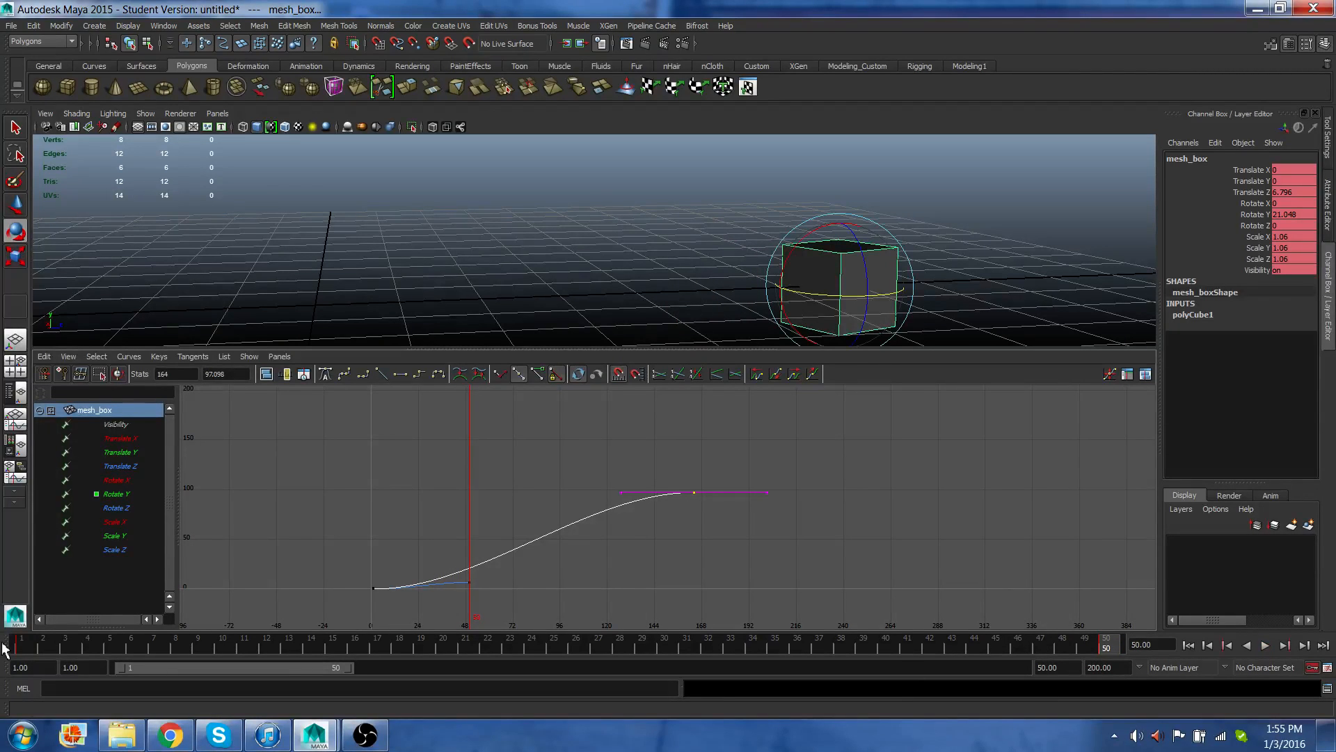
{"action": "left_click", "coordinate": [19, 647]}
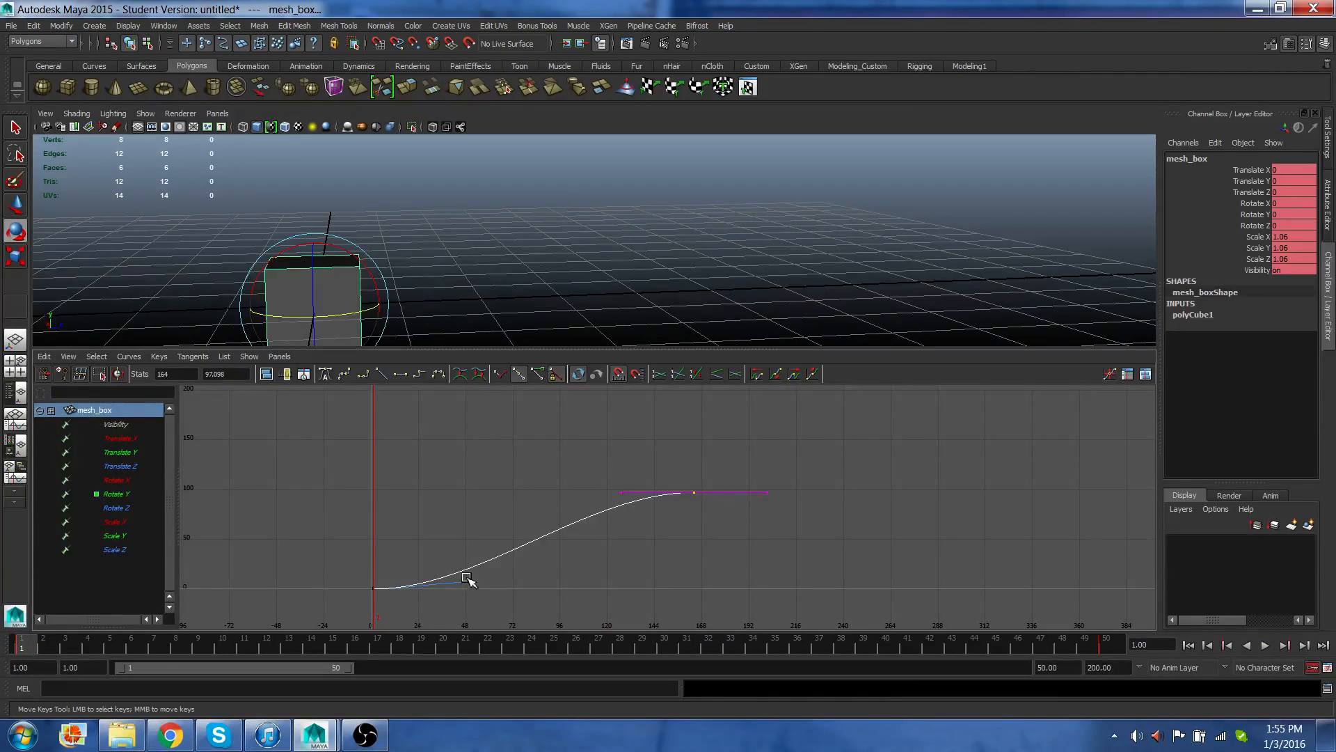
Move the Translate Z end key to about time 215 and value 51.6 in the Graph Editor.
{"action": "left_click_drag", "start_coordinate": [463, 565], "coordinate": [480, 609]}
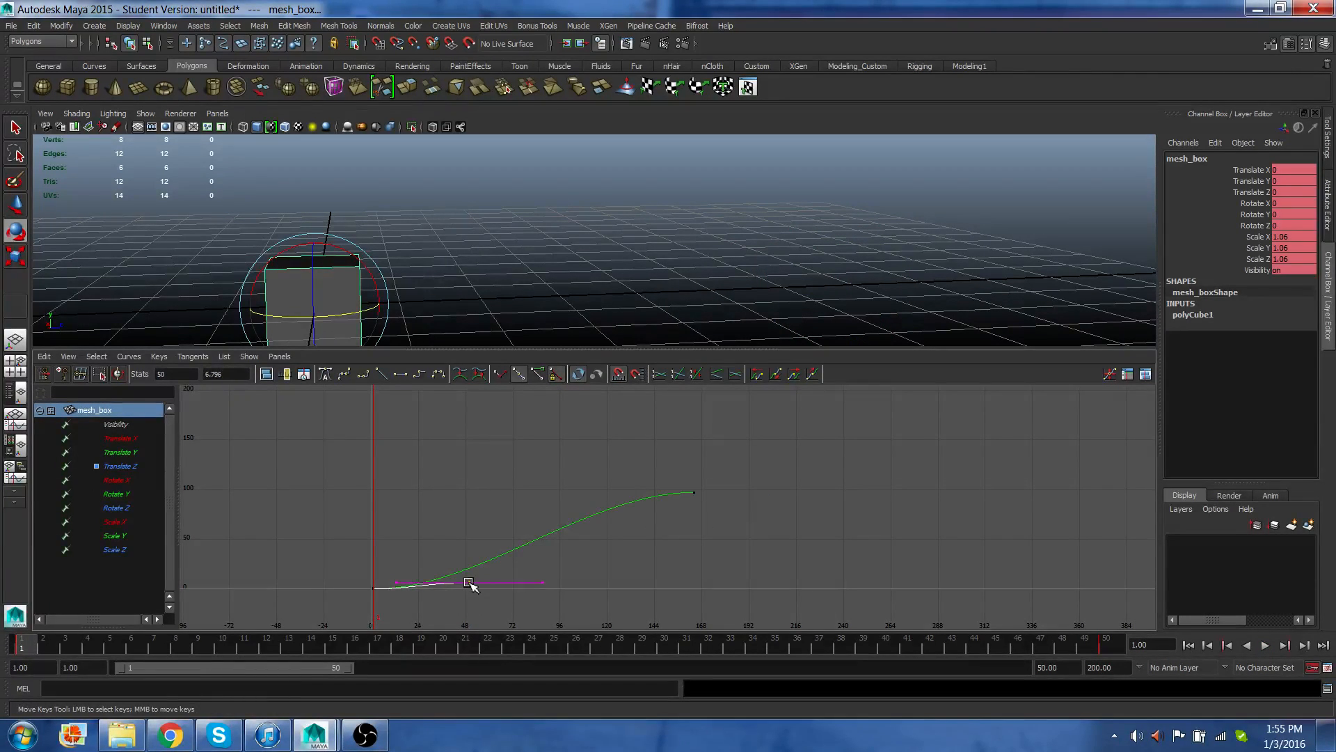
{"action": "middle_click_drag", "start_coordinate": [469, 582], "coordinate": [798, 578]}
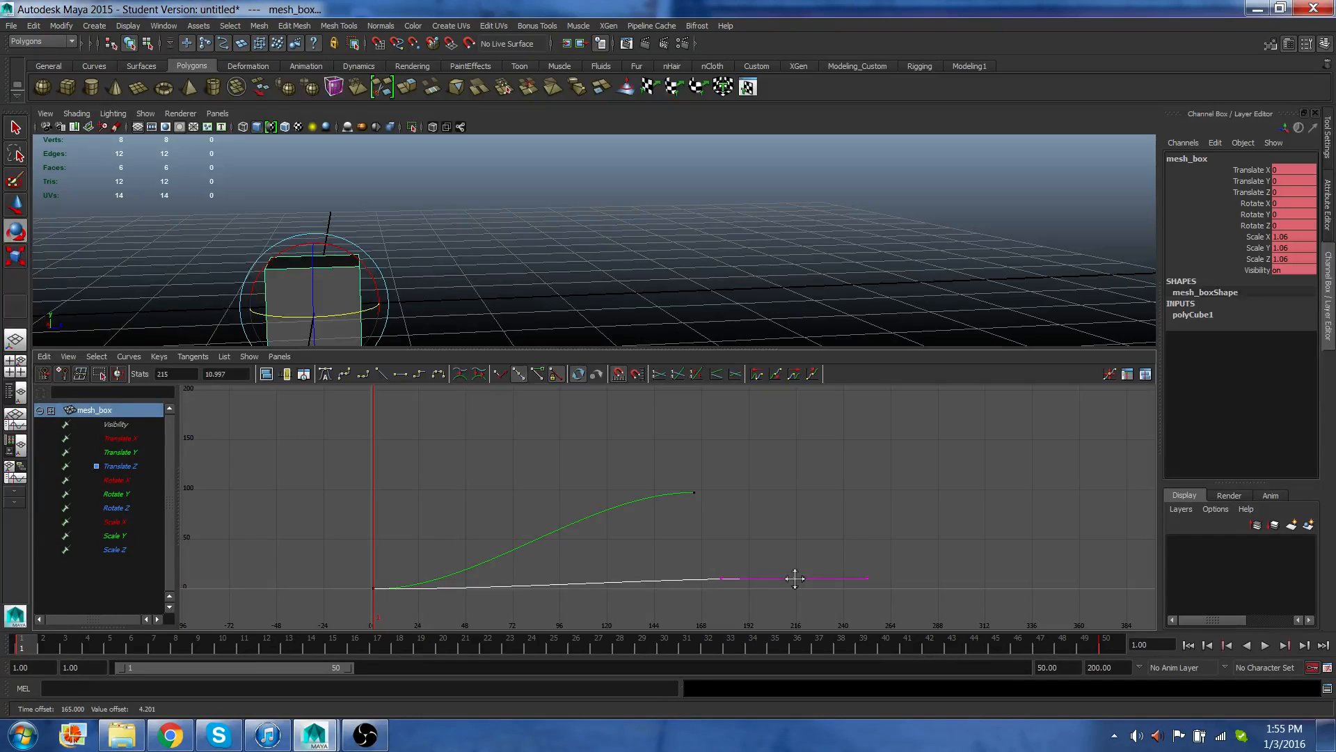
{"action": "middle_click_drag", "start_coordinate": [795, 579], "coordinate": [794, 537]}
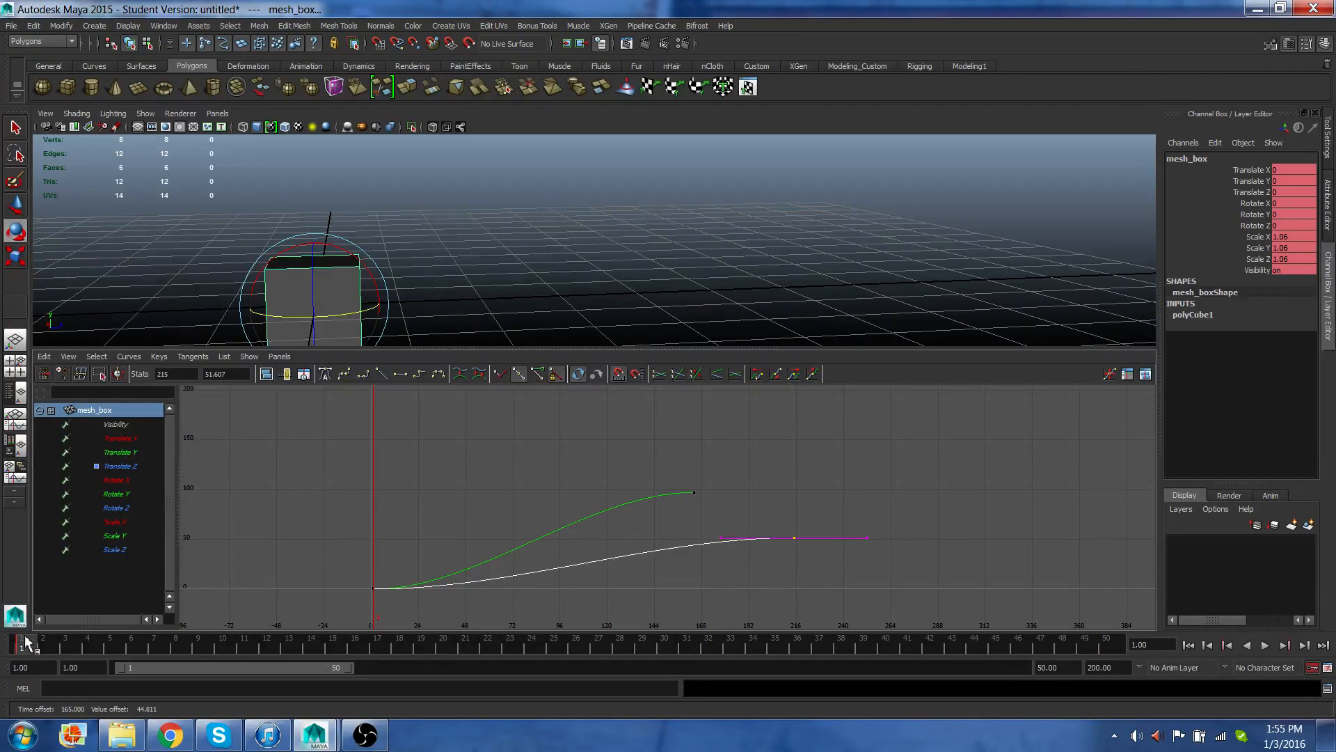
Move the Translate Z end key back to about time 83, value 36.3.
{"action": "left_click_drag", "start_coordinate": [39, 642], "coordinate": [178, 643]}
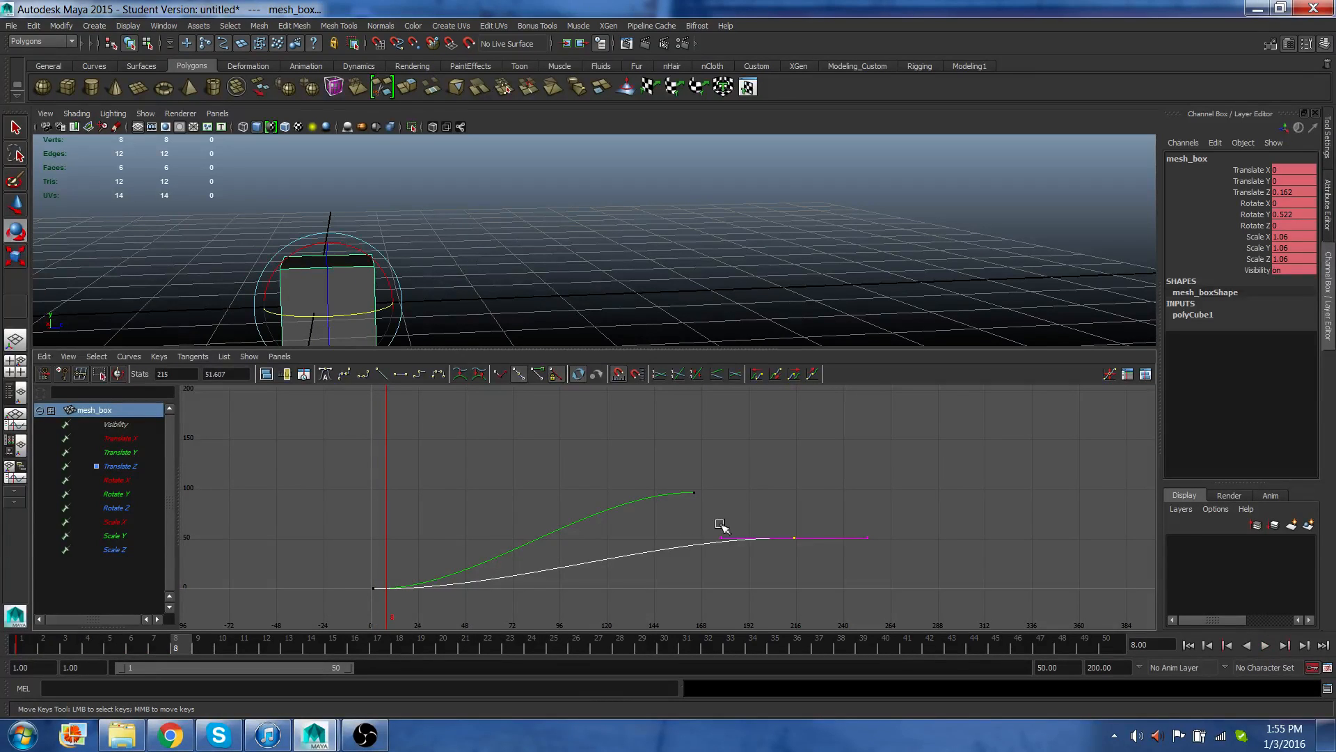
{"action": "left_click_drag", "start_coordinate": [768, 513], "coordinate": [779, 534]}
{"action": "middle_click_drag", "start_coordinate": [794, 537], "coordinate": [534, 551]}
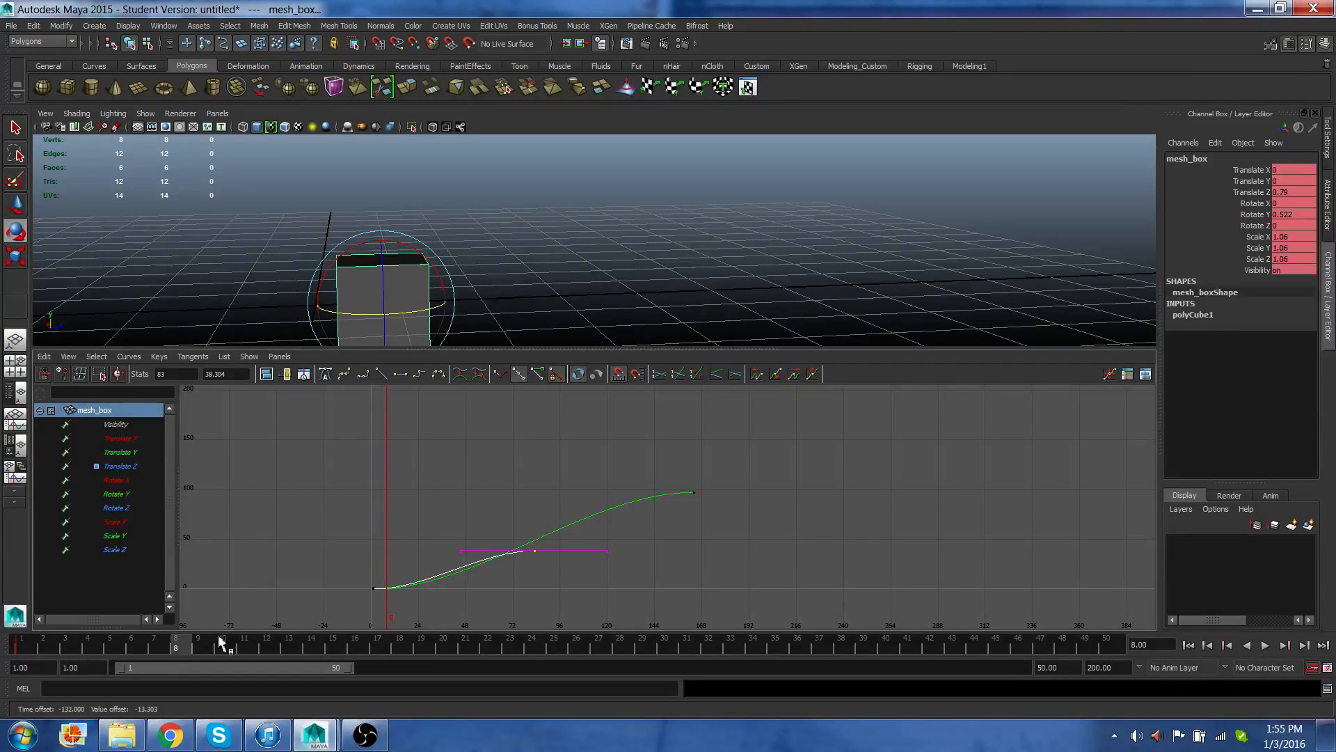
Play back the animation and return to the start of the playback range.
{"action": "key", "text": "alt+v"}
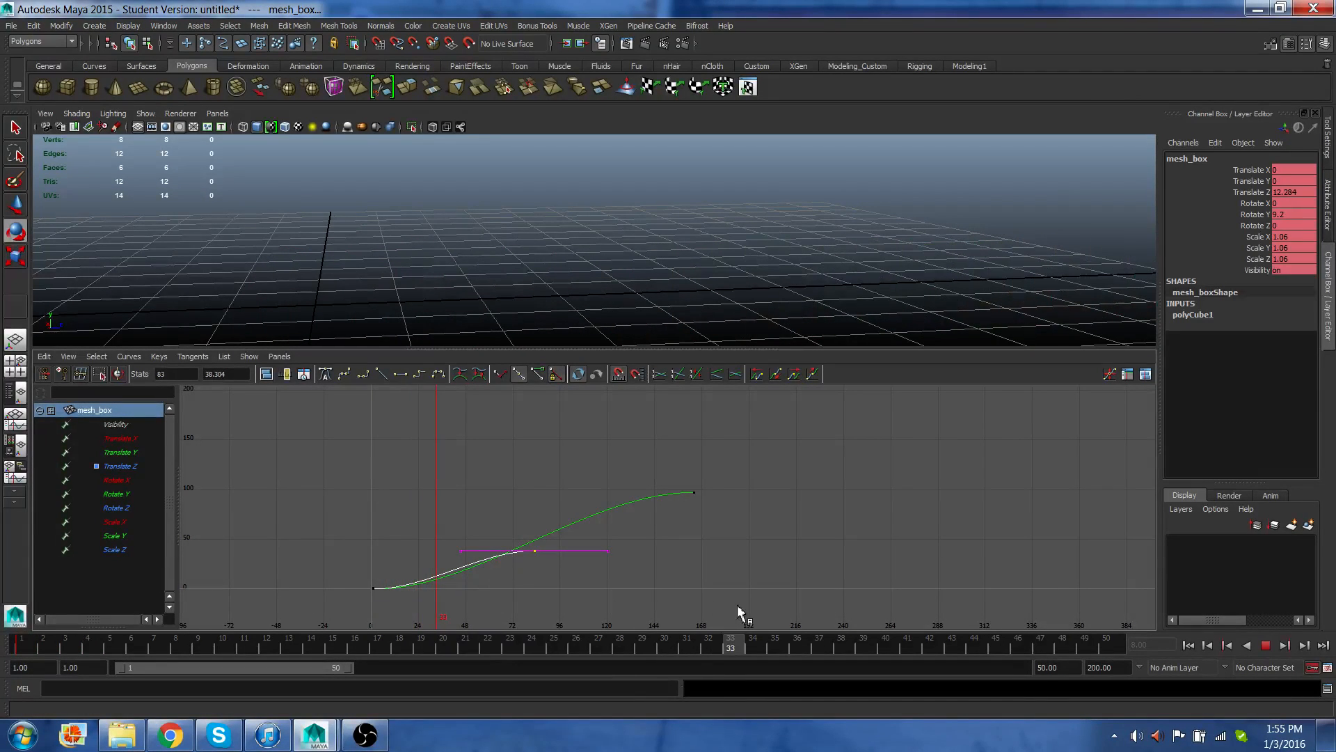
{"action": "left_click", "coordinate": [1085, 642]}
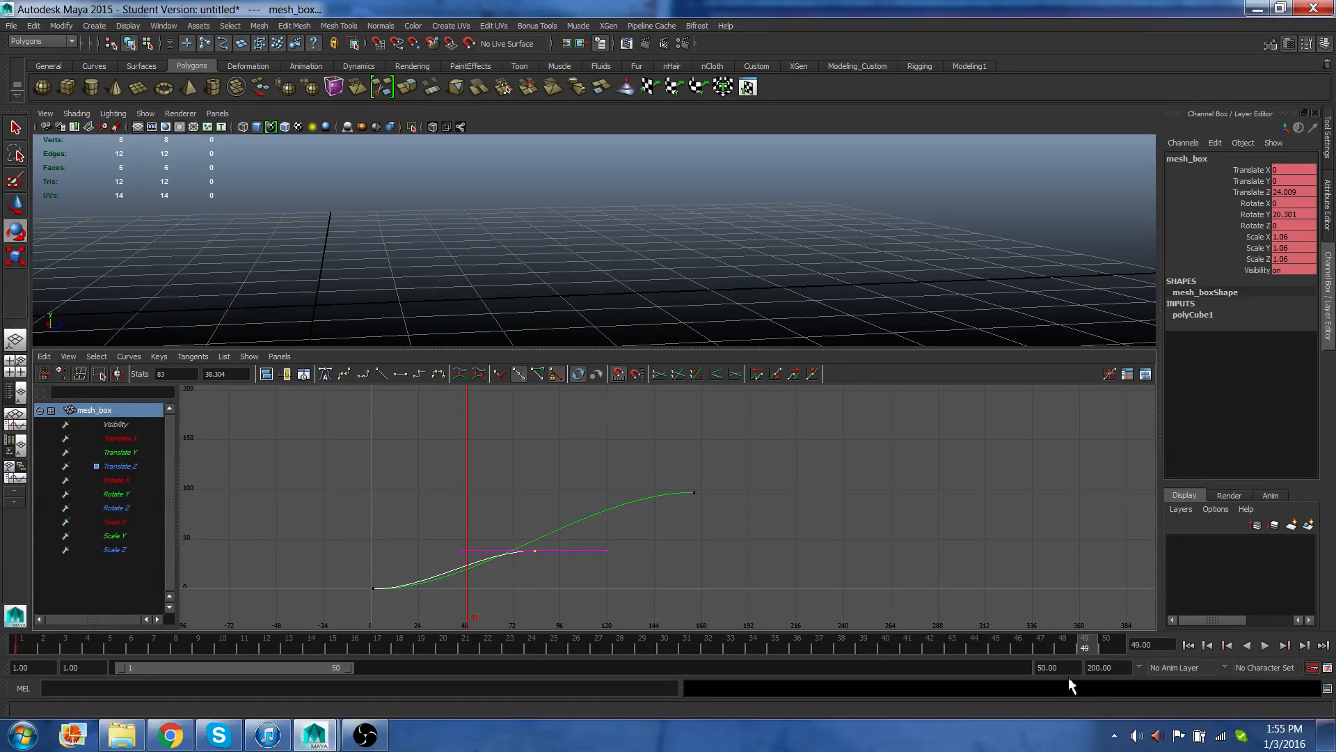
{"action": "left_click", "coordinate": [1190, 646]}
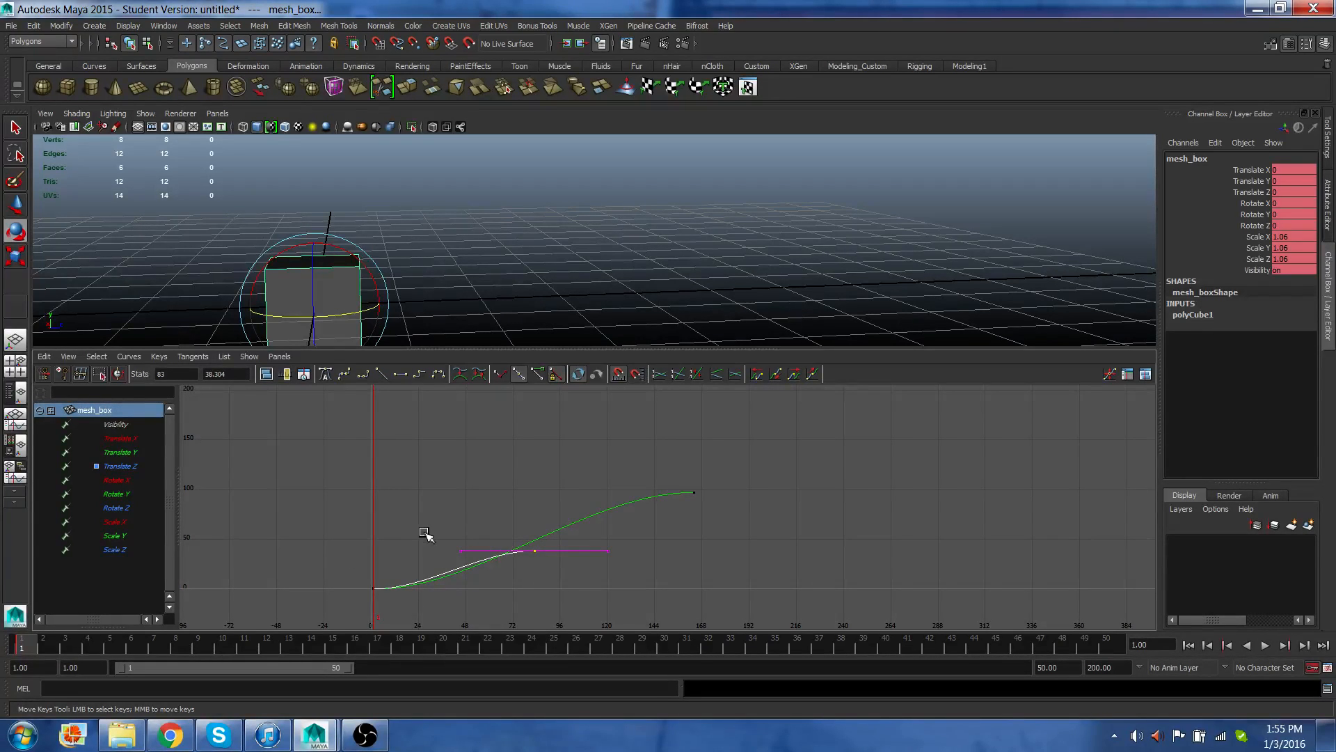
Select the start keys of mesh_box's animation curves and set their tangents to Linear.
{"action": "left_click_drag", "start_coordinate": [428, 531], "coordinate": [473, 583]}
{"action": "left_click", "coordinate": [381, 373]}
{"action": "left_click_drag", "start_coordinate": [354, 579], "coordinate": [393, 607]}
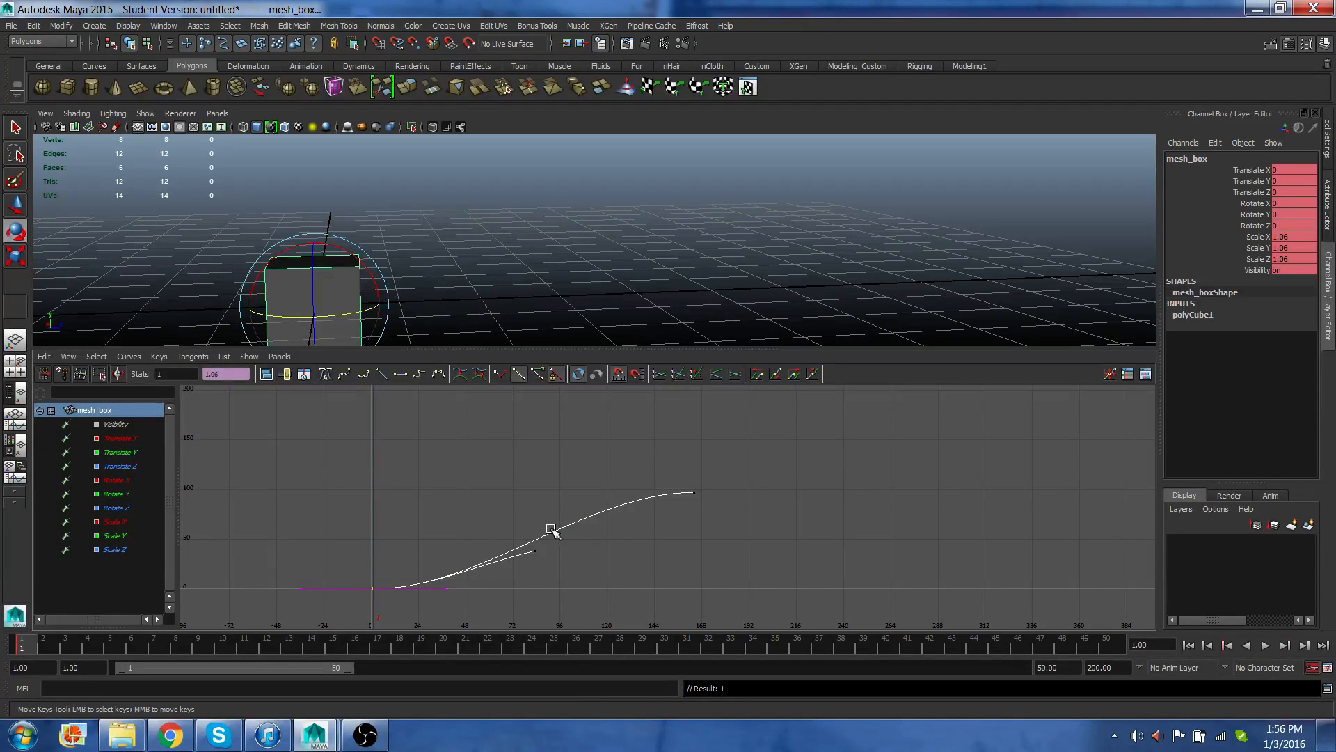
{"action": "left_click_drag", "start_coordinate": [441, 574], "coordinate": [470, 618]}
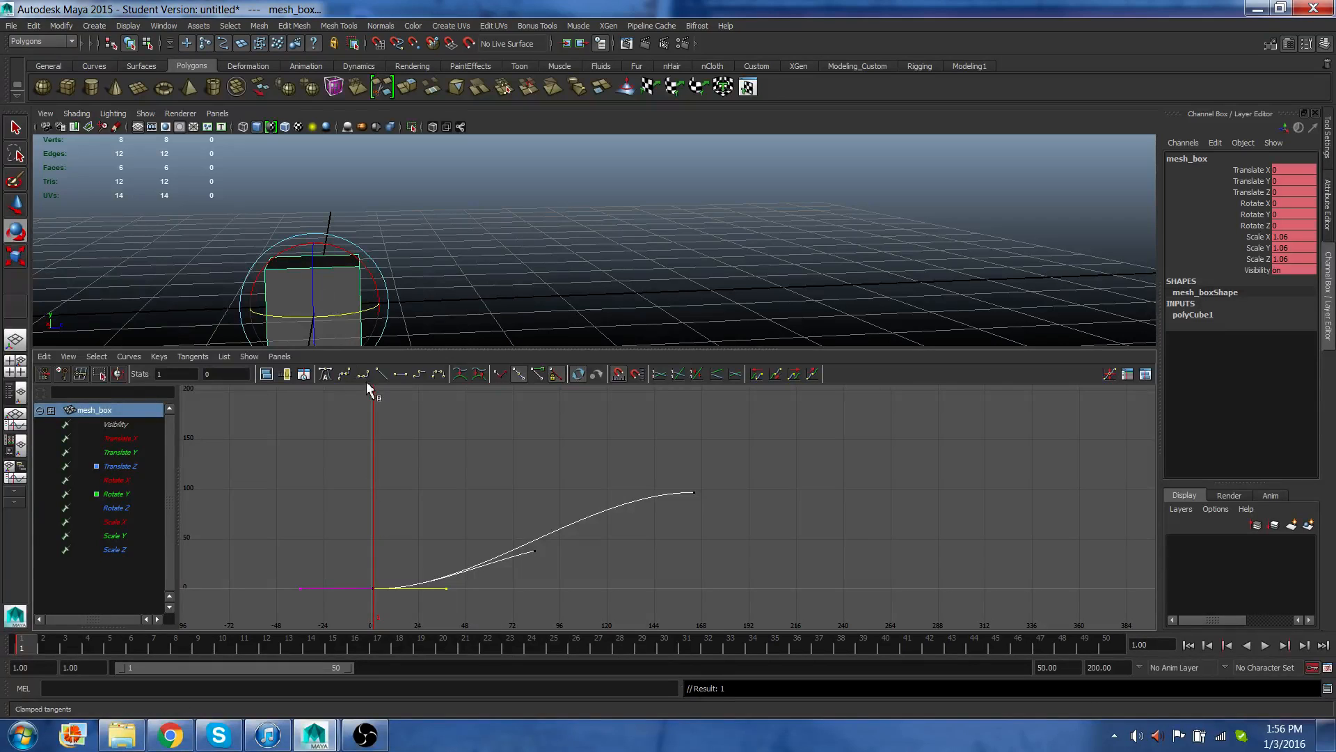
{"action": "left_click", "coordinate": [383, 372]}
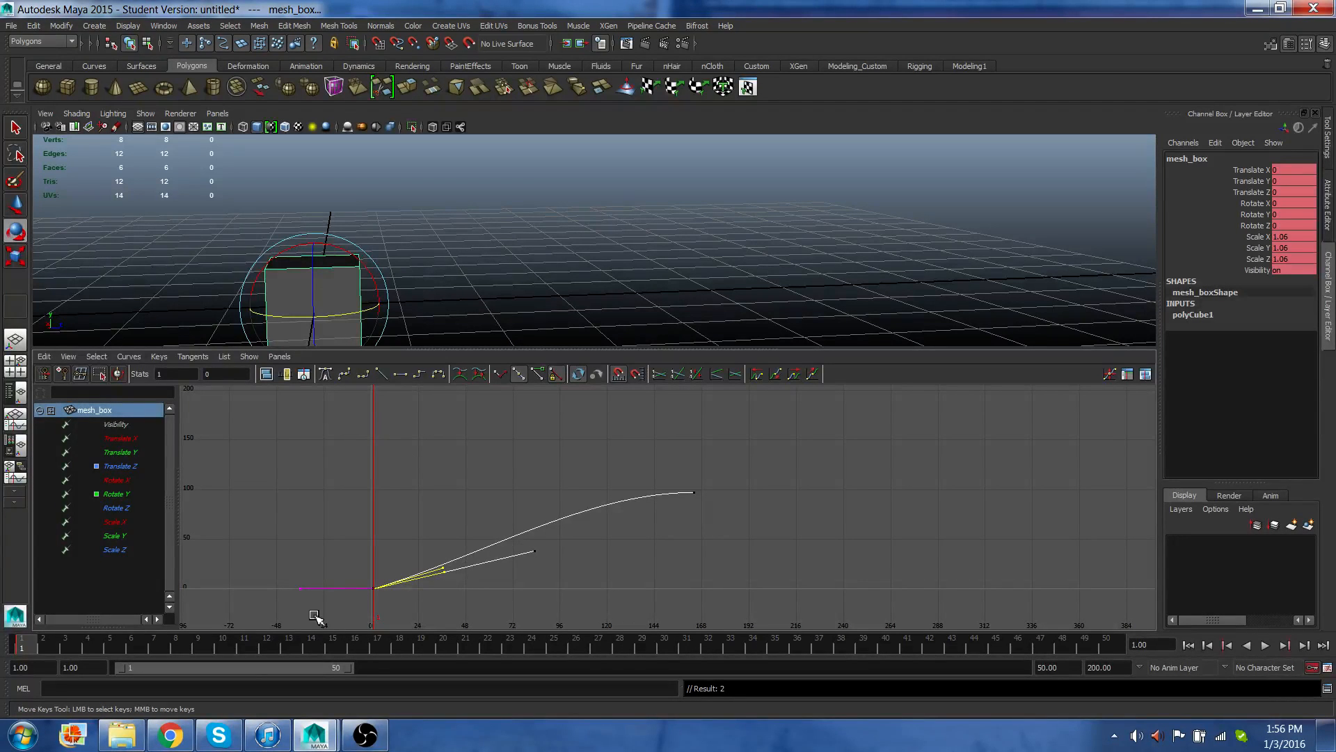
Play back the animation and set the current time to frame 2.
{"action": "key", "text": "alt+v"}
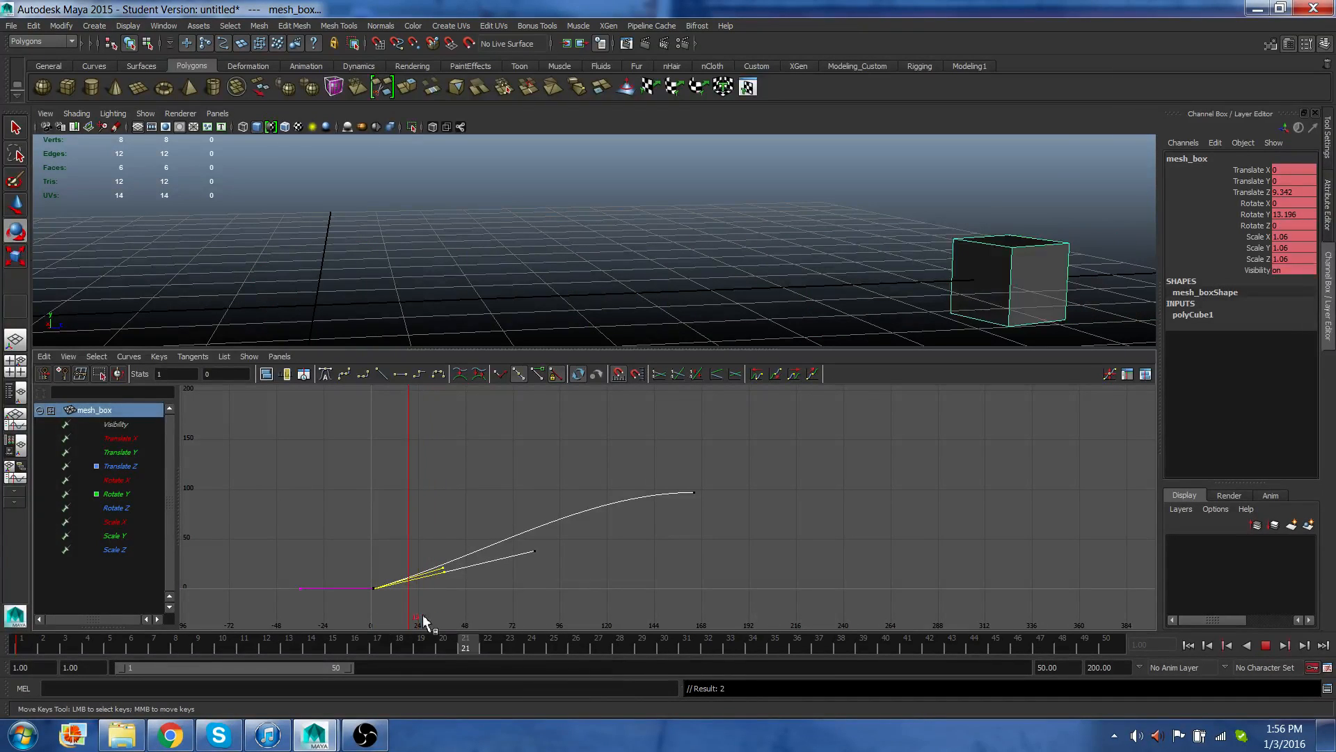
{"action": "left_click", "coordinate": [53, 630]}
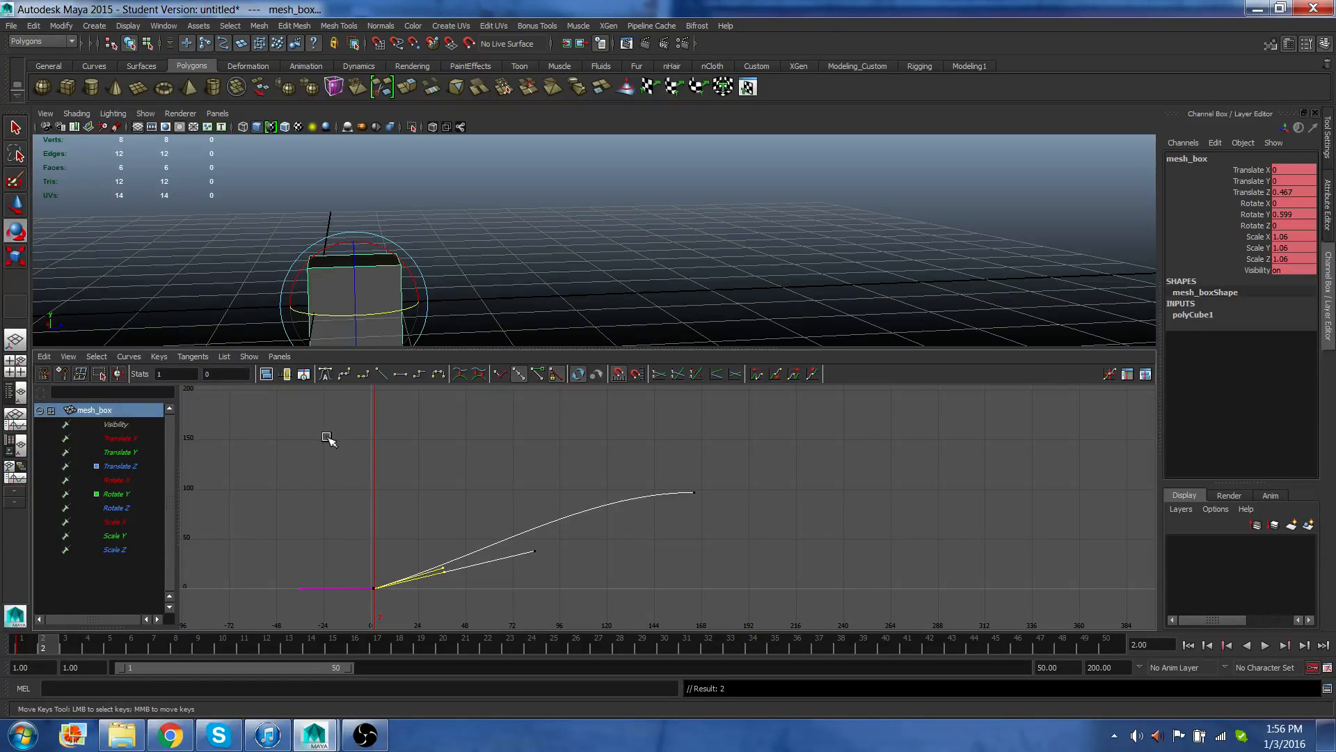
Switch to the Hypershade/Persp panel layout and enlarge the material swatch area.
{"action": "left_click", "coordinate": [13, 453]}
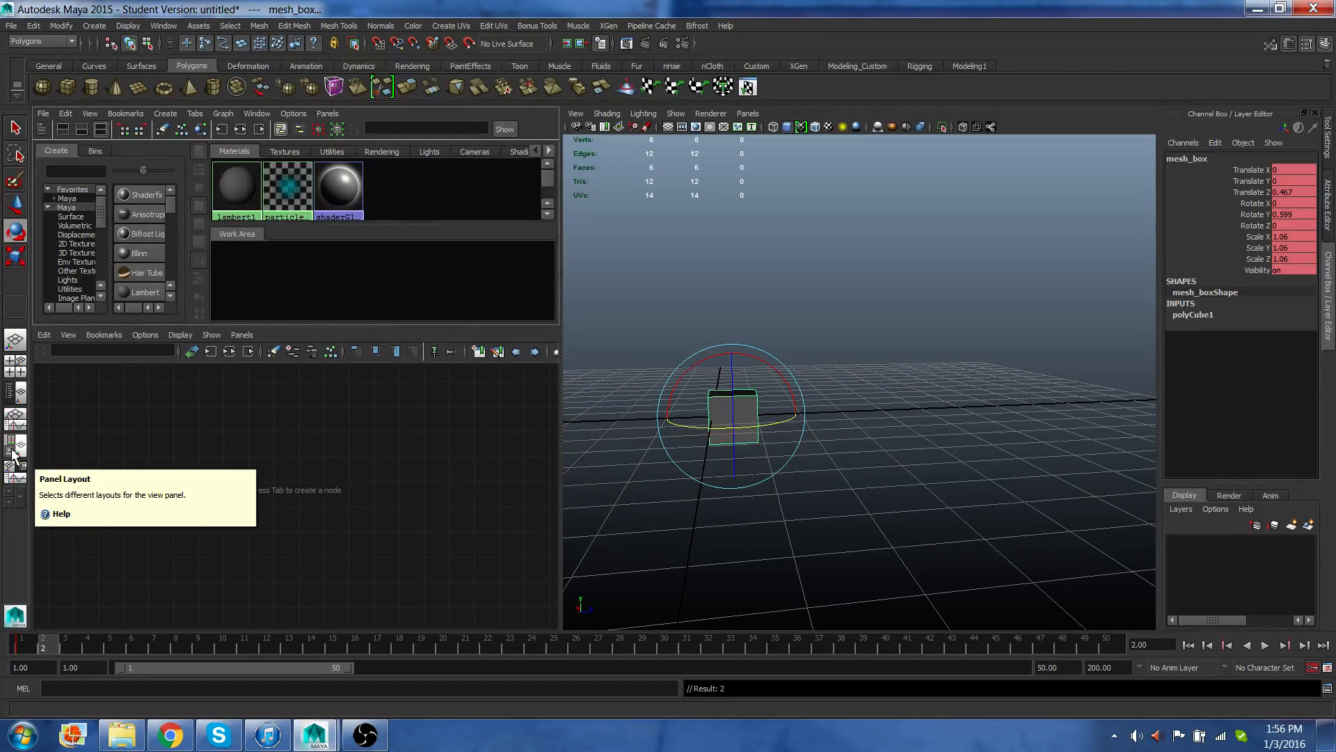
{"action": "left_click_drag", "start_coordinate": [309, 324], "coordinate": [293, 435]}
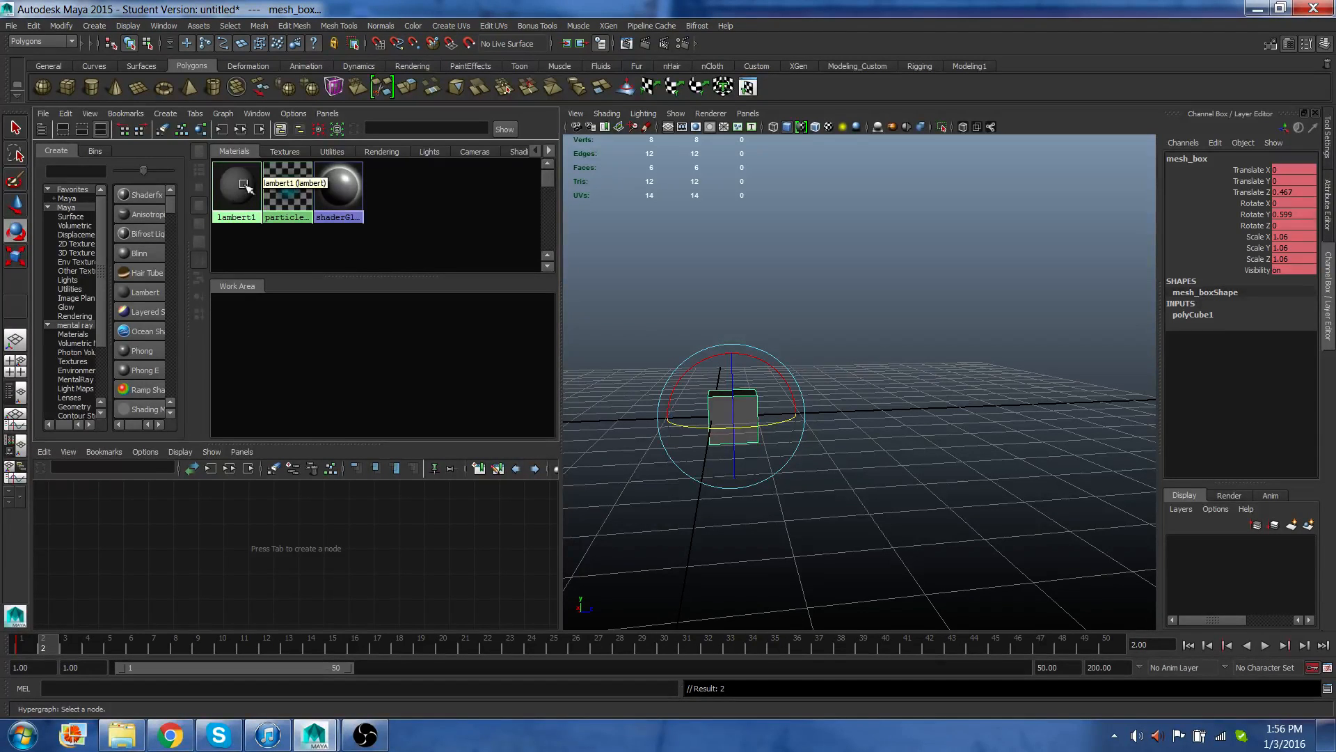
Create a new Lambert material and rename it Box_lambert.
{"action": "left_click", "coordinate": [127, 294]}
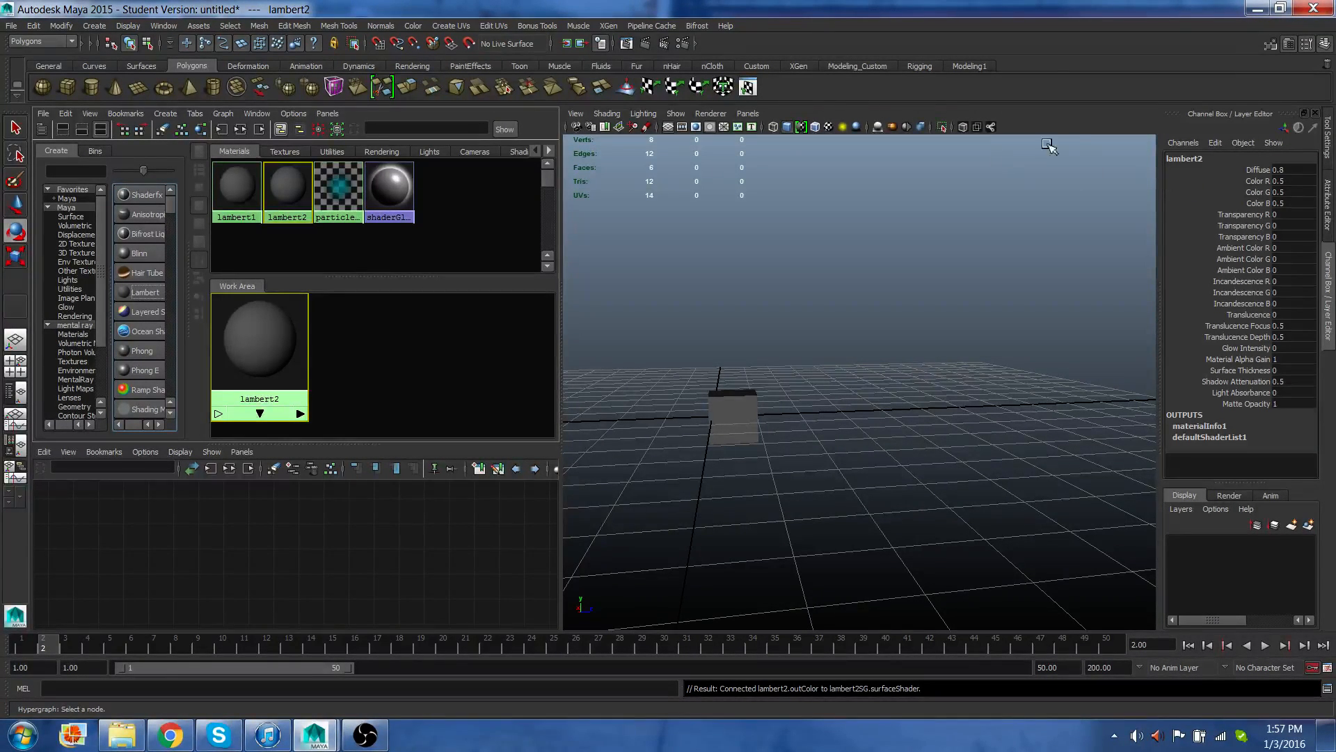
{"action": "left_click", "coordinate": [1193, 160]}
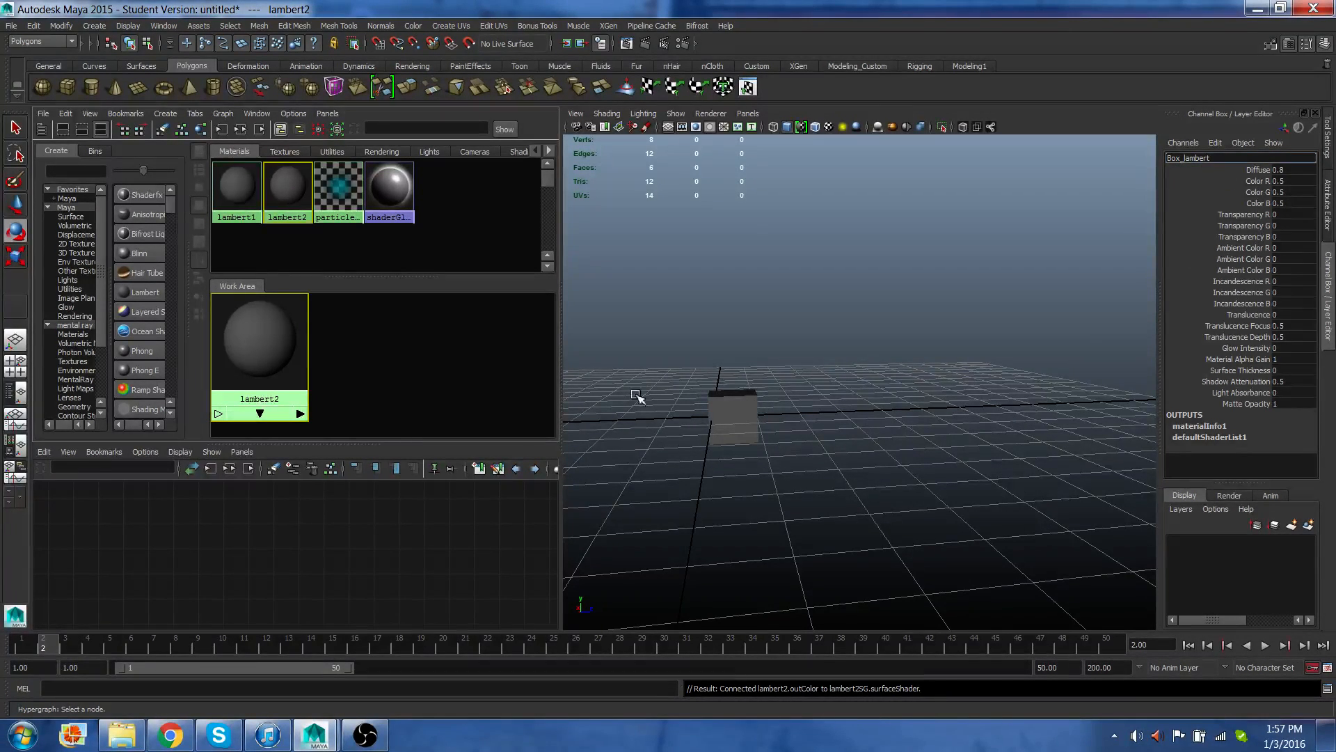
{"action": "left_click", "coordinate": [695, 355]}
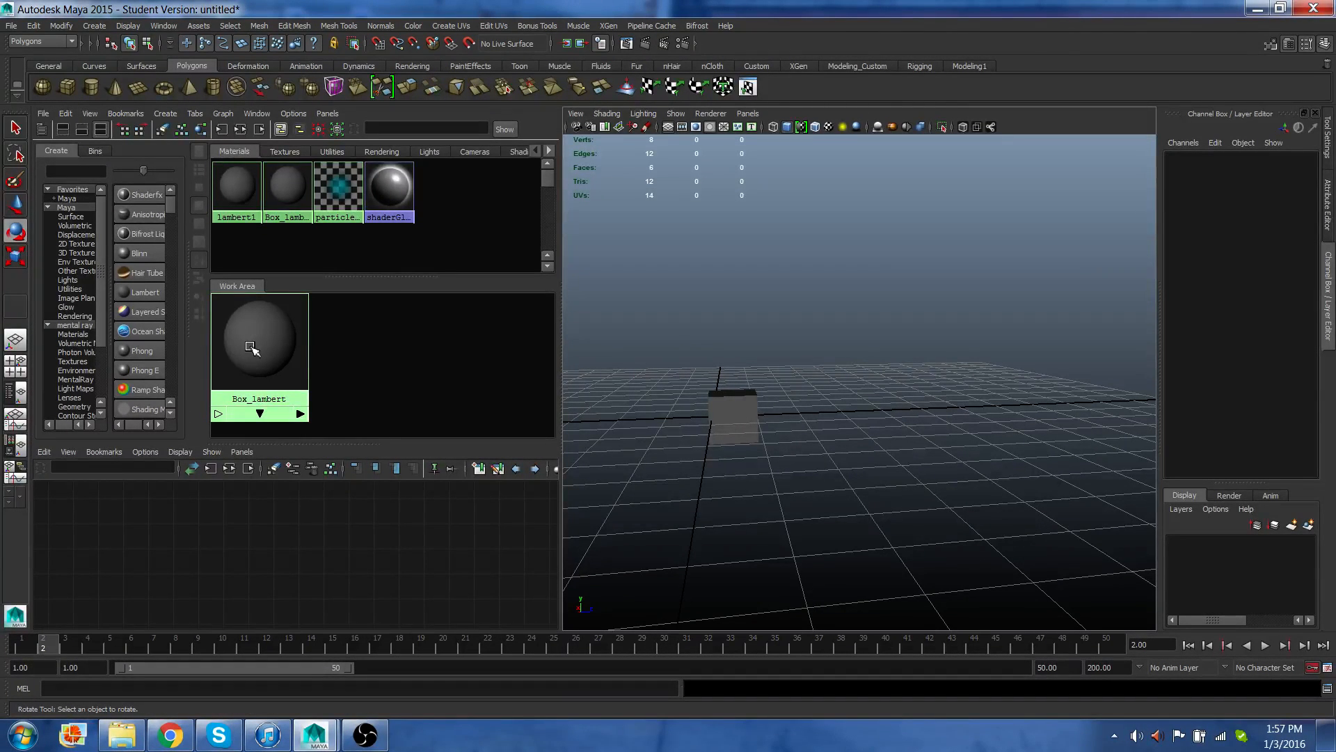
Assign the Box_lambert material to the selected mesh_box cube.
{"action": "left_click", "coordinate": [730, 411]}
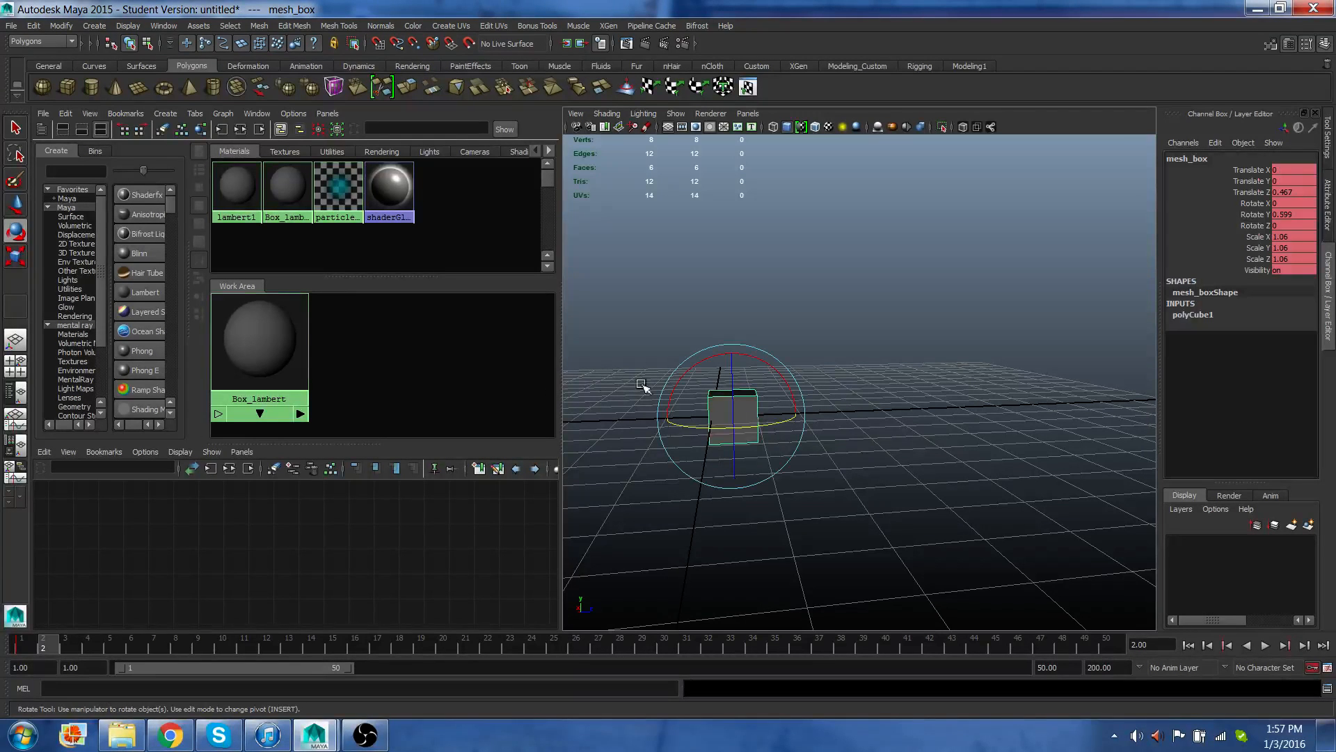
{"action": "right_click", "coordinate": [259, 348]}
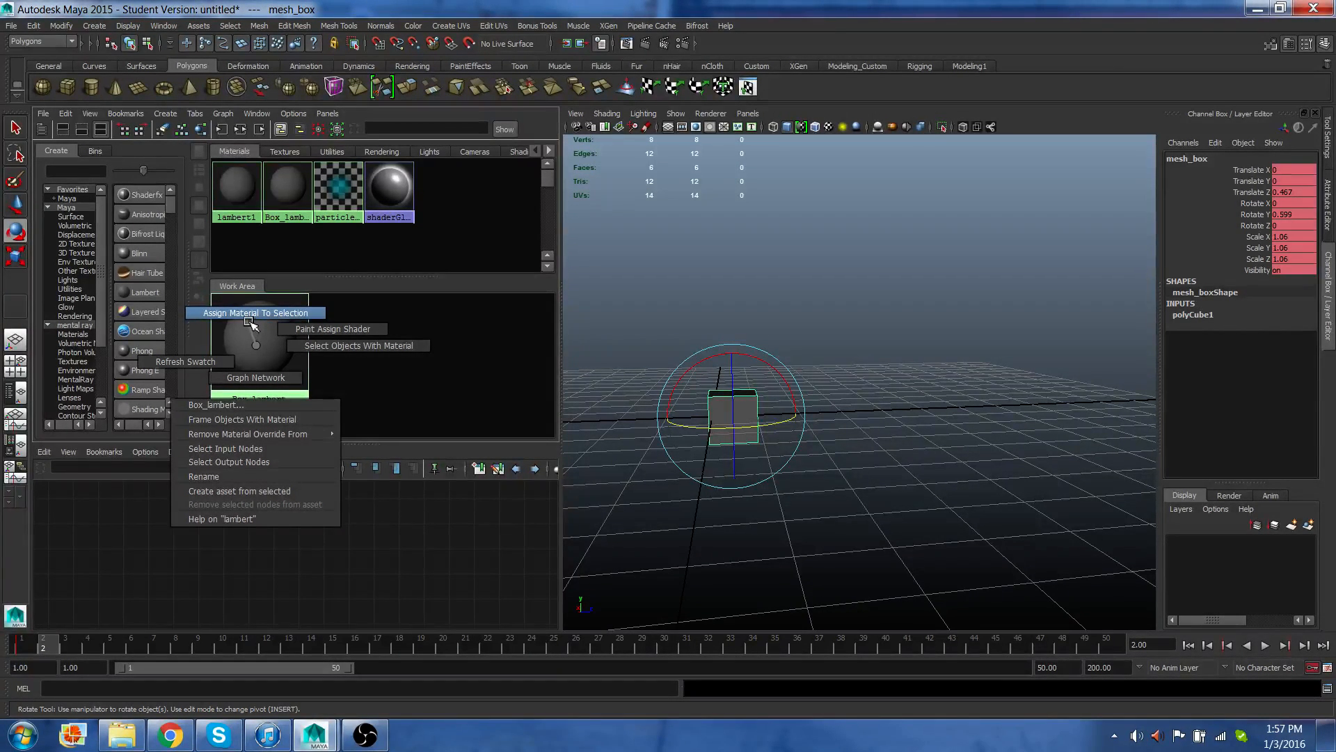
{"action": "right_click_drag", "start_coordinate": [249, 322], "coordinate": [250, 321]}
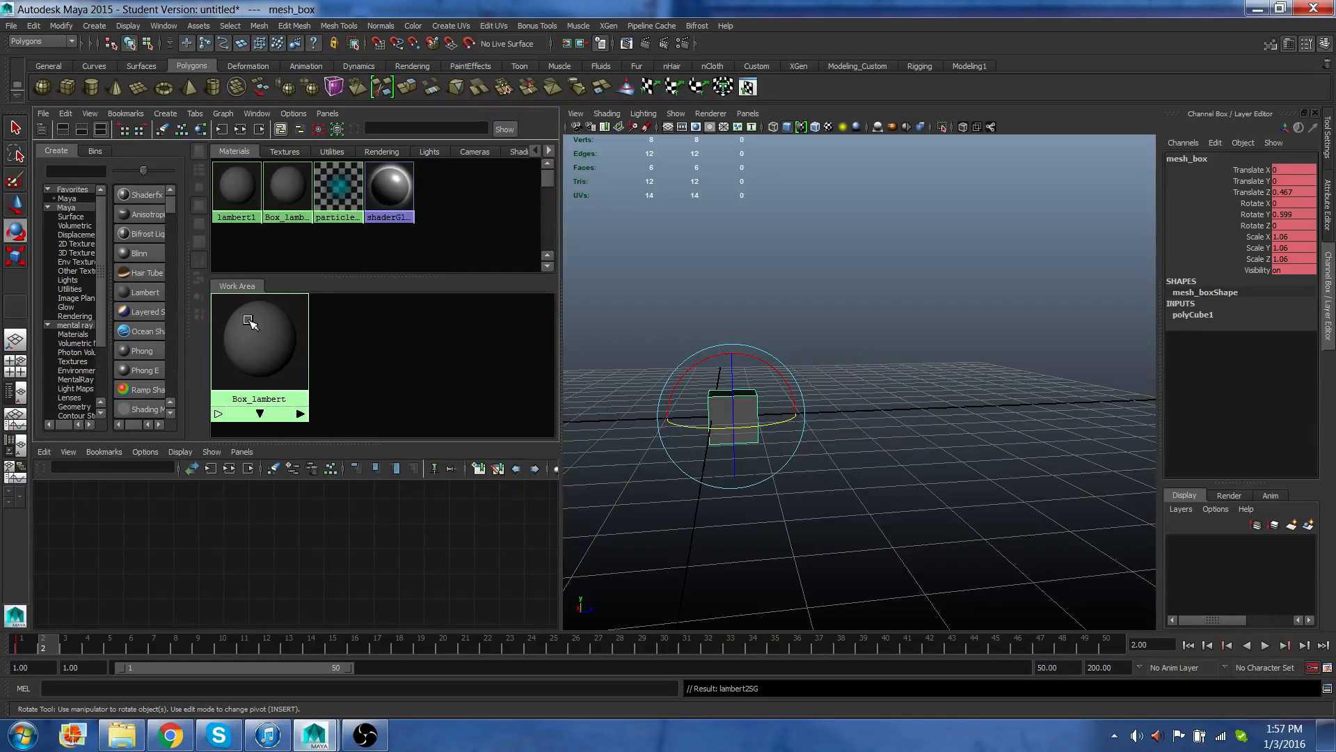
{"action": "left_click", "coordinate": [686, 279]}
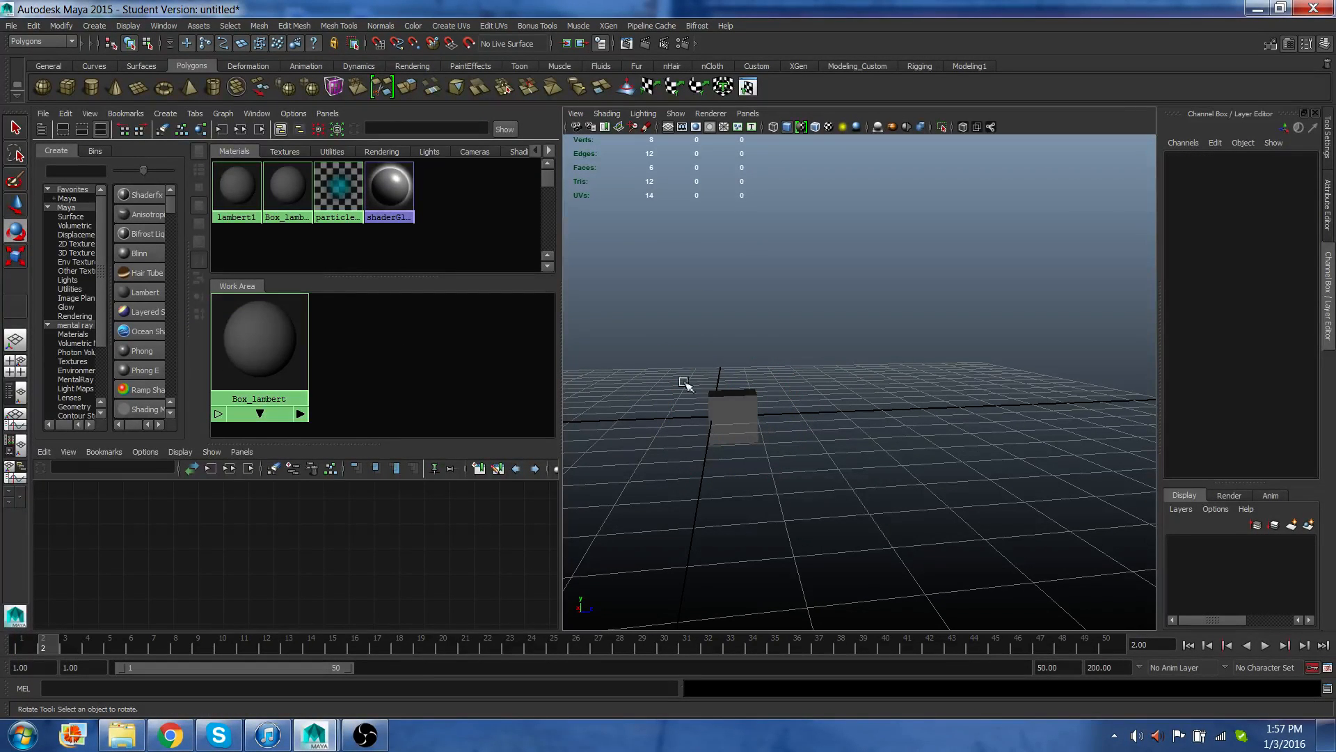
Open Box_lambert in the Attribute Editor and set its color to a dark orange.
{"action": "left_click", "coordinate": [732, 417]}
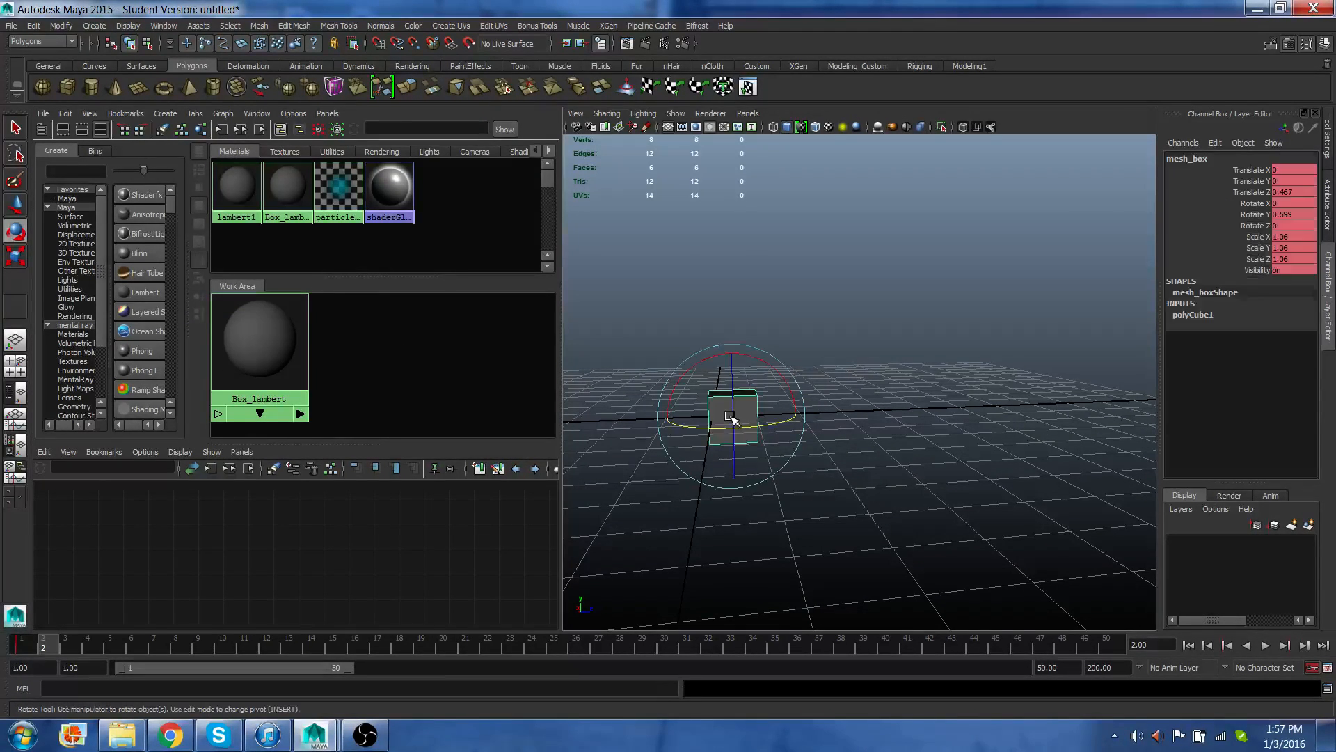
{"action": "left_click", "coordinate": [267, 341]}
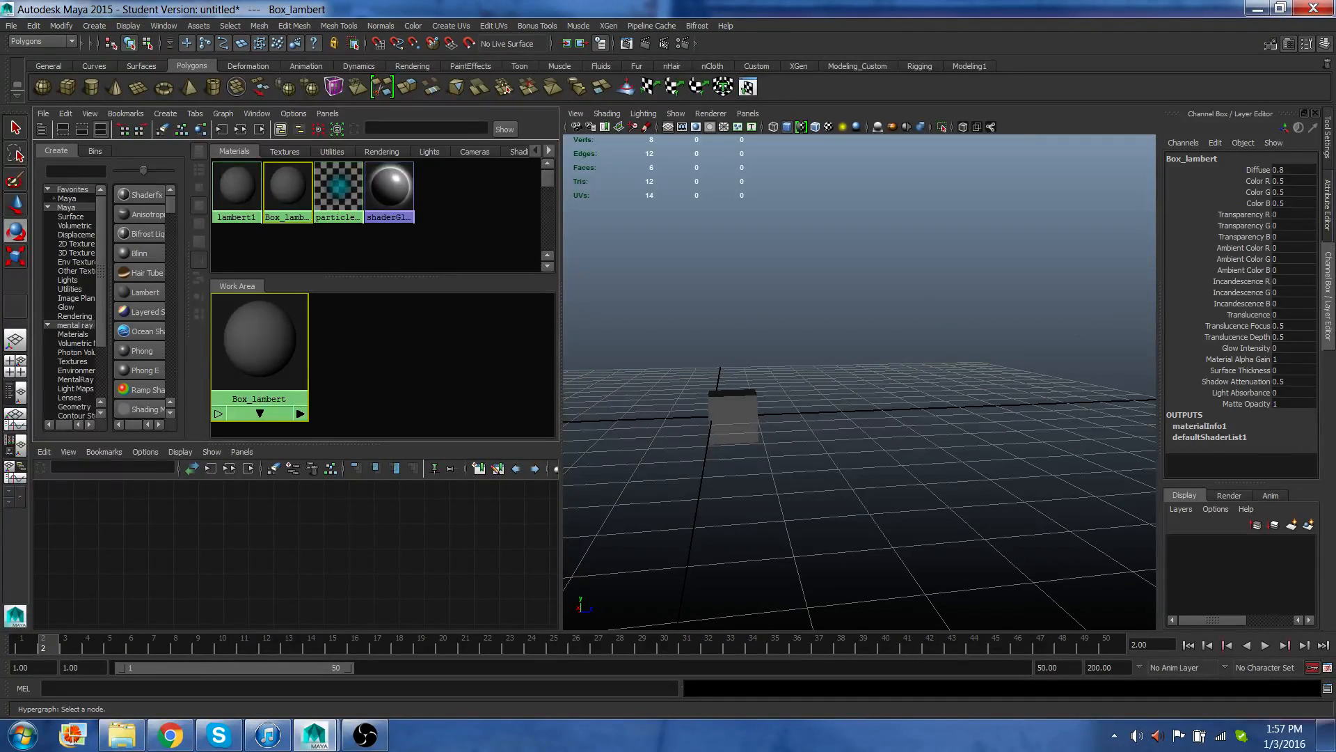
{"action": "left_click", "coordinate": [1331, 230]}
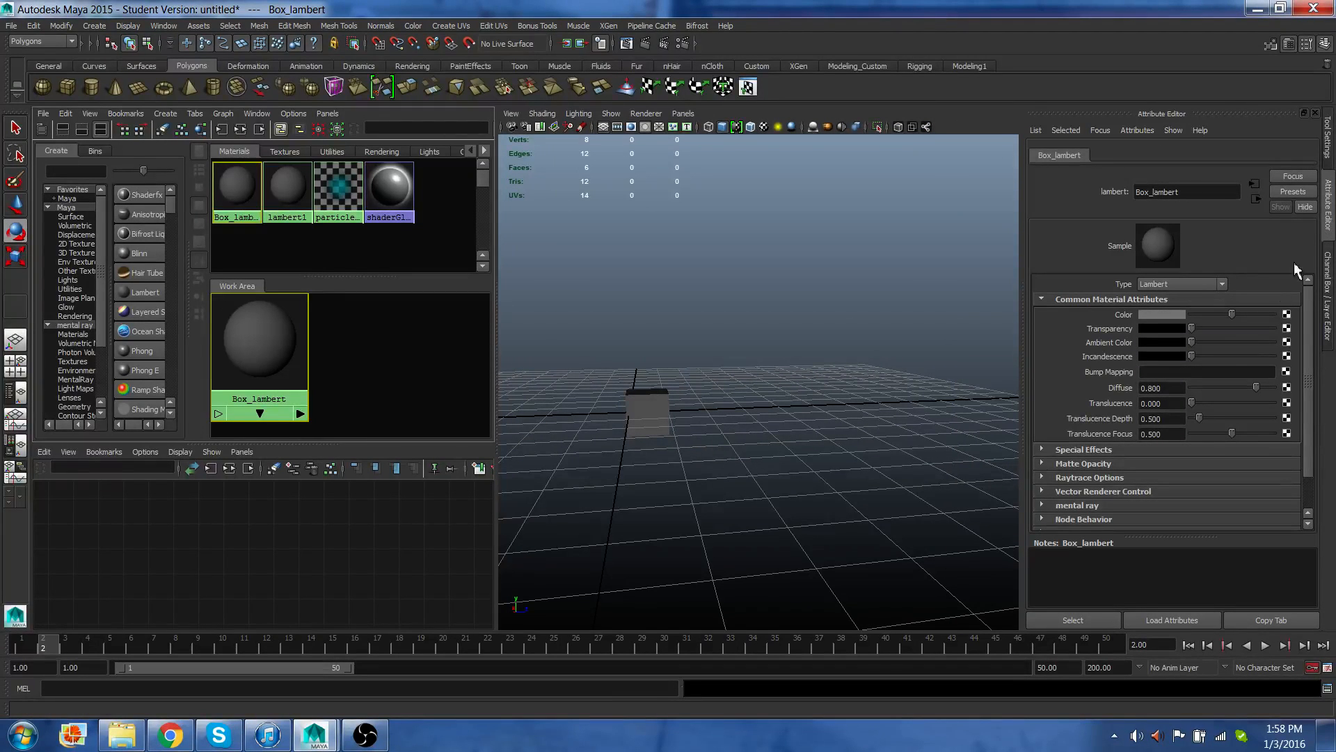
{"action": "left_click", "coordinate": [1164, 315]}
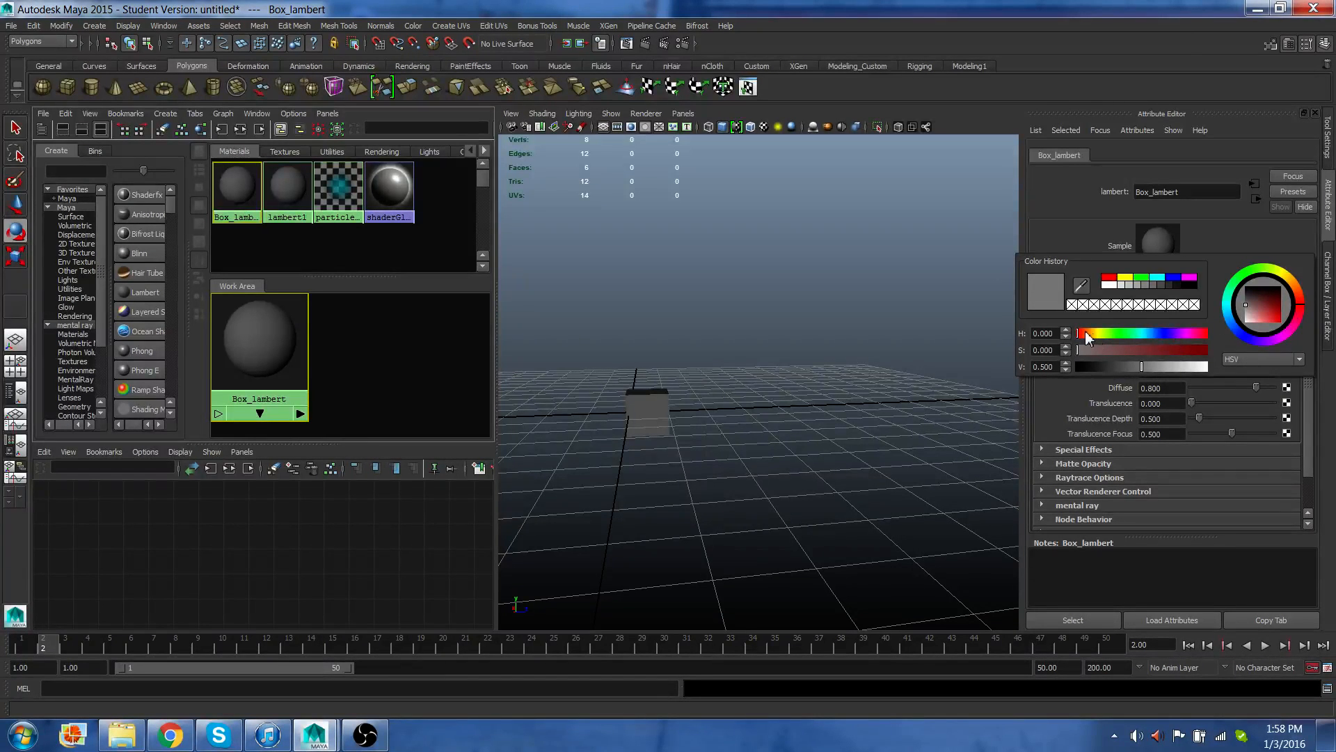
{"action": "left_click_drag", "start_coordinate": [1087, 334], "coordinate": [1092, 333]}
{"action": "left_click", "coordinate": [1299, 290]}
{"action": "left_click", "coordinate": [1278, 309]}
{"action": "left_click", "coordinate": [1127, 279]}
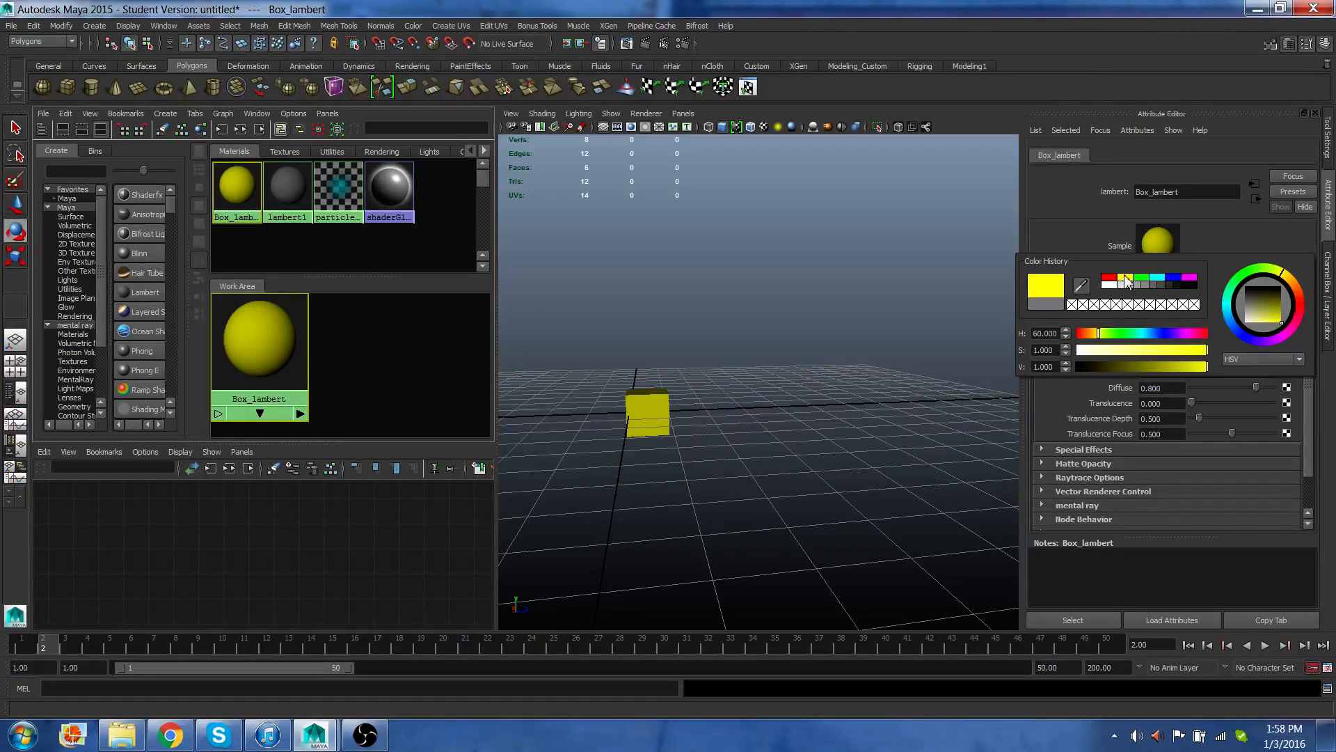
{"action": "left_click_drag", "start_coordinate": [1291, 291], "coordinate": [1281, 315]}
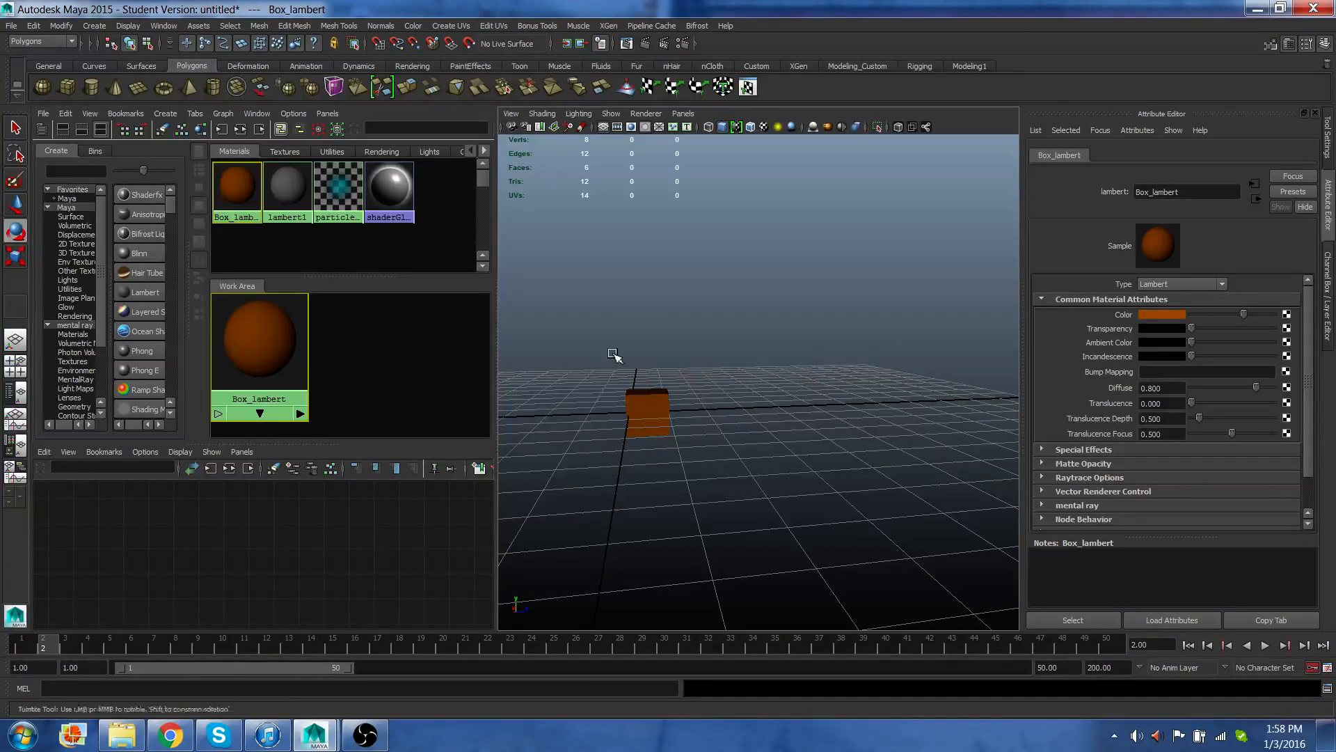
Switch mesh_box to Edge component mode and select the cube's top front edge.
{"action": "left_click_drag", "start_coordinate": [615, 355], "coordinate": [696, 355], "text": "alt"}
{"action": "scroll", "coordinate": [701, 348], "scroll_direction": "up", "scroll_amount": 10}
{"action": "middle_click_drag", "start_coordinate": [663, 371], "coordinate": [791, 306], "text": "alt"}
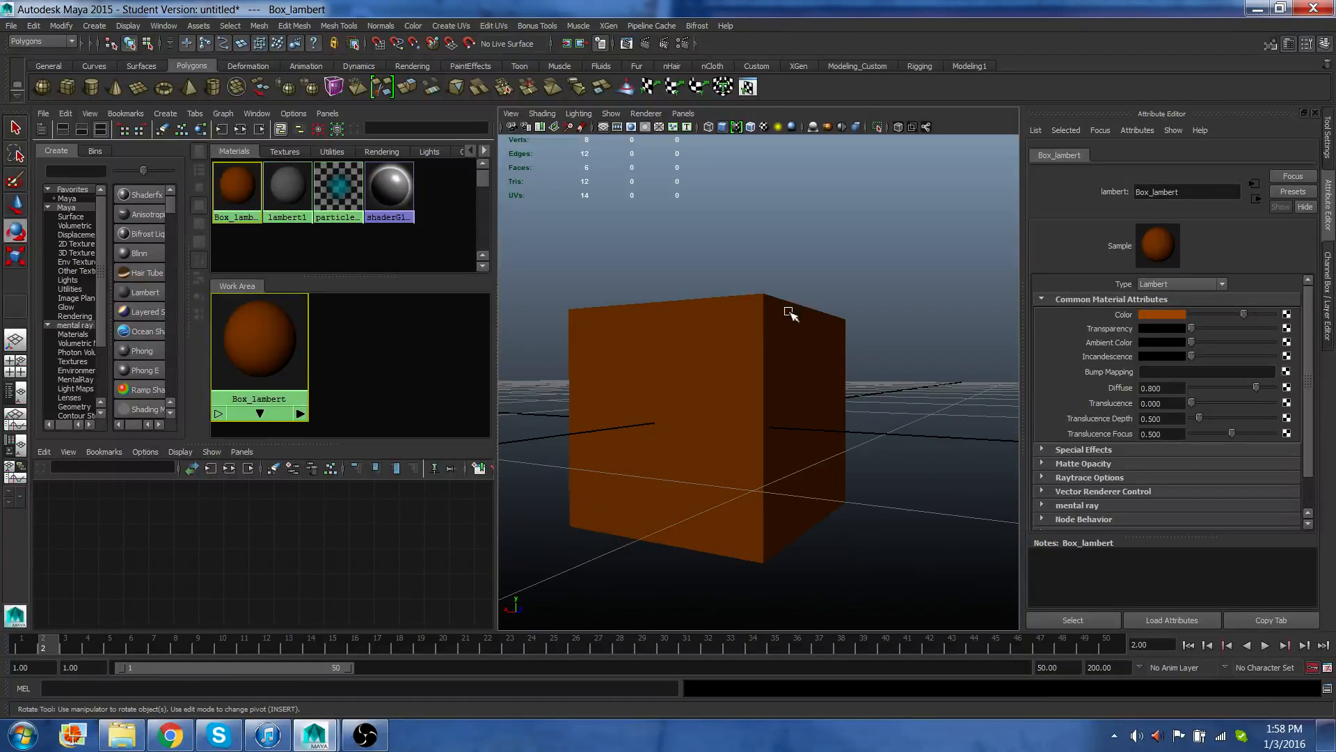
{"action": "mouse_move", "coordinate": [641, 396]}
{"action": "left_mouse_down", "text": "alt"}
{"action": "mouse_move", "coordinate": [671, 397]}
{"action": "mouse_move", "coordinate": [646, 413]}
{"action": "left_mouse_up", "text": "alt"}
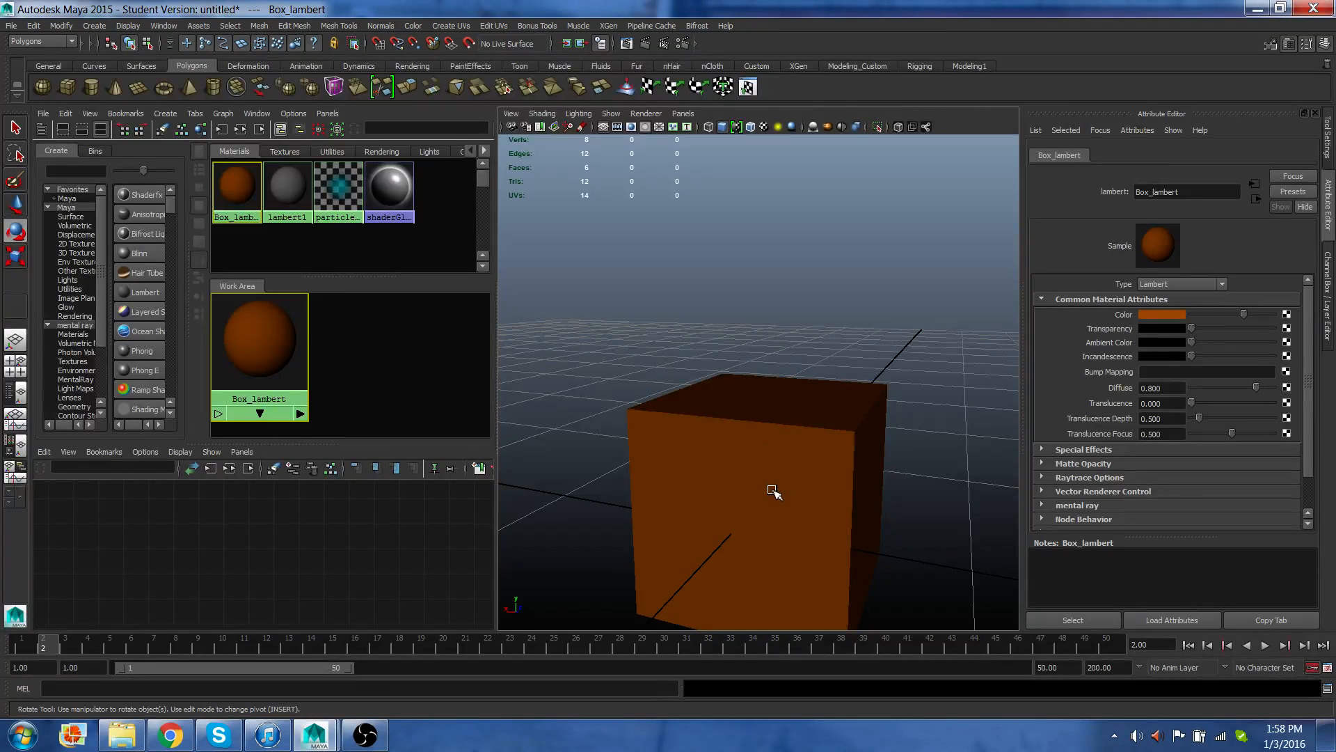
{"action": "left_click", "coordinate": [777, 464]}
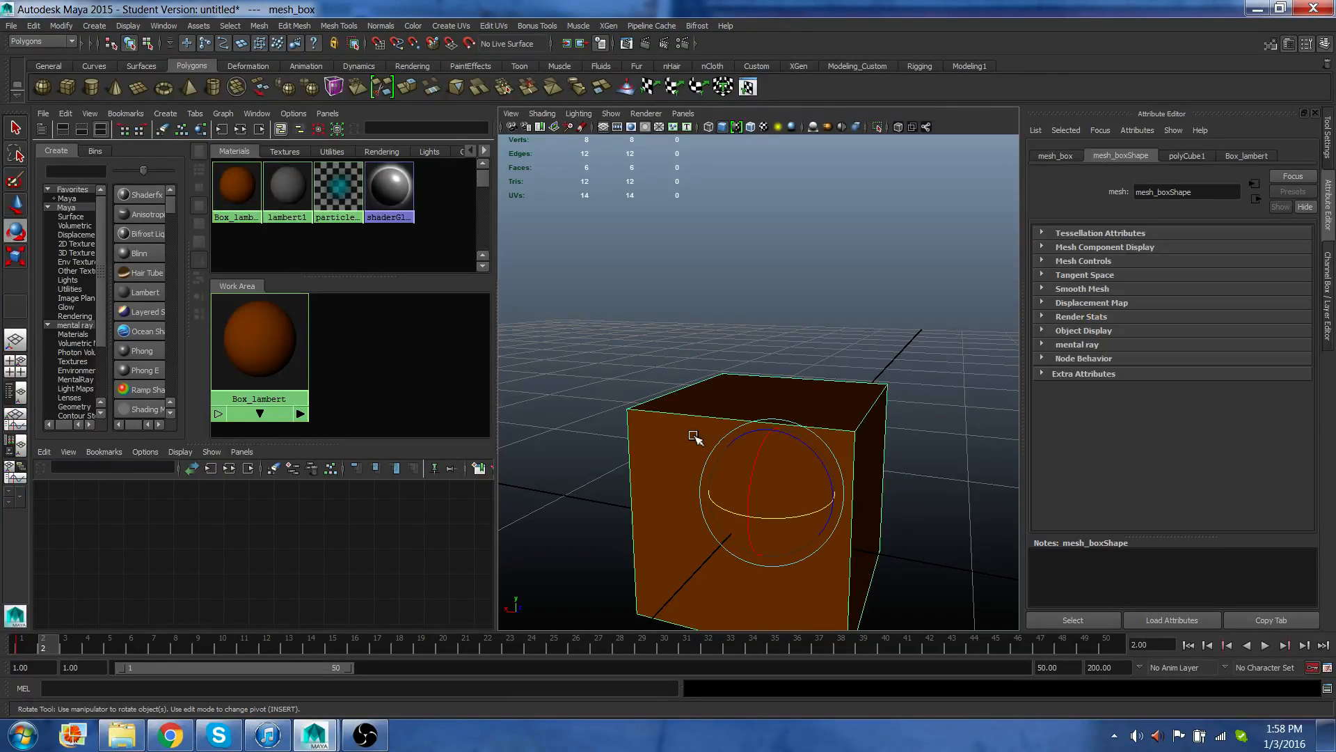
{"action": "right_click_drag", "start_coordinate": [689, 435], "coordinate": [740, 378]}
{"action": "left_click", "coordinate": [703, 465]}
{"action": "right_click_drag", "start_coordinate": [668, 434], "coordinate": [668, 394]}
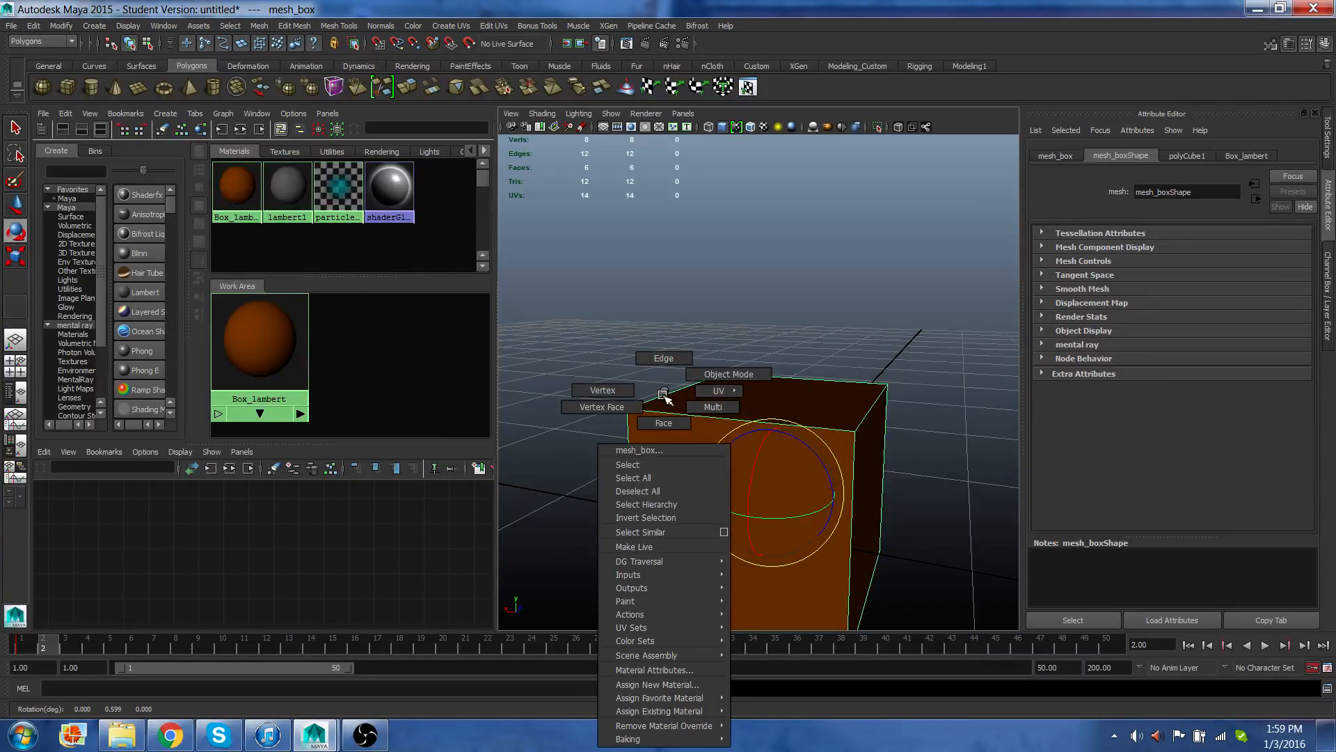
{"action": "right_click_drag", "start_coordinate": [665, 395], "coordinate": [668, 378]}
{"action": "left_click", "coordinate": [689, 413]}
{"action": "left_click", "coordinate": [670, 423]}
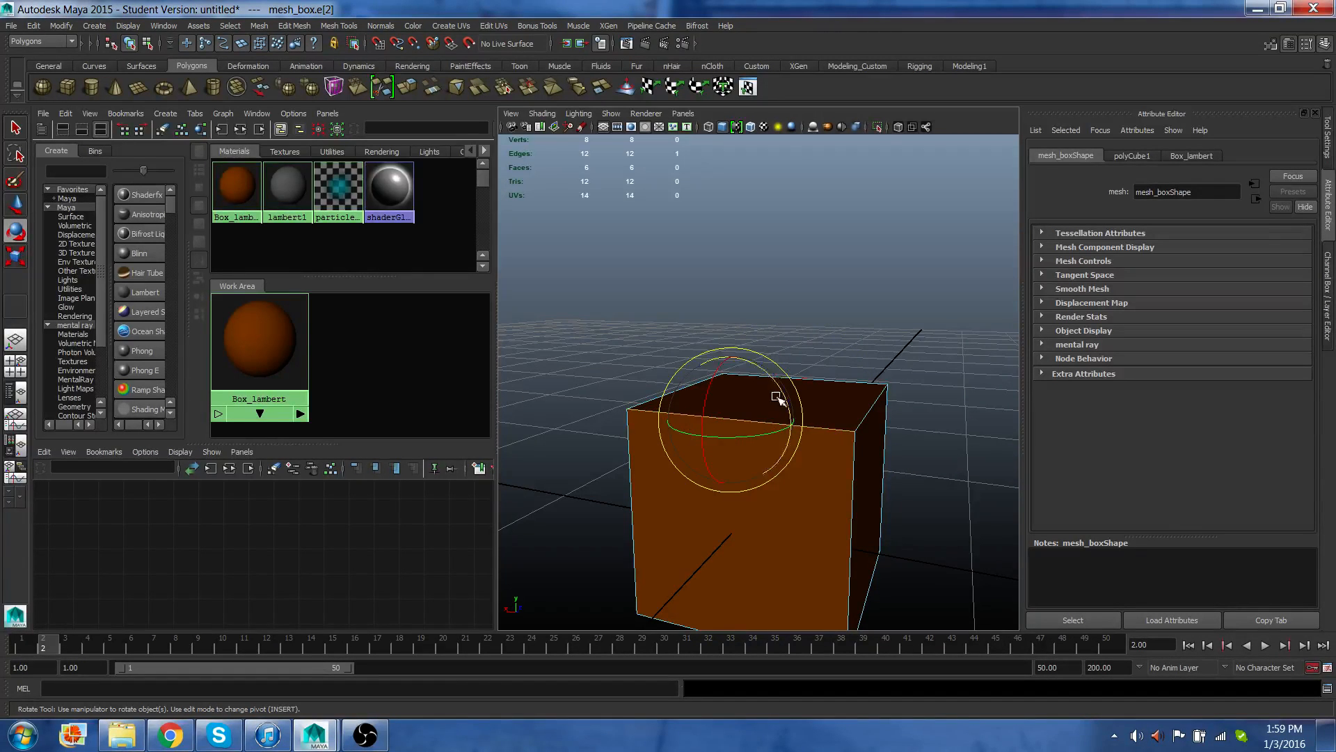
Rotate the selected top edge, then undo the rotation.
{"action": "mouse_move", "coordinate": [777, 381]}
{"action": "left_mouse_down"}
{"action": "mouse_move", "coordinate": [793, 393]}
{"action": "mouse_move", "coordinate": [771, 365]}
{"action": "left_mouse_up"}
{"action": "key", "text": "ctrl+z"}
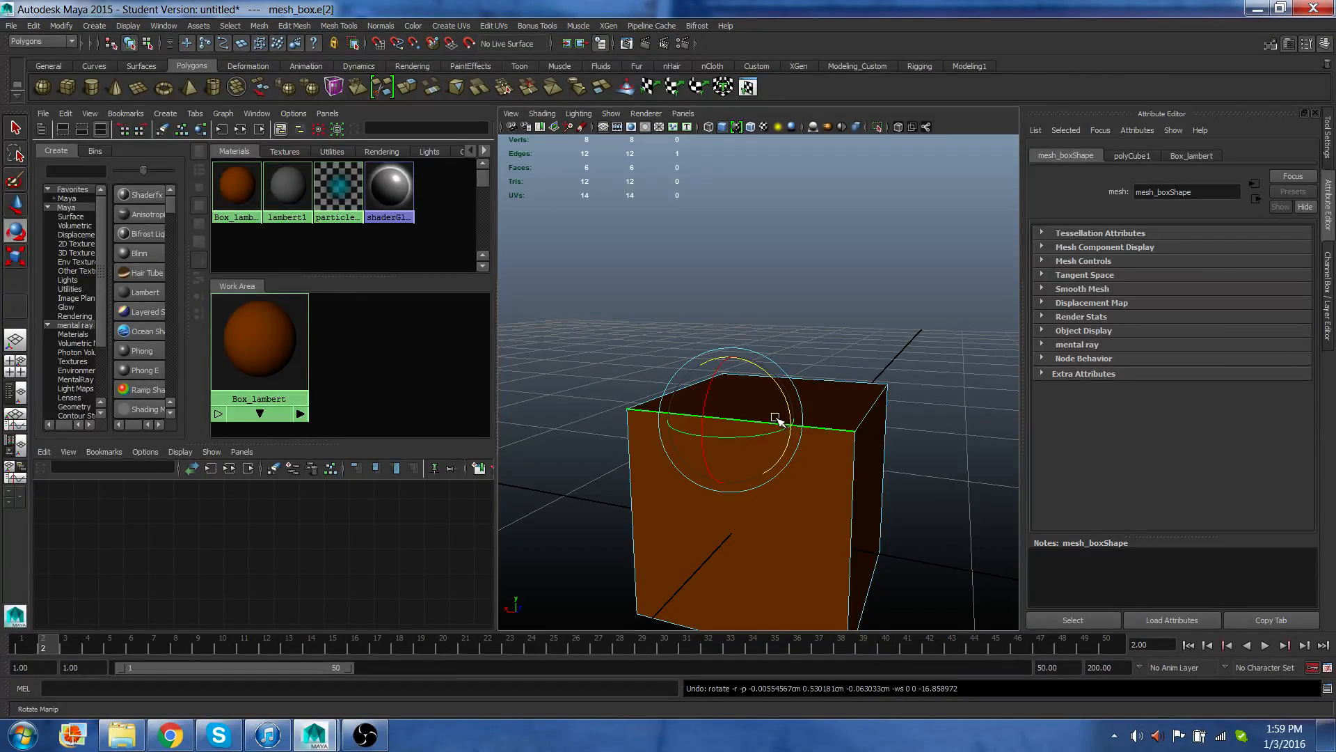
Scale the selected top front edge shorter with the Scale tool.
{"action": "key", "text": "w"}
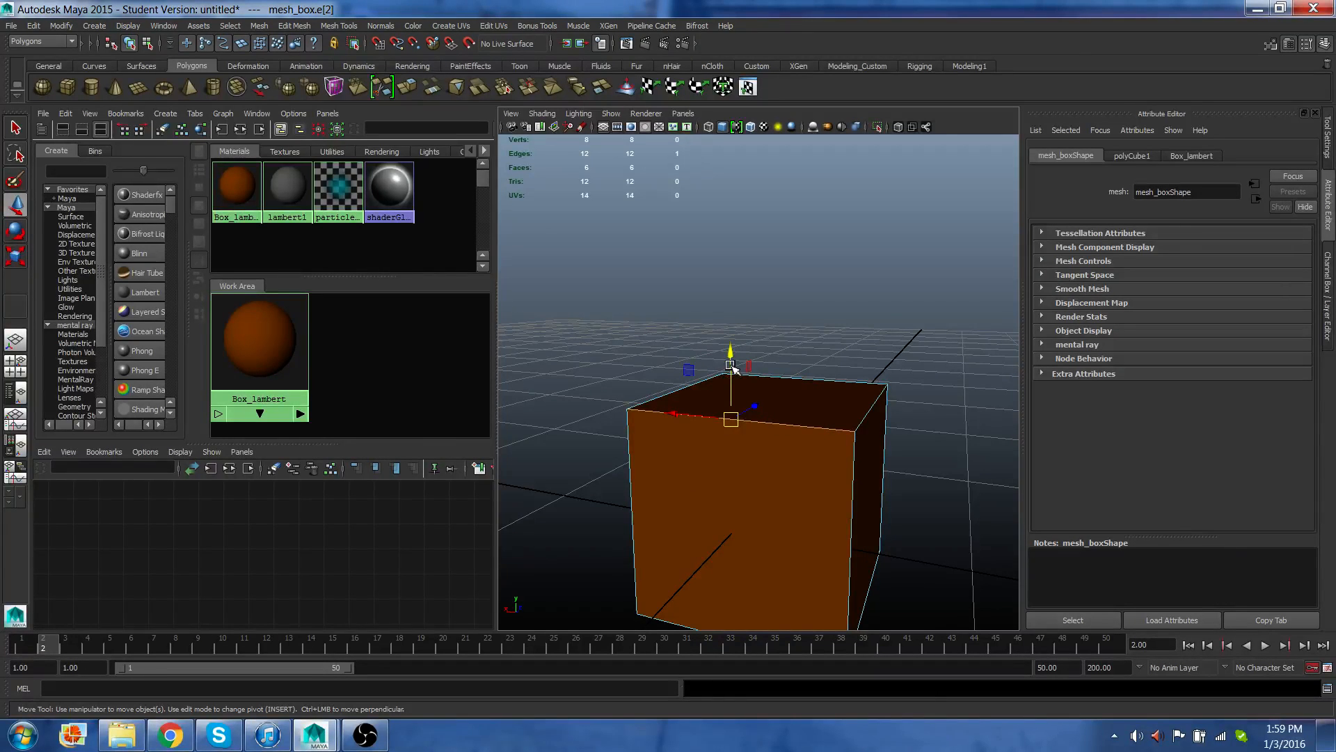
{"action": "key", "text": "e"}
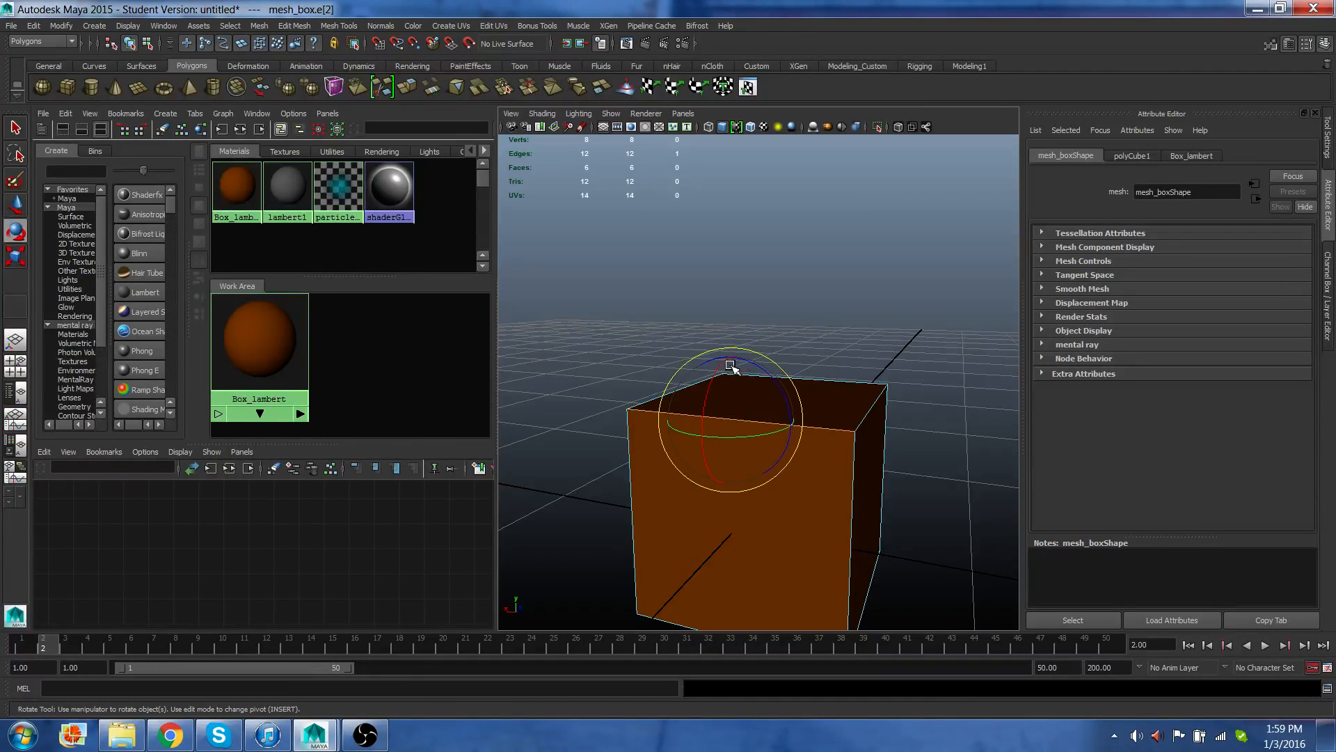
{"action": "key", "text": "r"}
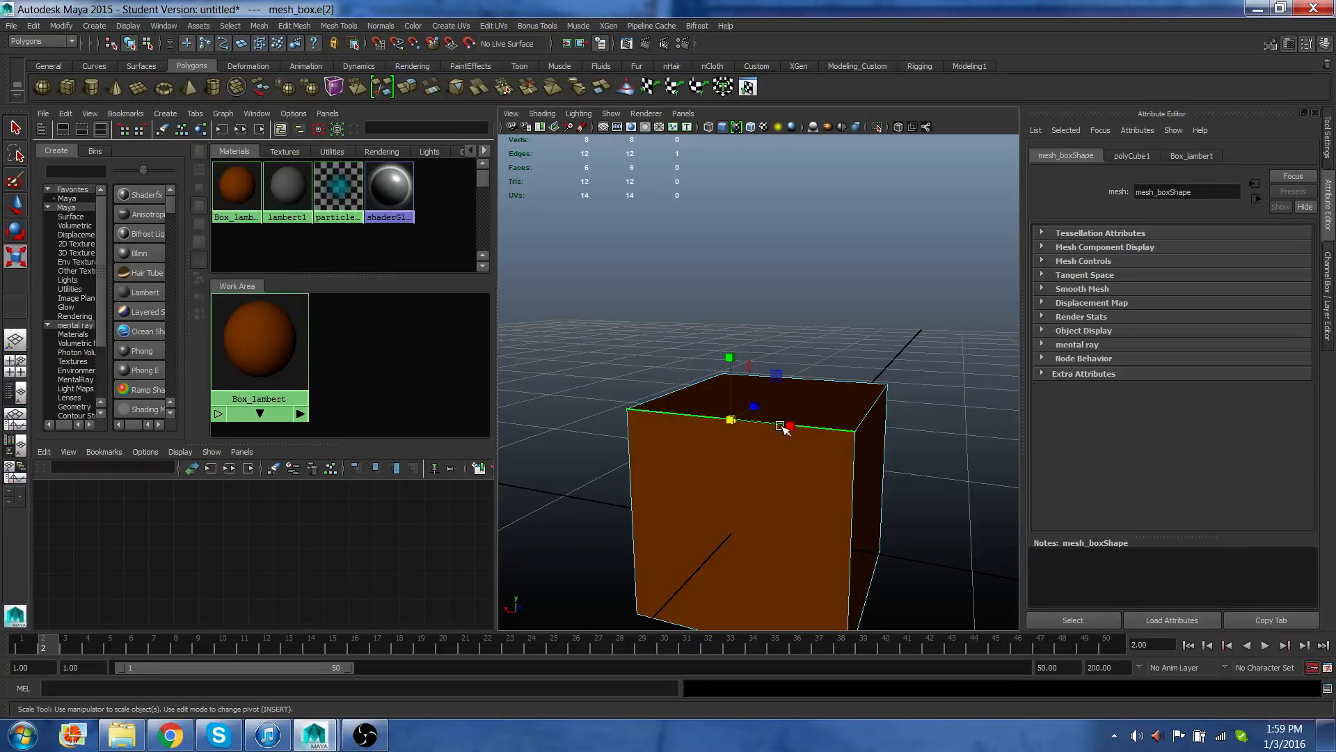
{"action": "left_click_drag", "start_coordinate": [795, 426], "coordinate": [765, 423]}
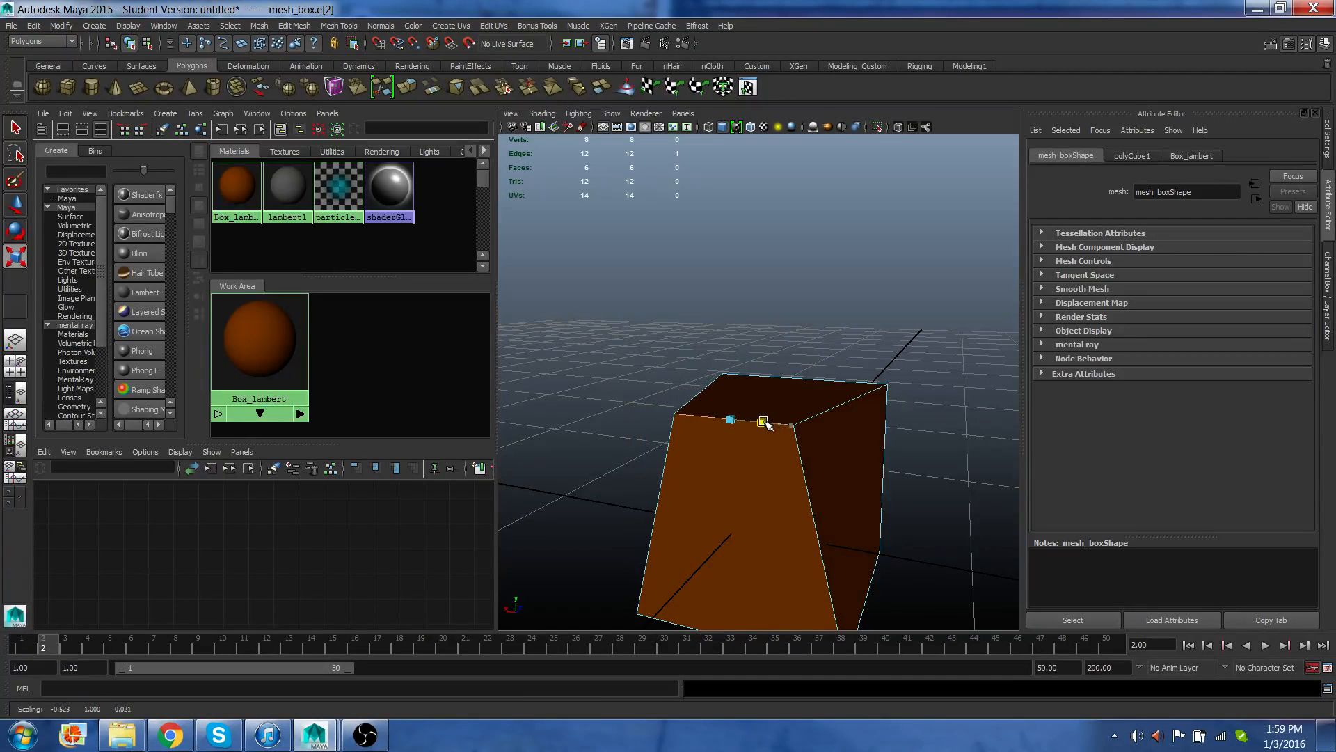
Move the selected top edge with the Move tool.
{"action": "key", "text": "w"}
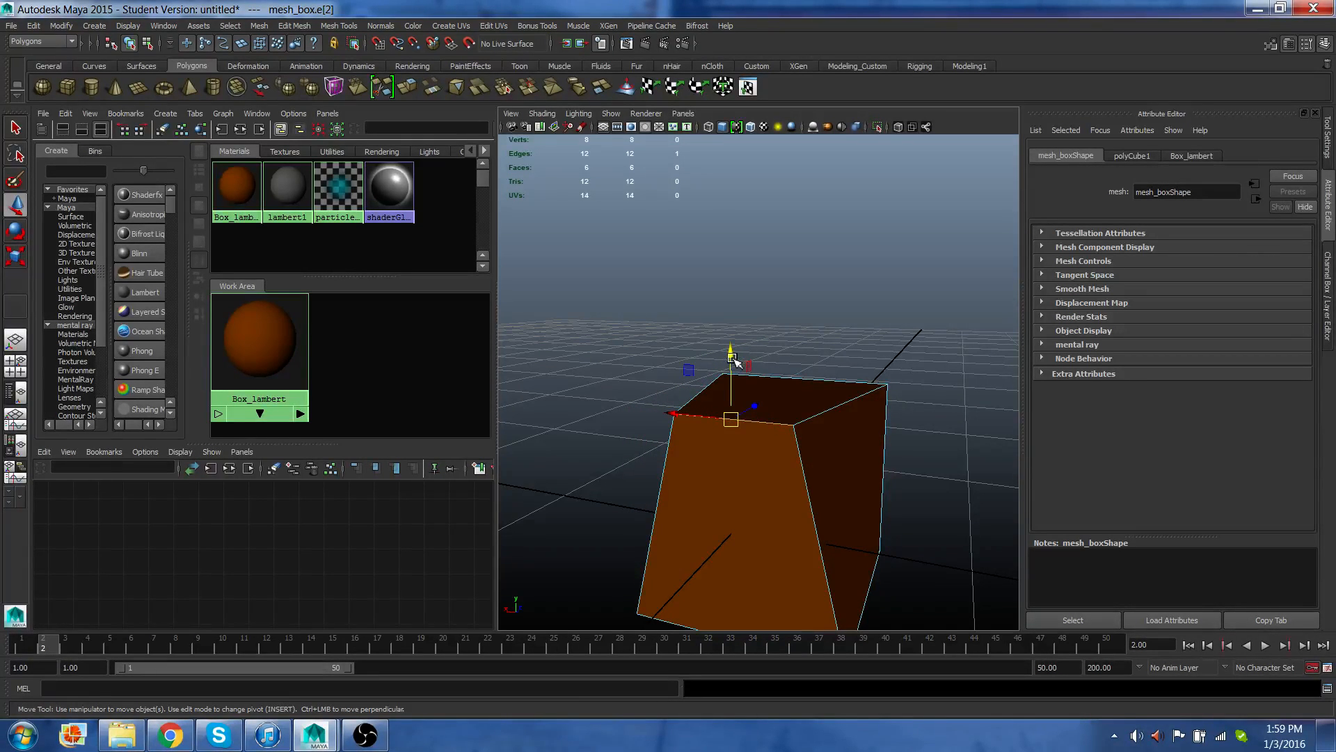
{"action": "left_click_drag", "start_coordinate": [735, 361], "coordinate": [728, 301]}
{"action": "left_click_drag", "start_coordinate": [731, 446], "coordinate": [657, 498], "text": "alt"}
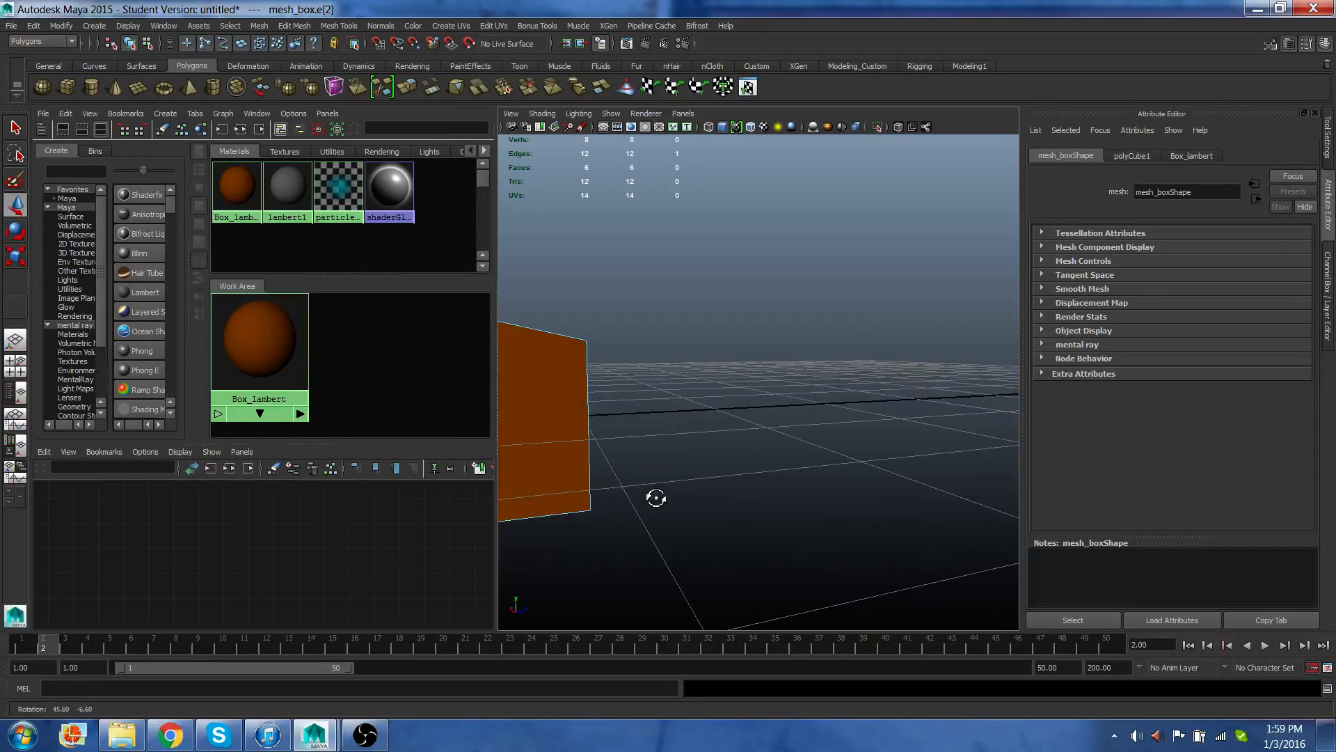
{"action": "middle_click_drag", "start_coordinate": [644, 471], "coordinate": [782, 468], "text": "alt"}
{"action": "left_click_drag", "start_coordinate": [781, 469], "coordinate": [758, 442], "text": "alt"}
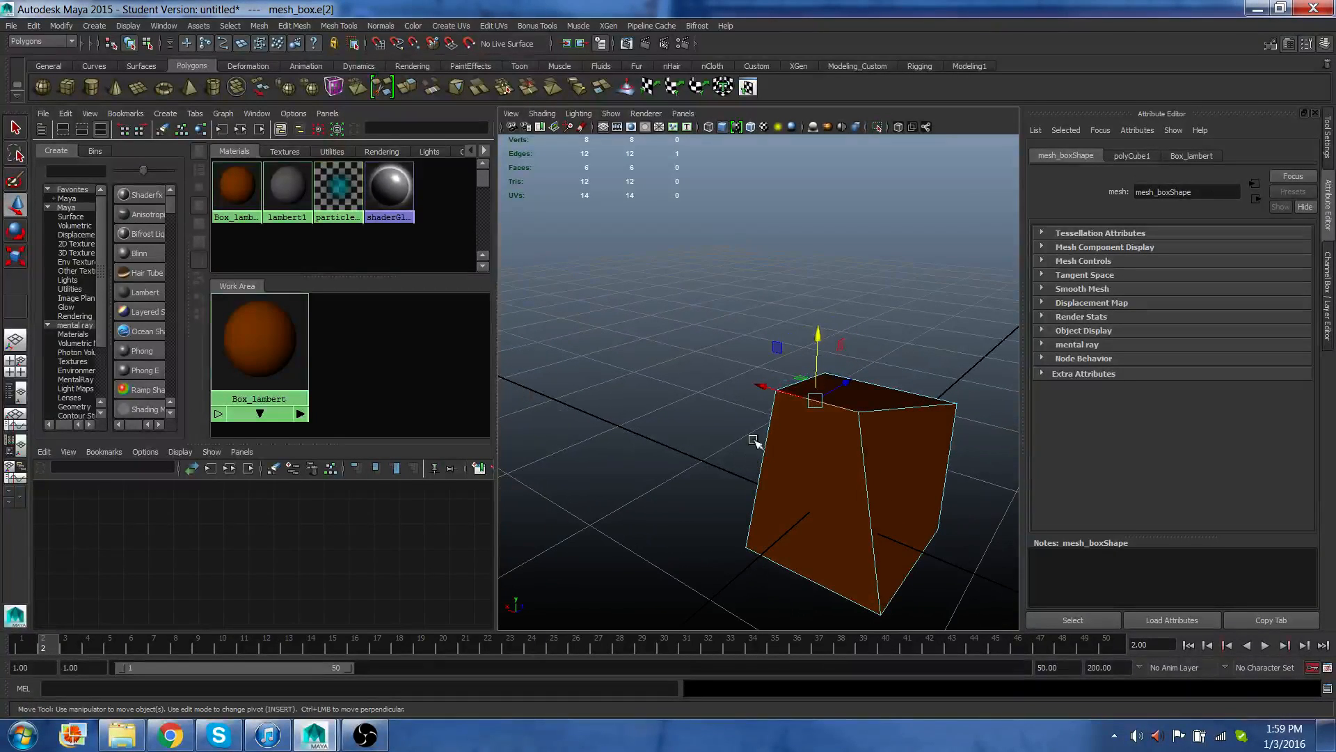
{"action": "right_click_drag", "start_coordinate": [858, 392], "coordinate": [855, 422]}
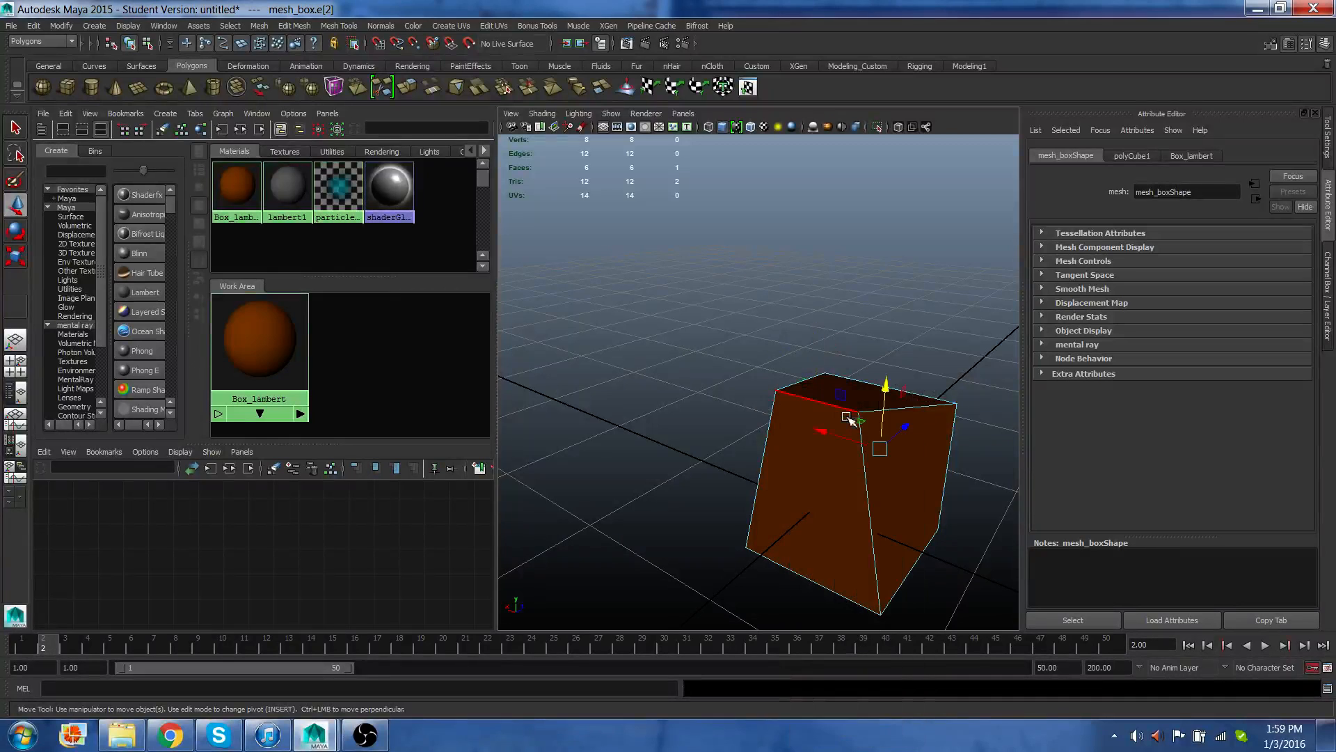
Switch to Face mode, select the cube's front face and move it, then undo the move.
{"action": "left_click", "coordinate": [848, 452]}
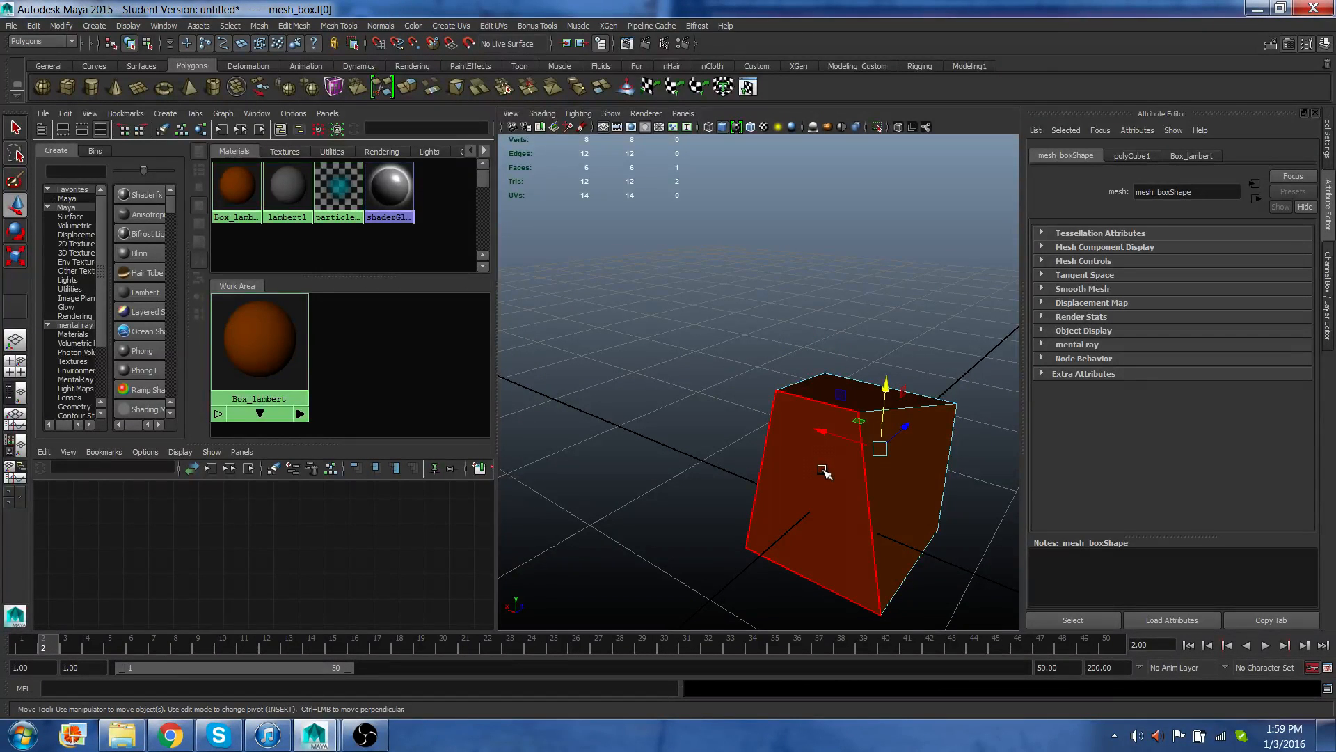
{"action": "left_click", "coordinate": [823, 473]}
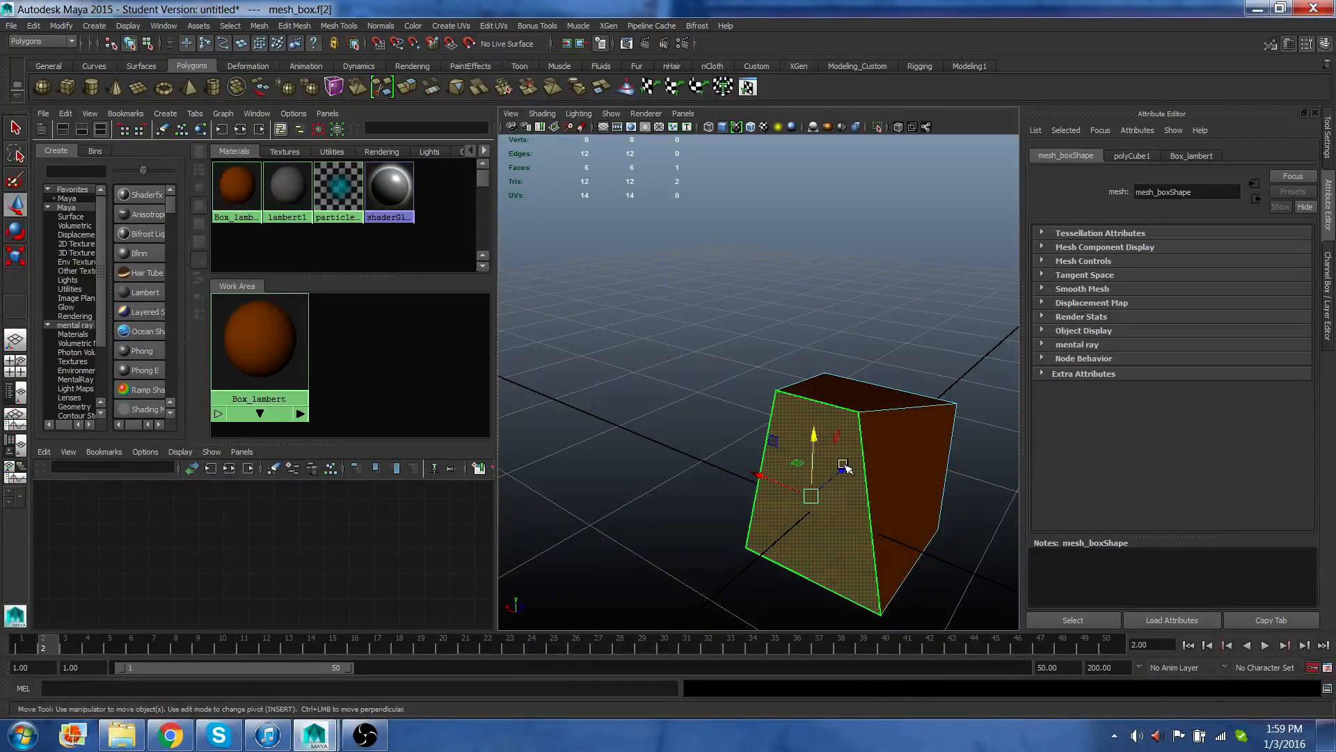
{"action": "left_click_drag", "start_coordinate": [843, 464], "coordinate": [751, 536]}
{"action": "key", "text": "ctrl+z"}
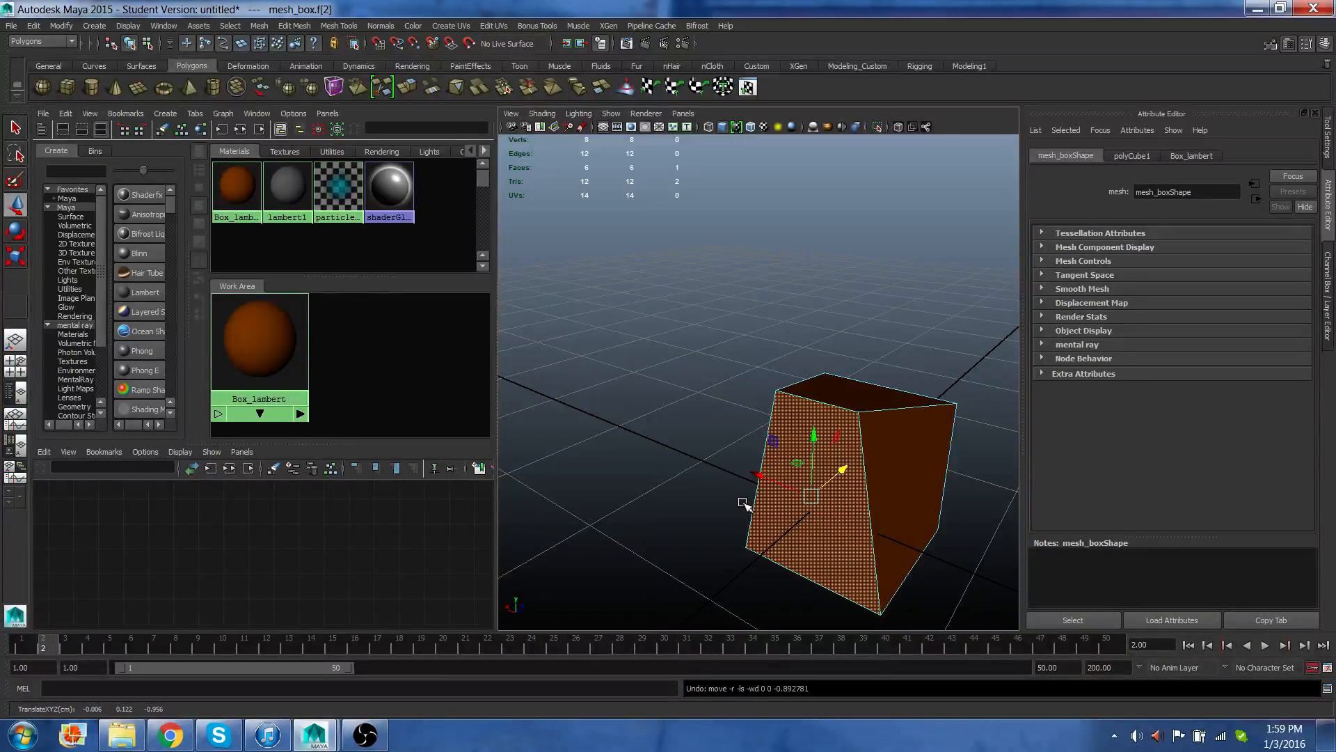
Rotate the selected front face, then undo the rotation.
{"action": "key", "text": "e"}
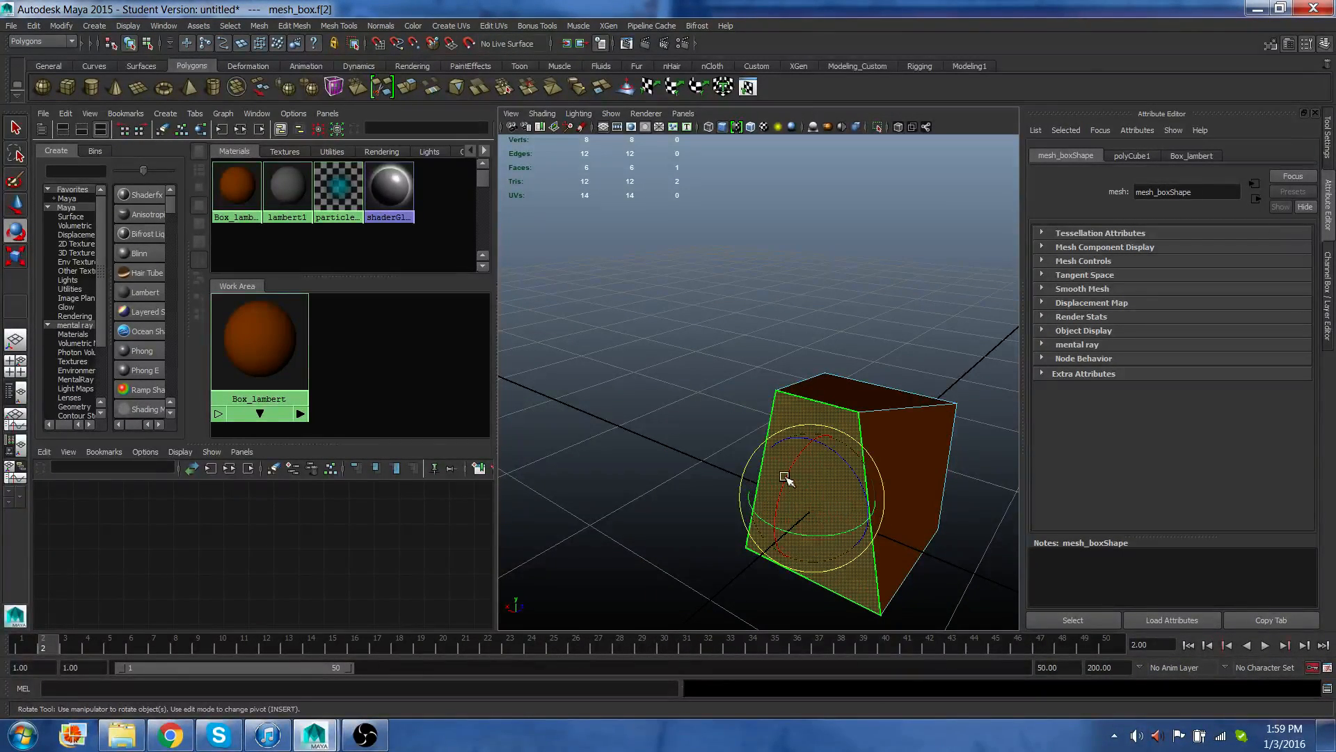
{"action": "left_click_drag", "start_coordinate": [785, 476], "coordinate": [796, 440]}
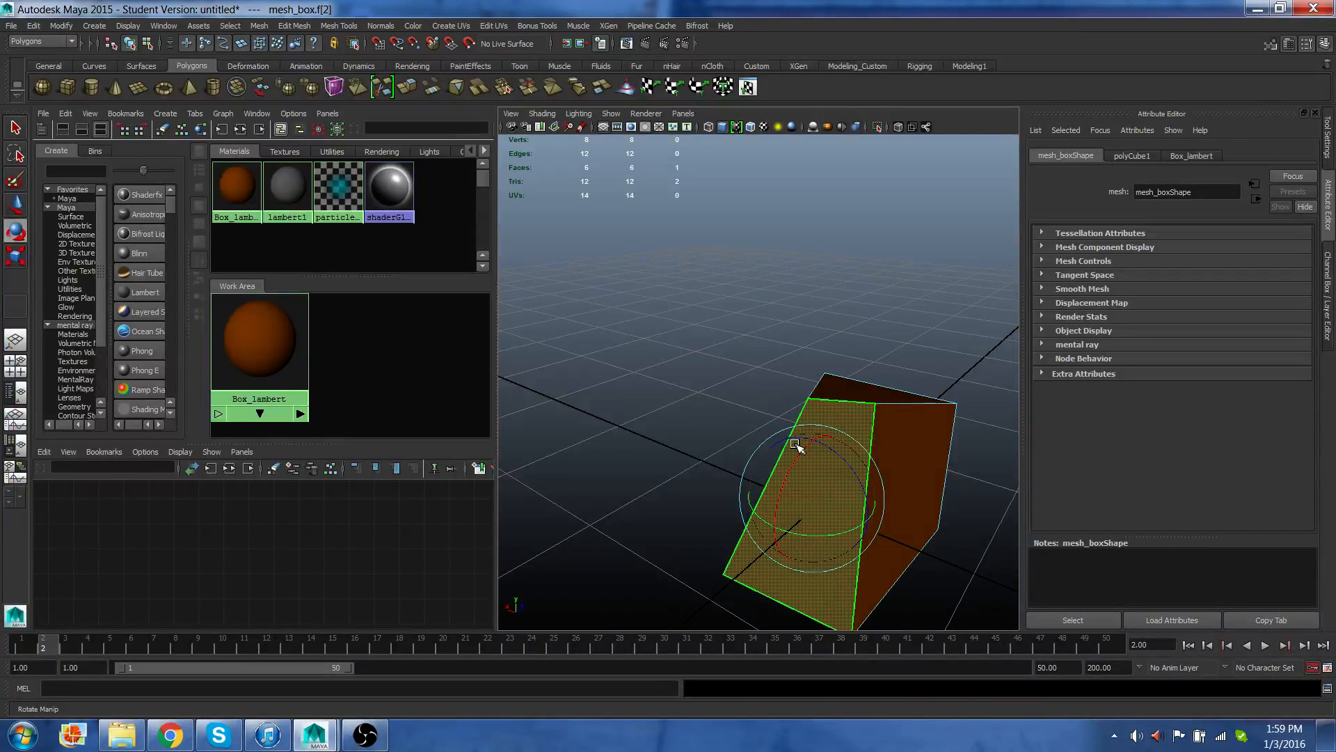
{"action": "key", "text": "ctrl+z"}
Scale the front face smaller with the Scale tool, then move it outward with the Move tool.
{"action": "key", "text": "r"}
{"action": "left_click_drag", "start_coordinate": [811, 496], "coordinate": [728, 522]}
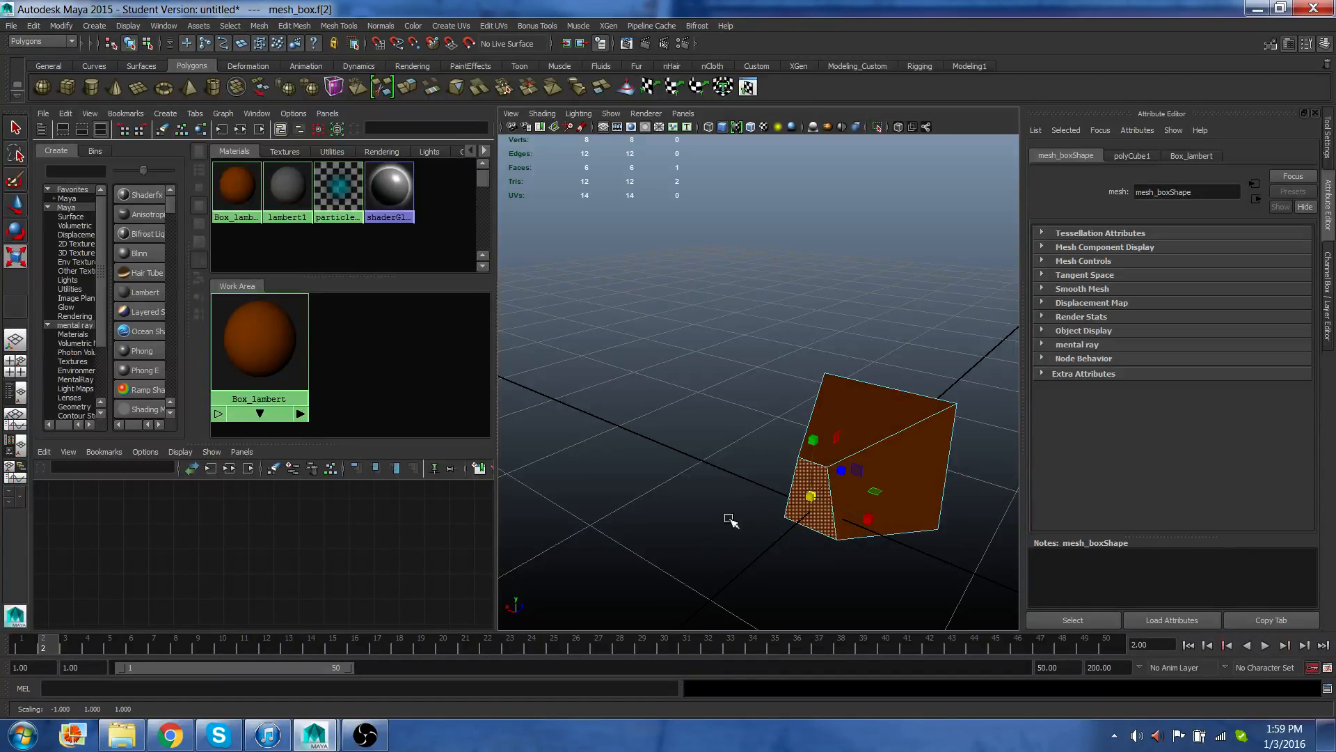
{"action": "key", "text": "w"}
{"action": "left_click_drag", "start_coordinate": [842, 471], "coordinate": [741, 527]}
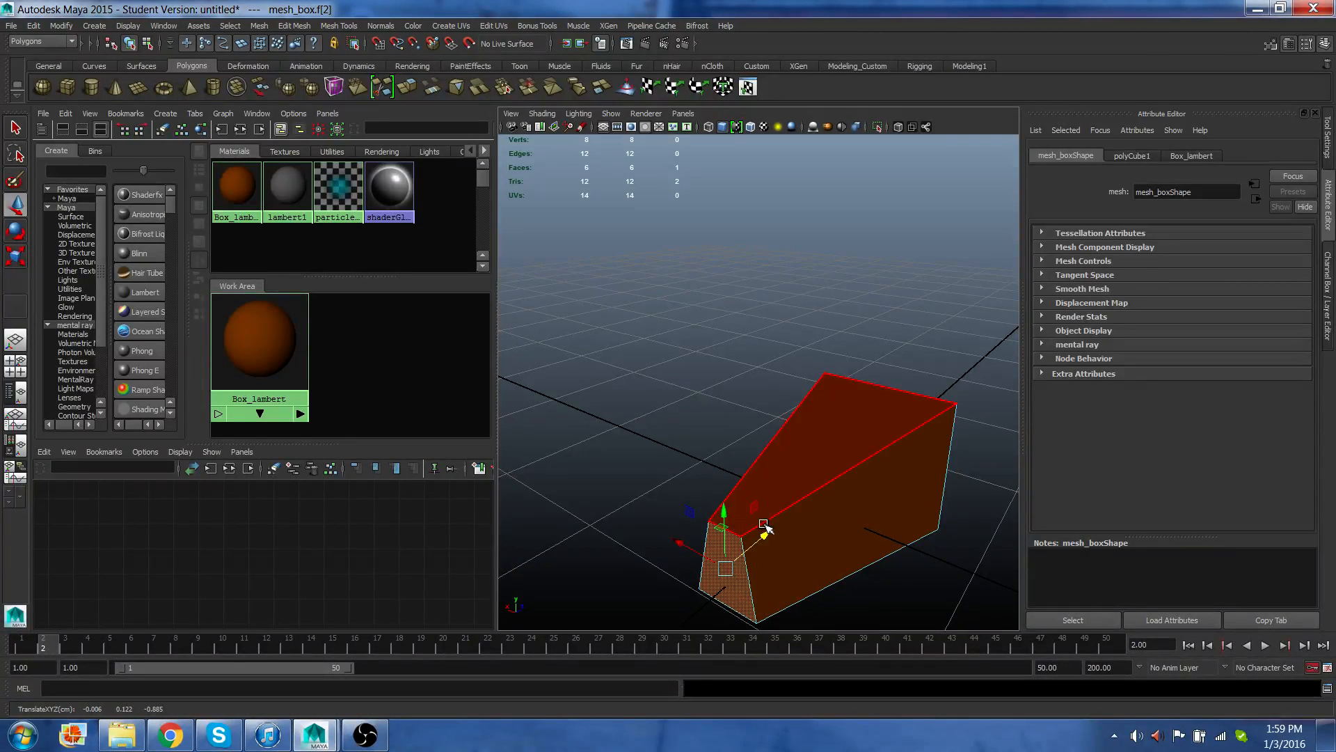
Select and delete the cube's front face, then undo the deletion.
{"action": "scroll", "coordinate": [800, 472], "scroll_direction": "up", "scroll_amount": 5}
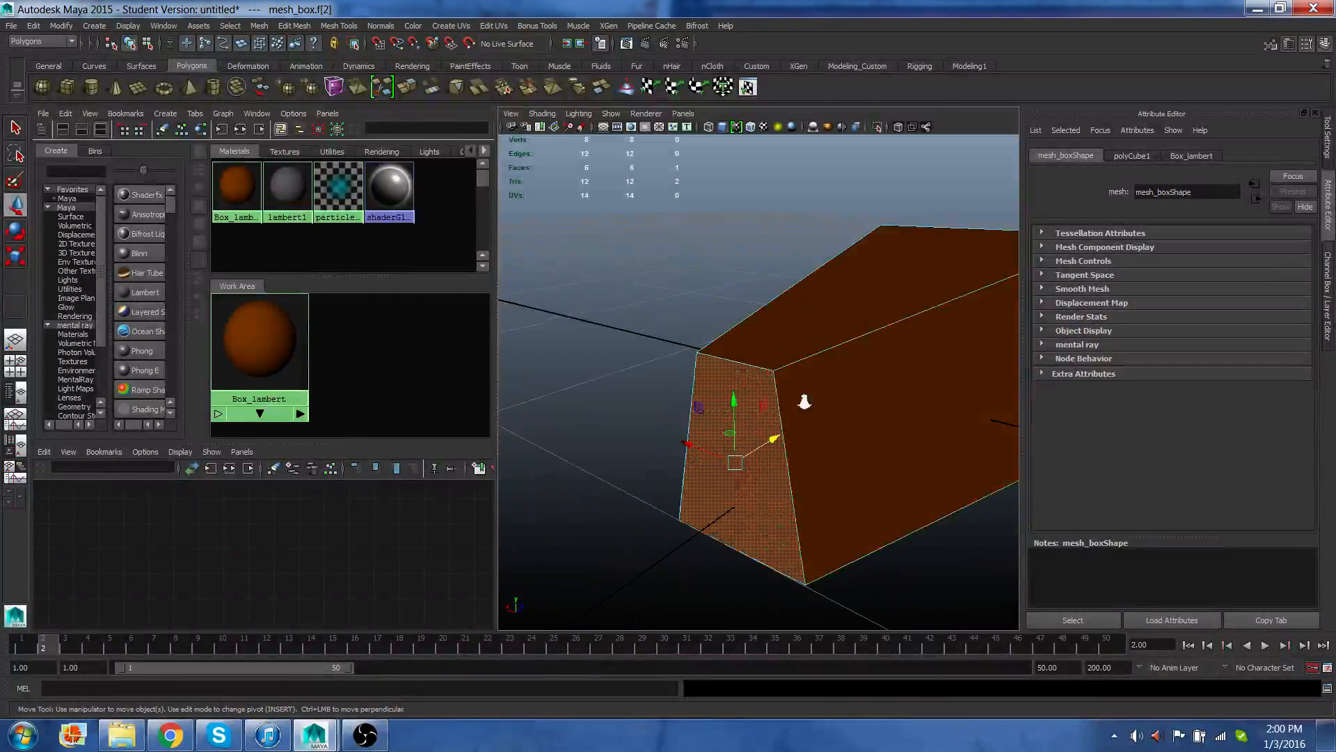
{"action": "scroll", "coordinate": [793, 387], "scroll_direction": "up", "scroll_amount": 3}
{"action": "scroll", "coordinate": [783, 376], "scroll_direction": "down", "scroll_amount": 5}
{"action": "scroll", "coordinate": [781, 379], "scroll_direction": "up", "scroll_amount": 2}
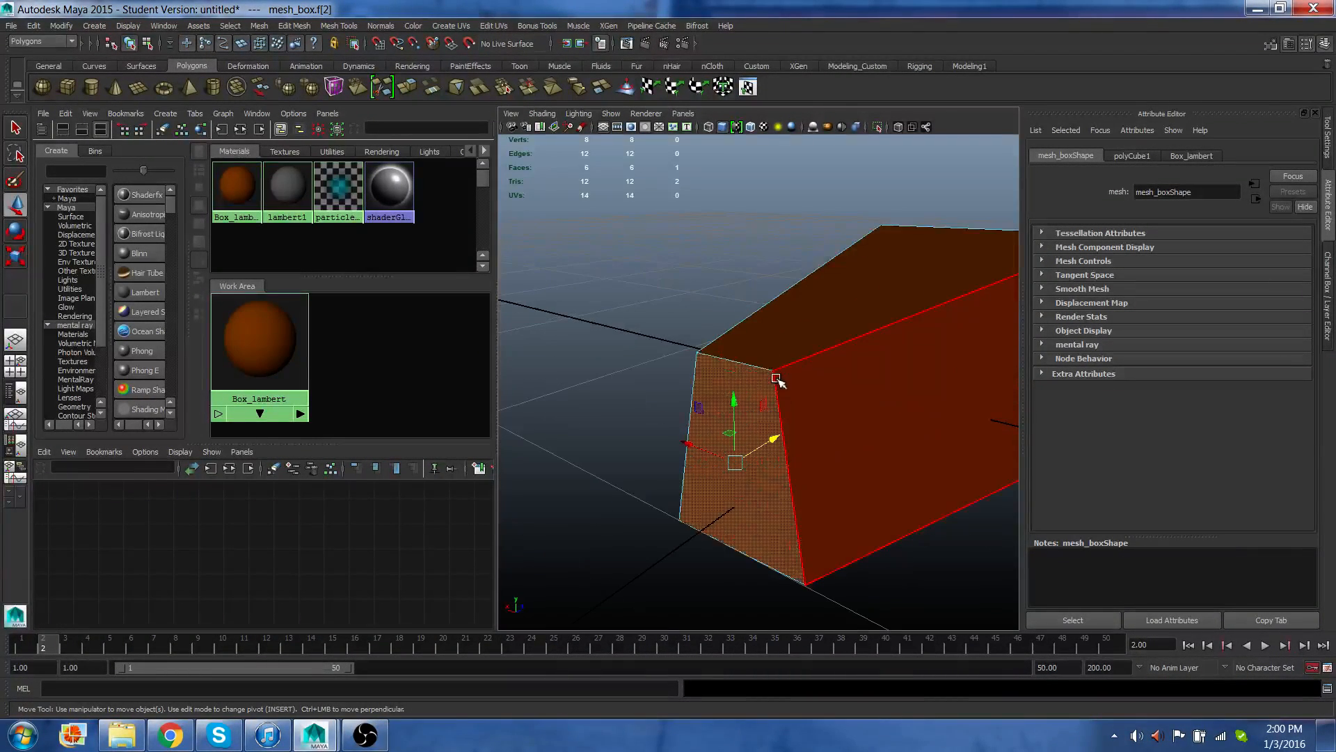
{"action": "right_click", "coordinate": [733, 358]}
{"action": "left_click", "coordinate": [745, 395]}
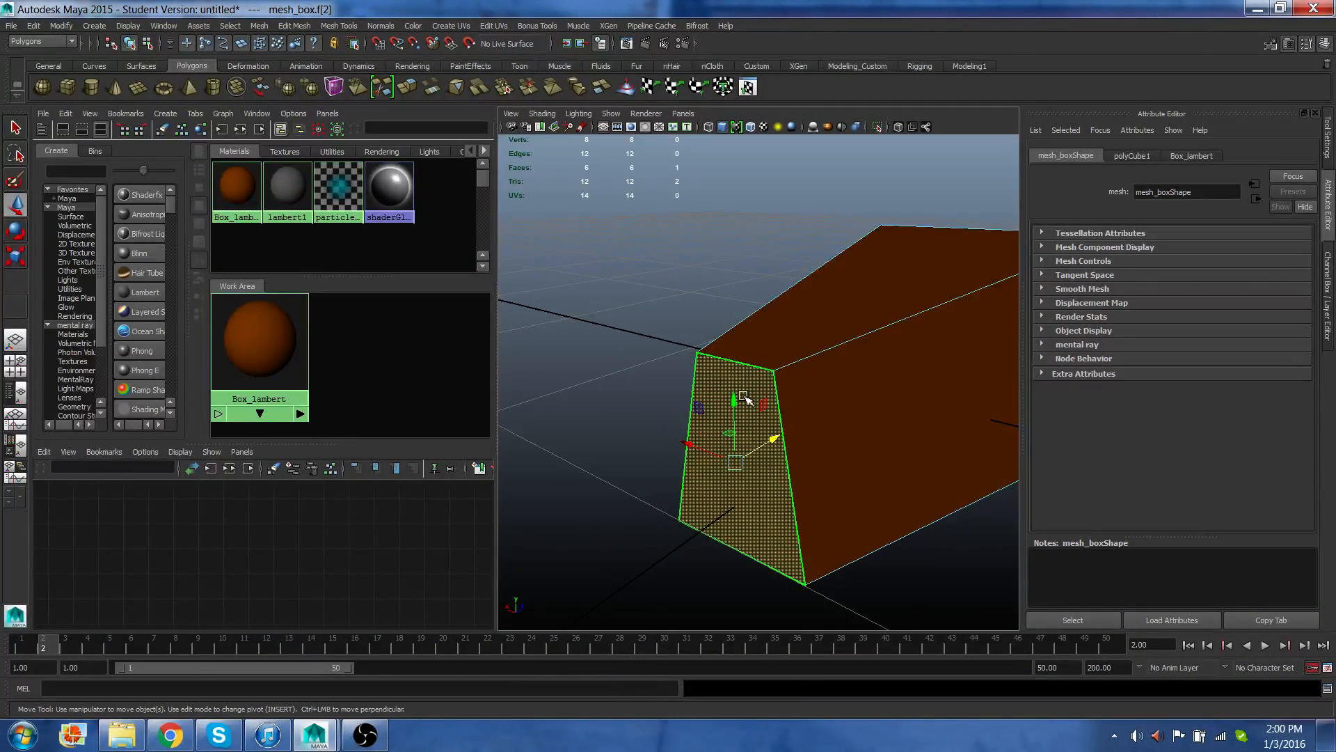
{"action": "key", "text": "Delete"}
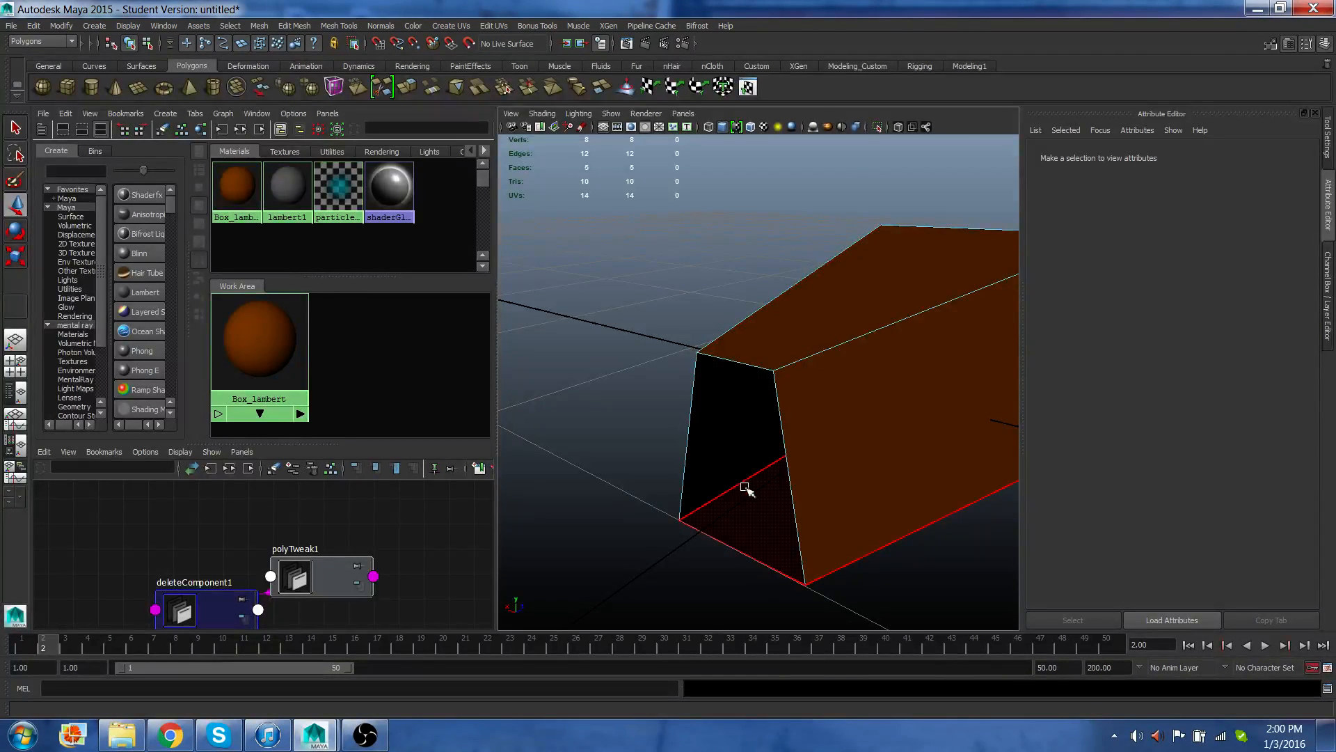
{"action": "left_click_drag", "start_coordinate": [745, 483], "coordinate": [769, 483], "text": "alt"}
{"action": "left_click_drag", "start_coordinate": [781, 420], "coordinate": [749, 418], "text": "alt"}
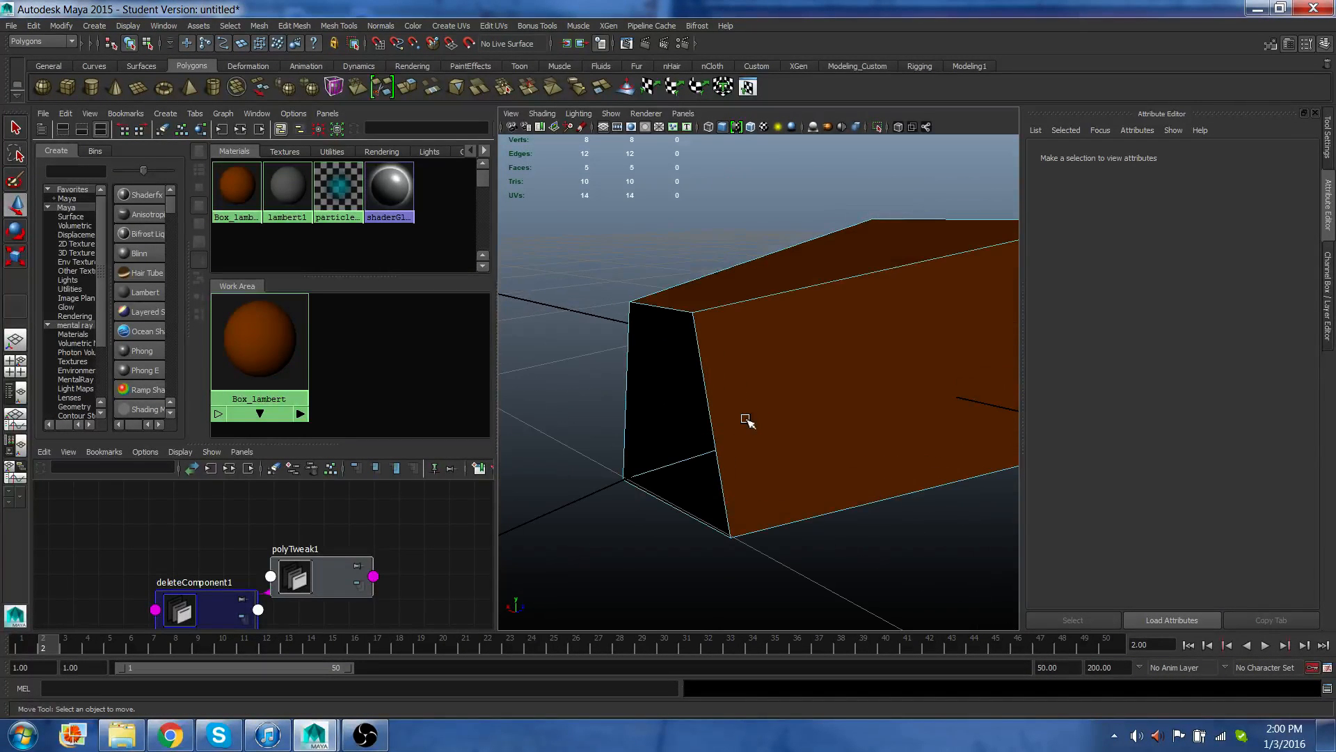
{"action": "key", "text": "ctrl+z"}
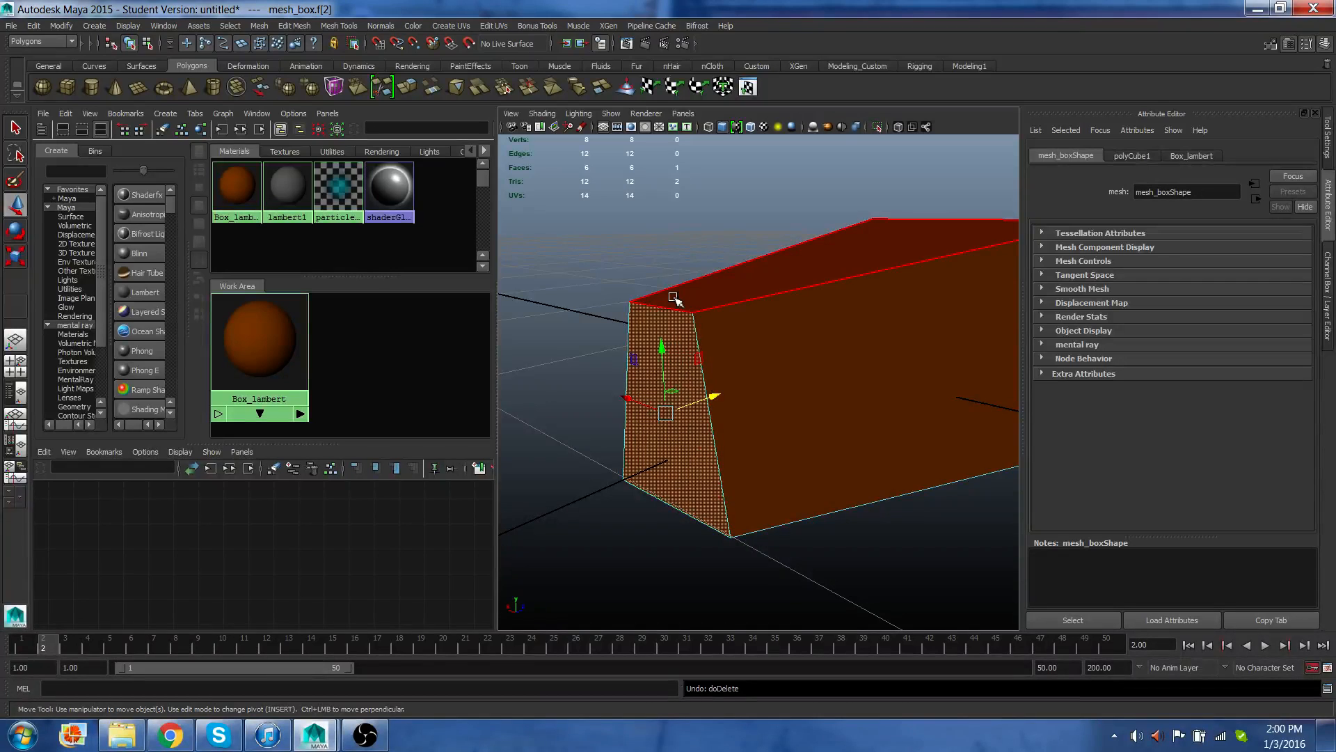
Switch to Vertex mode and select a top corner vertex of the cube's front.
{"action": "right_click_drag", "start_coordinate": [672, 298], "coordinate": [639, 317]}
{"action": "left_click", "coordinate": [633, 305]}
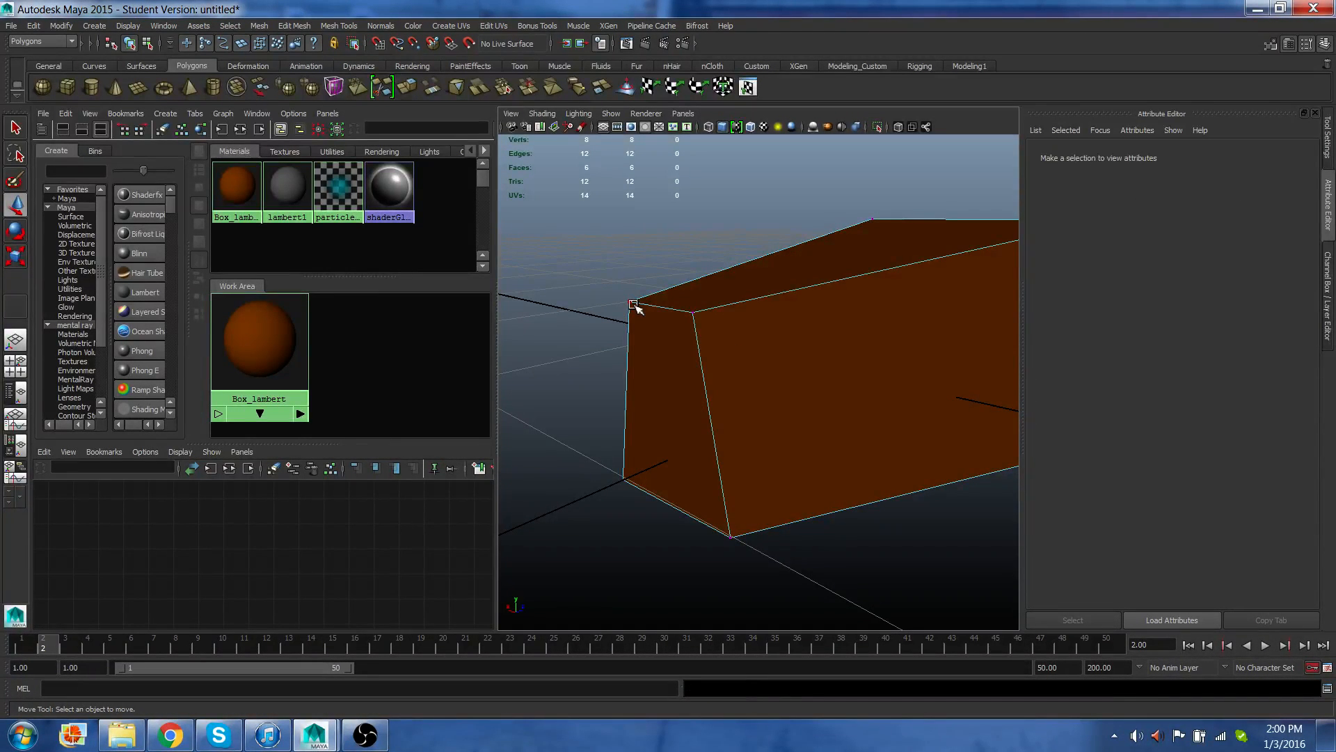
{"action": "left_click_drag", "start_coordinate": [696, 298], "coordinate": [659, 319], "text": "alt"}
{"action": "left_click_drag", "start_coordinate": [732, 341], "coordinate": [785, 346], "text": "alt"}
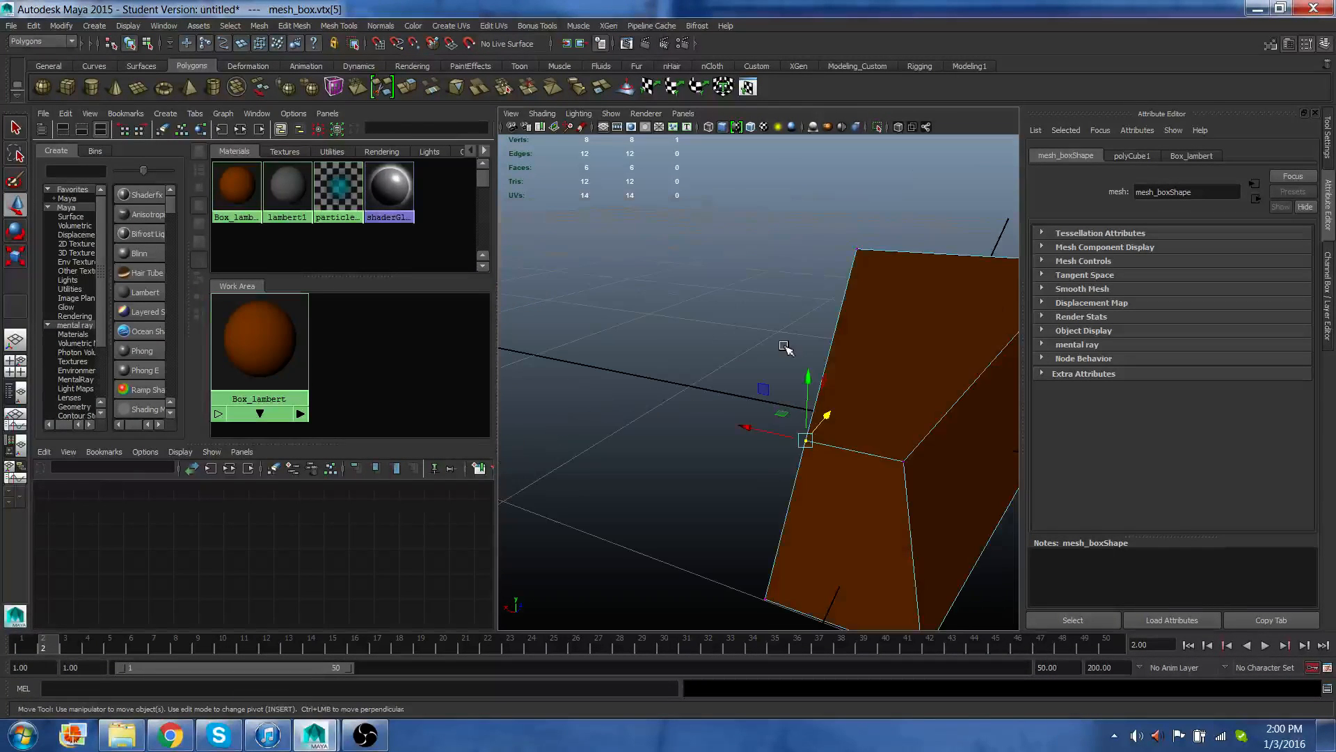
{"action": "left_click_drag", "start_coordinate": [809, 437], "coordinate": [805, 436], "text": "alt"}
Select the neighbouring top vertex, move it, then undo the move.
{"action": "left_click", "coordinate": [833, 437]}
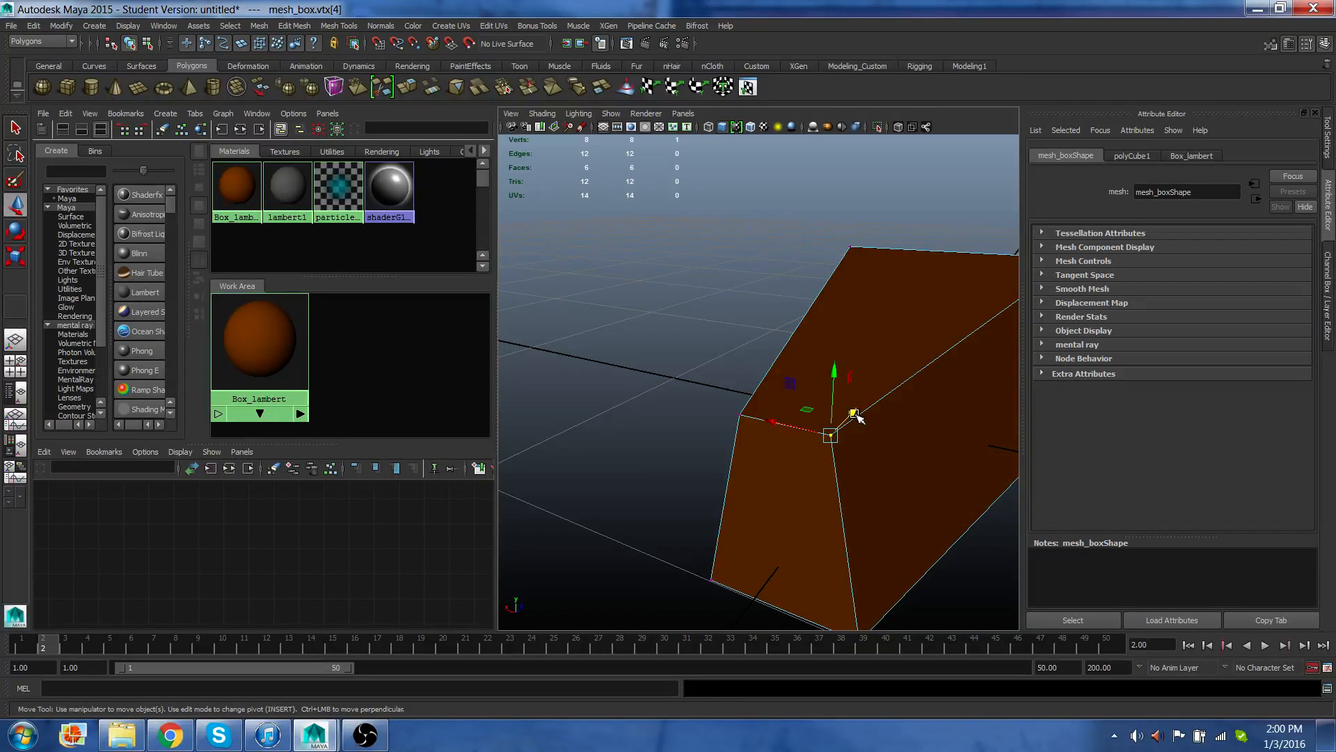
{"action": "left_click_drag", "start_coordinate": [856, 415], "coordinate": [886, 387]}
{"action": "key", "text": "ctrl+z"}
Add the other front top vertex to the selection, scale the pair, then undo the scale.
{"action": "scroll", "coordinate": [844, 401], "scroll_direction": "up", "scroll_amount": 3}
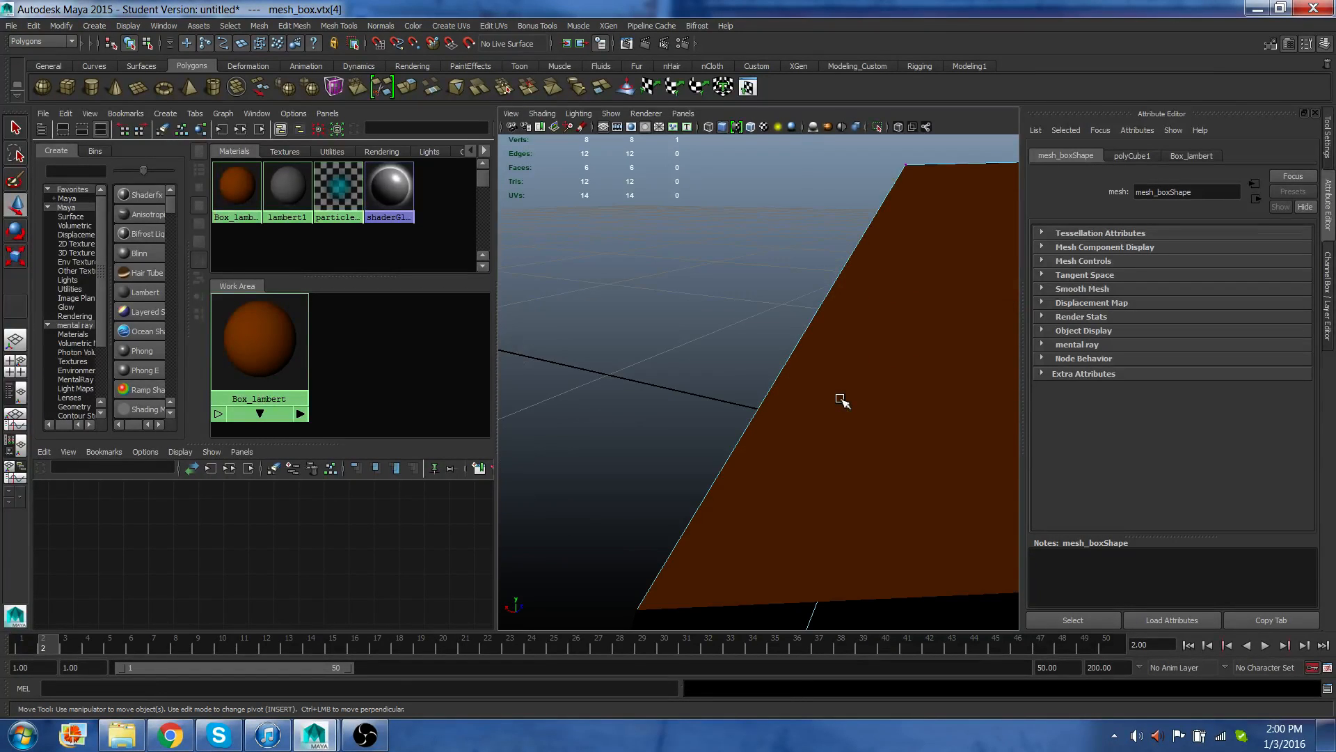
{"action": "scroll", "coordinate": [843, 401], "scroll_direction": "down", "scroll_amount": 3}
{"action": "middle_click_drag", "start_coordinate": [856, 374], "coordinate": [787, 358], "text": "alt"}
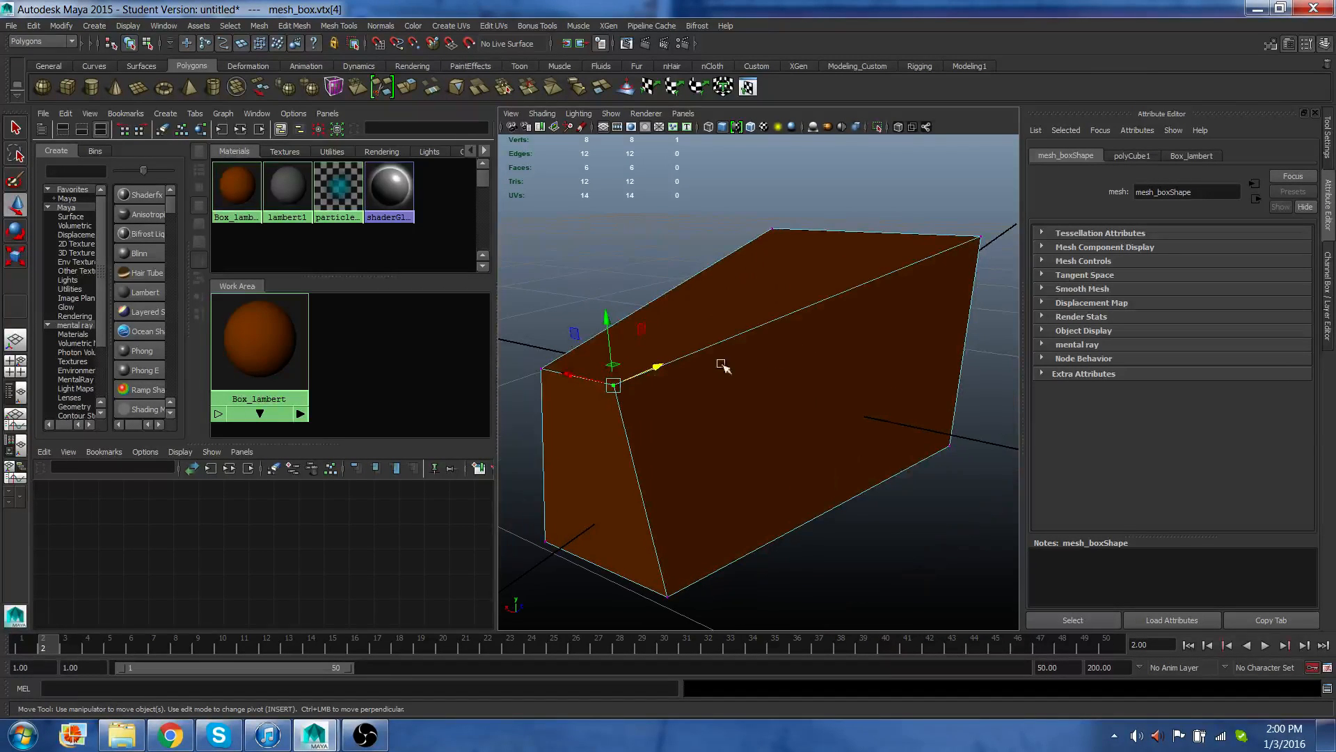
{"action": "left_click", "coordinate": [543, 369], "text": "shift"}
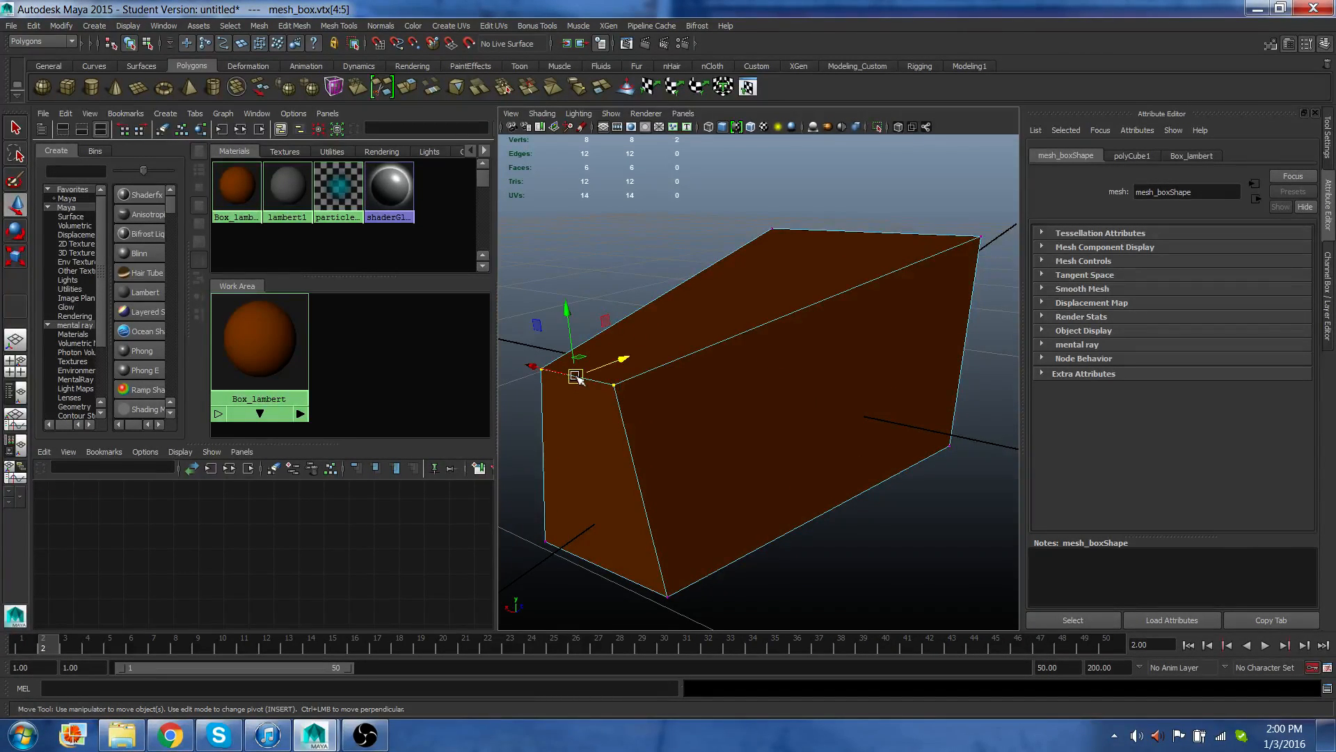
{"action": "key", "text": "r"}
{"action": "left_click_drag", "start_coordinate": [581, 381], "coordinate": [553, 377]}
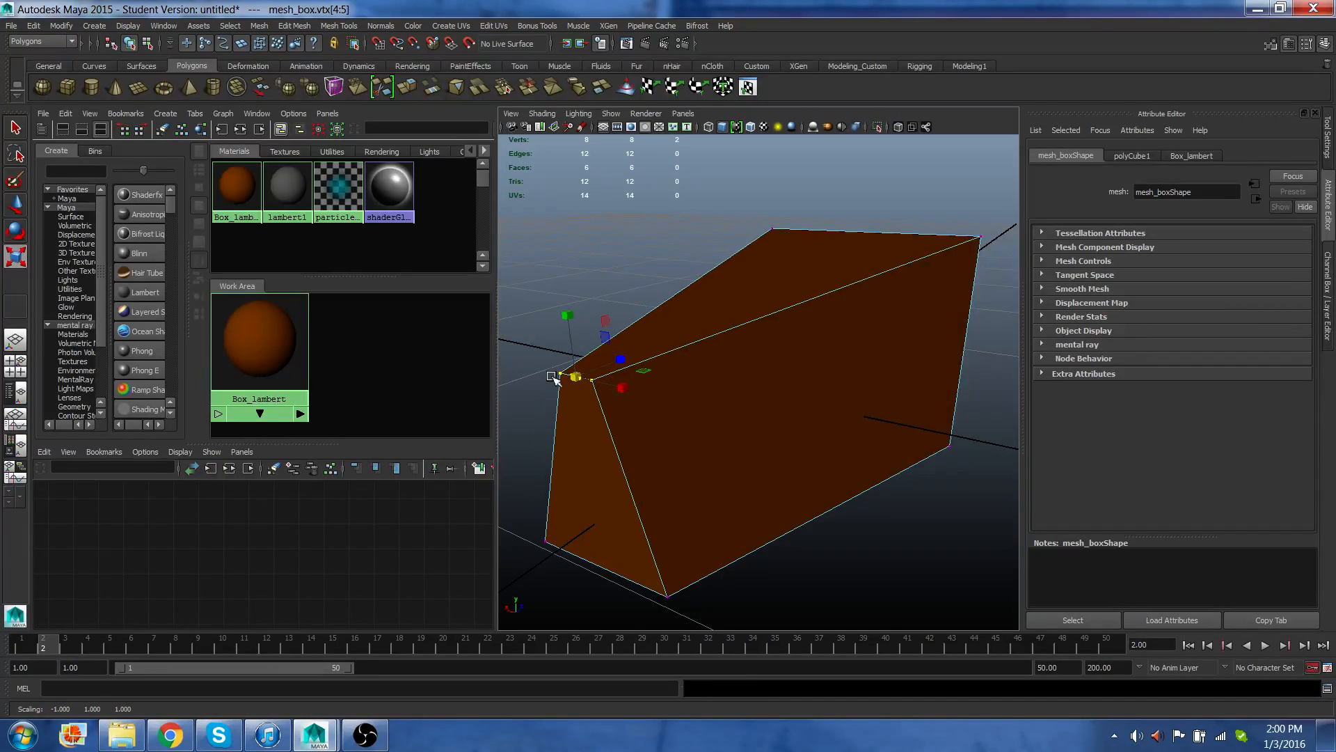
{"action": "key", "text": "ctrl+z"}
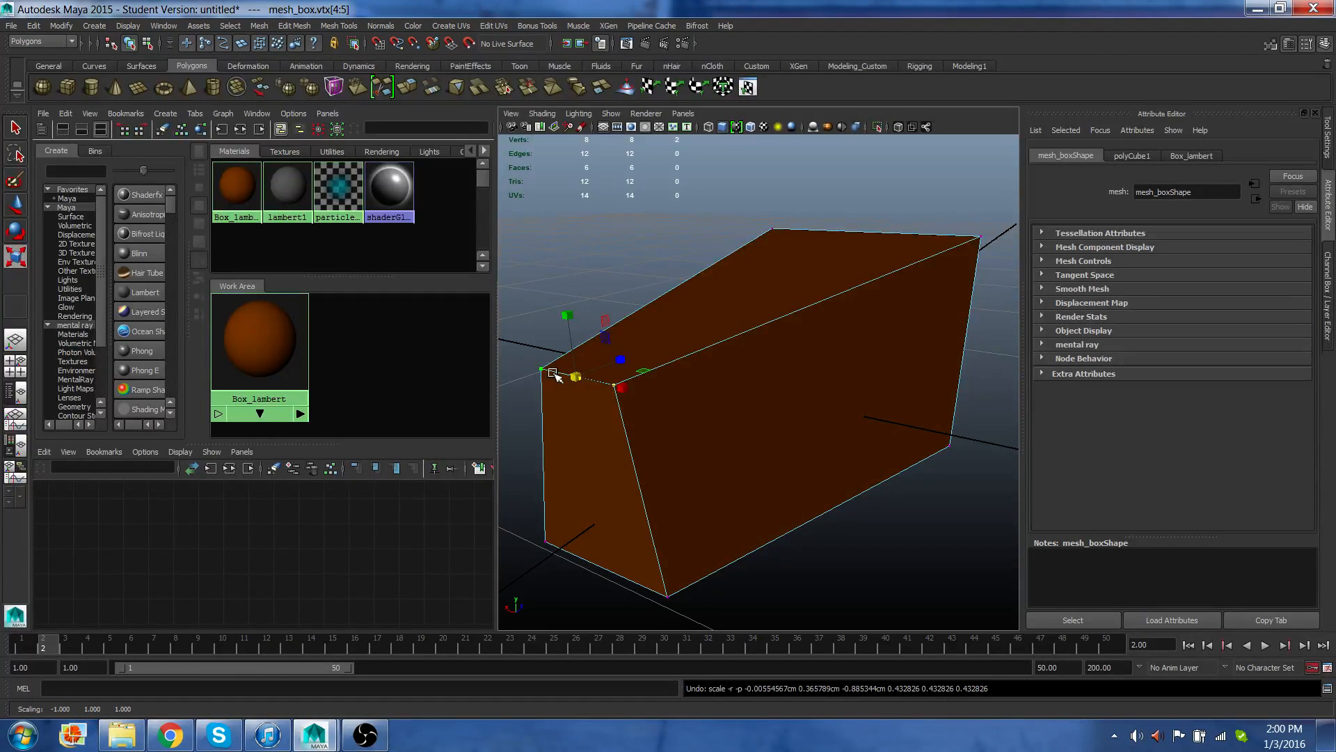
Rotate the two selected vertices, then undo the rotation.
{"action": "key", "text": "e"}
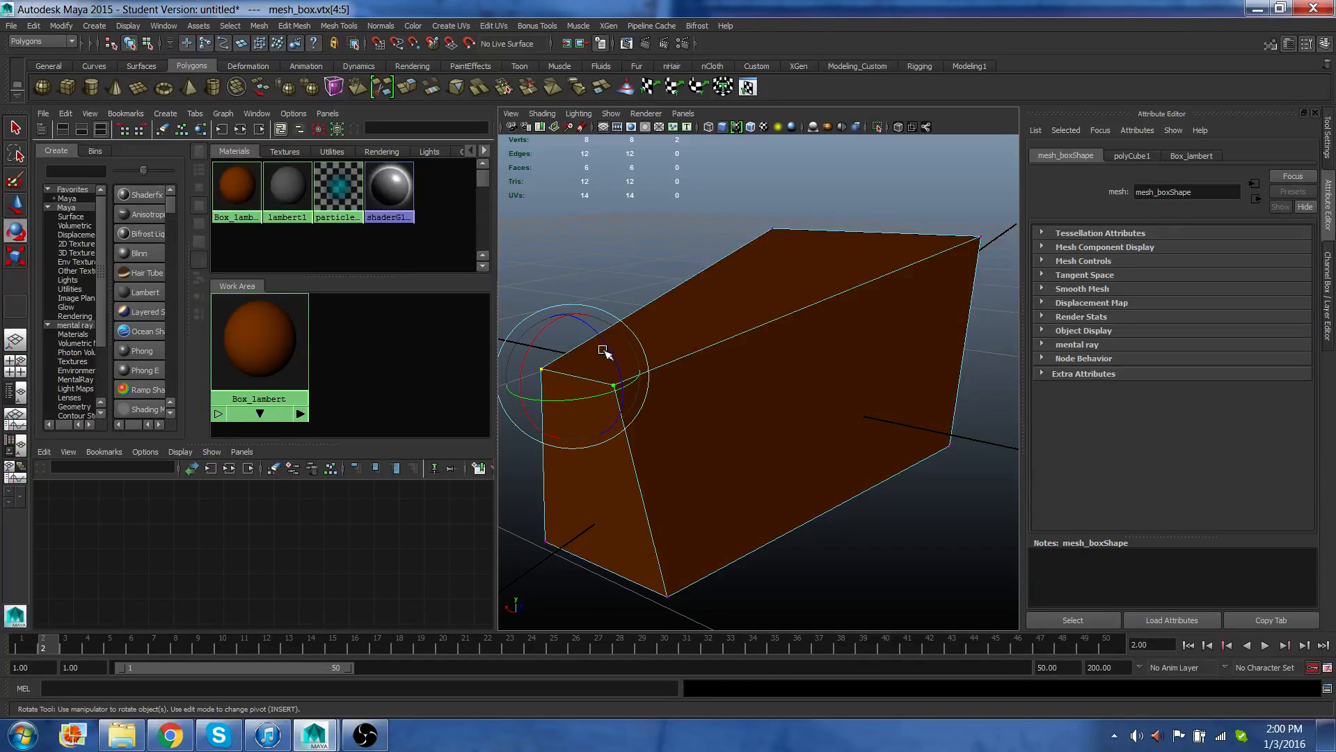
{"action": "mouse_move", "coordinate": [604, 351]}
{"action": "left_mouse_down"}
{"action": "mouse_move", "coordinate": [615, 384]}
{"action": "mouse_move", "coordinate": [592, 328]}
{"action": "left_mouse_up"}
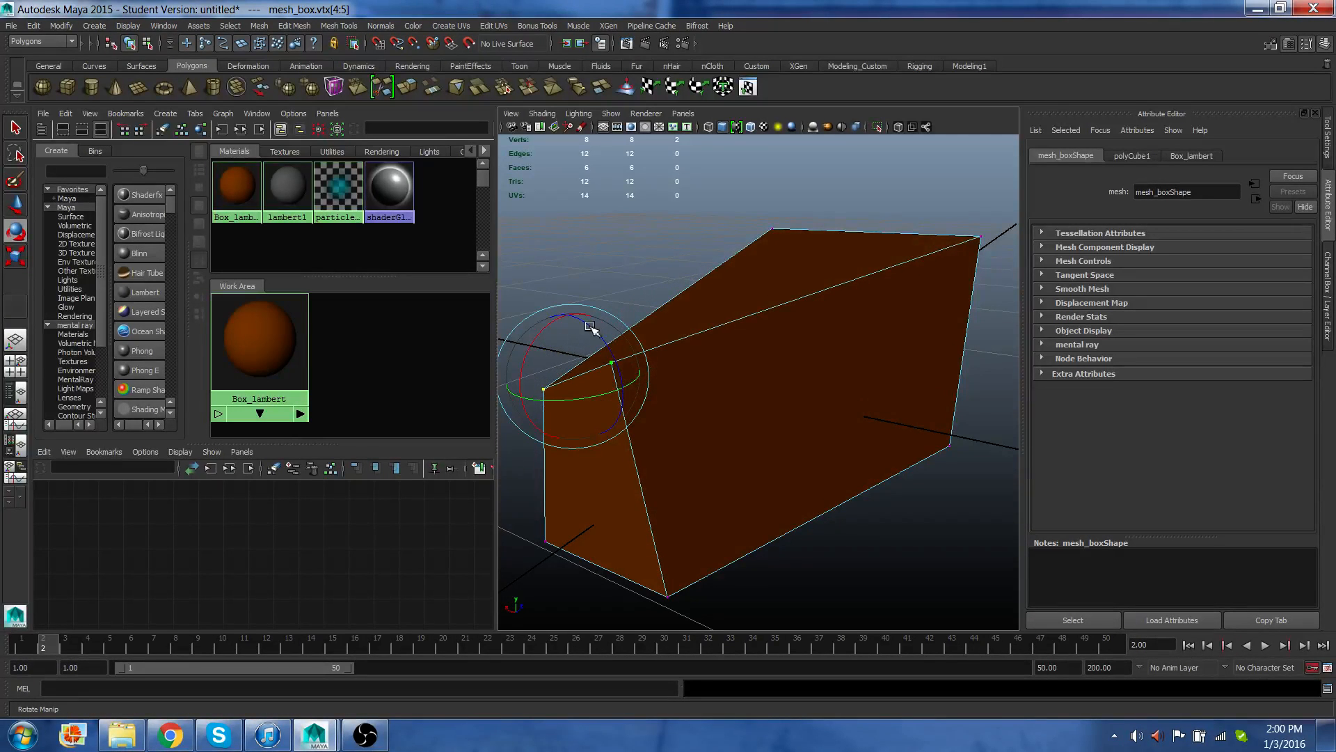
{"action": "key", "text": "ctrl+z"}
Select the four vertices of the cube's top face.
{"action": "middle_click_drag", "start_coordinate": [668, 386], "coordinate": [654, 435], "text": "alt"}
{"action": "left_click_drag", "start_coordinate": [698, 402], "coordinate": [730, 324], "text": "alt"}
{"action": "left_click_drag", "start_coordinate": [658, 238], "coordinate": [912, 306], "text": "shift"}
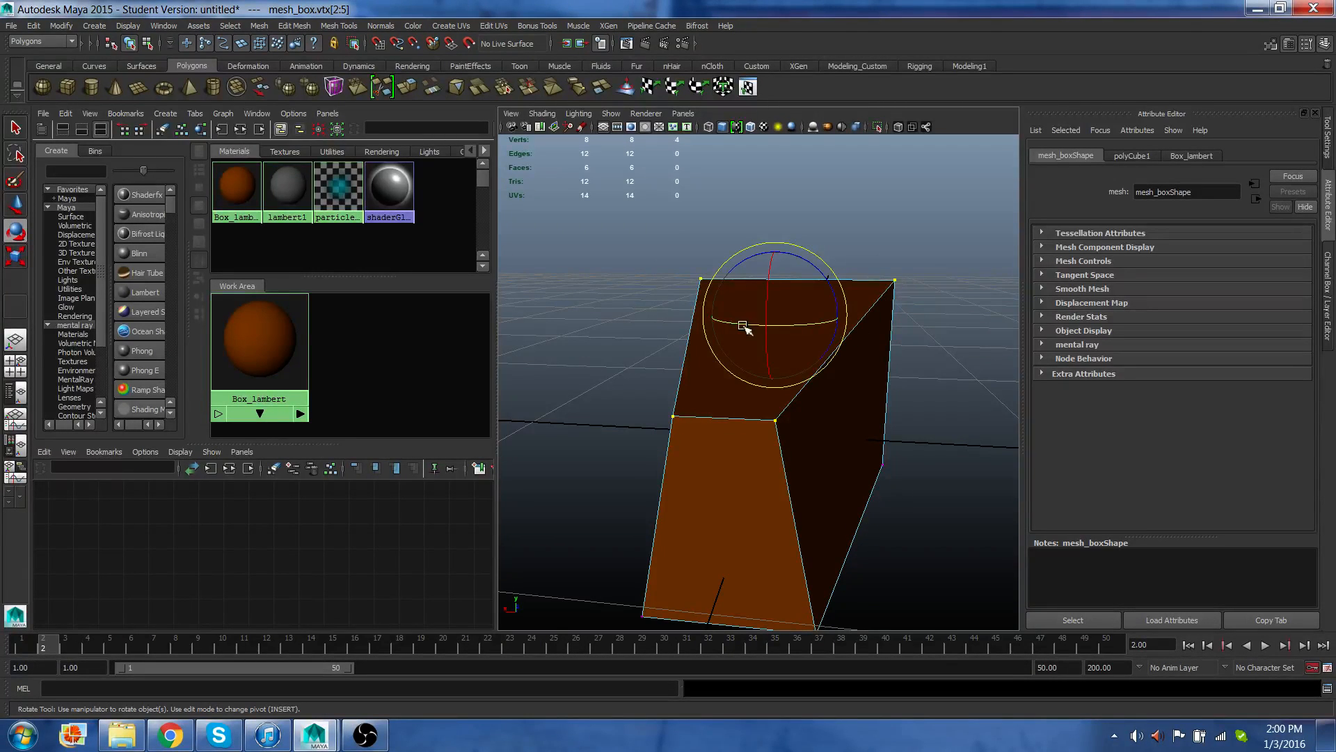
{"action": "left_click_drag", "start_coordinate": [652, 231], "coordinate": [929, 307]}
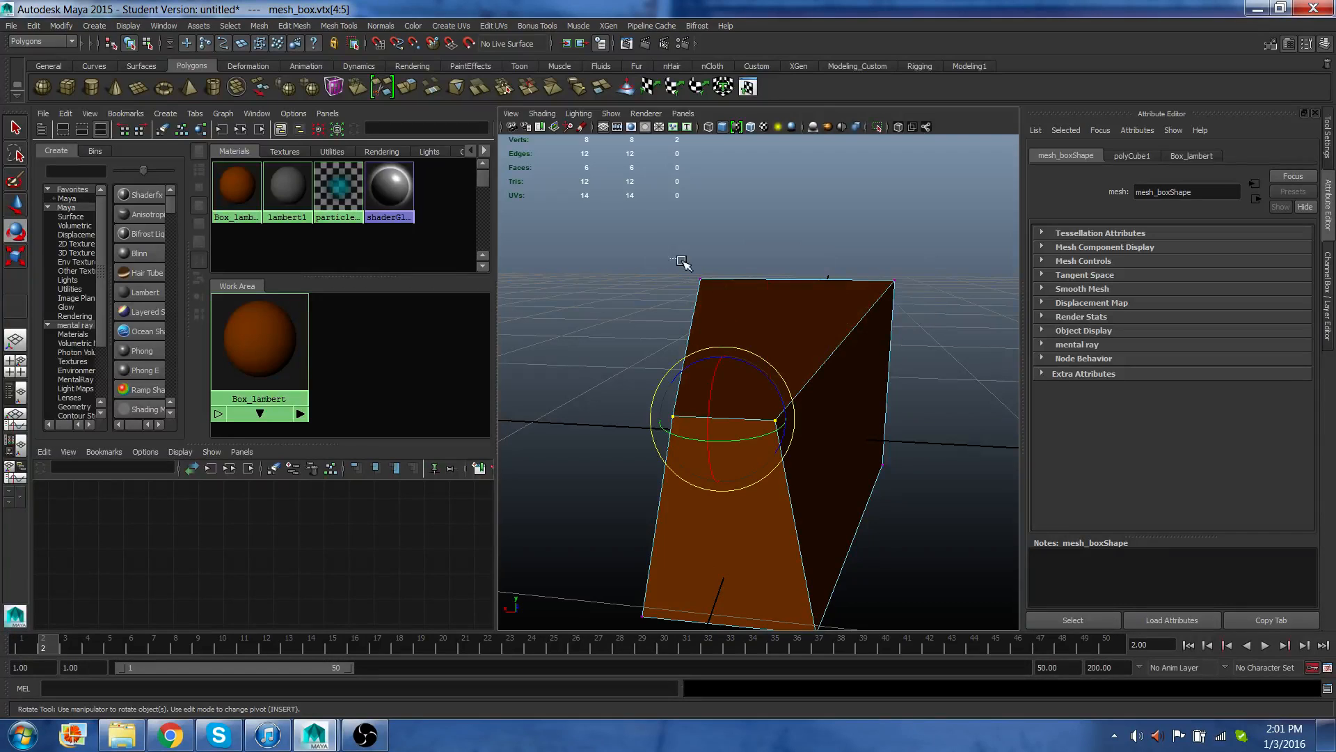
{"action": "key", "text": "ctrl+z"}
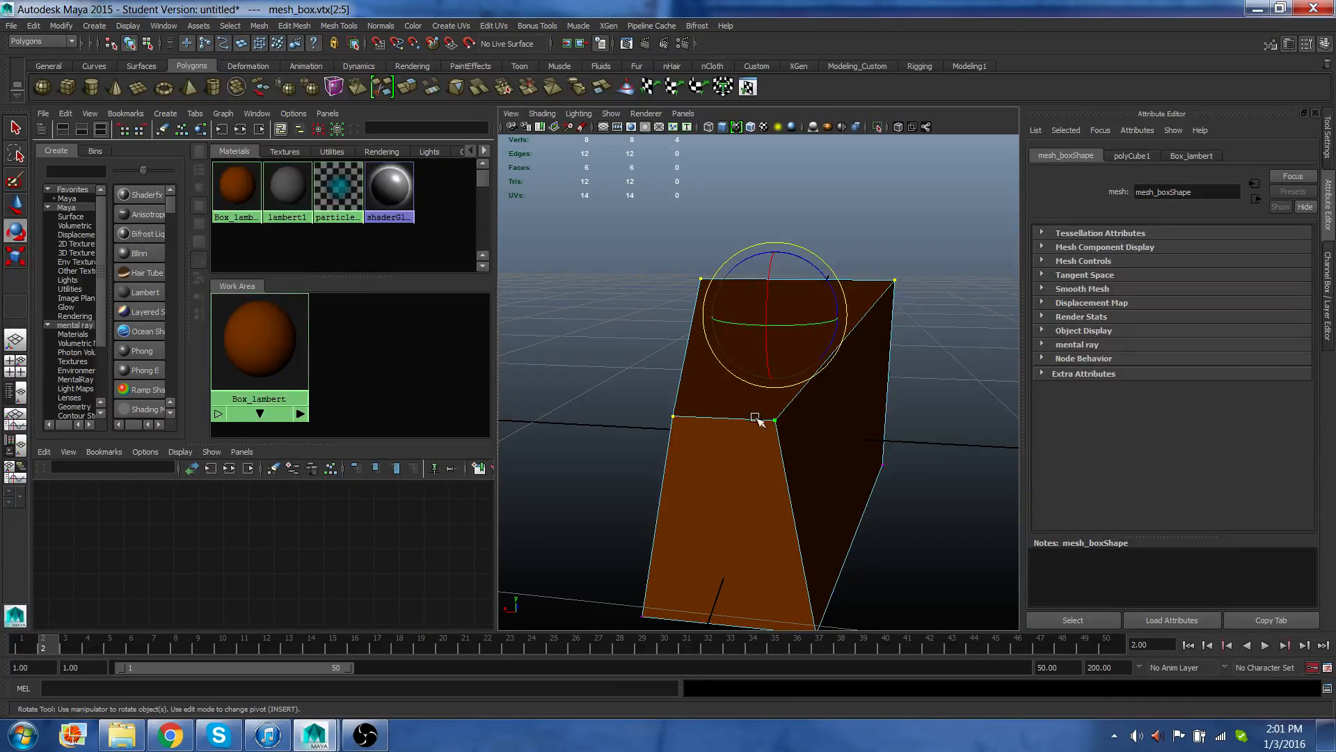
Select the four vertices of the cube's back face and switch to the Move tool.
{"action": "left_click_drag", "start_coordinate": [736, 376], "coordinate": [748, 353], "text": "alt"}
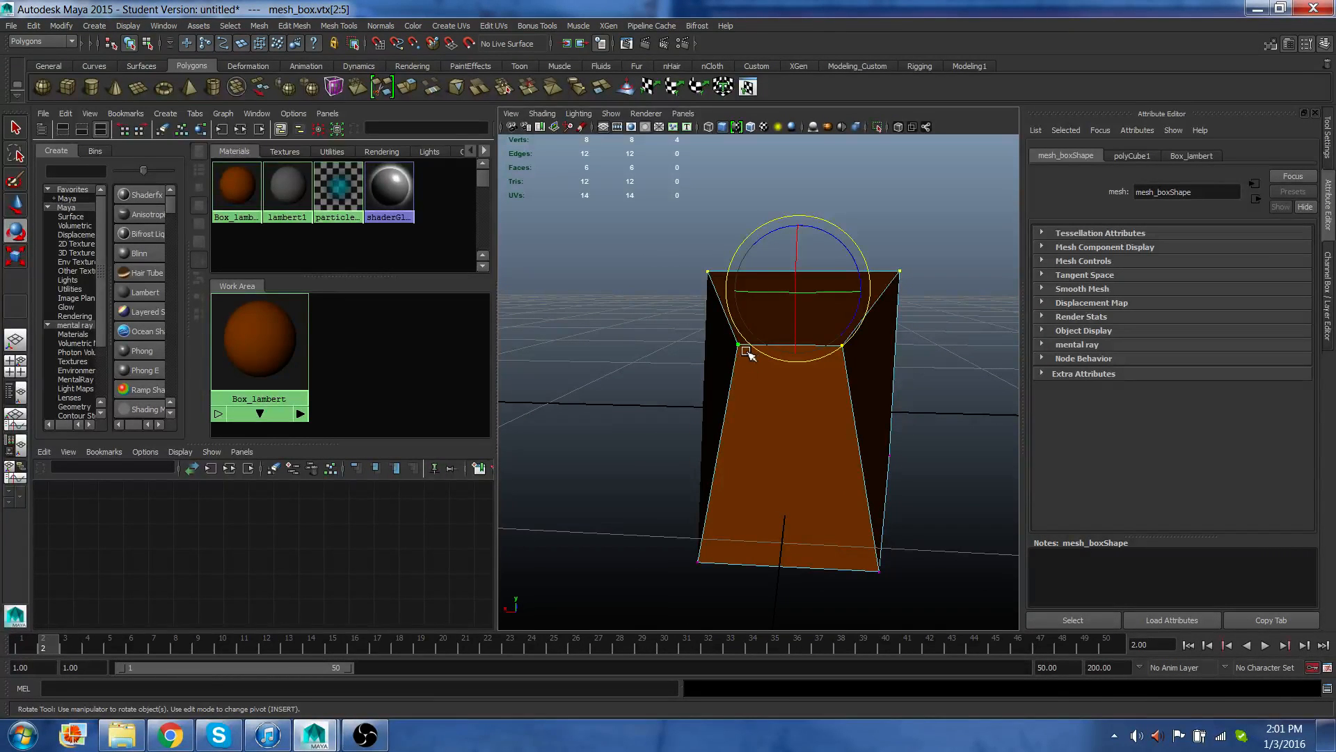
{"action": "key", "text": "r"}
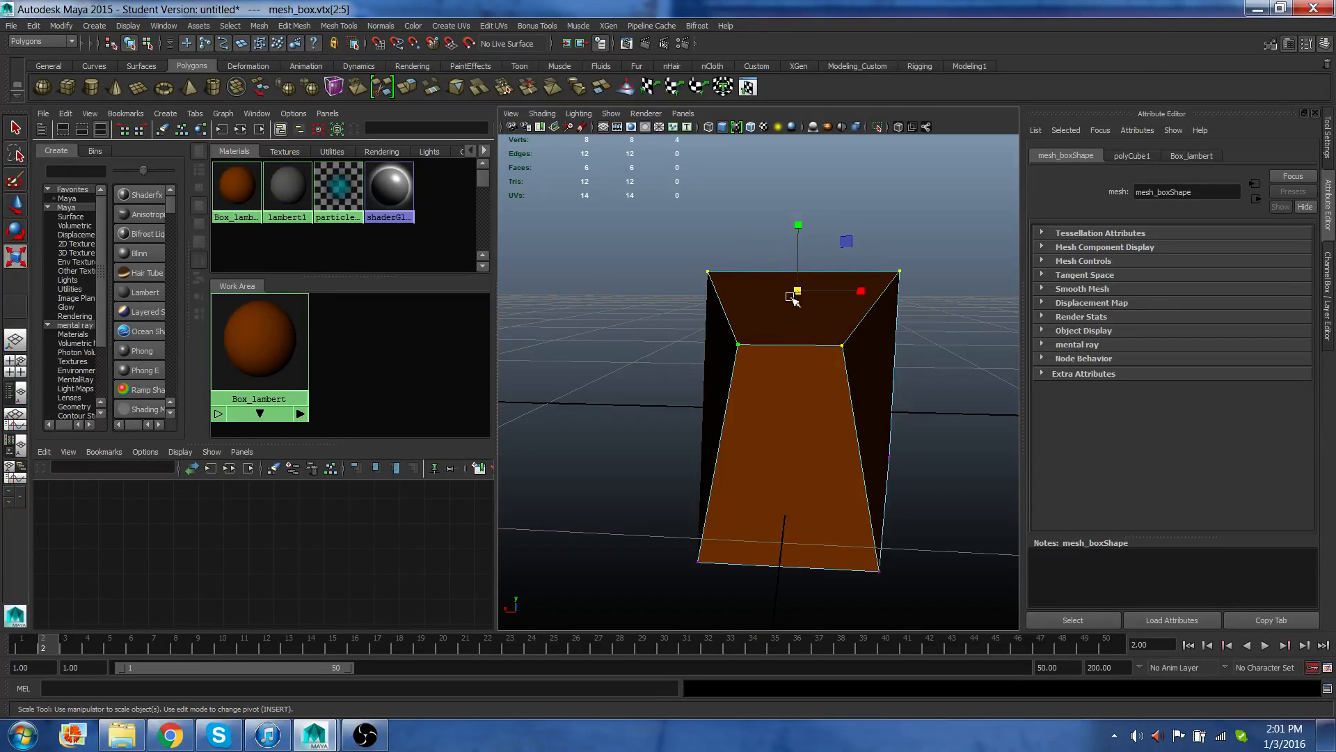
{"action": "left_click_drag", "start_coordinate": [803, 228], "coordinate": [717, 316]}
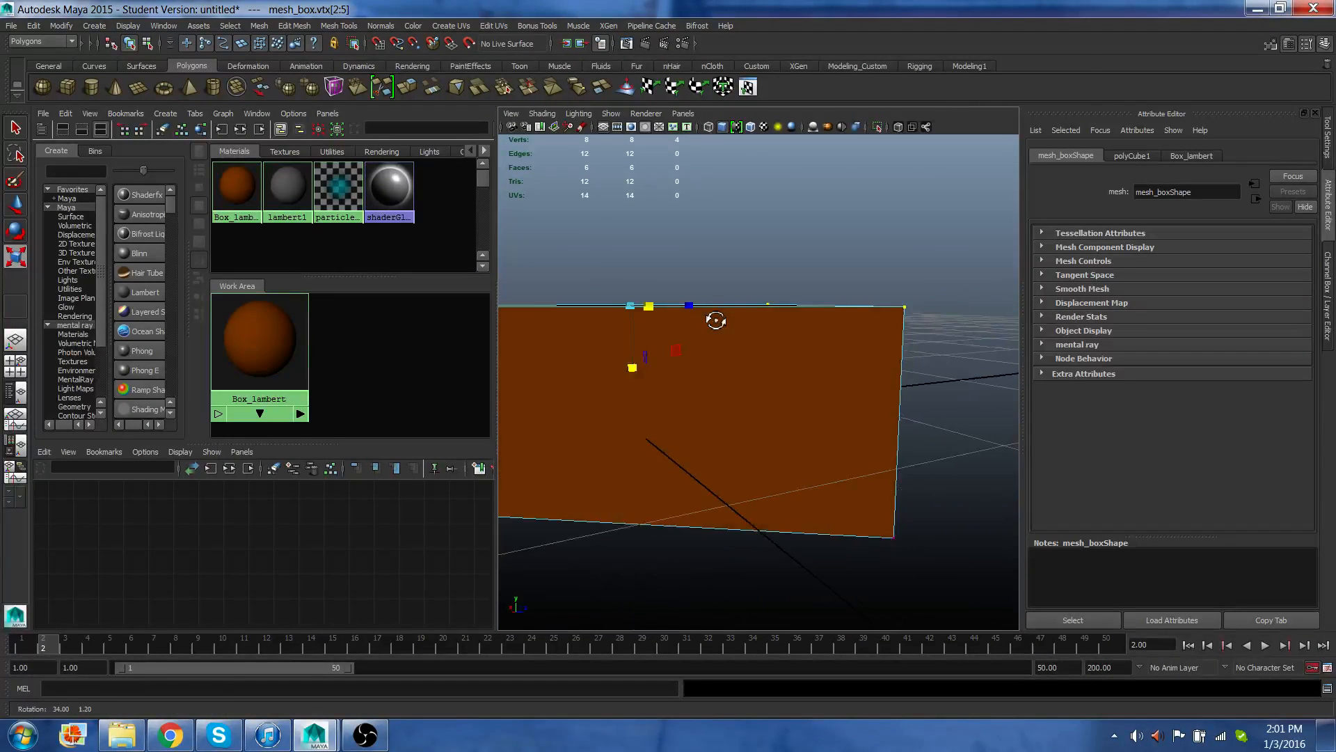
{"action": "middle_click_drag", "start_coordinate": [716, 316], "coordinate": [722, 310], "text": "alt"}
{"action": "left_click_drag", "start_coordinate": [721, 310], "coordinate": [865, 349], "text": "alt"}
{"action": "left_click_drag", "start_coordinate": [616, 252], "coordinate": [719, 529]}
{"action": "left_click_drag", "start_coordinate": [696, 390], "coordinate": [733, 395]}
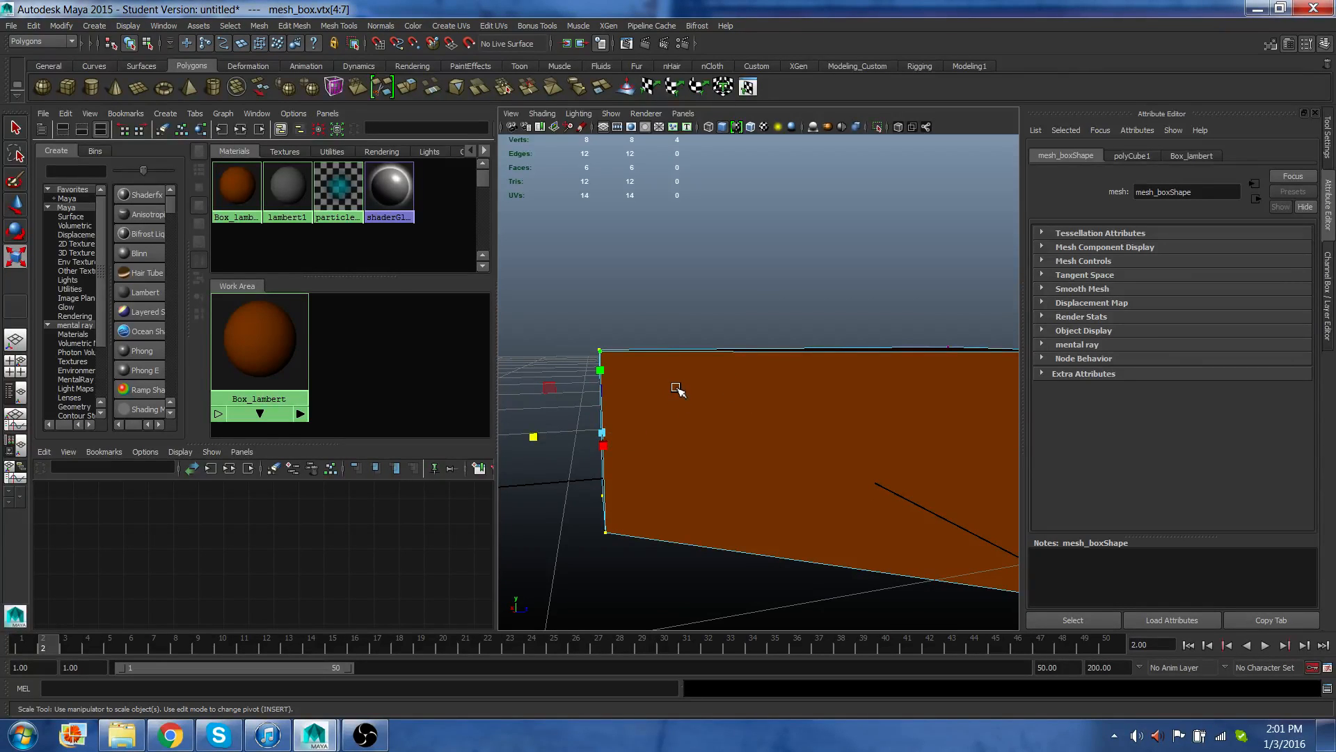
{"action": "key", "text": "w"}
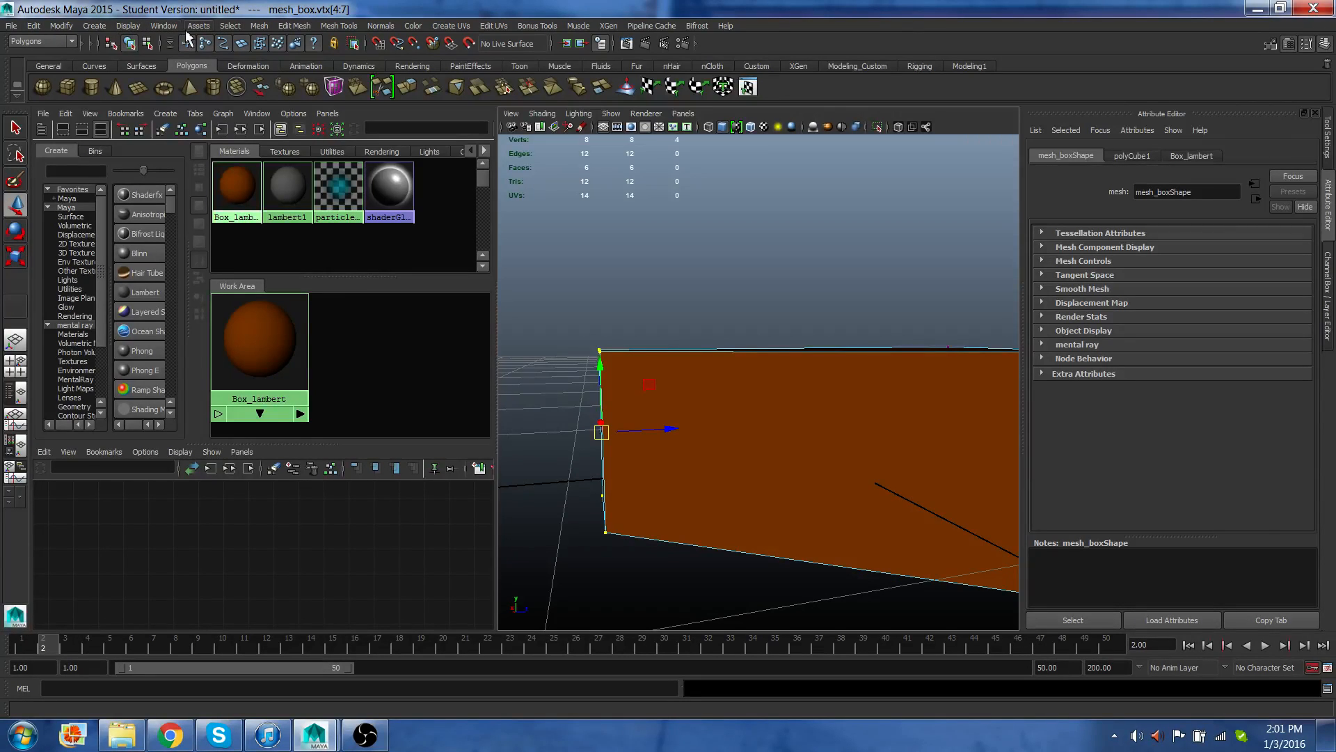
Look through the mesh, mesh editing and modeling tool commands.
{"action": "left_click", "coordinate": [260, 28]}
{"action": "left_click", "coordinate": [263, 28]}
{"action": "left_click", "coordinate": [298, 28]}
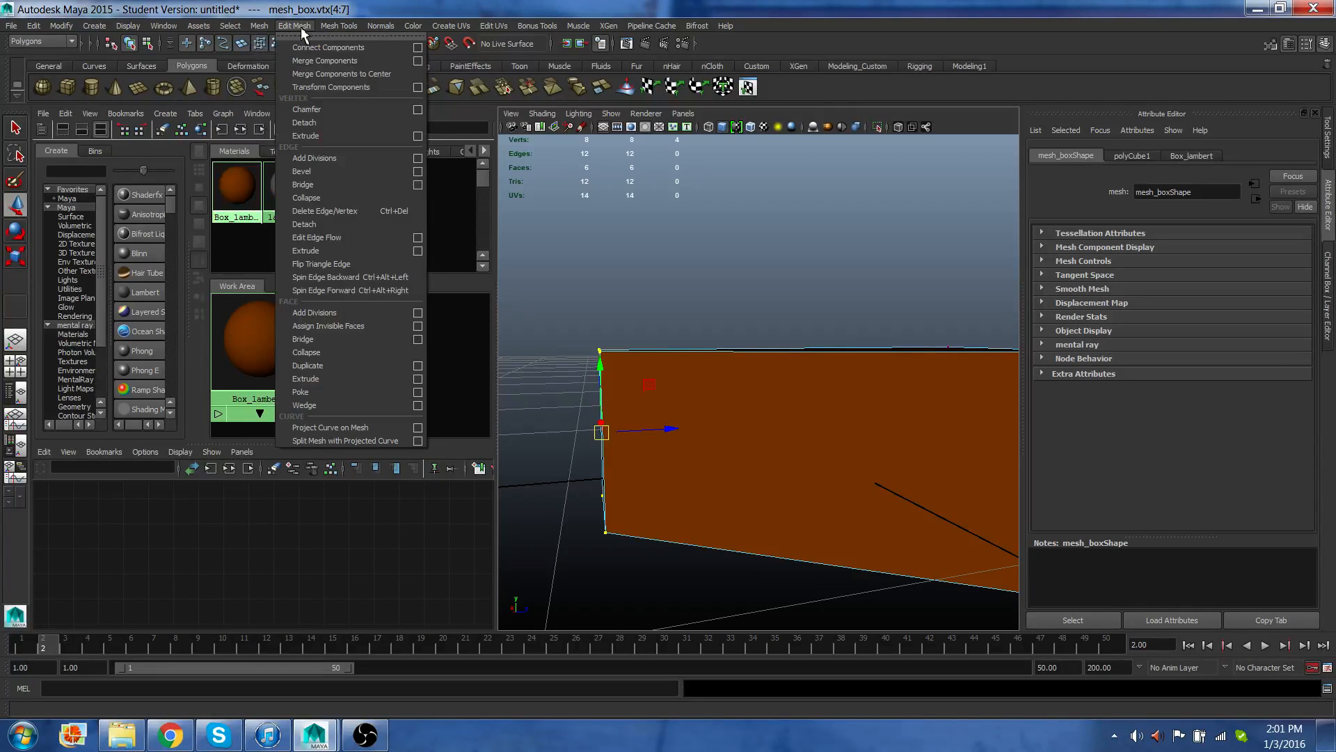
{"action": "mouse_move", "coordinate": [257, 28]}
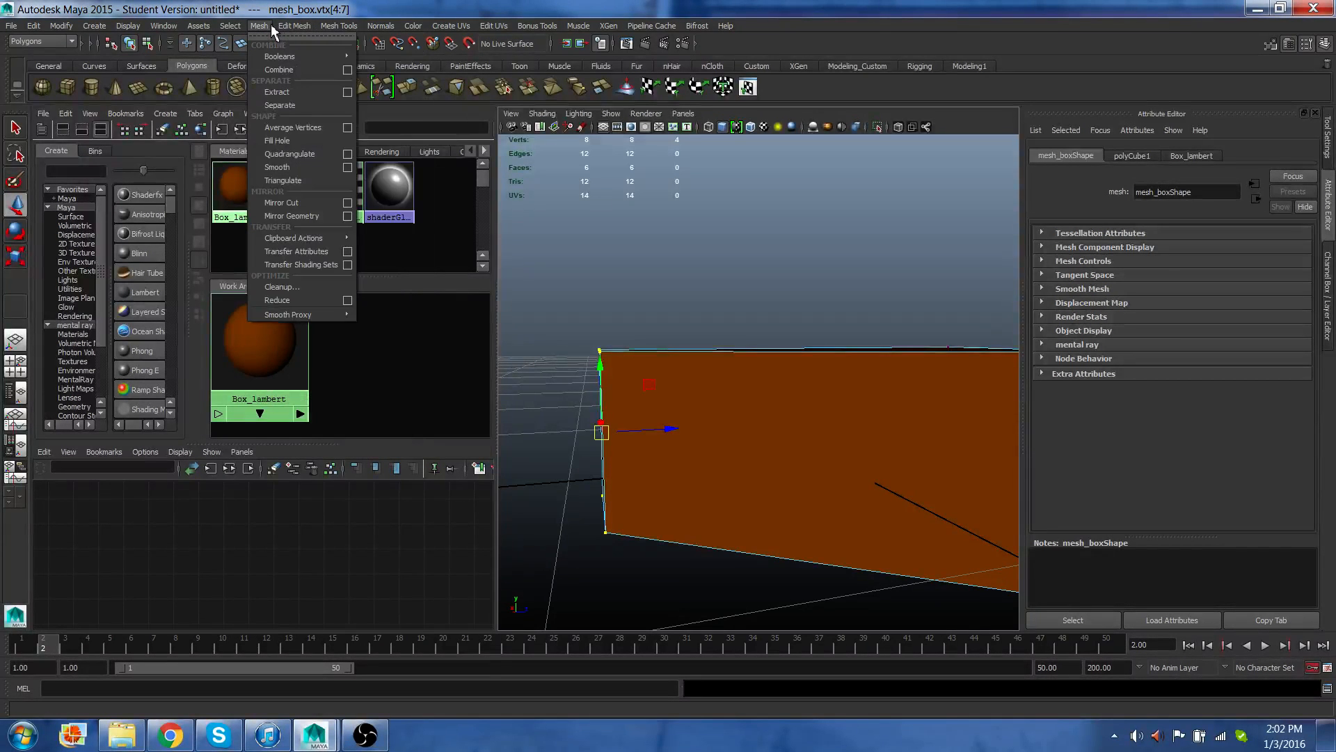
{"action": "left_click", "coordinate": [270, 28]}
{"action": "left_click", "coordinate": [292, 28]}
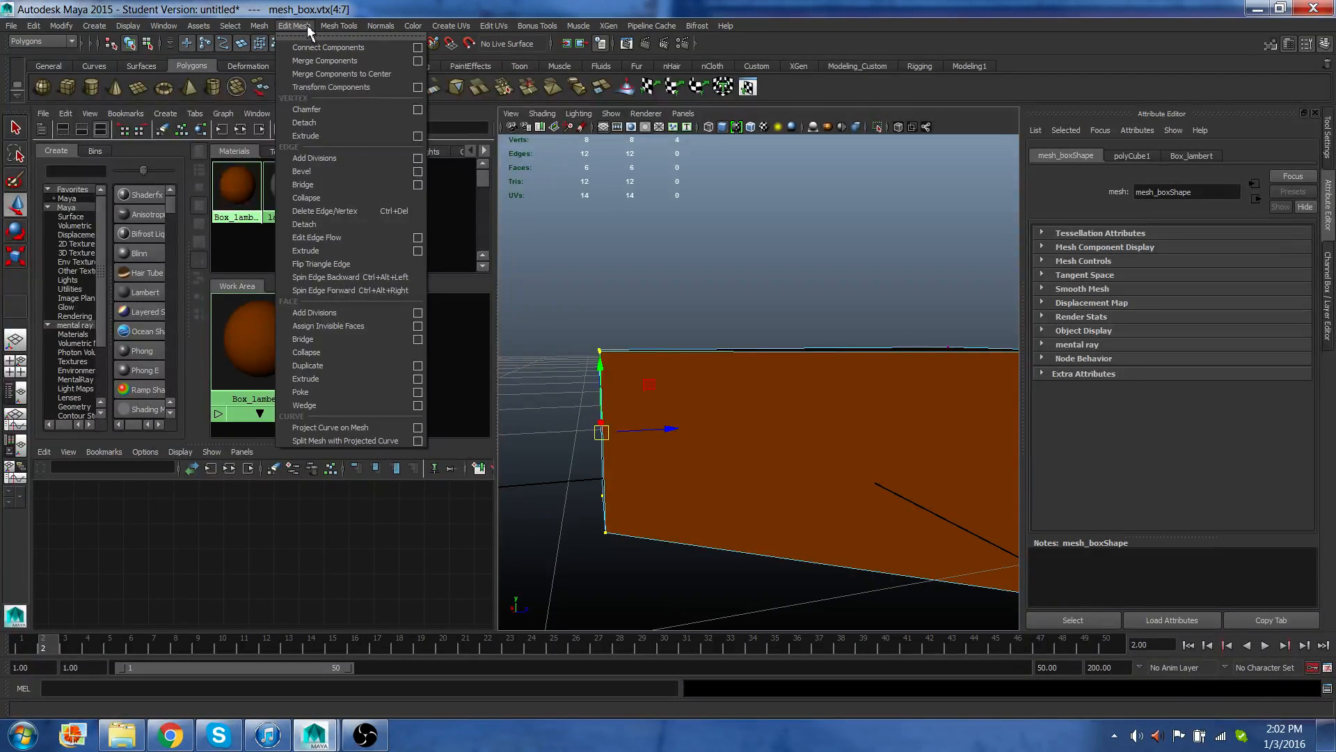
{"action": "mouse_move", "coordinate": [330, 28]}
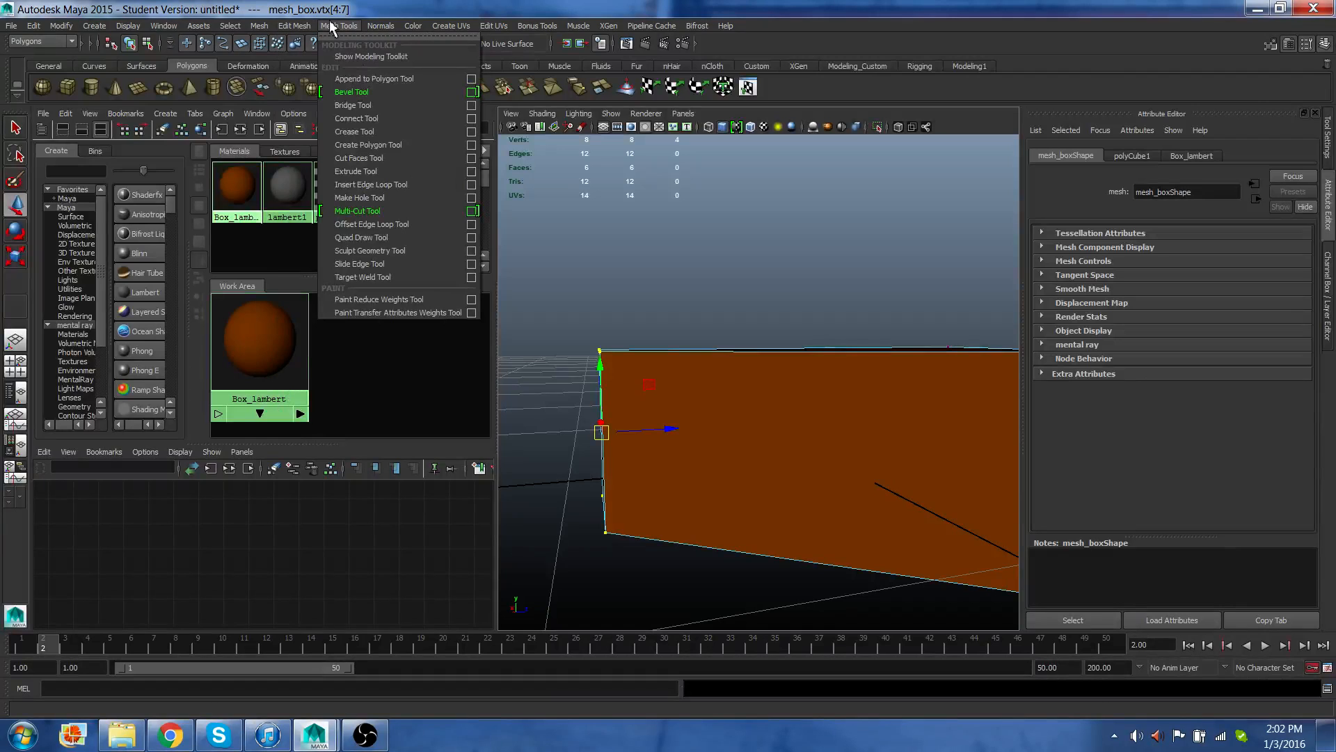
Switch the menu set to Animation and back to Polygons to compare the main menus.
{"action": "left_click", "coordinate": [331, 28]}
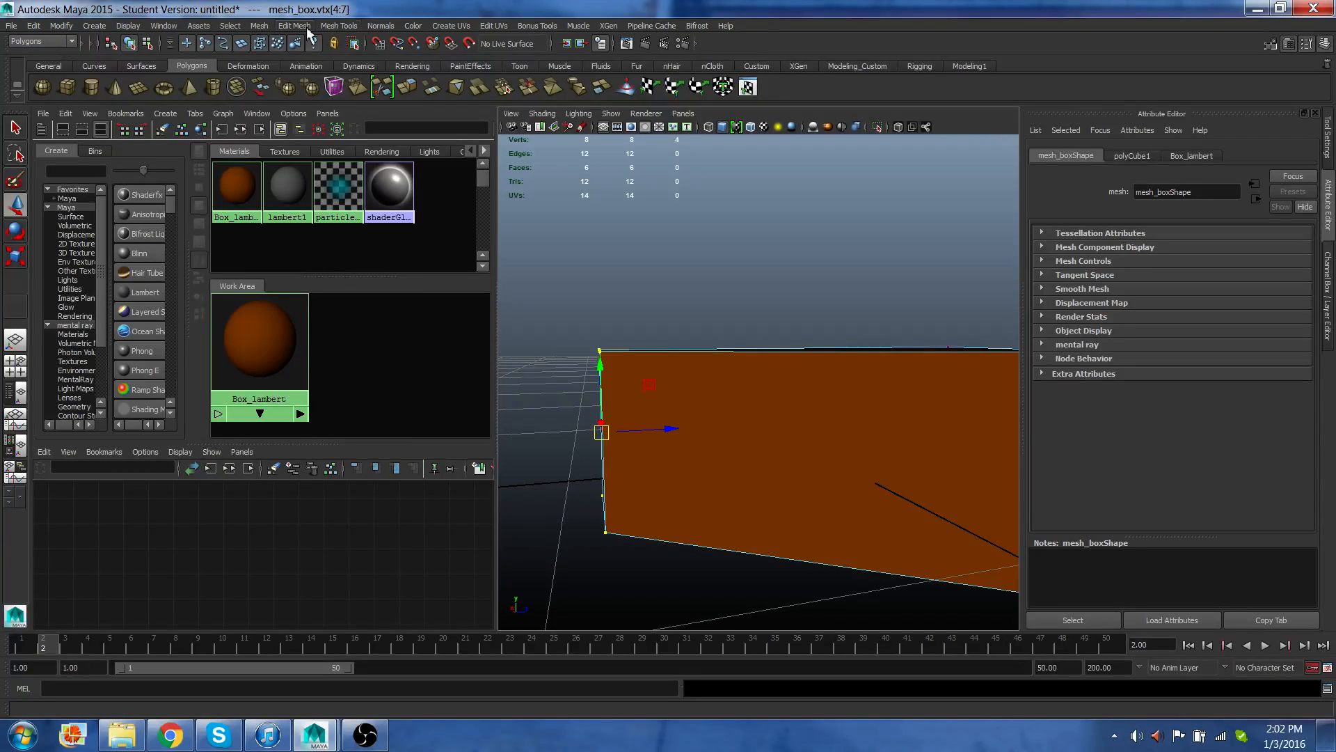
{"action": "left_click", "coordinate": [71, 43]}
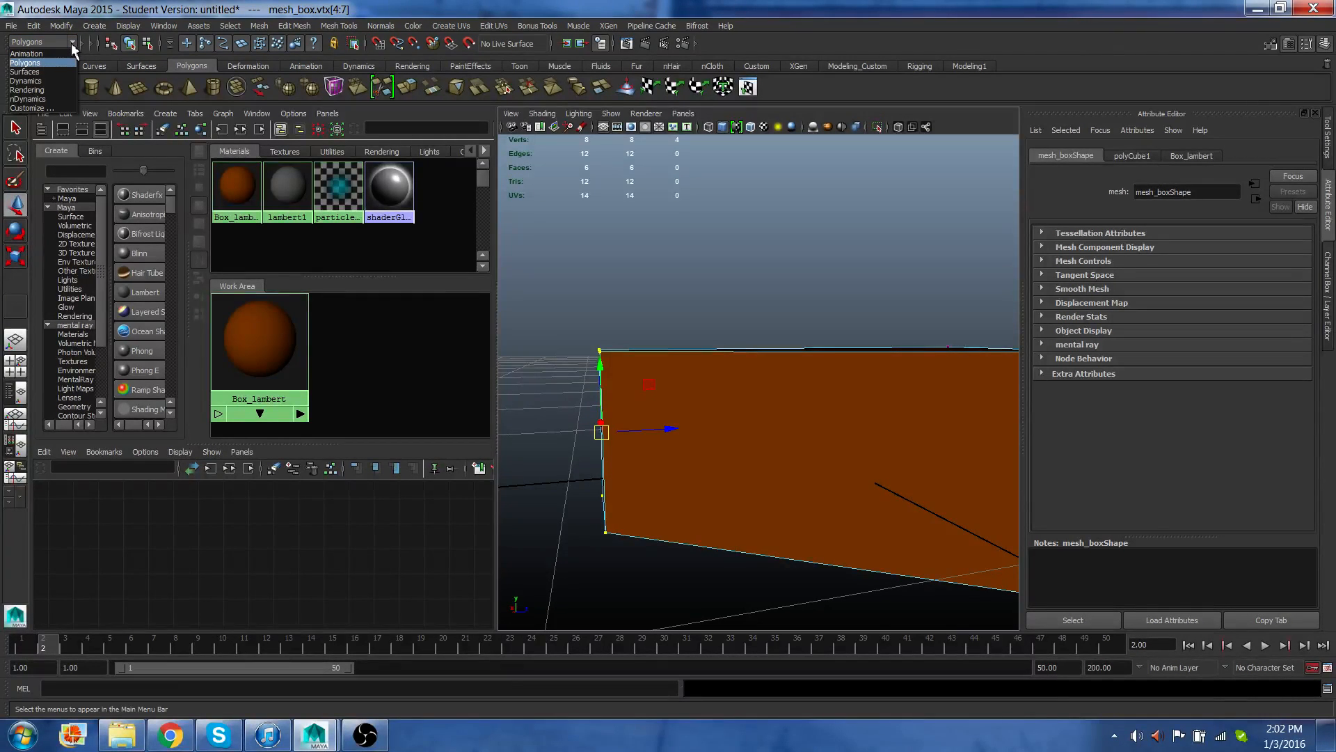
{"action": "left_click", "coordinate": [48, 54]}
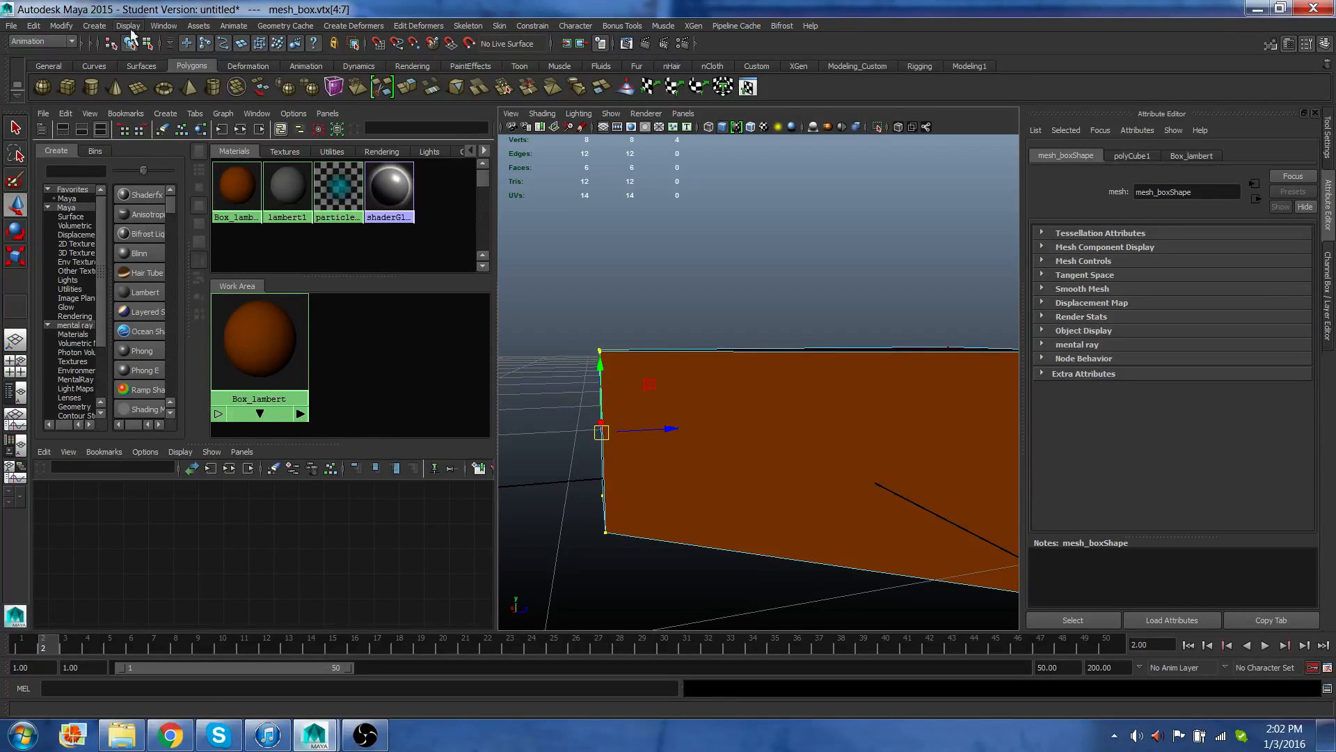
{"action": "left_click", "coordinate": [64, 41]}
{"action": "left_click", "coordinate": [57, 62]}
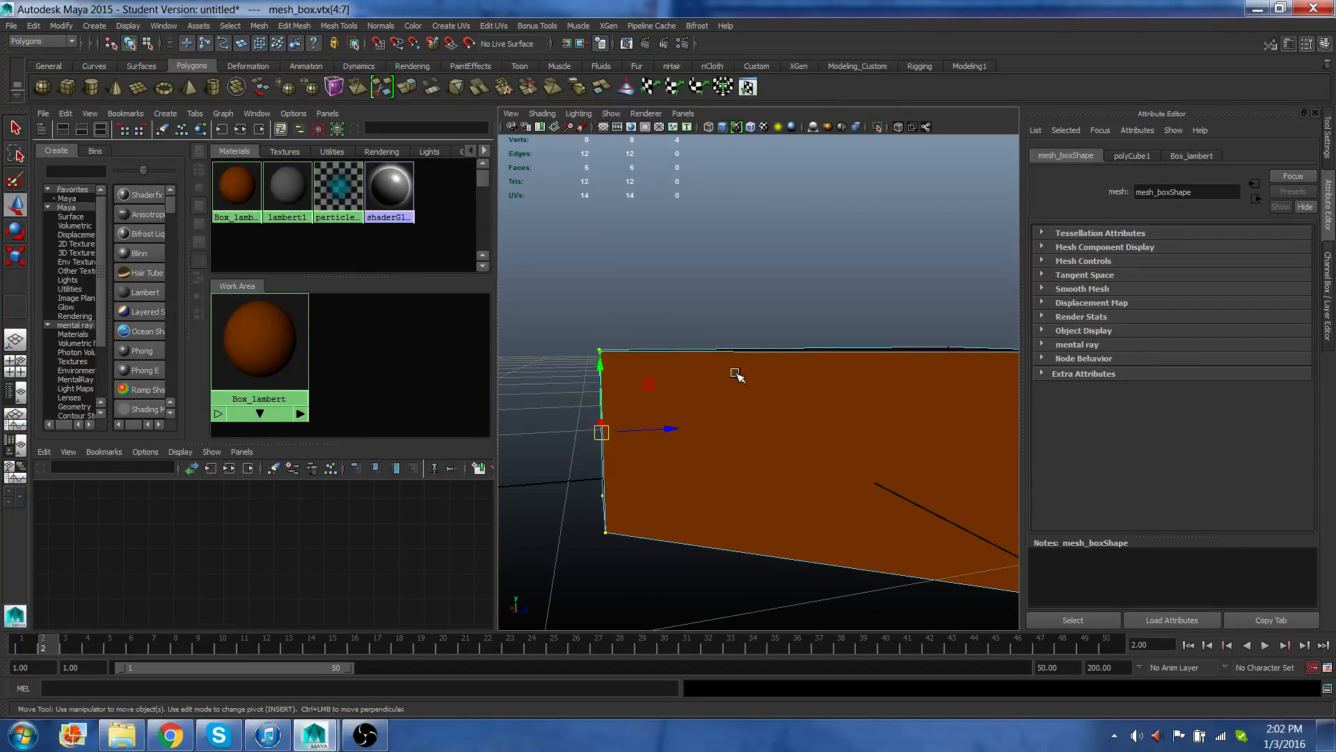
Deselect the cube, render the current frame in the Render View, and close the render window.
{"action": "left_click", "coordinate": [764, 361]}
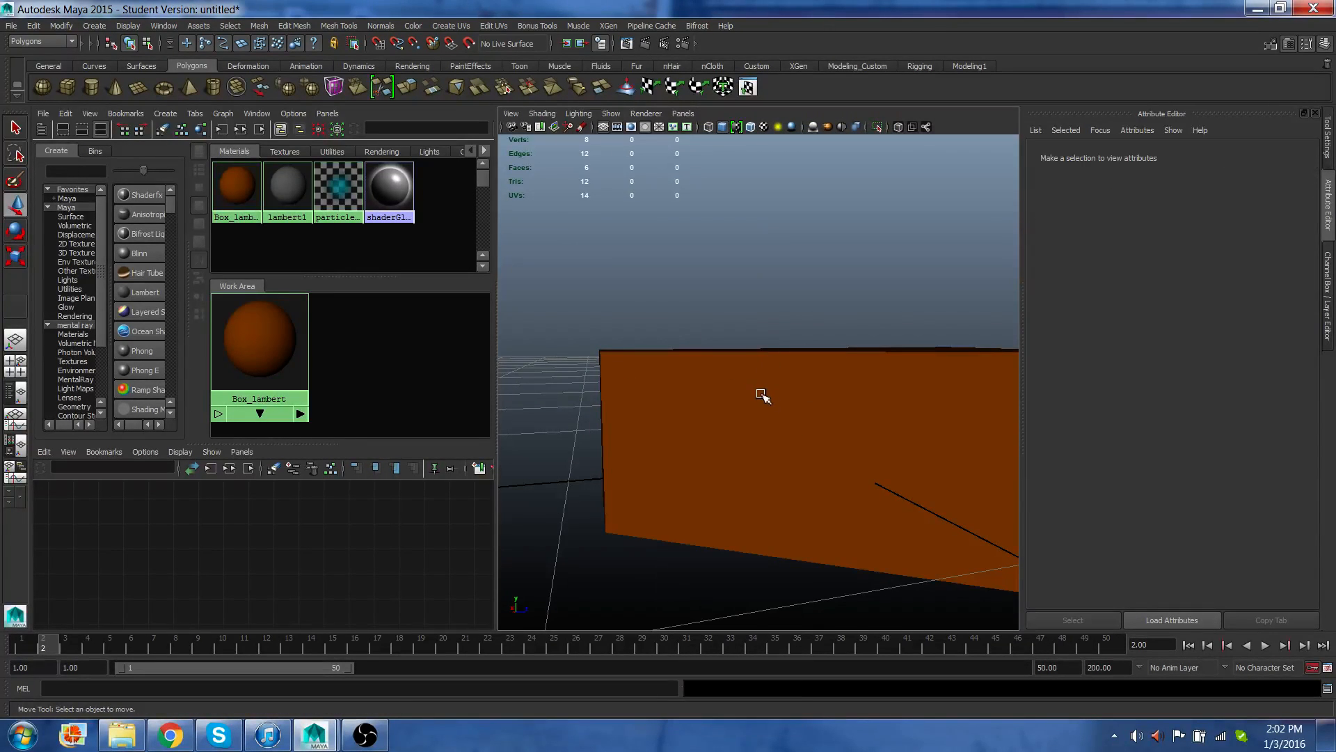
{"action": "scroll", "coordinate": [749, 388], "scroll_direction": "down", "scroll_amount": 3}
{"action": "mouse_move", "coordinate": [749, 387]}
{"action": "left_mouse_down", "text": "alt"}
{"action": "mouse_move", "coordinate": [662, 396]}
{"action": "mouse_move", "coordinate": [742, 406]}
{"action": "left_mouse_up", "text": "alt"}
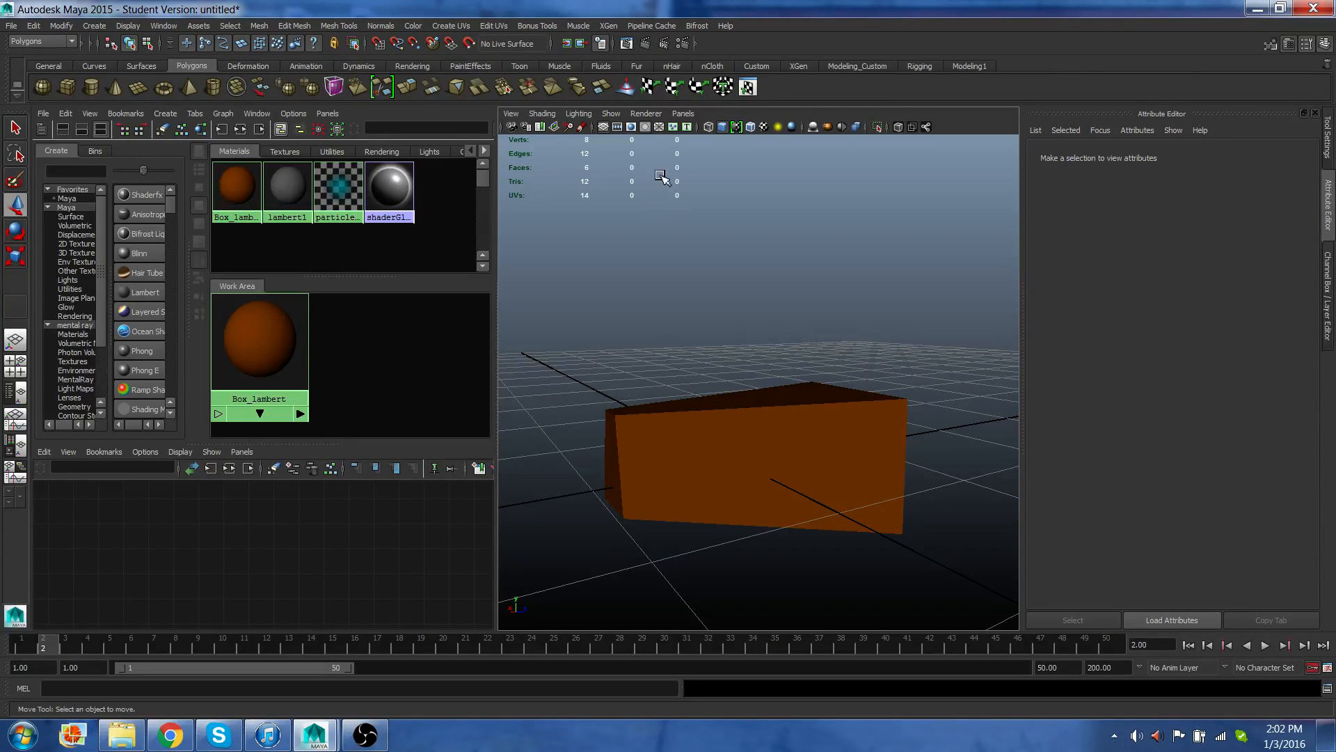
{"action": "left_click", "coordinate": [645, 43]}
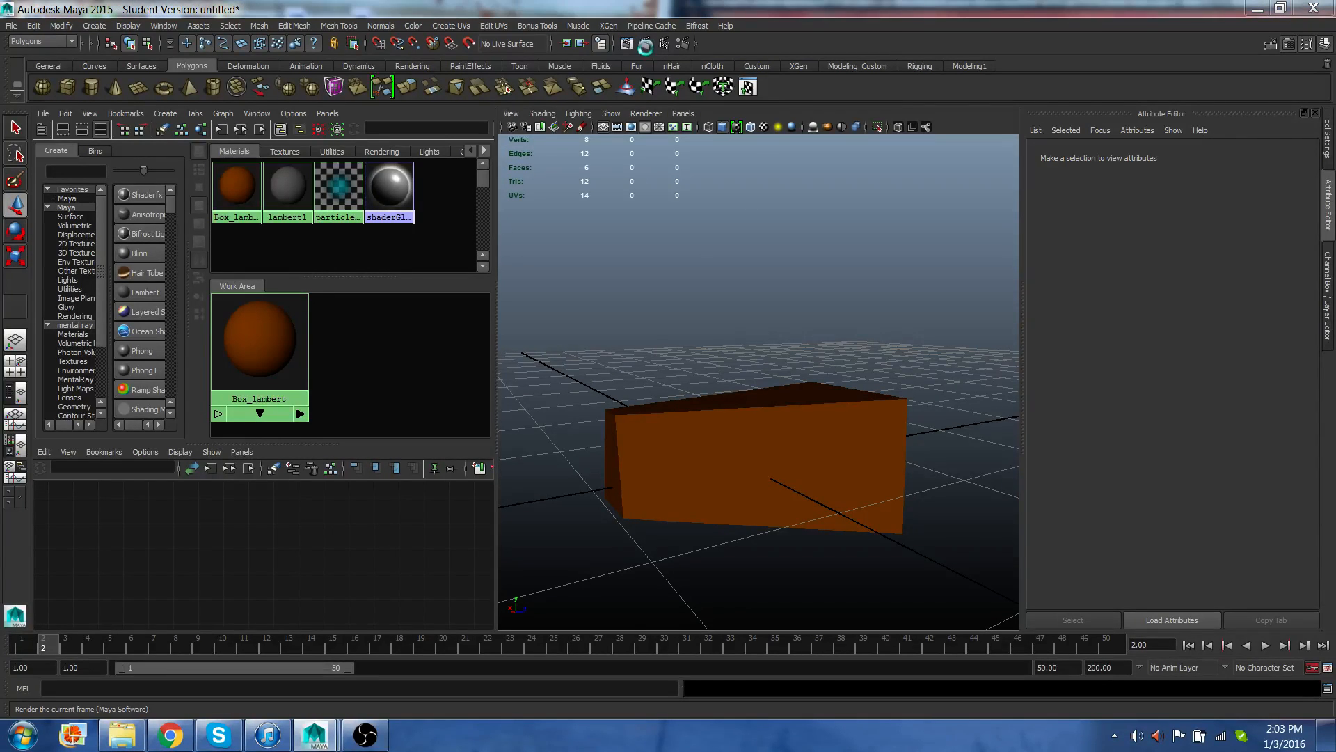
{"action": "left_click_drag", "start_coordinate": [1335, 70], "coordinate": [696, 0]}
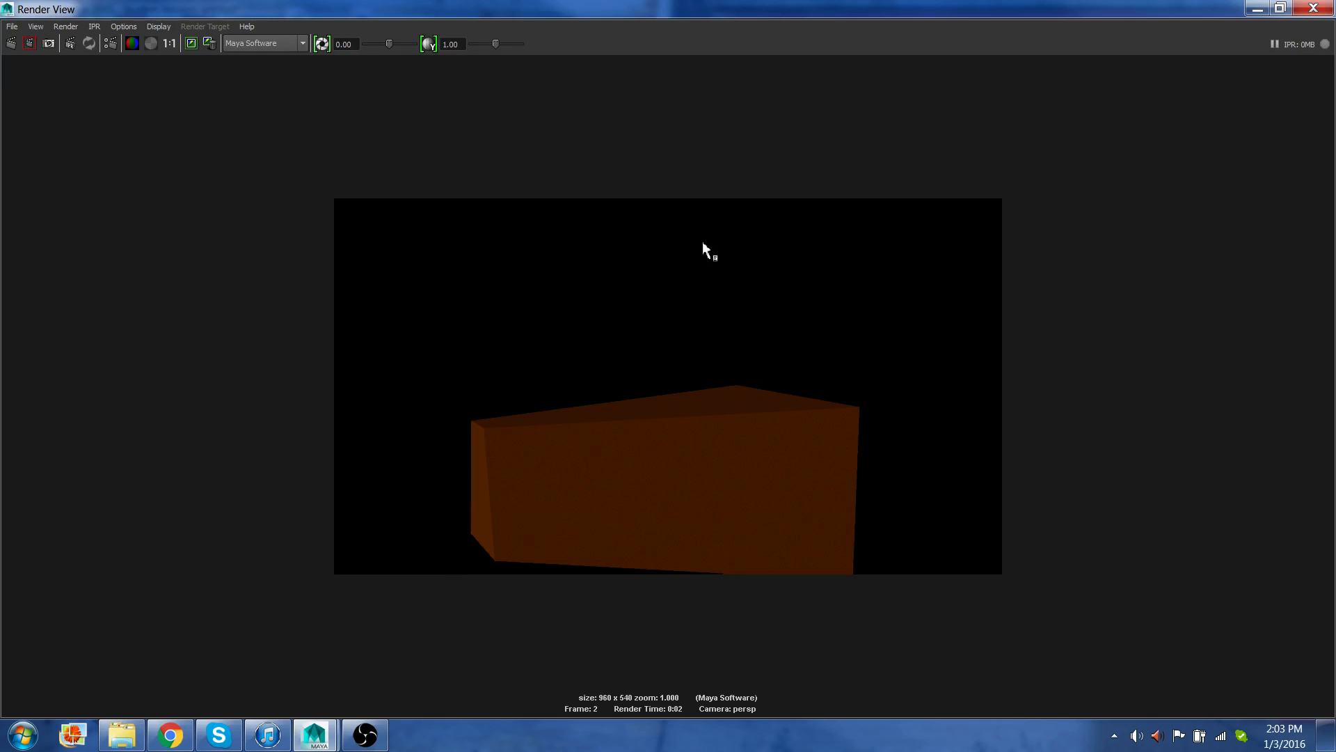
{"action": "left_click", "coordinate": [1314, 7]}
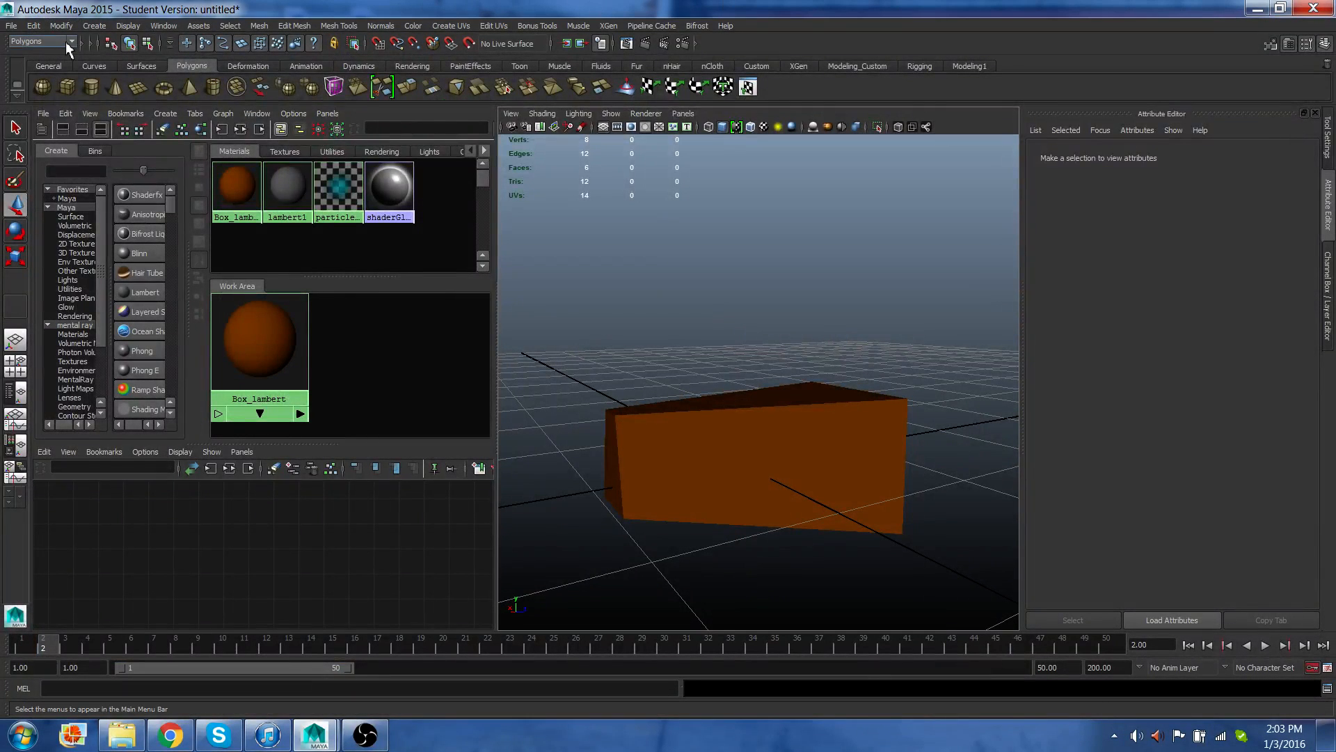
Browse the Animation, Dynamics, Rendering, Polygons and Custom shelf tabs and the shelf options menu.
{"action": "left_click", "coordinate": [70, 42]}
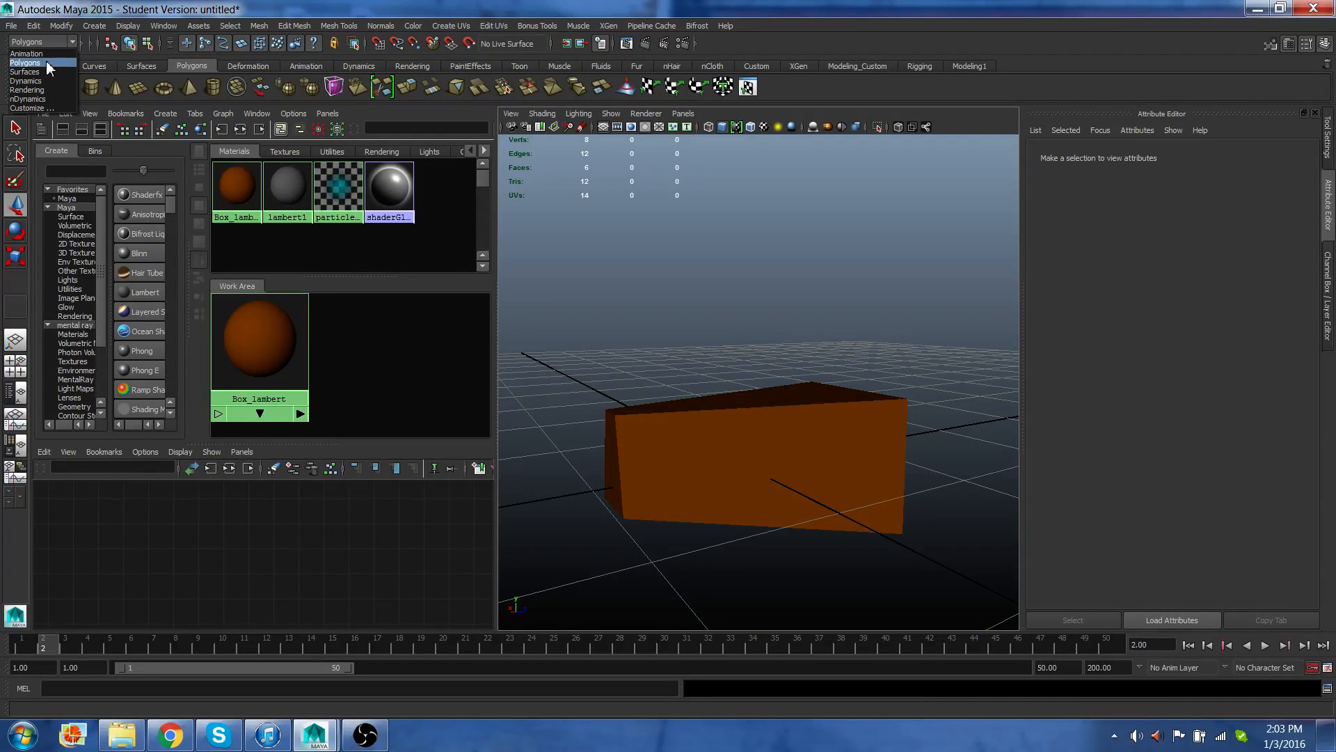
{"action": "left_click", "coordinate": [46, 62]}
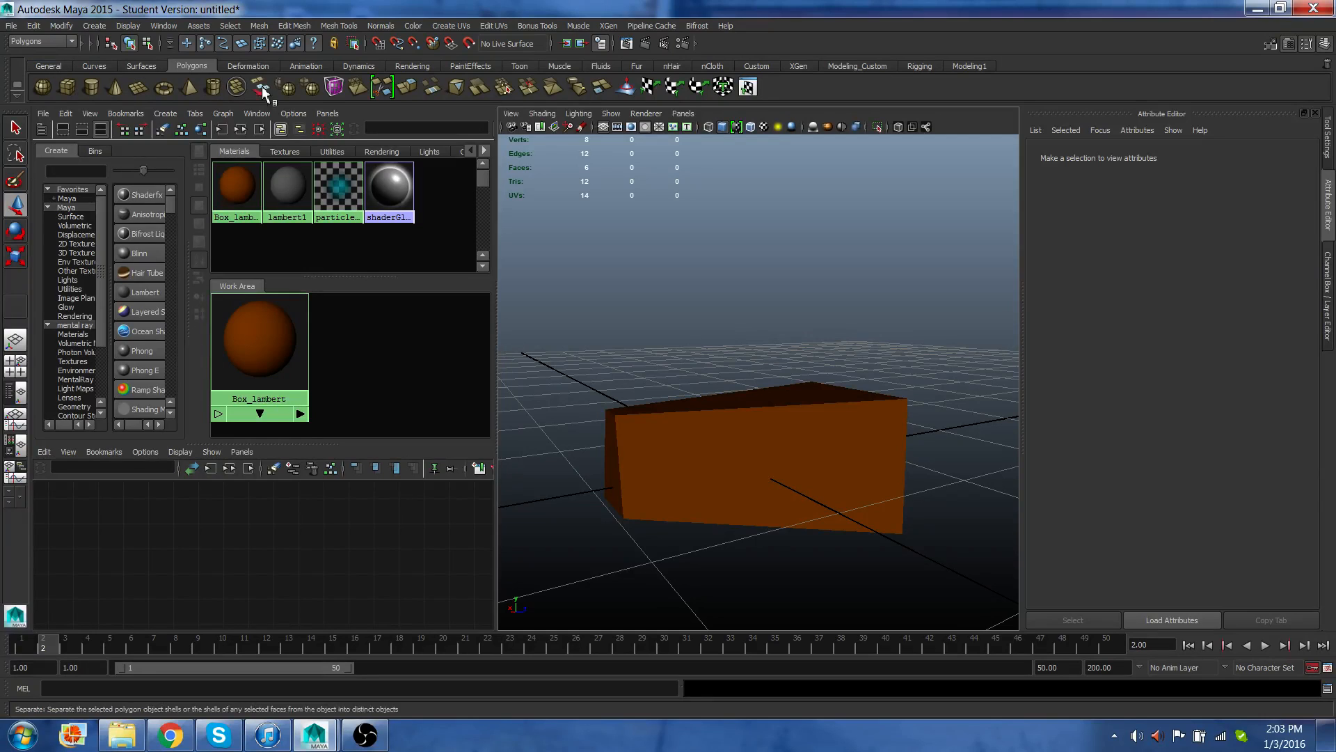
{"action": "left_click", "coordinate": [294, 64]}
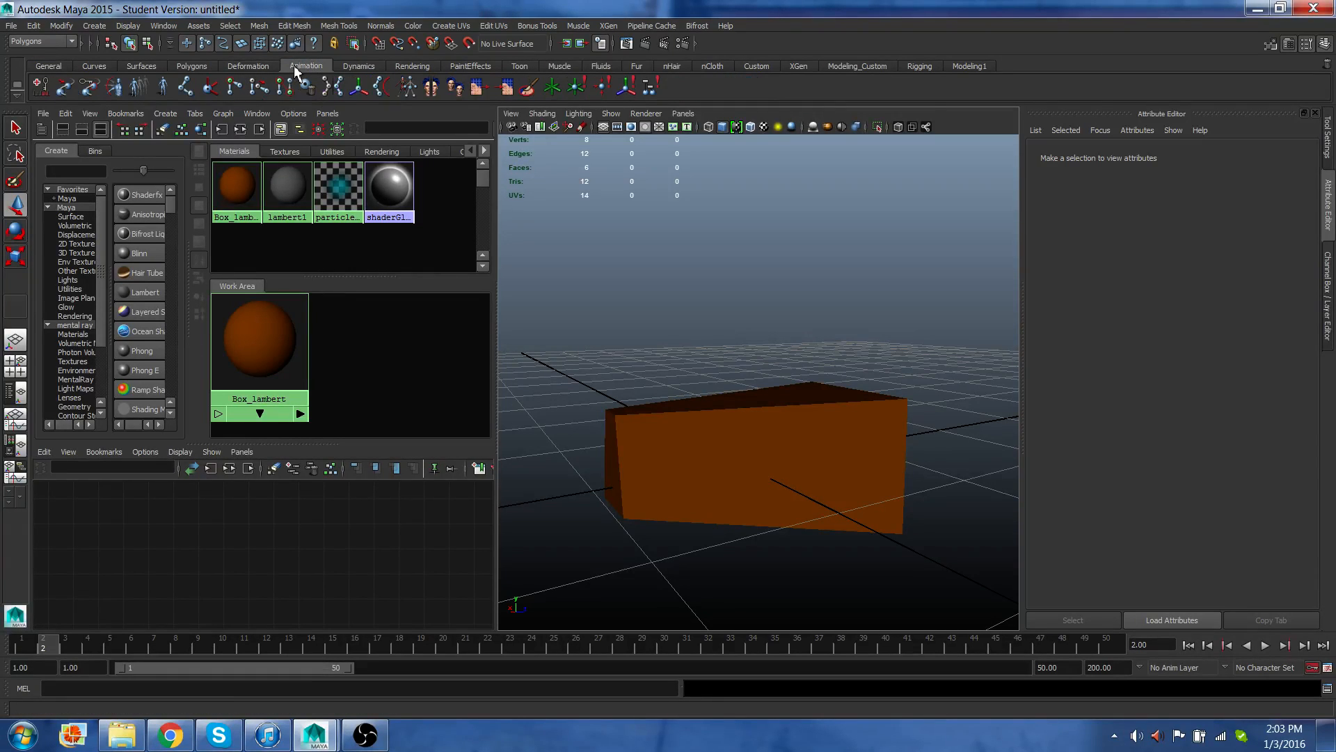
{"action": "left_click", "coordinate": [357, 67]}
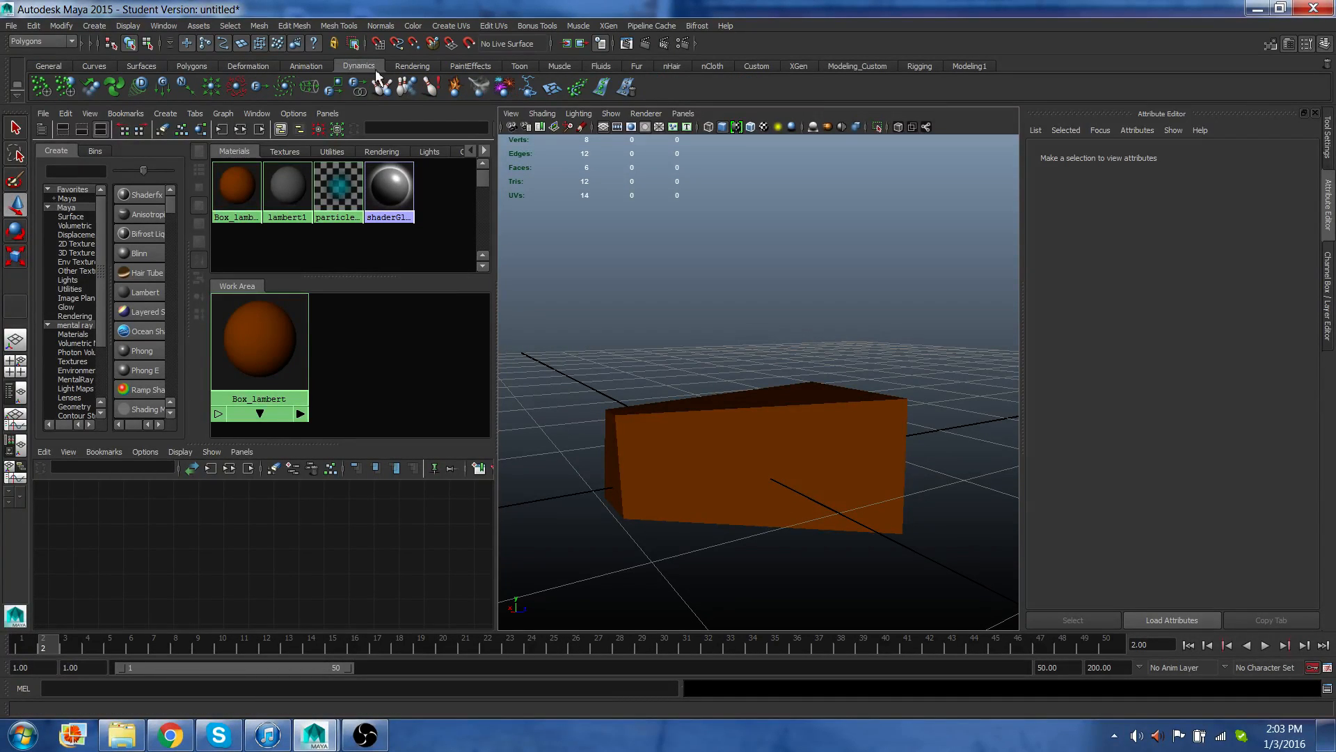
{"action": "left_click", "coordinate": [413, 66]}
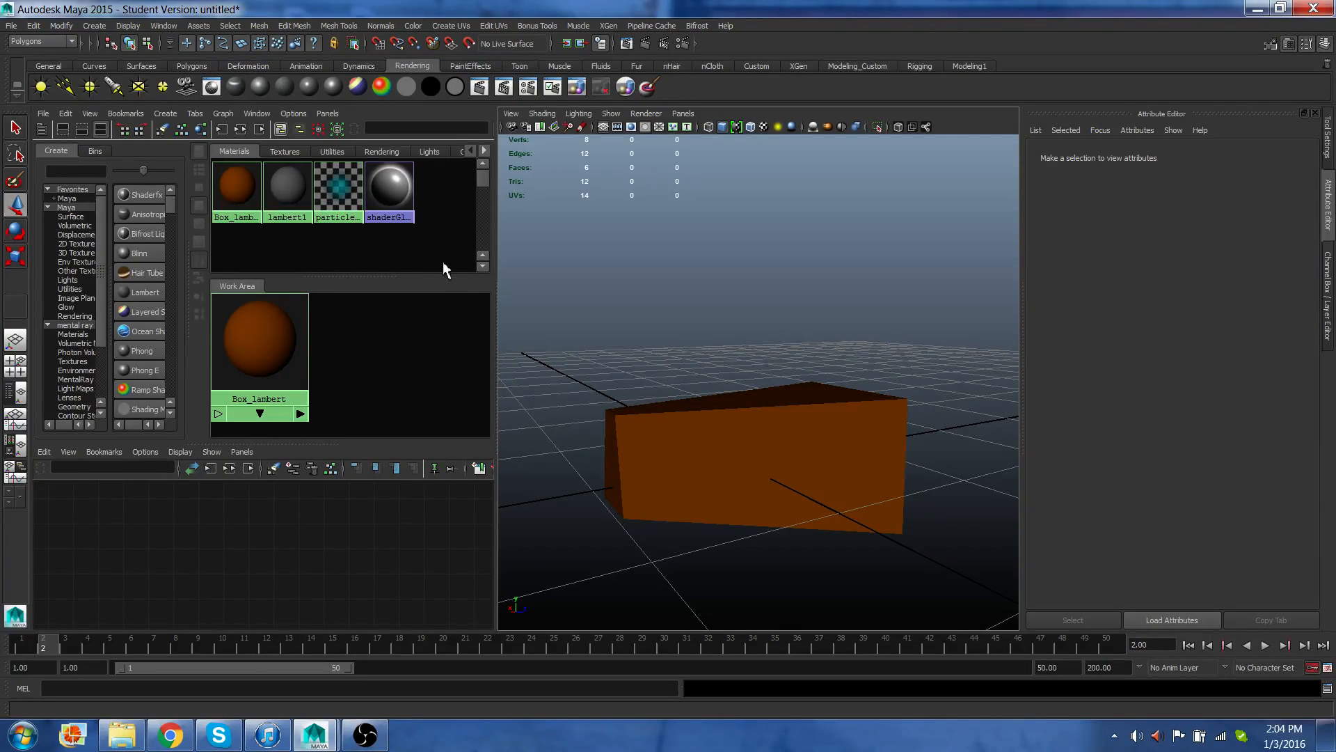
{"action": "left_click", "coordinate": [199, 66]}
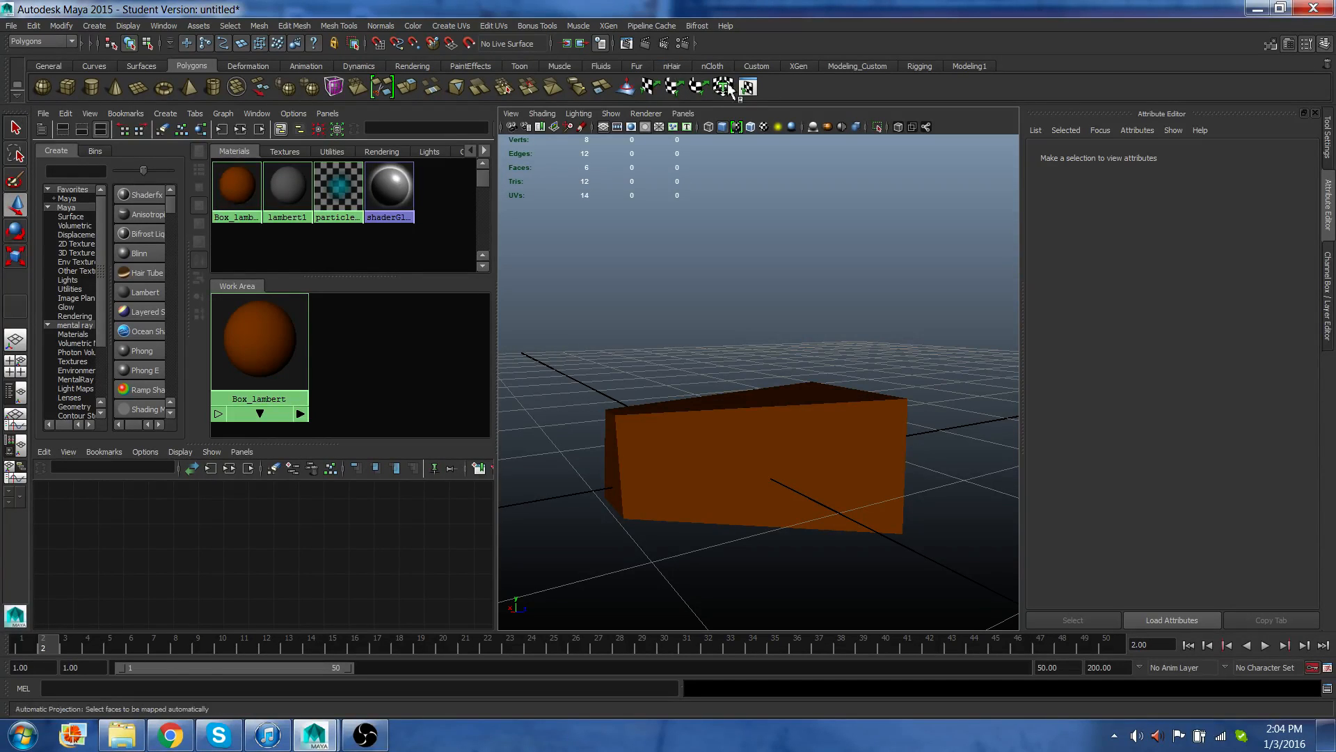
{"action": "left_click", "coordinate": [757, 66]}
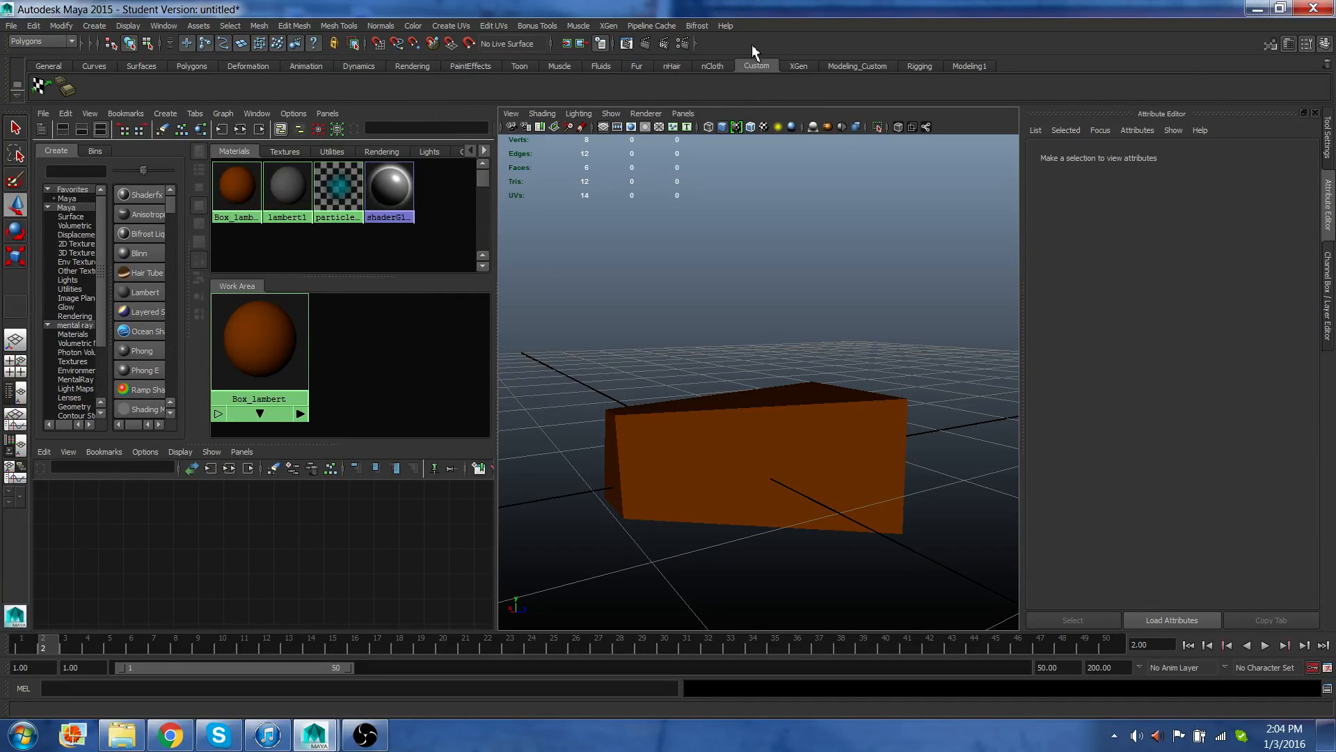
{"action": "left_click", "coordinate": [17, 94]}
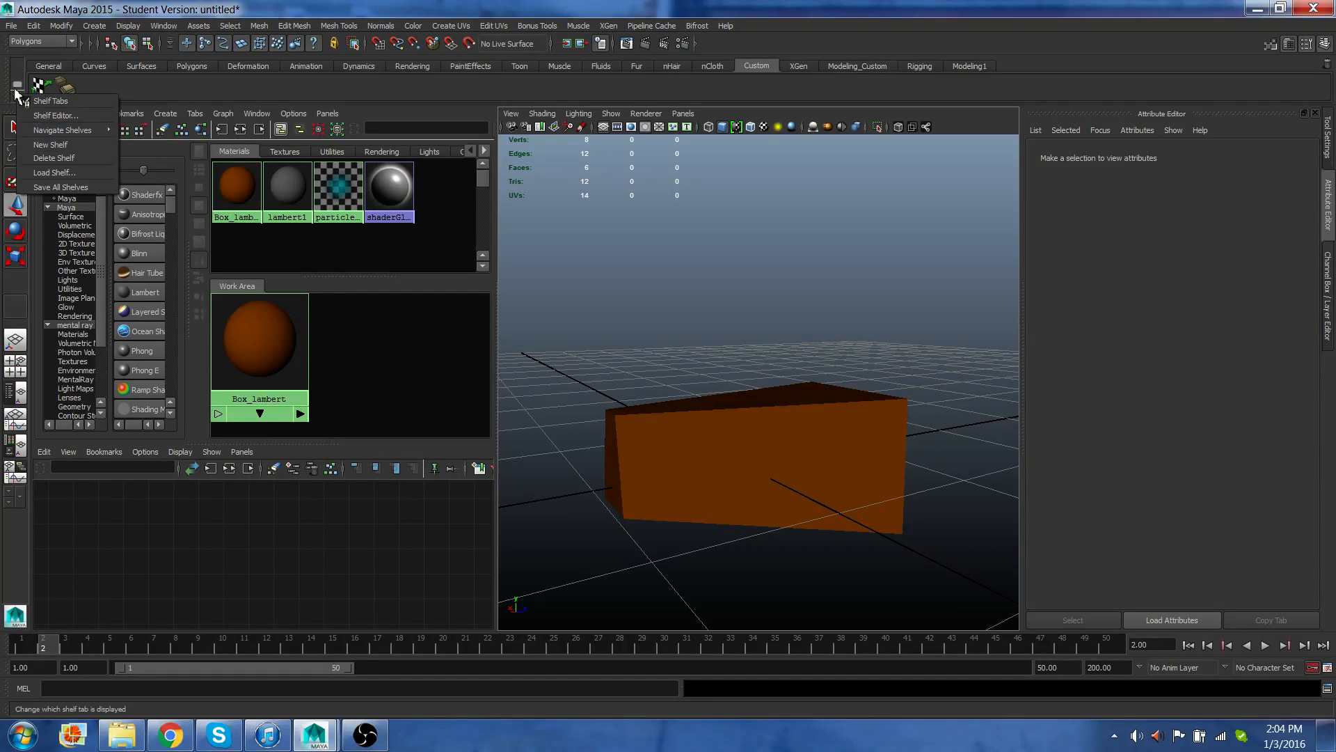
{"action": "left_click", "coordinate": [245, 88]}
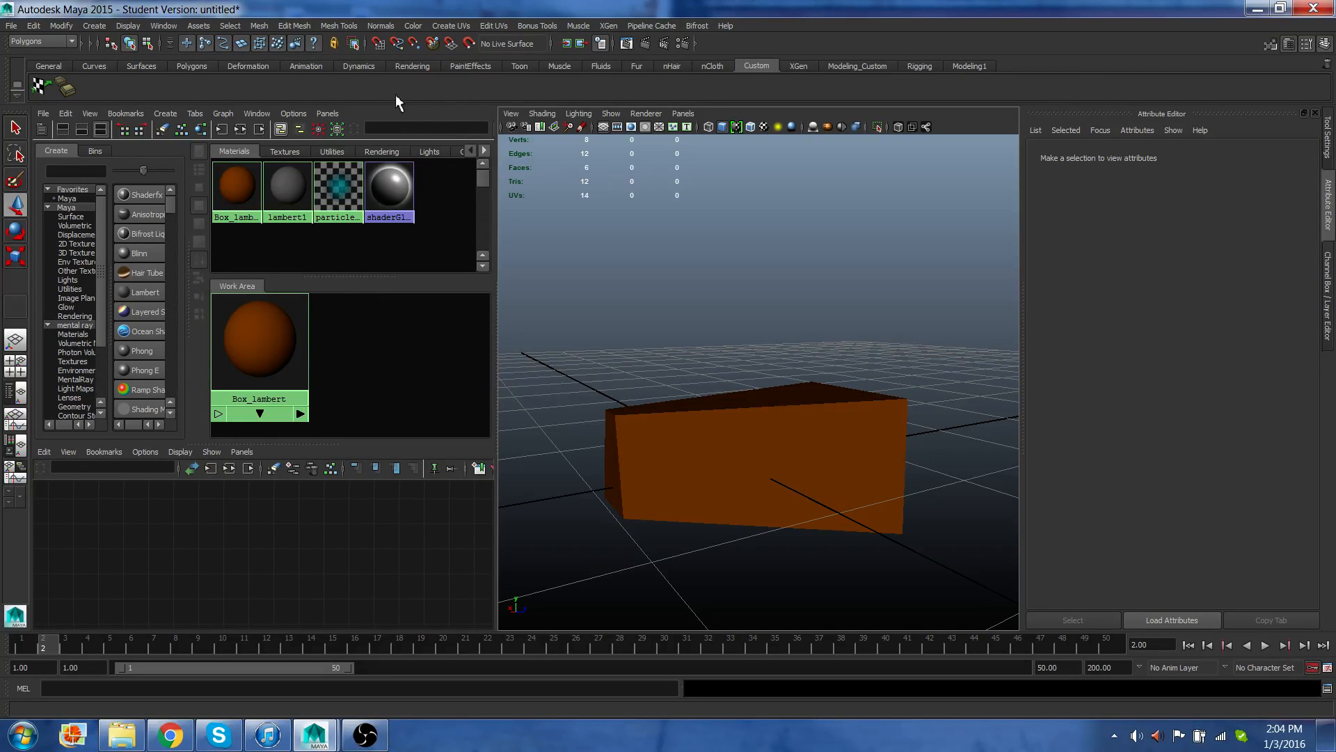
Look through the Mesh and Mesh Tools menu commands, including the Bridge Tool.
{"action": "left_click", "coordinate": [269, 27]}
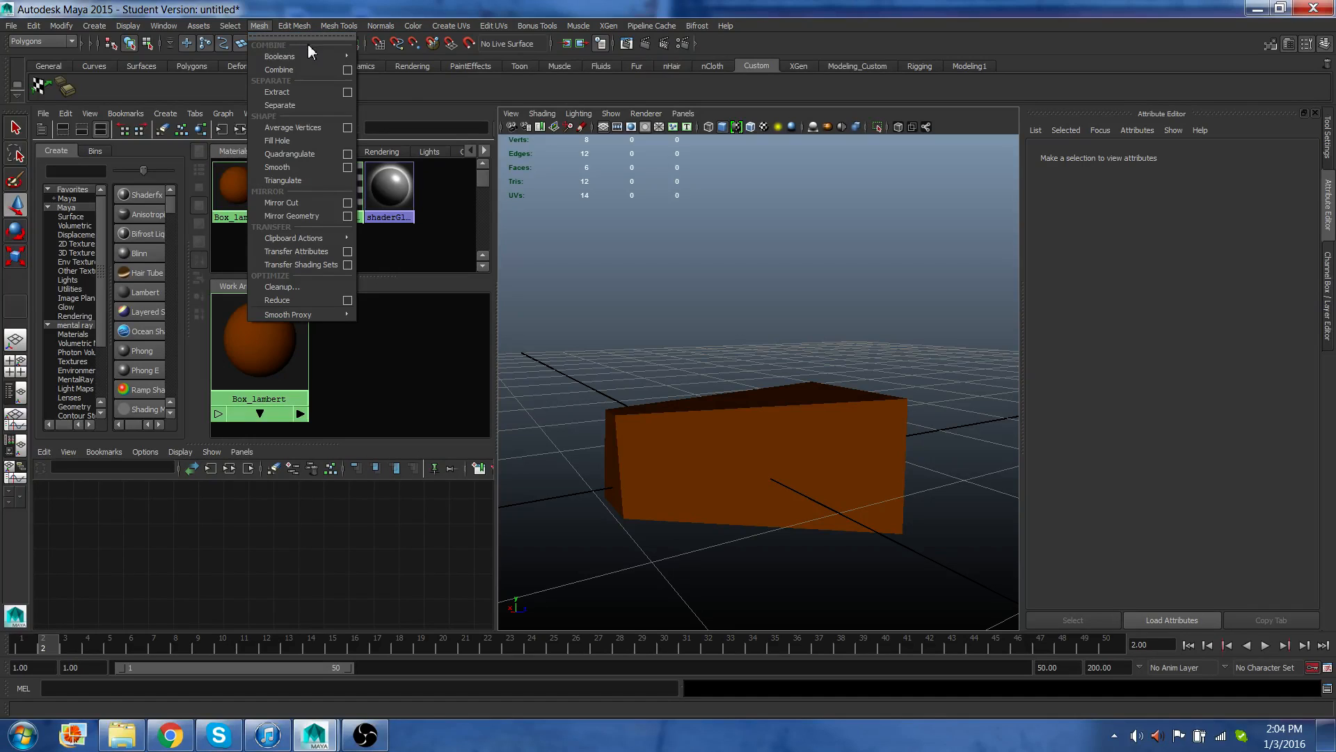
{"action": "mouse_move", "coordinate": [295, 60]}
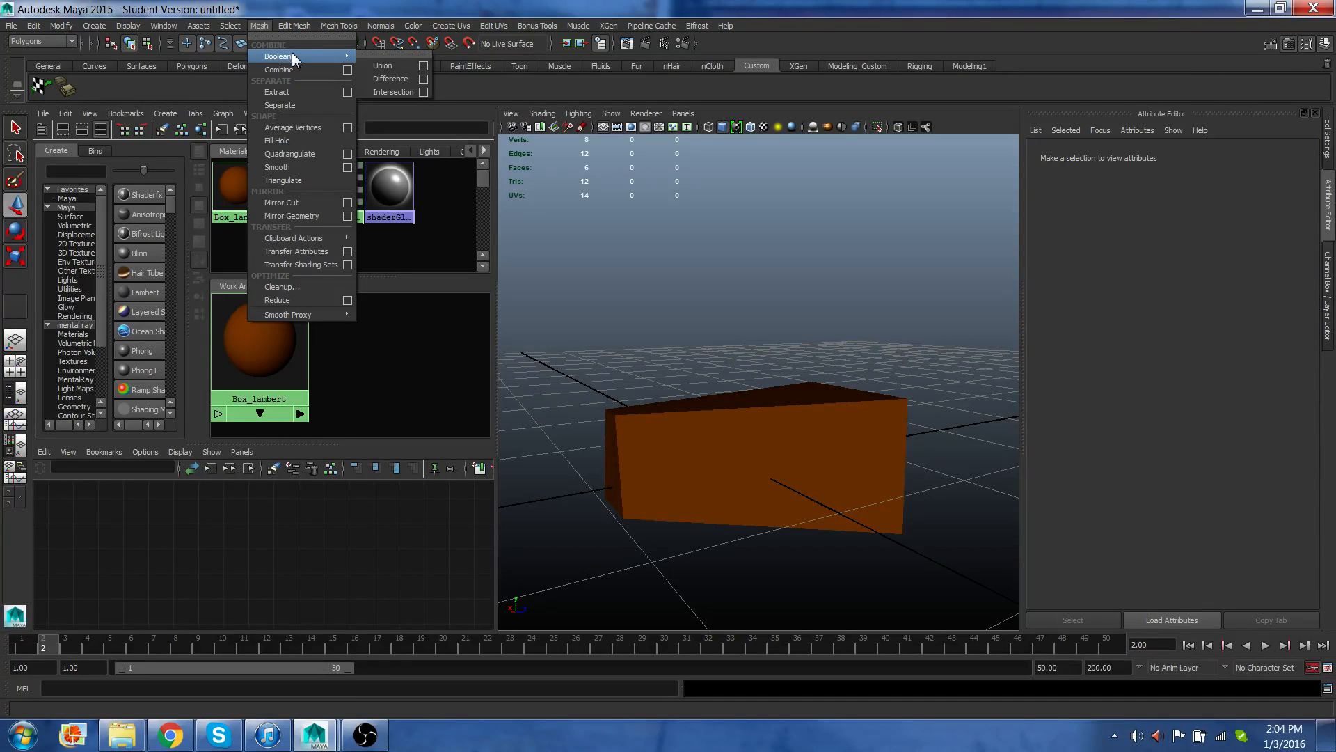
{"action": "left_click", "coordinate": [123, 89]}
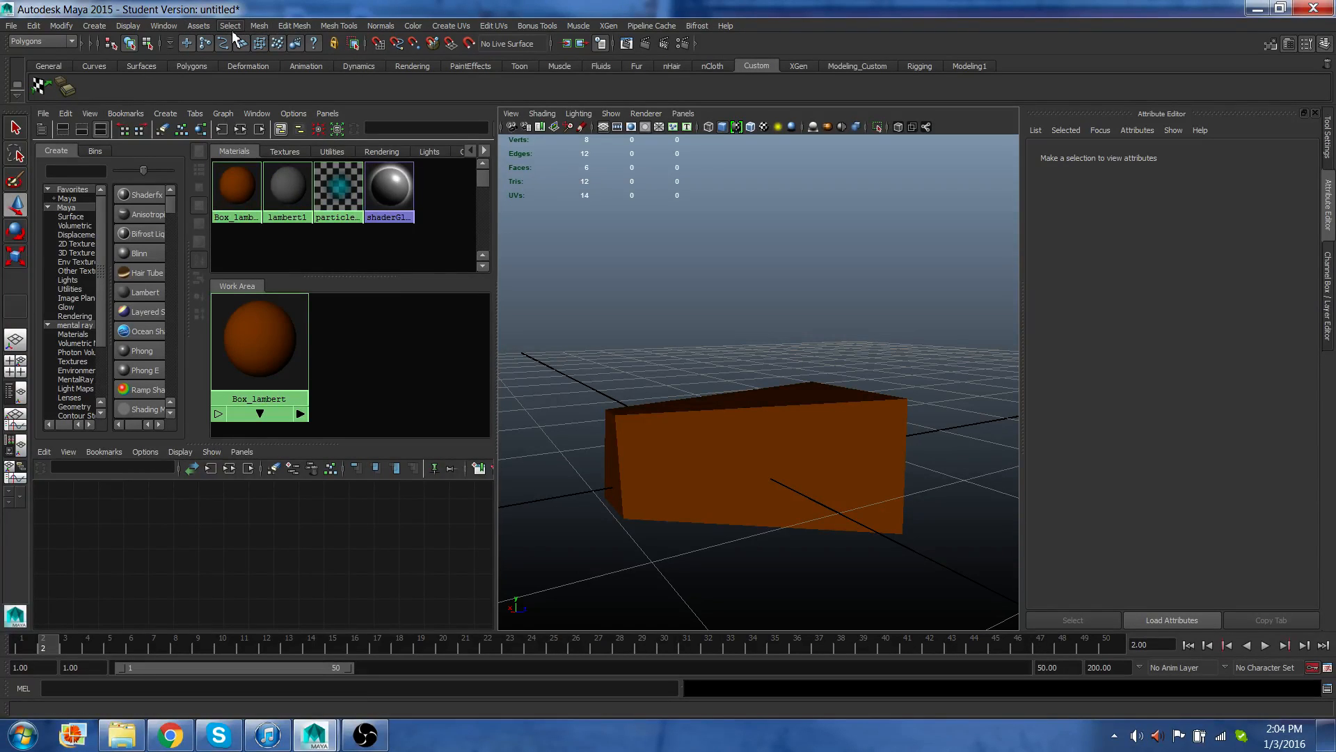
{"action": "left_click", "coordinate": [338, 26]}
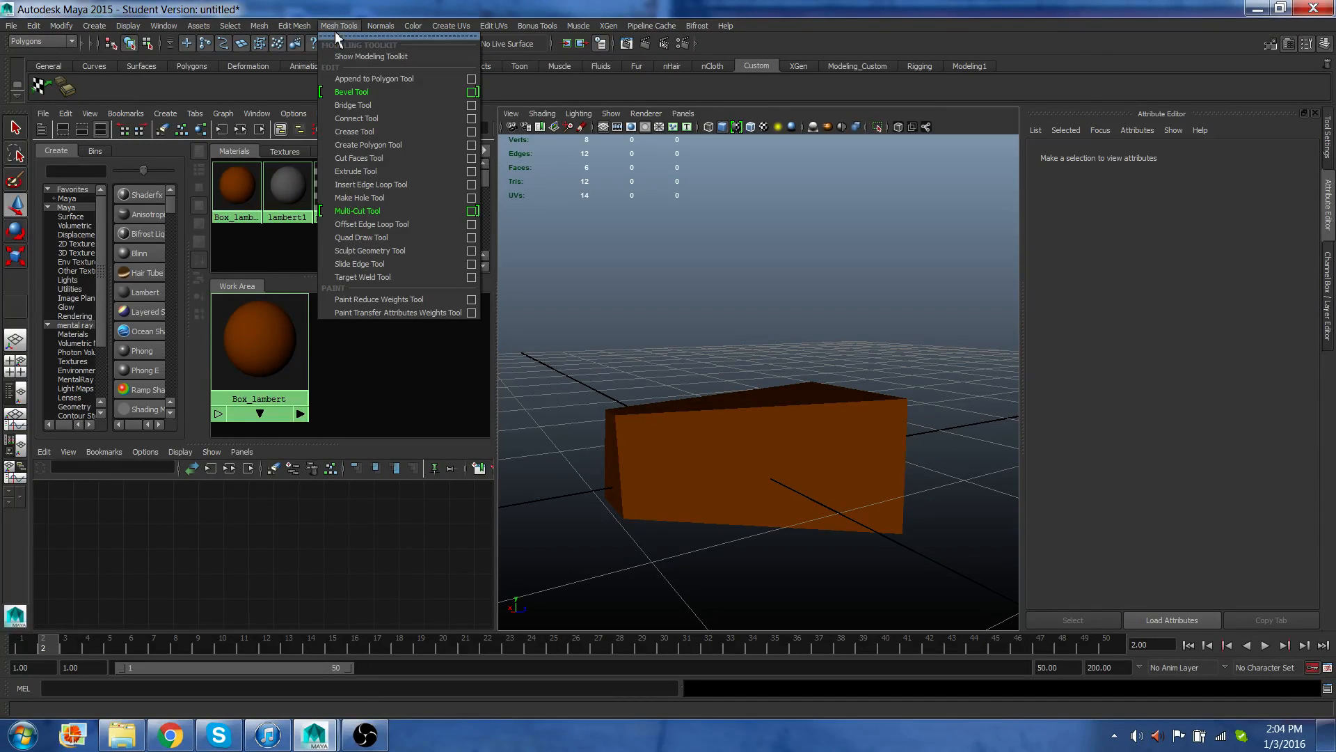
{"action": "left_click", "coordinate": [357, 107], "text": "ctrl+shift"}
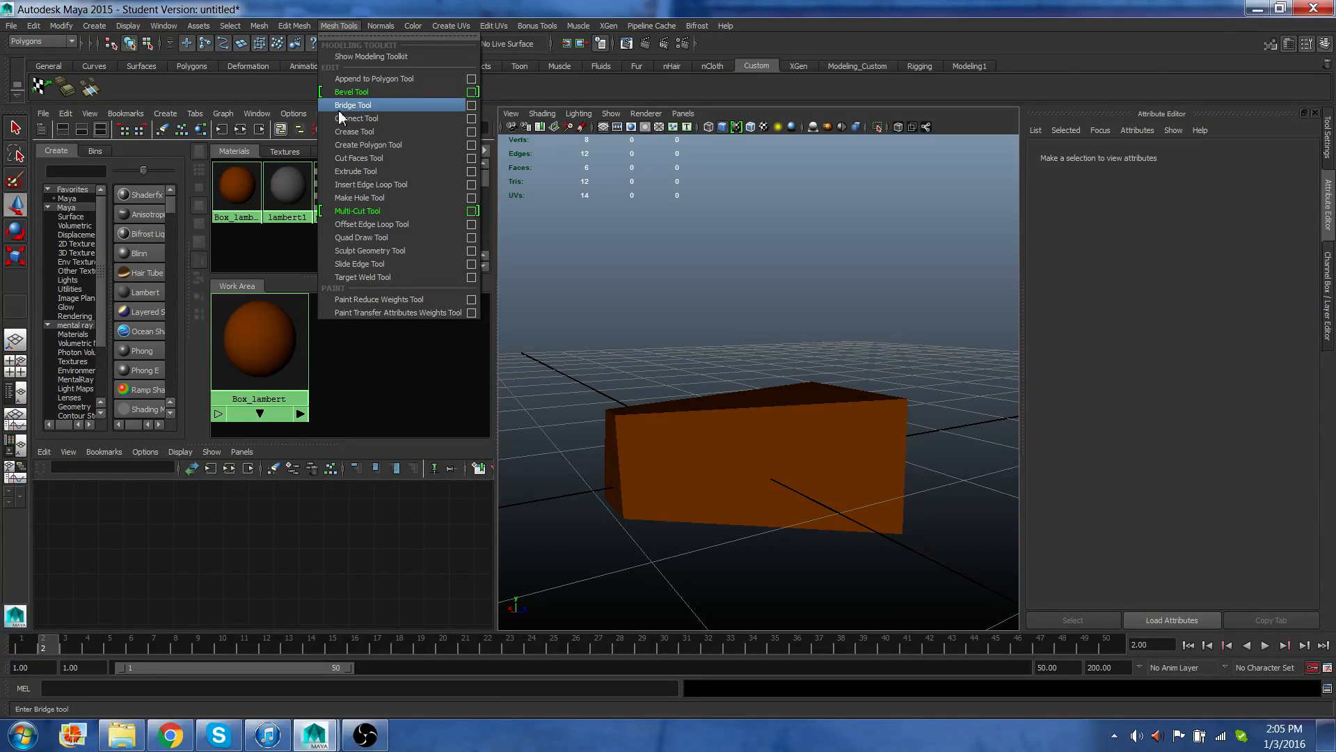
{"action": "left_click", "coordinate": [682, 77]}
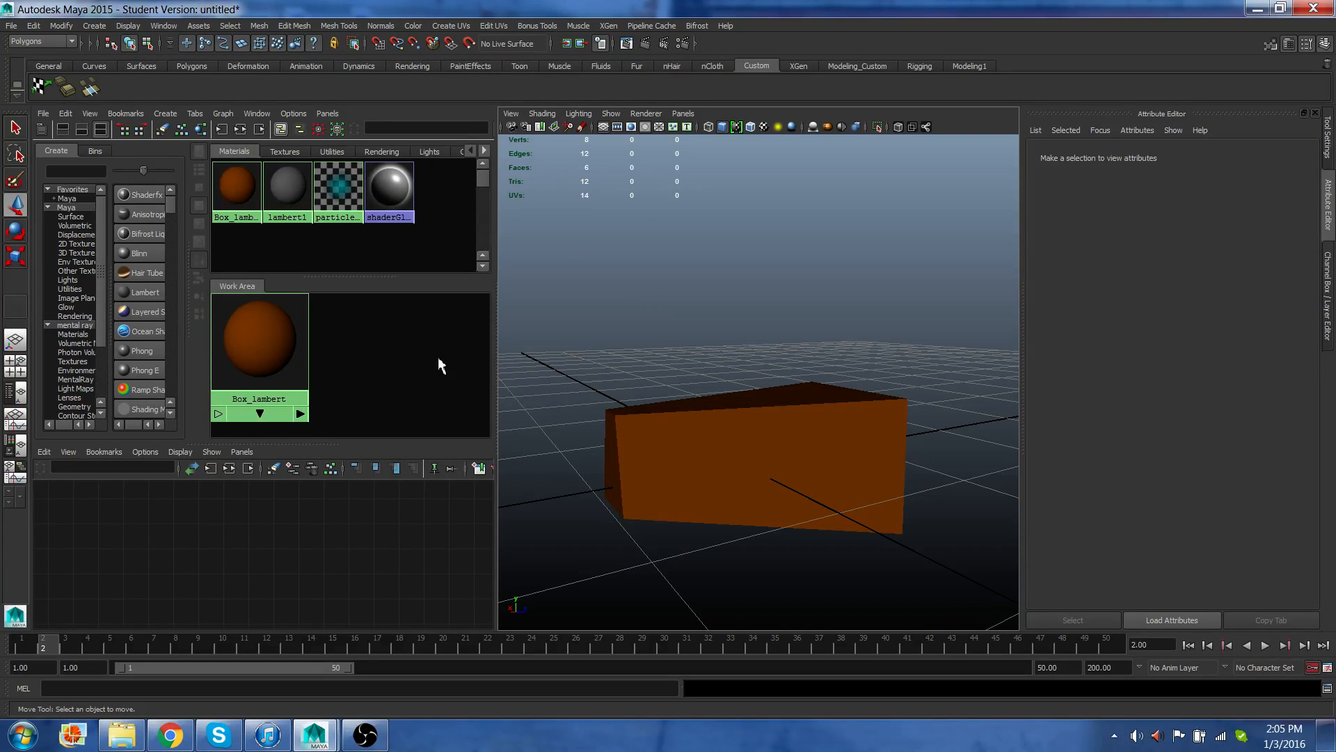
Switch the workspace to a single perspective viewport layout and check the viewport renderer options.
{"action": "left_click", "coordinate": [18, 348]}
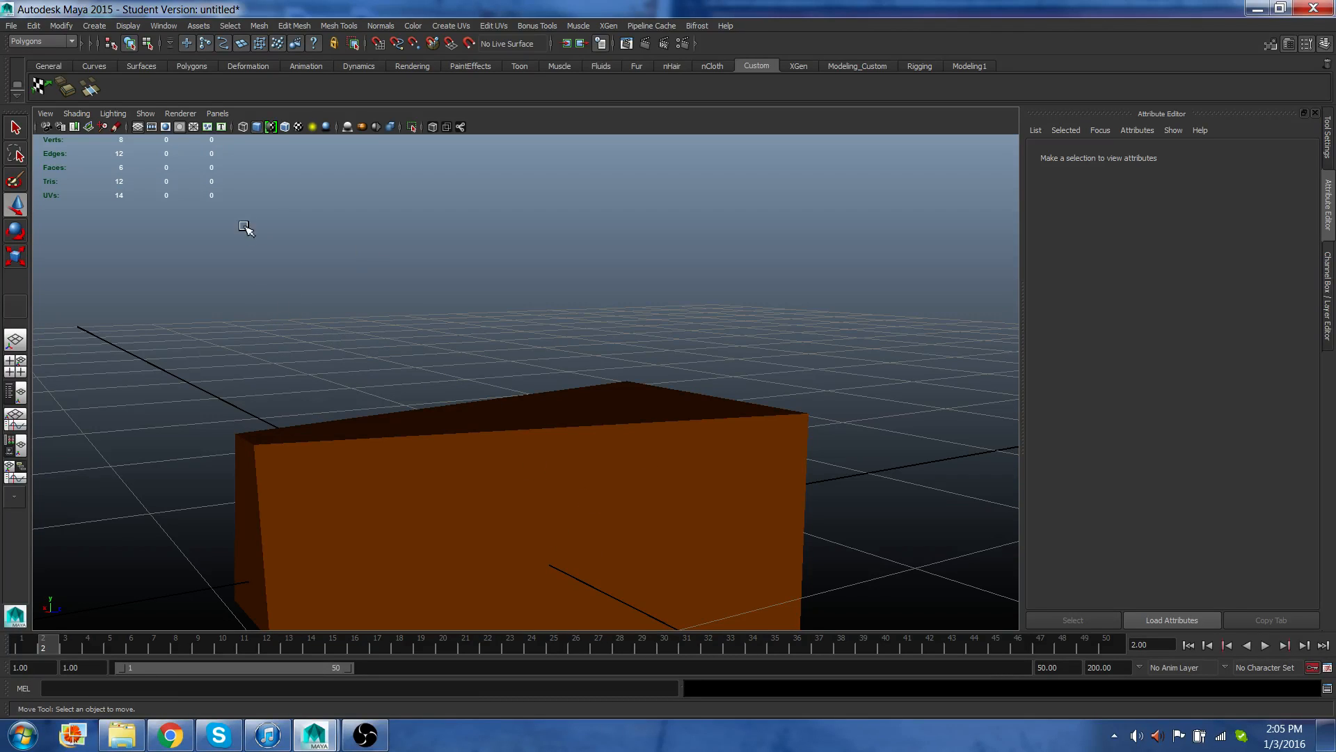
{"action": "left_click", "coordinate": [178, 114]}
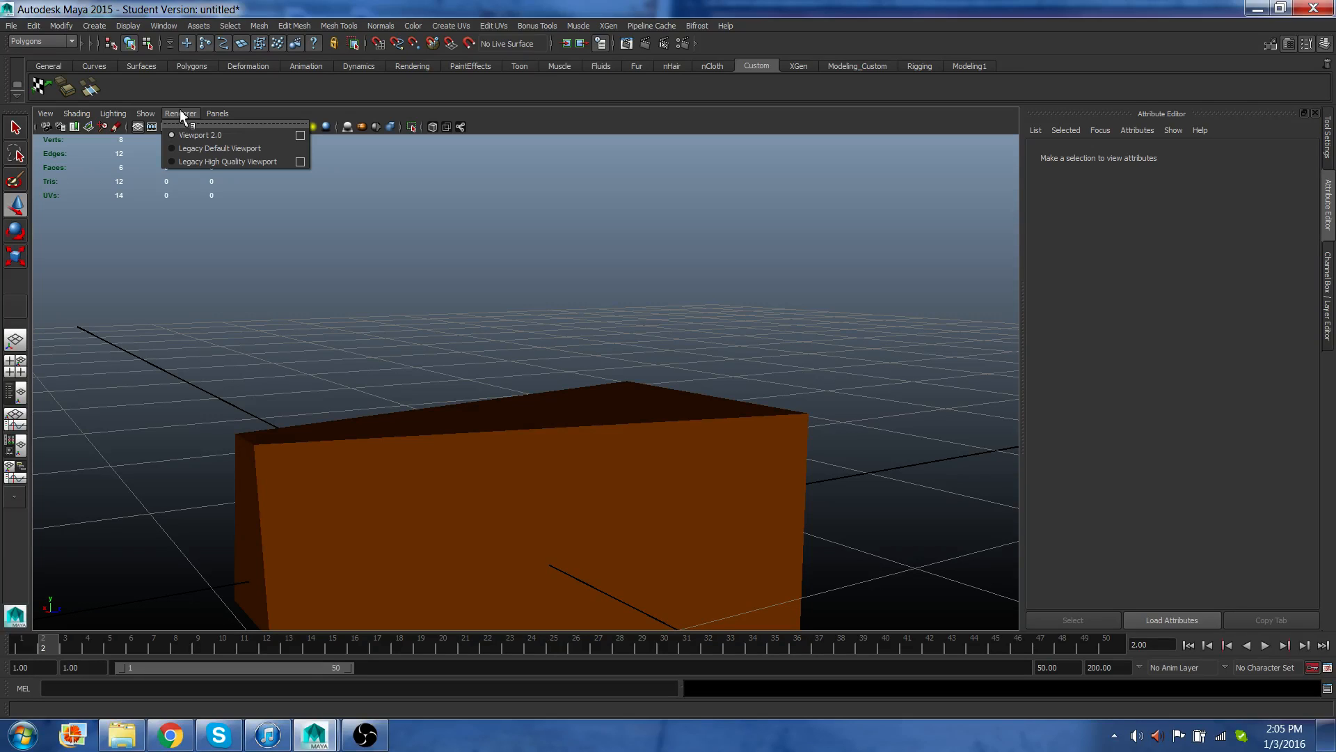
{"action": "left_click", "coordinate": [181, 115]}
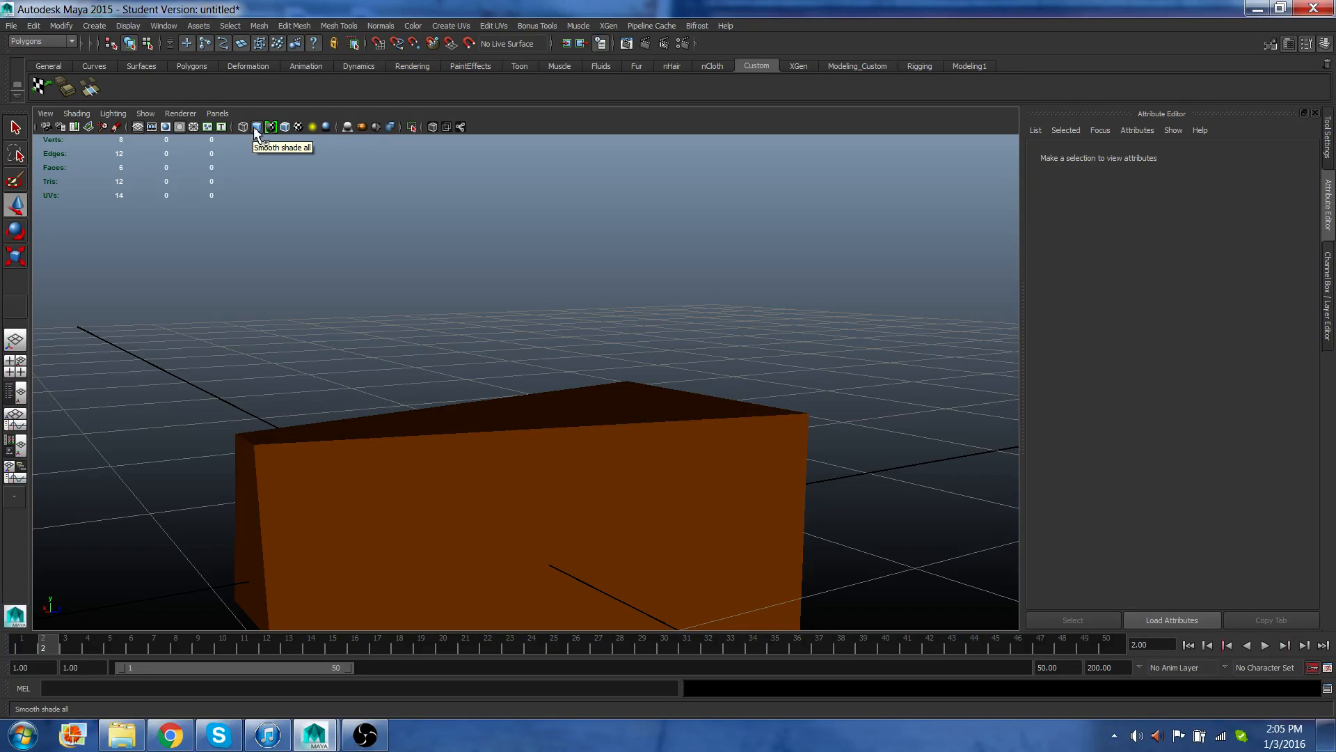
Toggle the viewport's film gate, wireframe, smooth shaded and wireframe-on-shaded display modes on the box.
{"action": "left_click", "coordinate": [151, 126]}
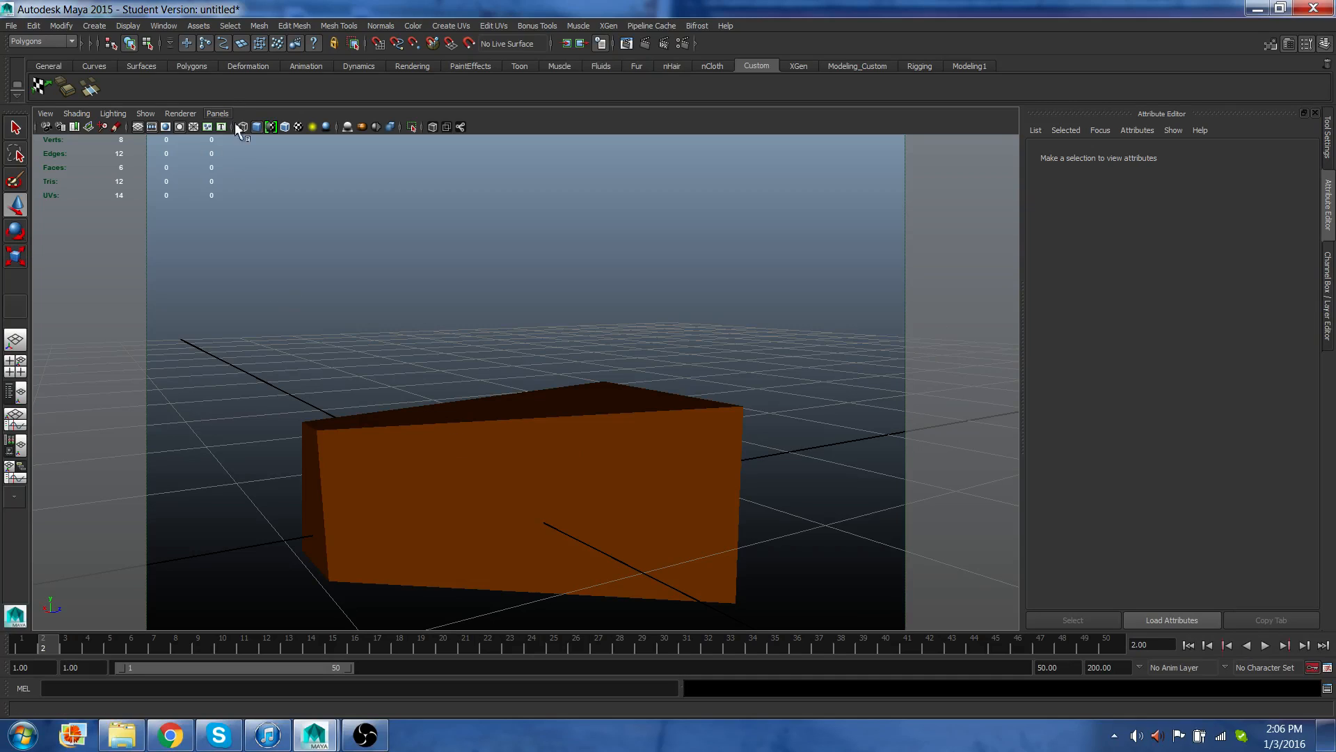
{"action": "left_click", "coordinate": [153, 126]}
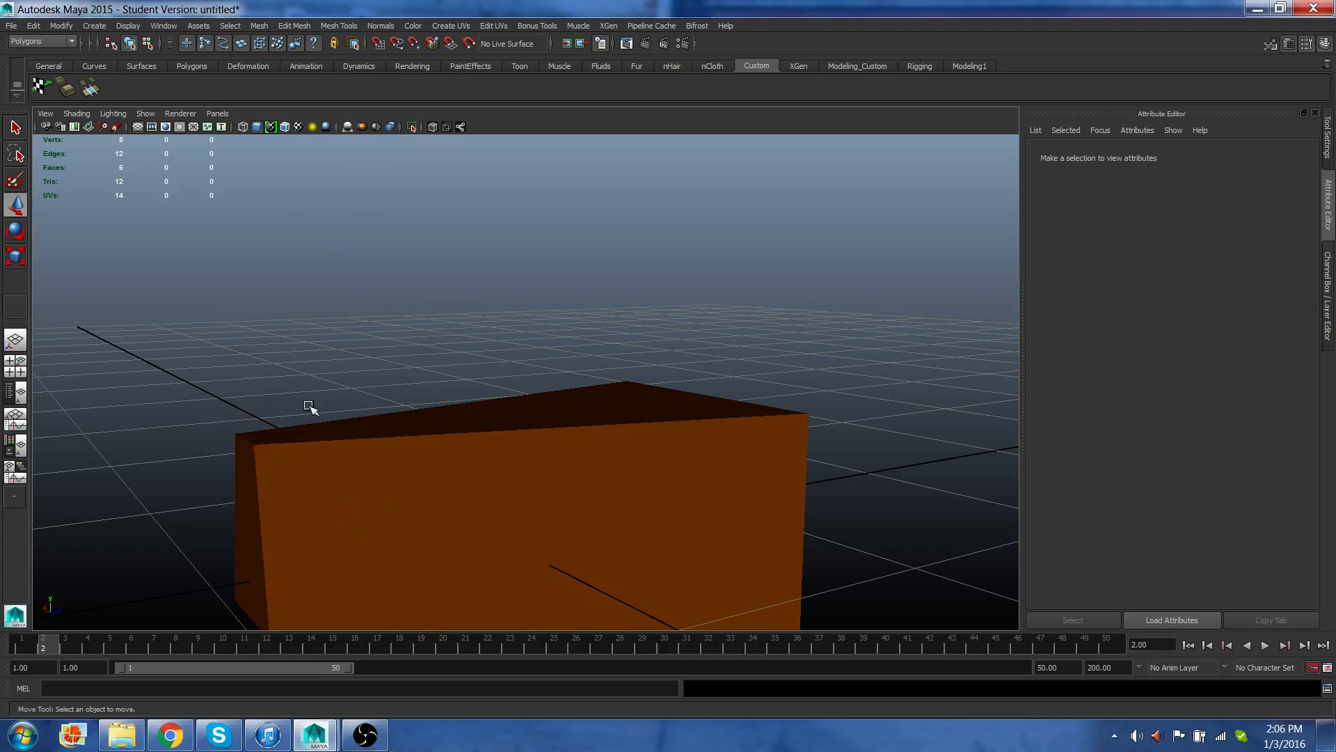
{"action": "left_click", "coordinate": [257, 127]}
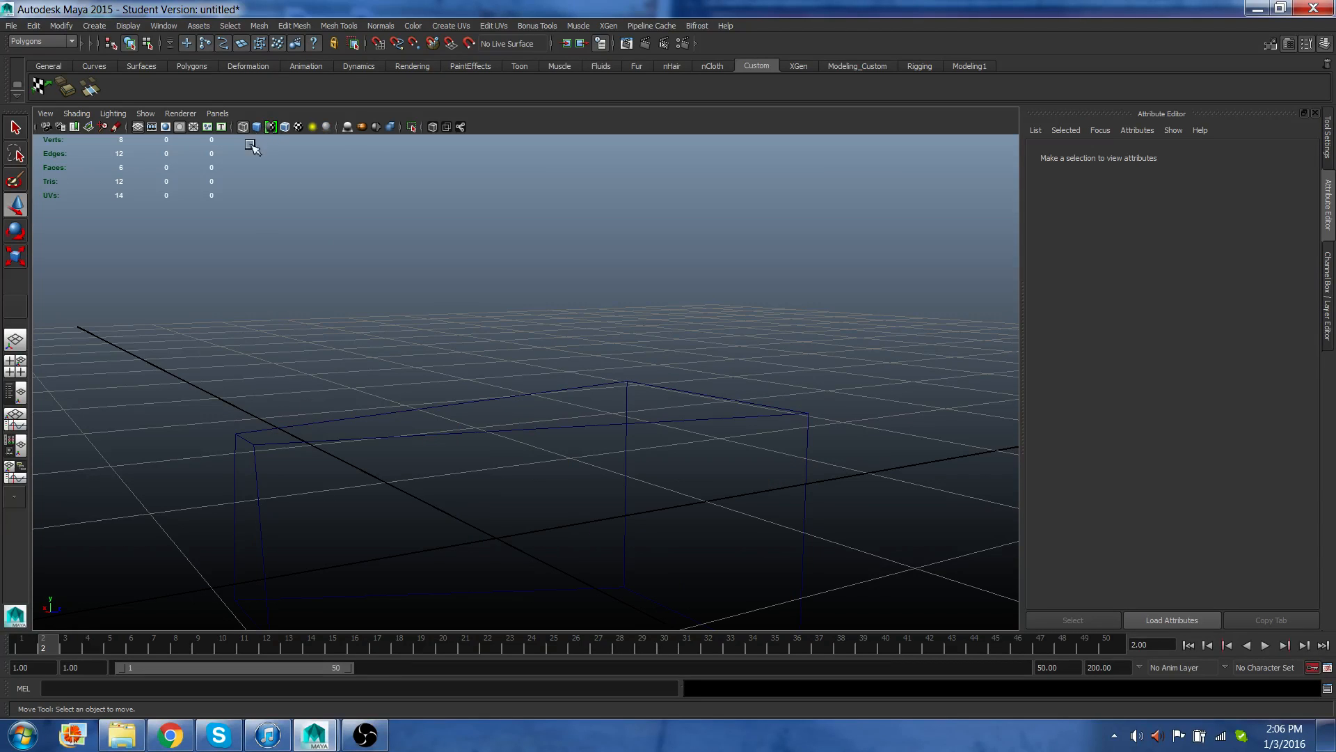
{"action": "left_click", "coordinate": [641, 382]}
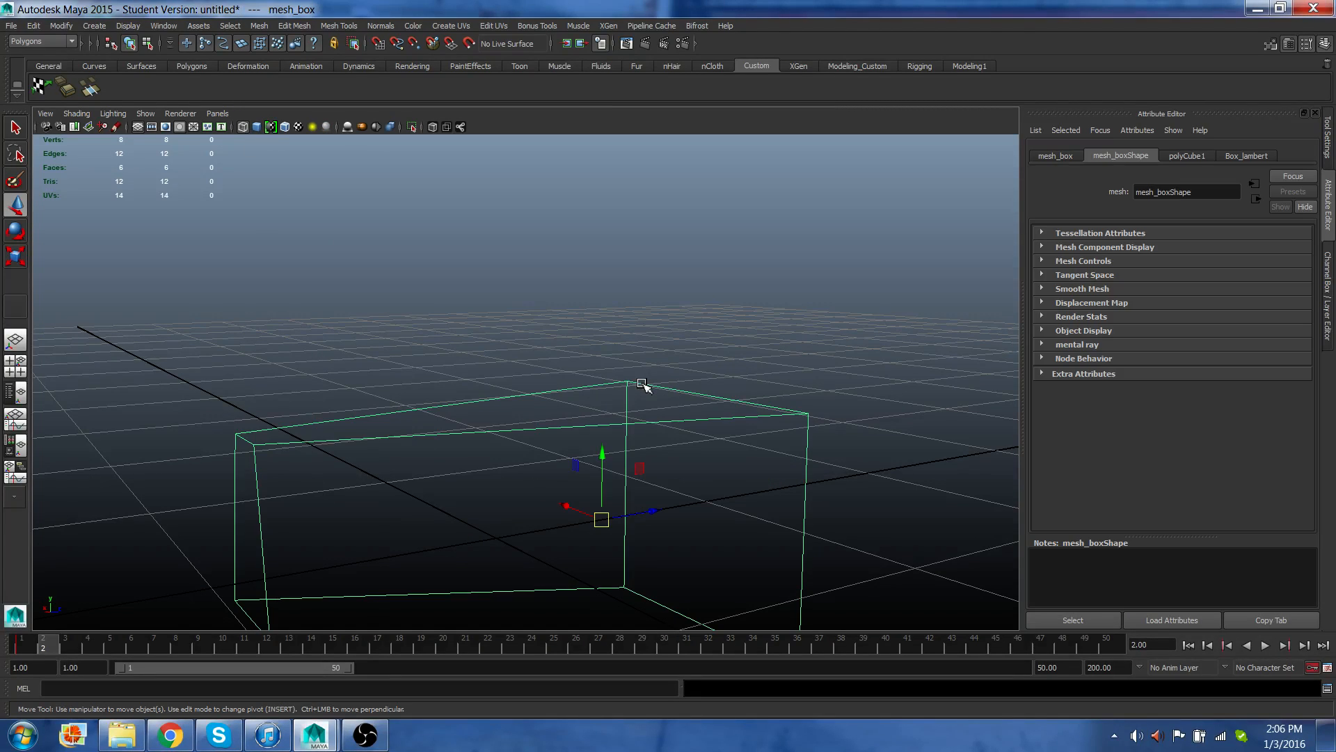
{"action": "left_click", "coordinate": [260, 127]}
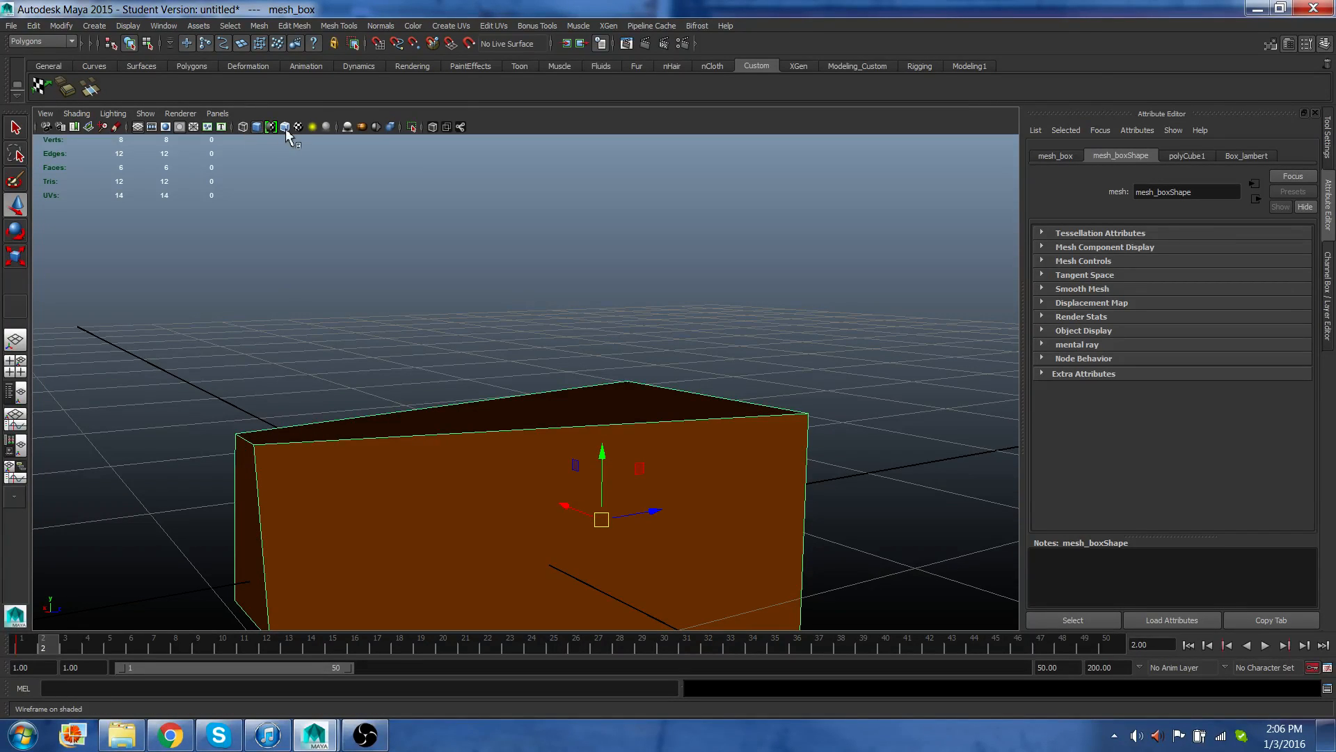
{"action": "left_click", "coordinate": [316, 266]}
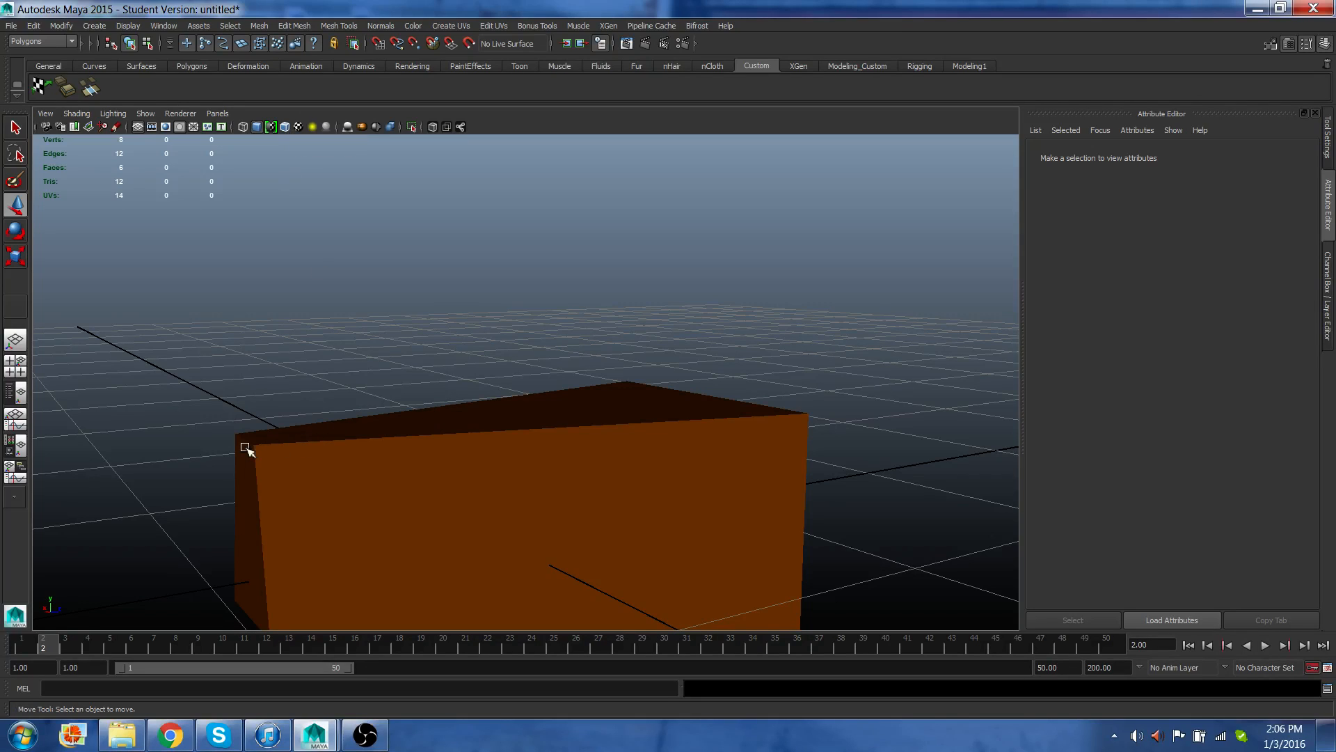
{"action": "left_click", "coordinate": [285, 127]}
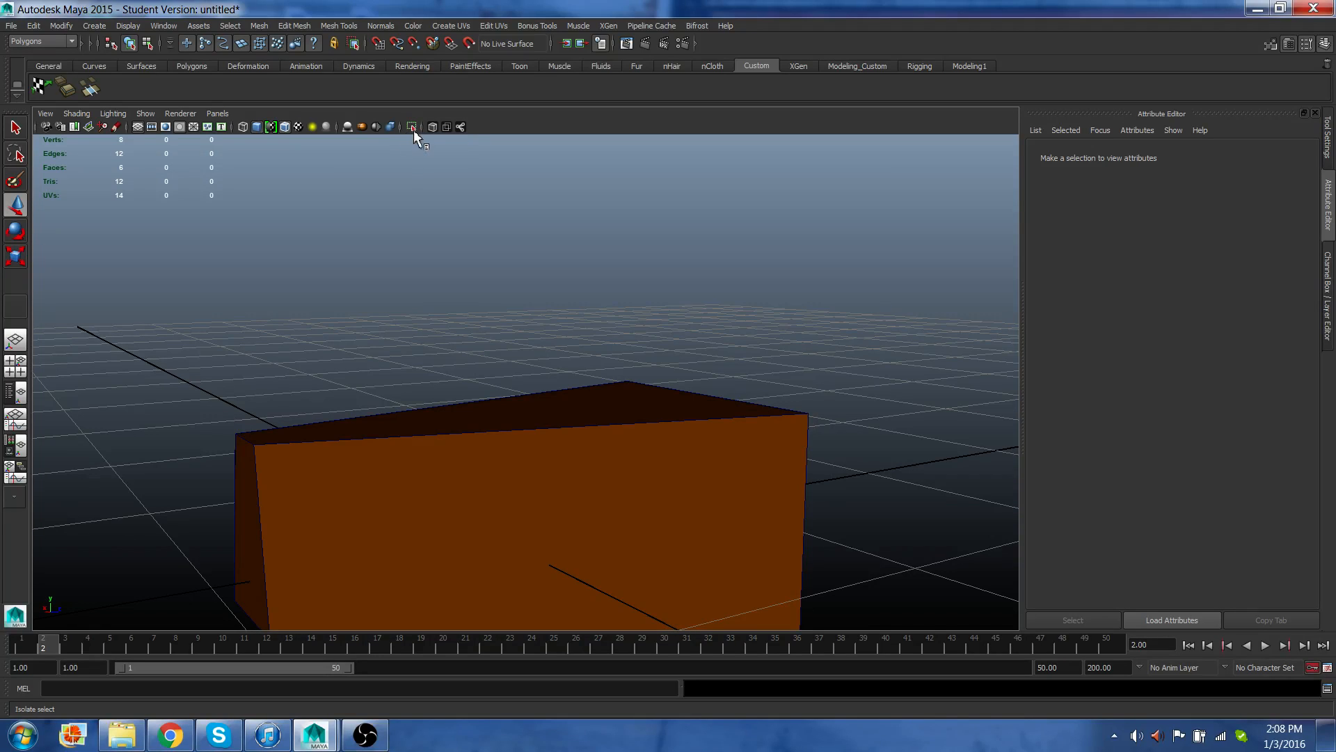
Select the box and duplicate it three times, moving the first copy to the side to spread them out.
{"action": "left_click", "coordinate": [473, 466]}
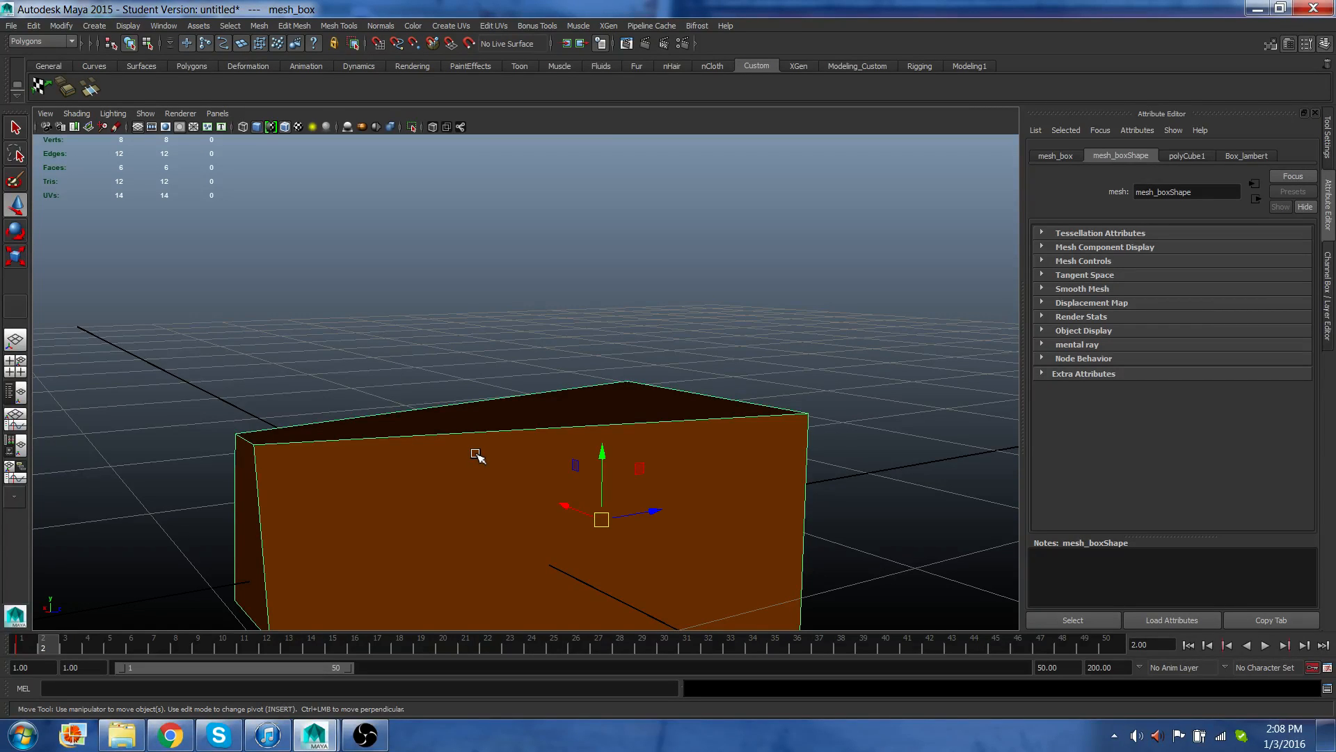
{"action": "left_click_drag", "start_coordinate": [479, 460], "coordinate": [554, 449], "text": "alt"}
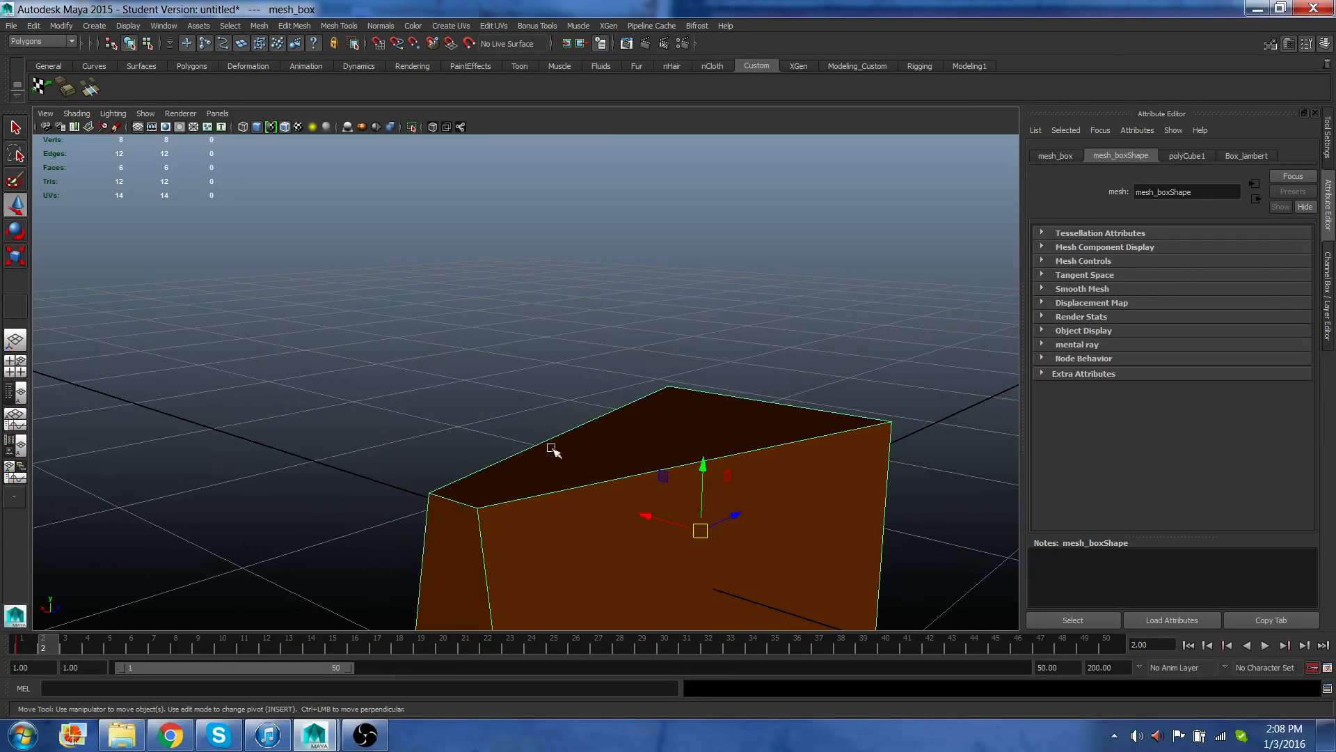
{"action": "key", "text": "ctrl+d"}
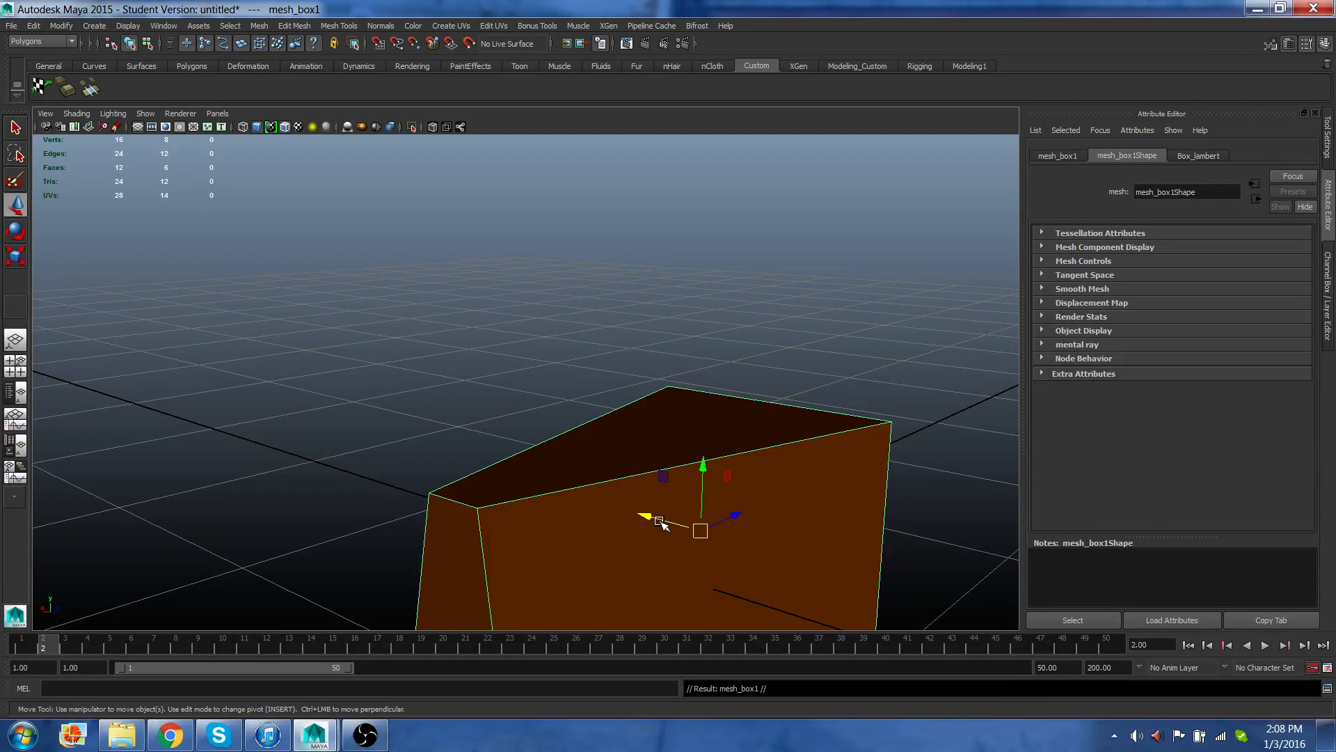
{"action": "left_click_drag", "start_coordinate": [663, 525], "coordinate": [122, 344]}
{"action": "key", "text": "ctrl+d"}
{"action": "key", "text": "ctrl+d"}
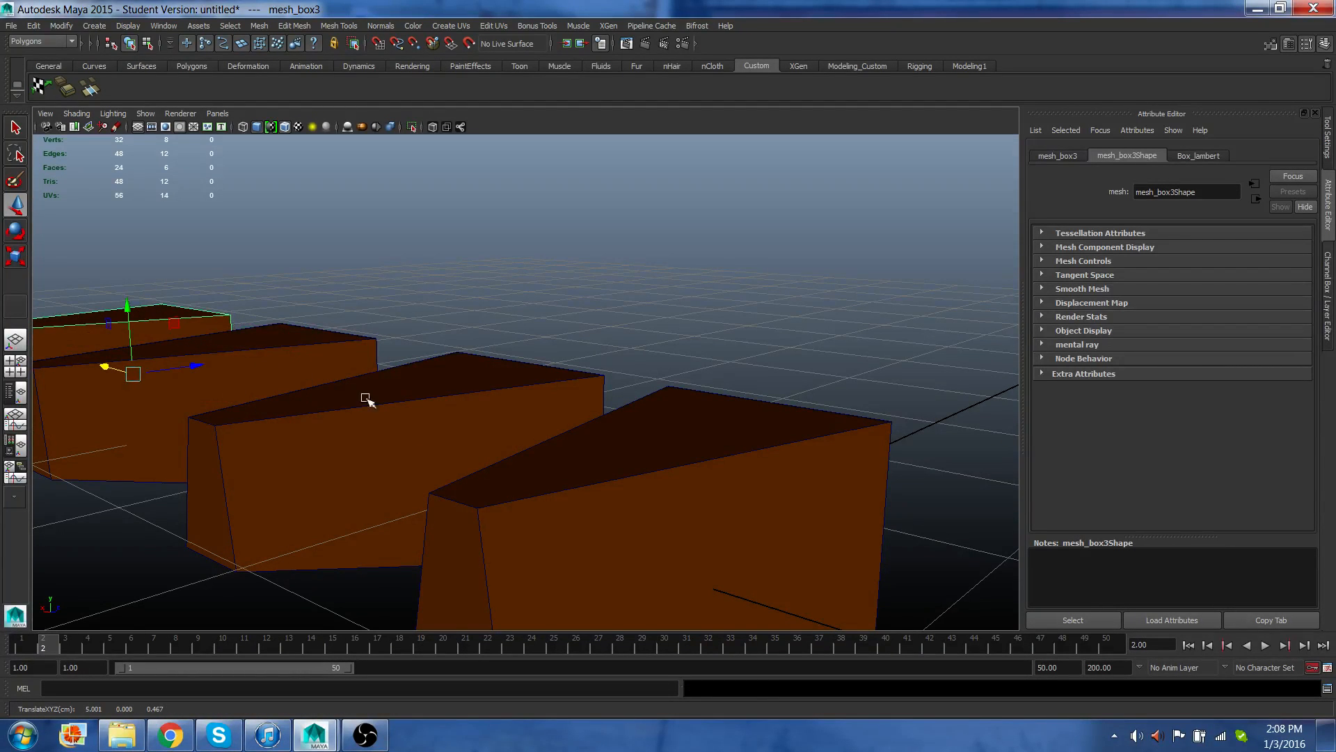
Select the second box and isolate it in the viewport.
{"action": "mouse_move", "coordinate": [365, 398]}
{"action": "left_mouse_down", "text": "alt"}
{"action": "mouse_move", "coordinate": [379, 396]}
{"action": "mouse_move", "coordinate": [333, 392]}
{"action": "mouse_move", "coordinate": [368, 401]}
{"action": "left_mouse_up", "text": "alt"}
{"action": "left_click", "coordinate": [269, 409]}
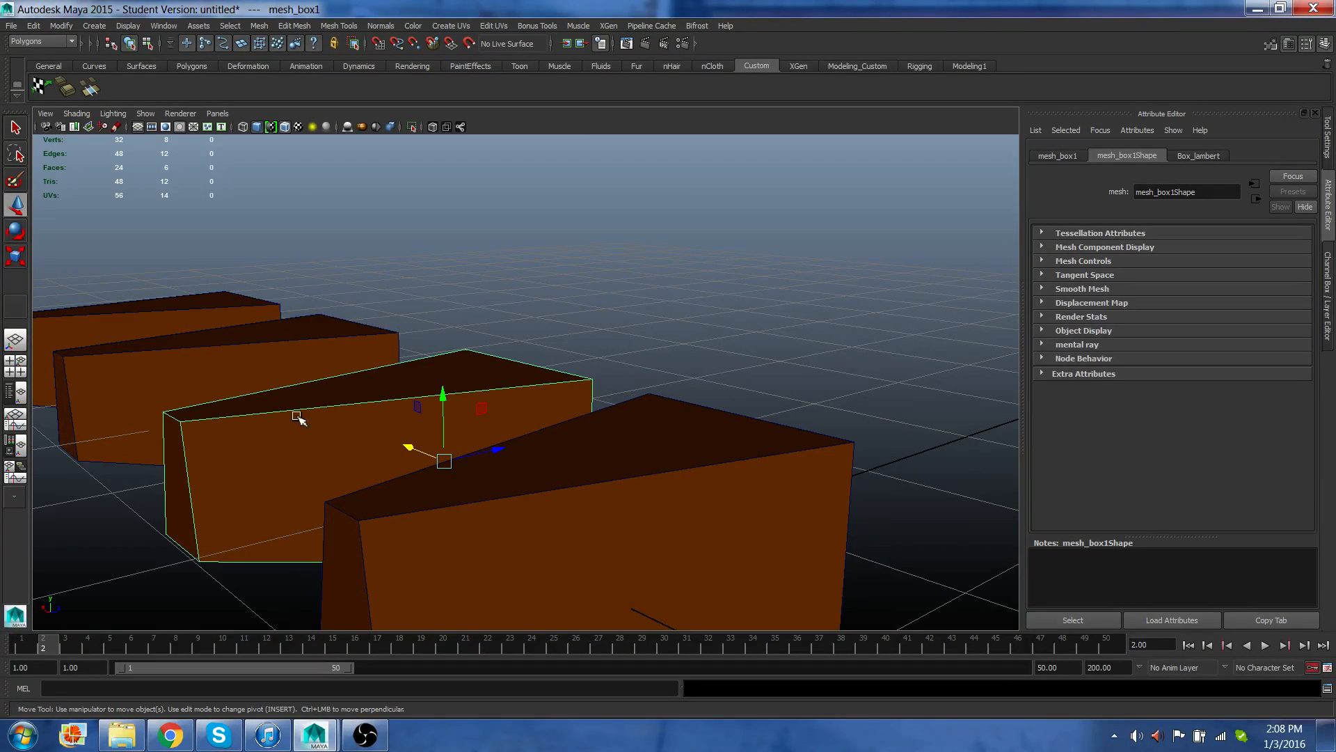
{"action": "mouse_move", "coordinate": [679, 503]}
{"action": "left_mouse_down", "text": "alt"}
{"action": "mouse_move", "coordinate": [644, 490]}
{"action": "mouse_move", "coordinate": [680, 495]}
{"action": "left_mouse_up", "text": "alt"}
{"action": "left_click_drag", "start_coordinate": [507, 482], "coordinate": [545, 479], "text": "alt"}
{"action": "scroll", "coordinate": [542, 480], "scroll_direction": "up", "scroll_amount": 5}
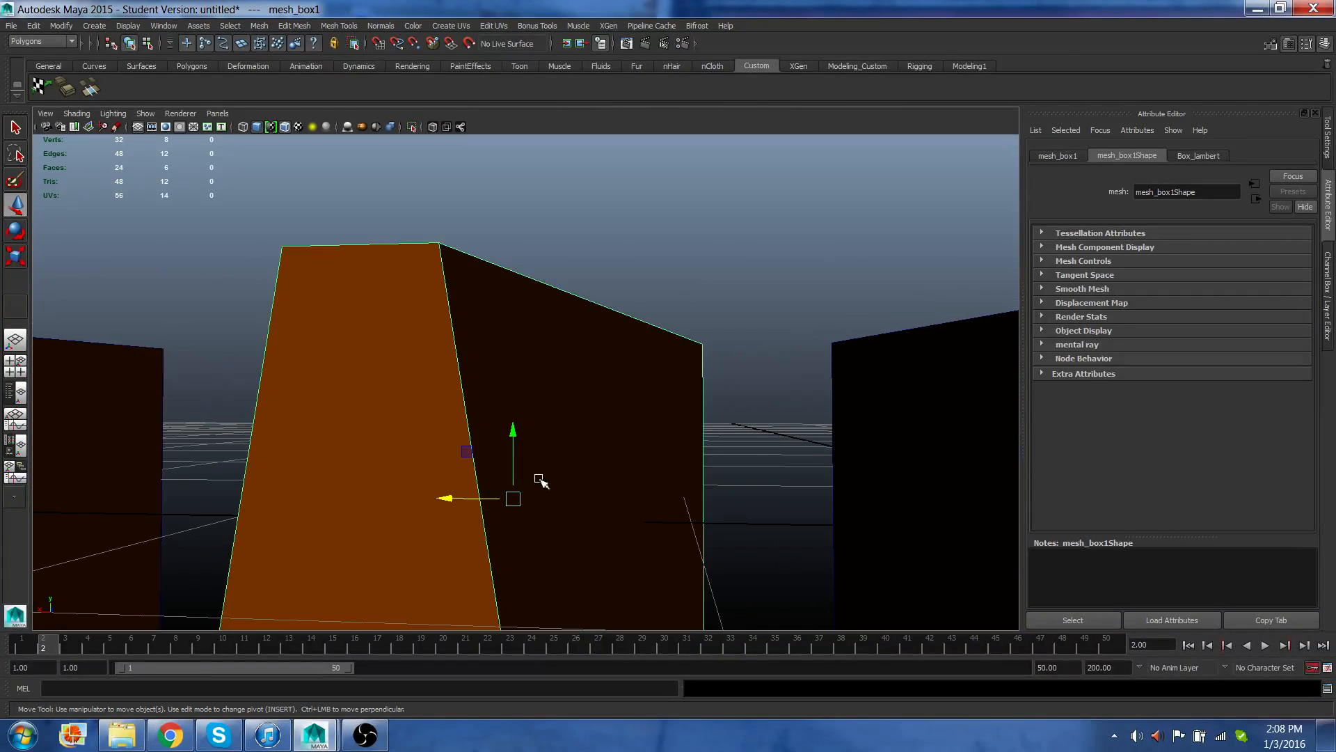
{"action": "scroll", "coordinate": [495, 479], "scroll_direction": "down", "scroll_amount": 1}
{"action": "scroll", "coordinate": [493, 480], "scroll_direction": "down", "scroll_amount": 3}
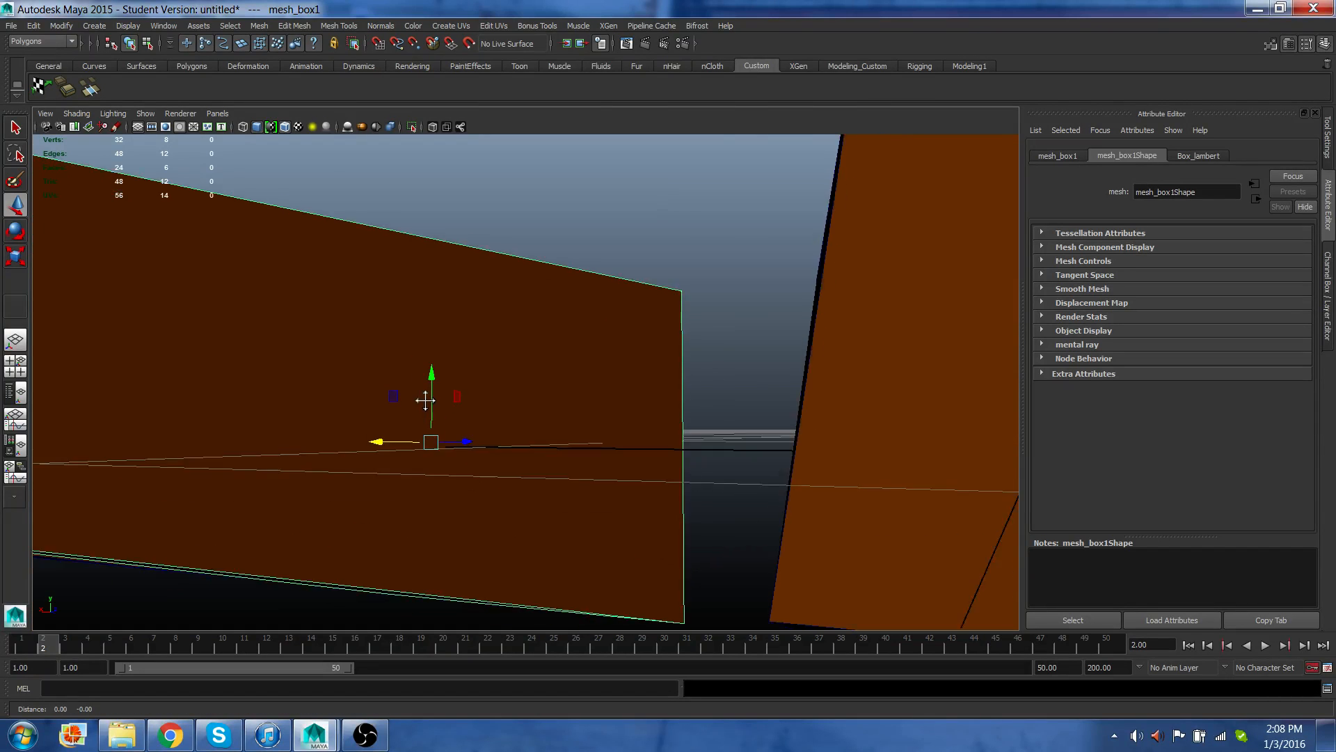
{"action": "left_click_drag", "start_coordinate": [427, 417], "coordinate": [421, 402], "text": "alt"}
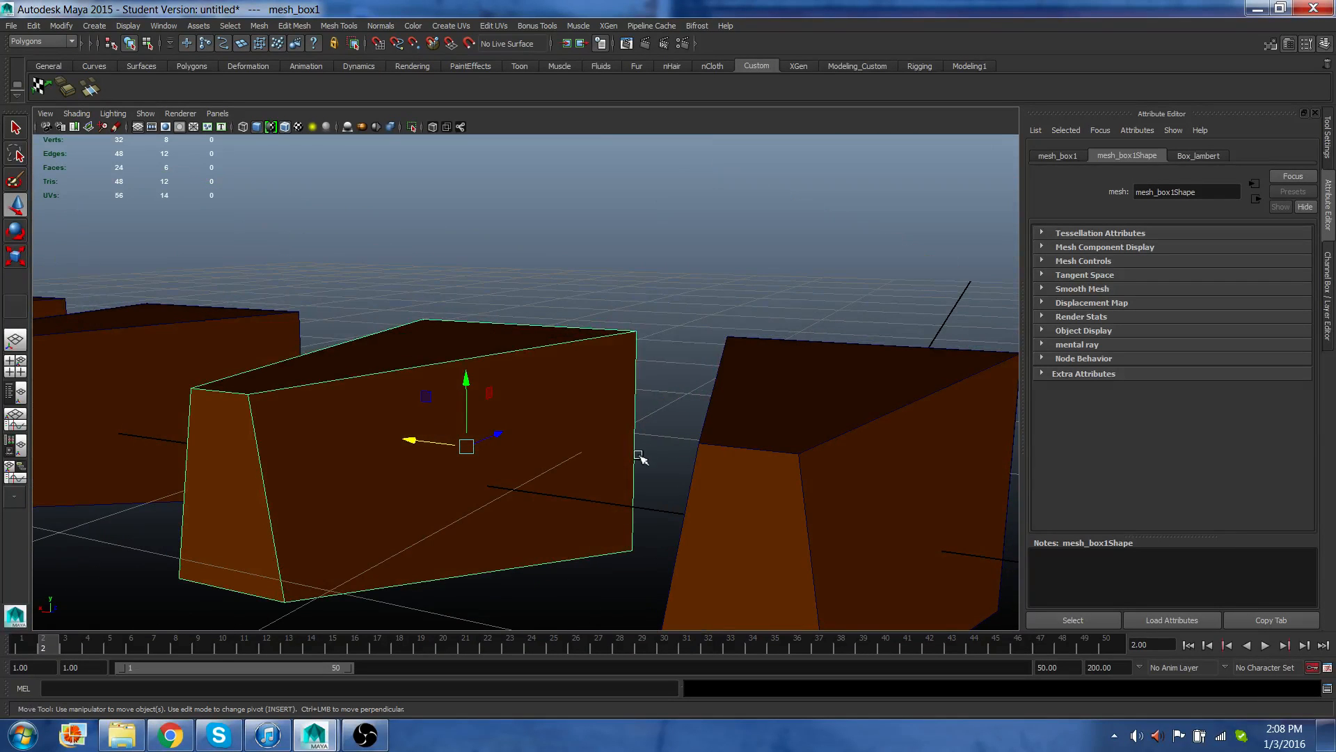
{"action": "left_click_drag", "start_coordinate": [686, 487], "coordinate": [658, 486], "text": "alt"}
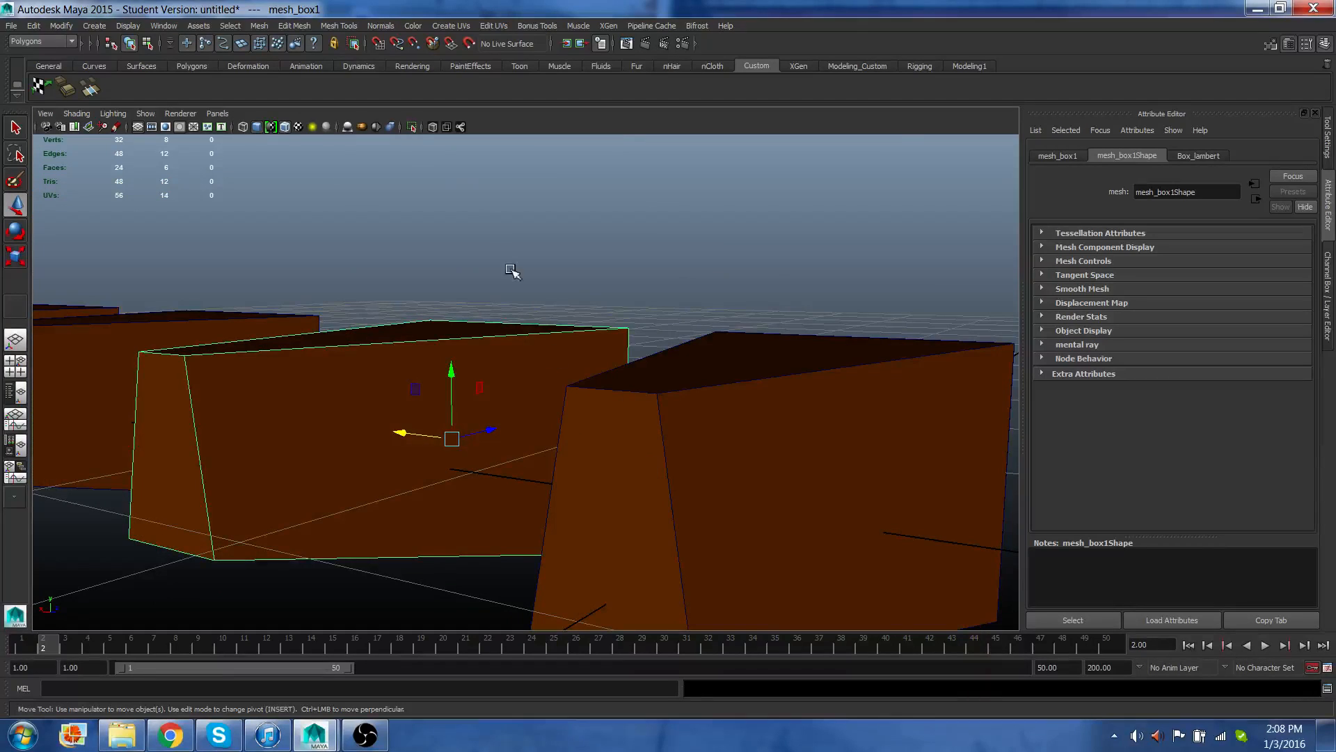
{"action": "left_click", "coordinate": [412, 126]}
{"action": "left_click_drag", "start_coordinate": [427, 499], "coordinate": [351, 490], "text": "alt"}
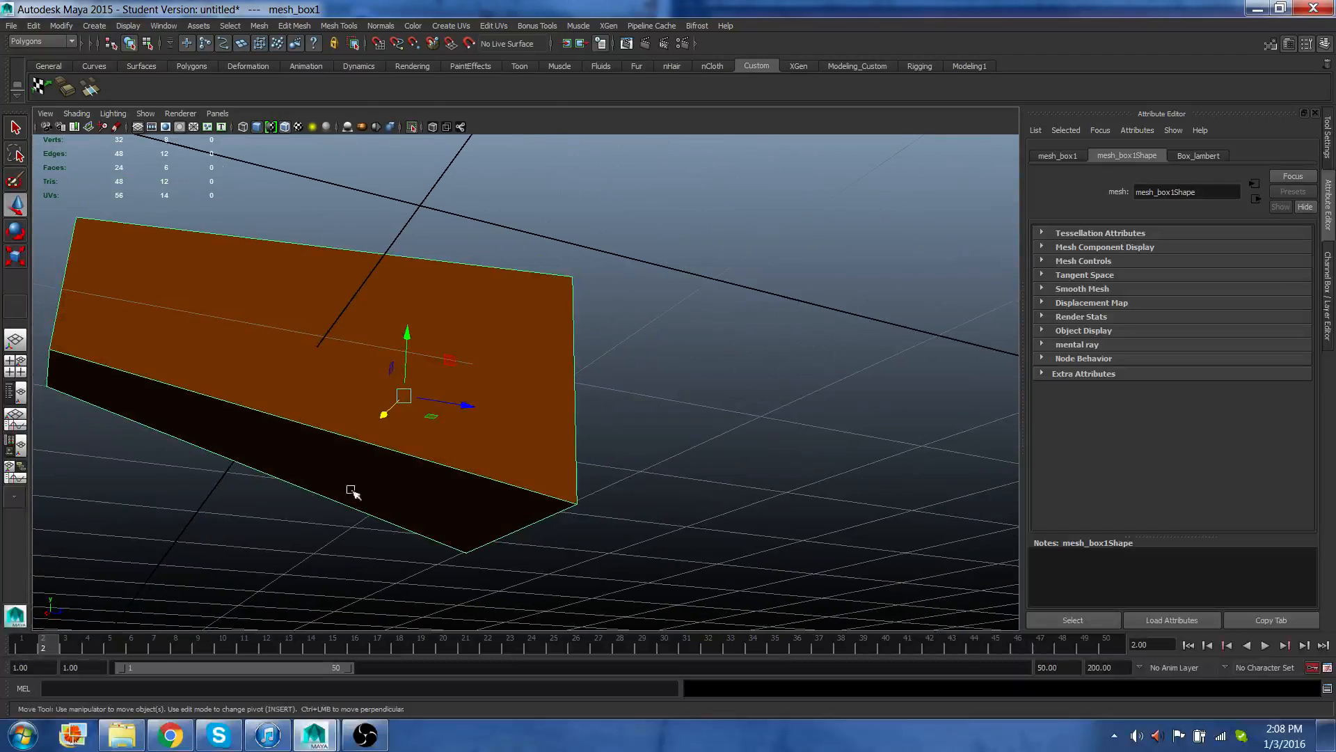
Select the vertices on the isolated box's end edge, scale them closer together, and move them outward.
{"action": "right_click_drag", "start_coordinate": [540, 299], "coordinate": [540, 272]}
{"action": "left_click_drag", "start_coordinate": [541, 245], "coordinate": [629, 539]}
{"action": "key", "text": "r"}
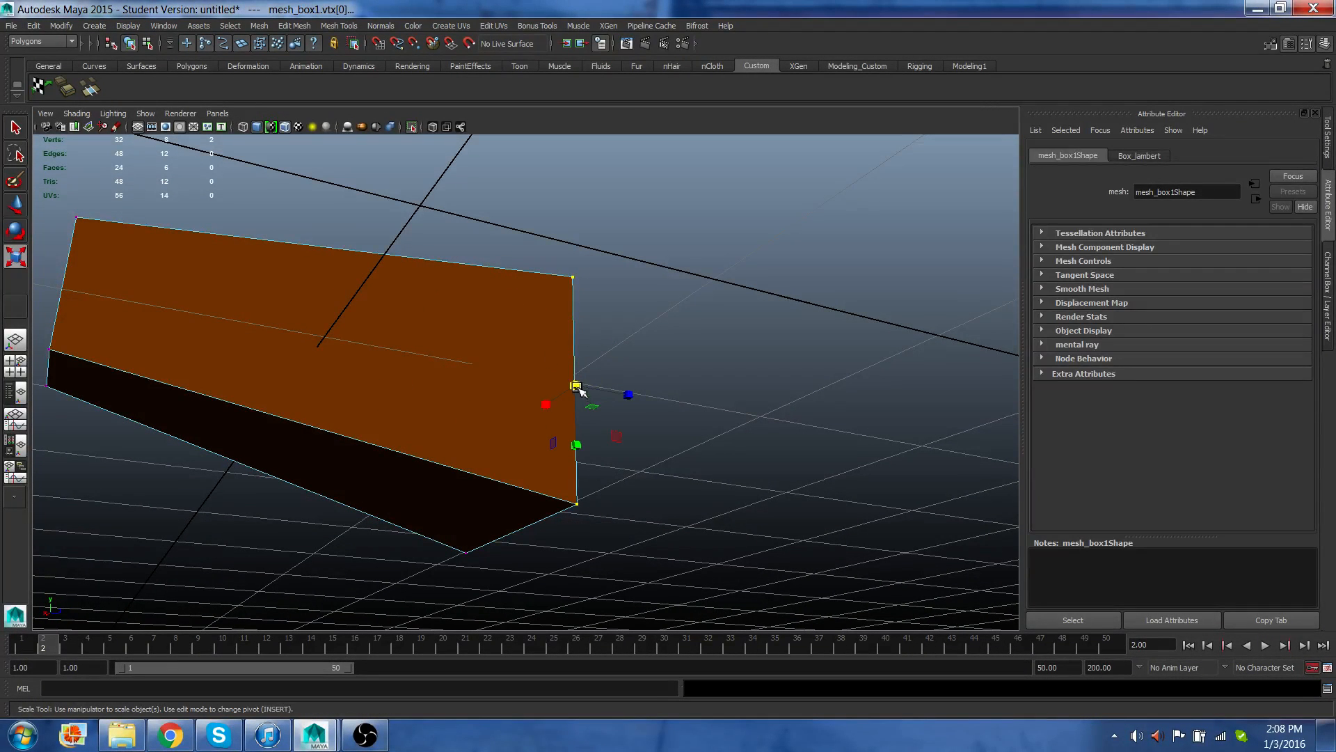
{"action": "left_click_drag", "start_coordinate": [576, 386], "coordinate": [533, 400]}
{"action": "key", "text": "w"}
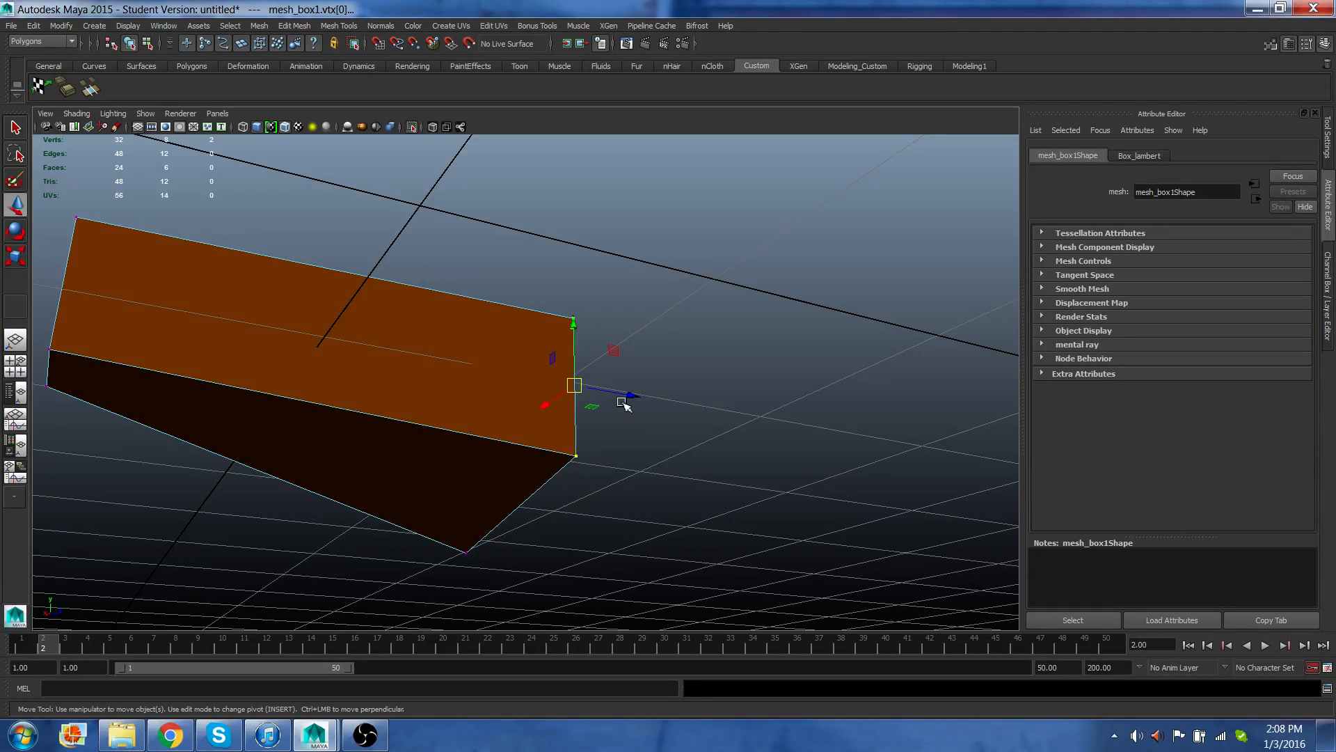
{"action": "left_click_drag", "start_coordinate": [632, 396], "coordinate": [797, 425]}
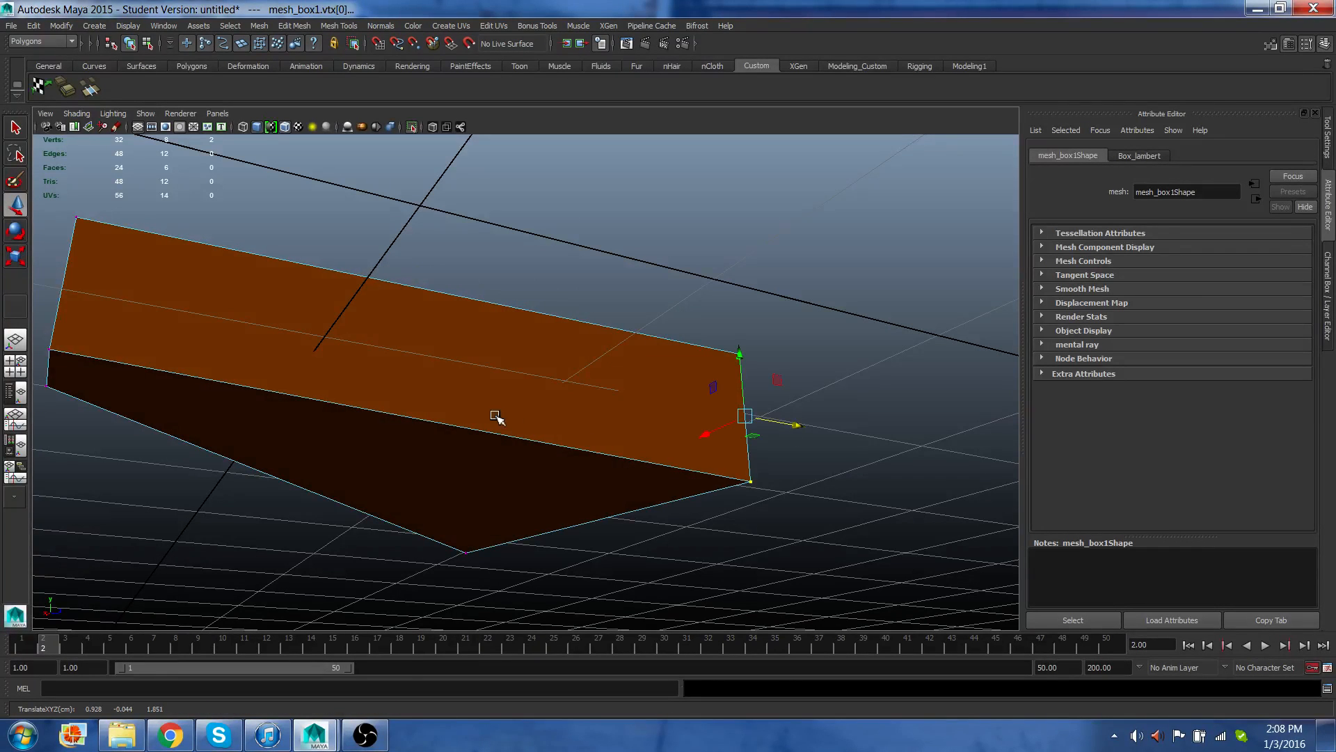
Switch to face mode and delete the box's large face facing the camera.
{"action": "right_click_drag", "start_coordinate": [442, 383], "coordinate": [437, 408]}
{"action": "left_click", "coordinate": [451, 387]}
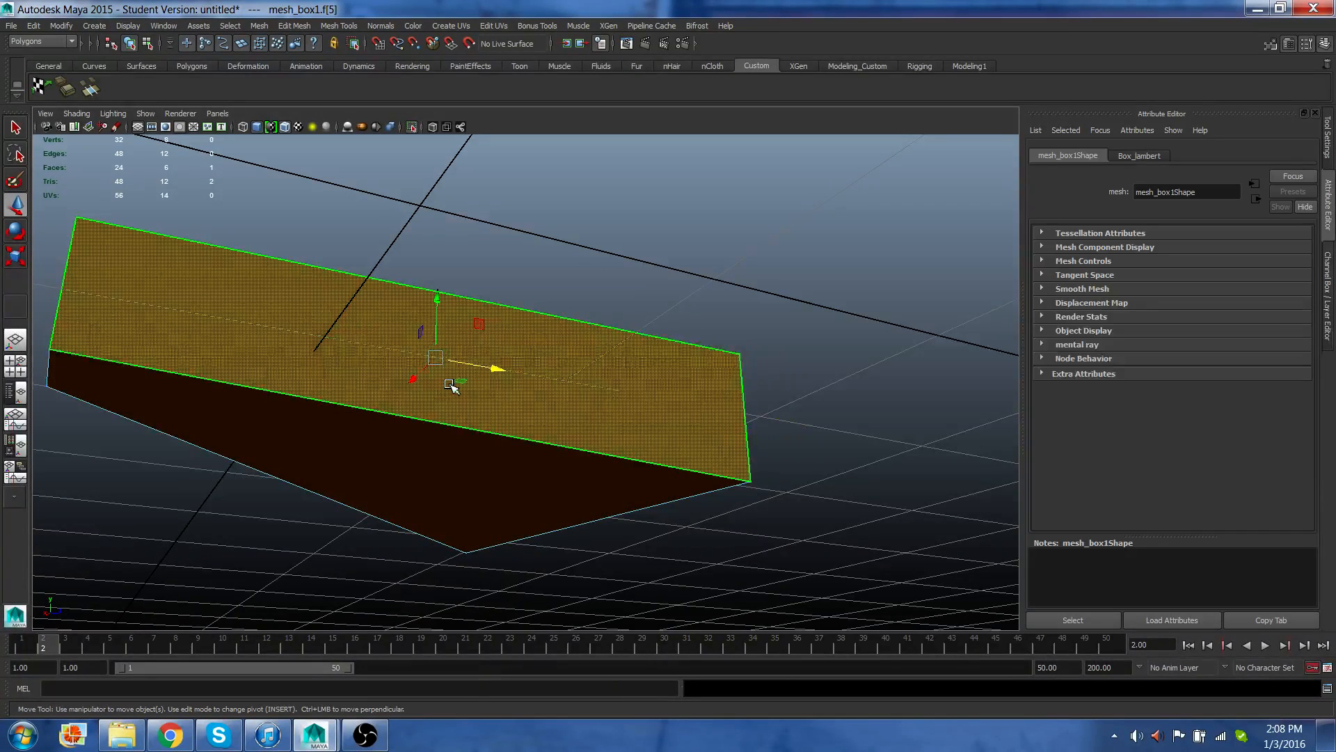
{"action": "key", "text": "Delete"}
Turn off isolate select to show all the boxes again.
{"action": "left_click_drag", "start_coordinate": [342, 413], "coordinate": [388, 448], "text": "alt"}
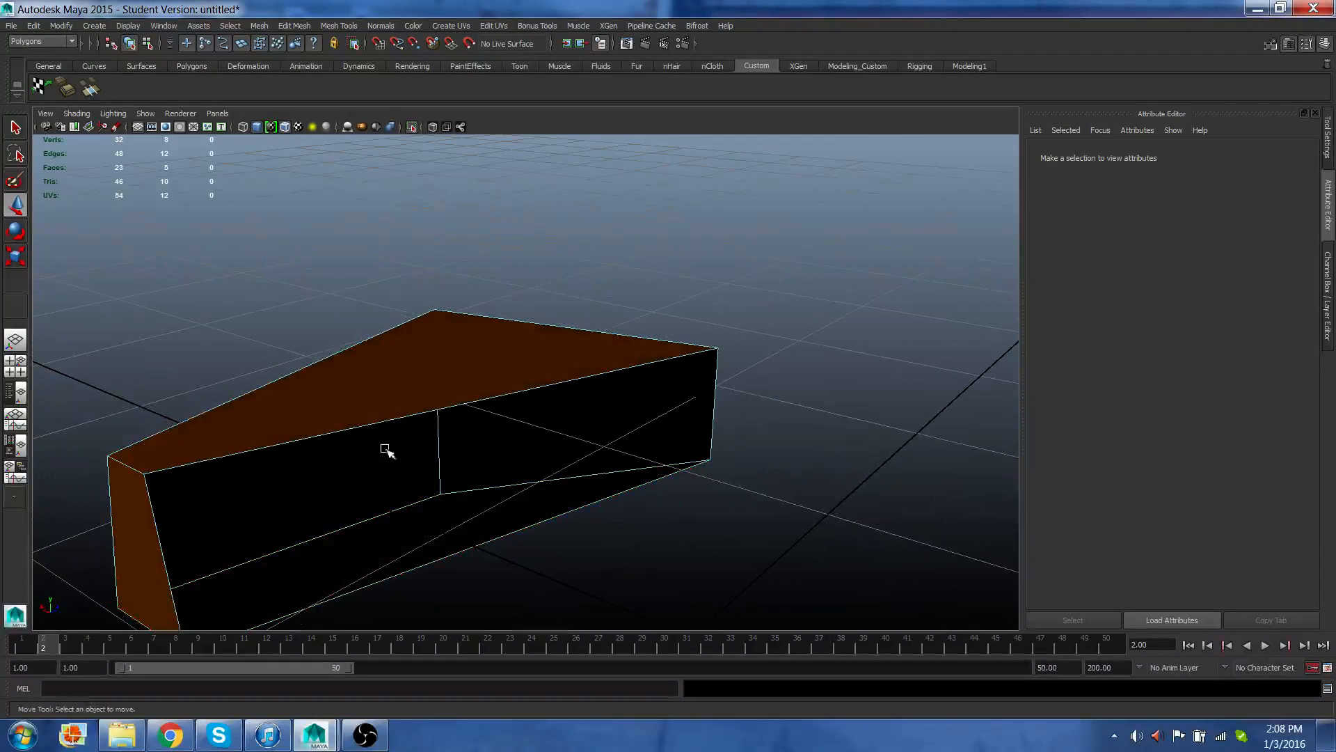
{"action": "left_click", "coordinate": [413, 127]}
{"action": "left_click_drag", "start_coordinate": [481, 262], "coordinate": [508, 288], "text": "alt"}
{"action": "scroll", "coordinate": [507, 286], "scroll_direction": "up", "scroll_amount": 1}
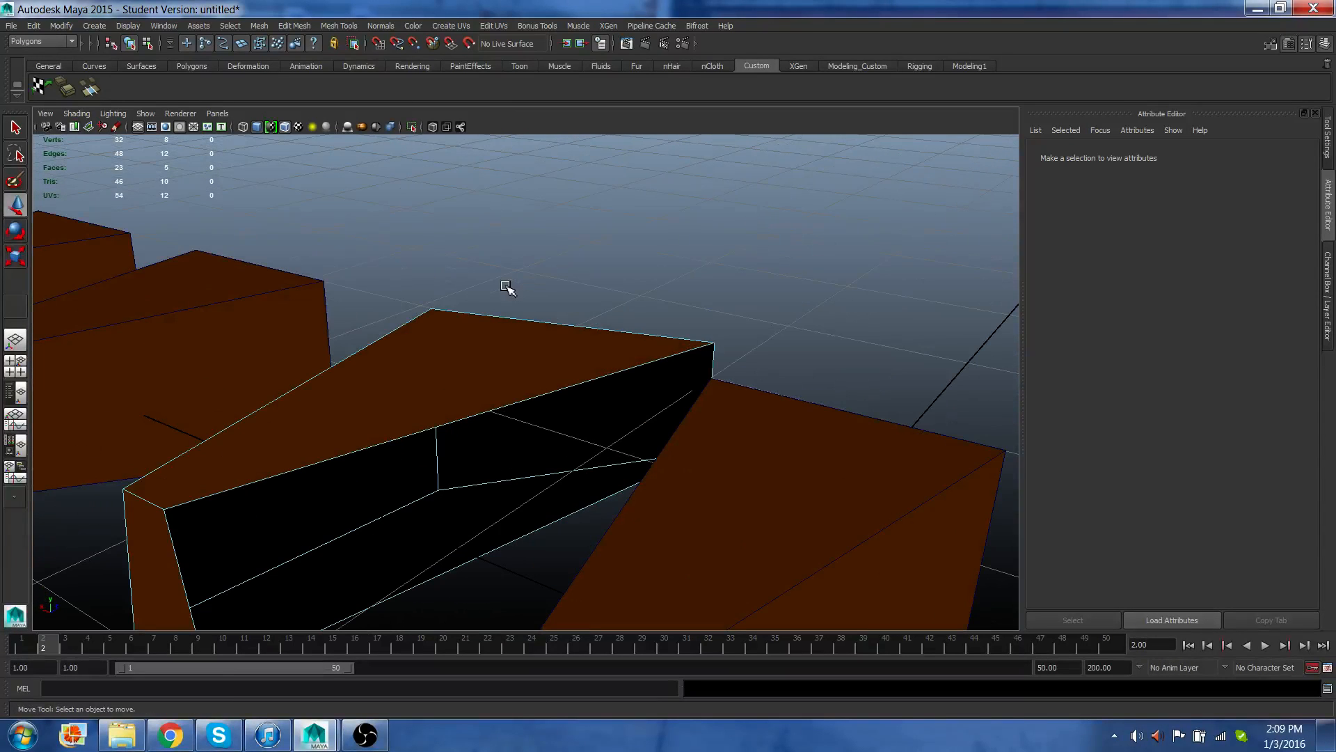
{"action": "right_click_drag", "start_coordinate": [548, 364], "coordinate": [598, 357]}
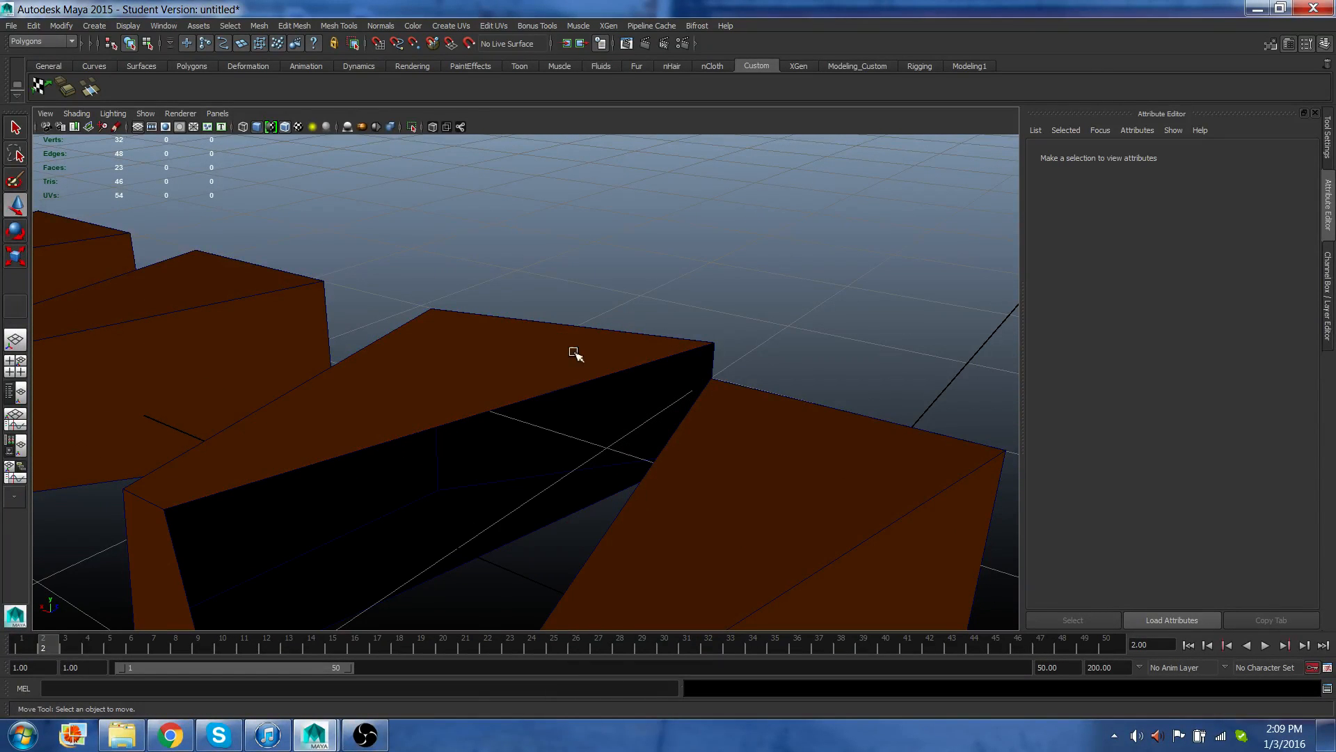
Turn on X-ray display in the viewport and orbit around the boxes.
{"action": "left_click", "coordinate": [432, 124]}
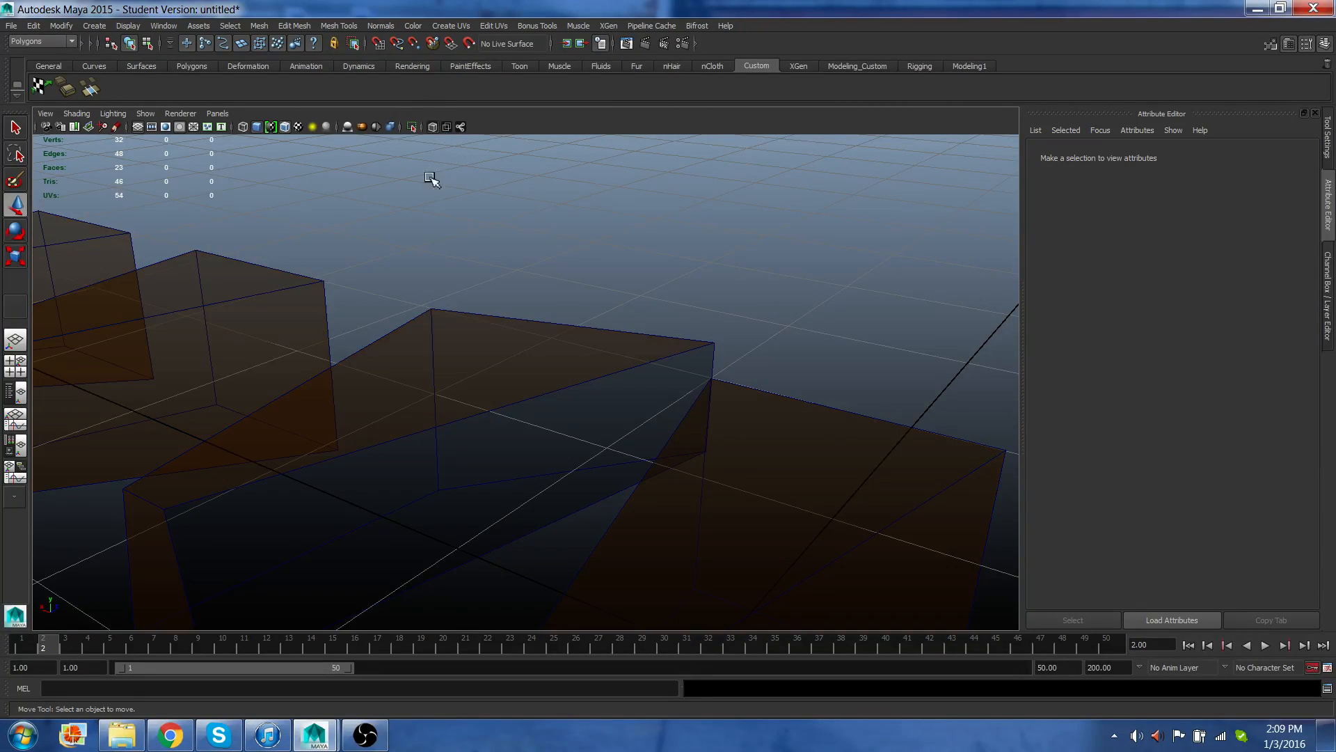
{"action": "left_click_drag", "start_coordinate": [469, 334], "coordinate": [539, 346], "text": "alt"}
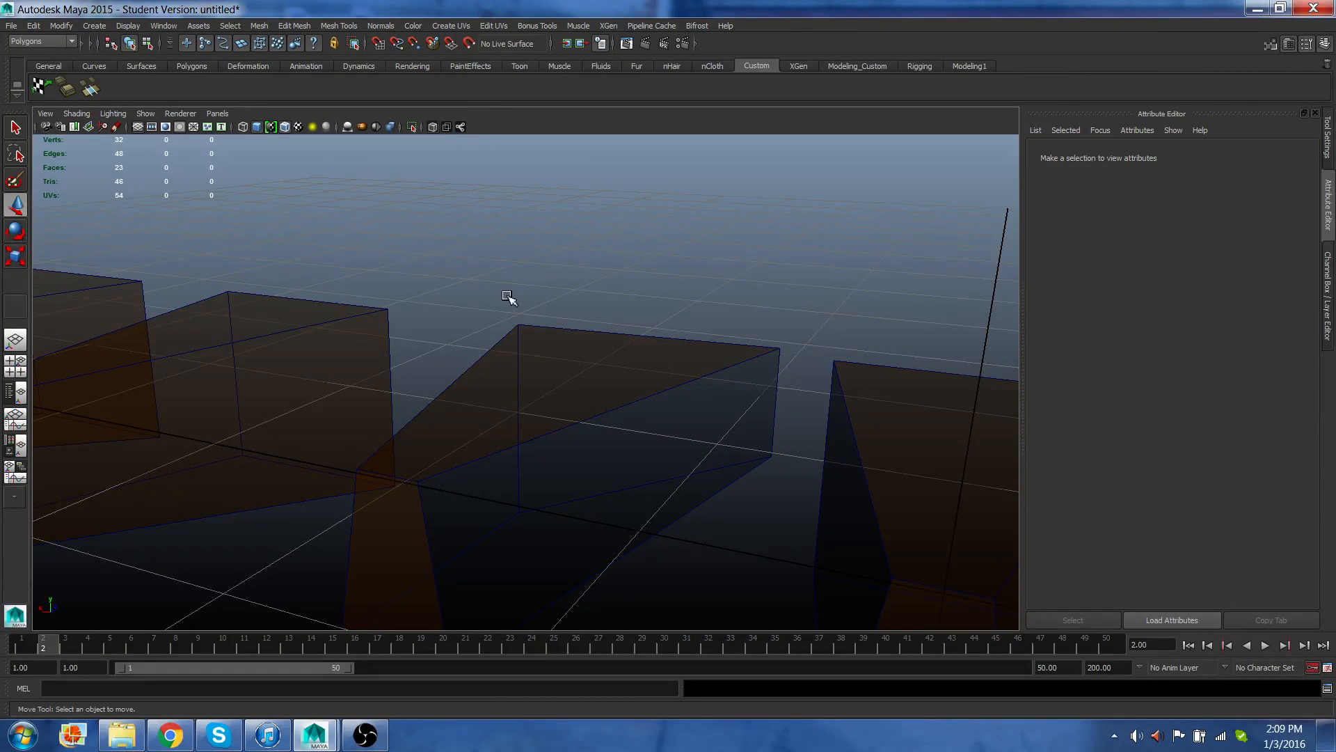
{"action": "left_click_drag", "start_coordinate": [466, 341], "coordinate": [510, 336], "text": "alt"}
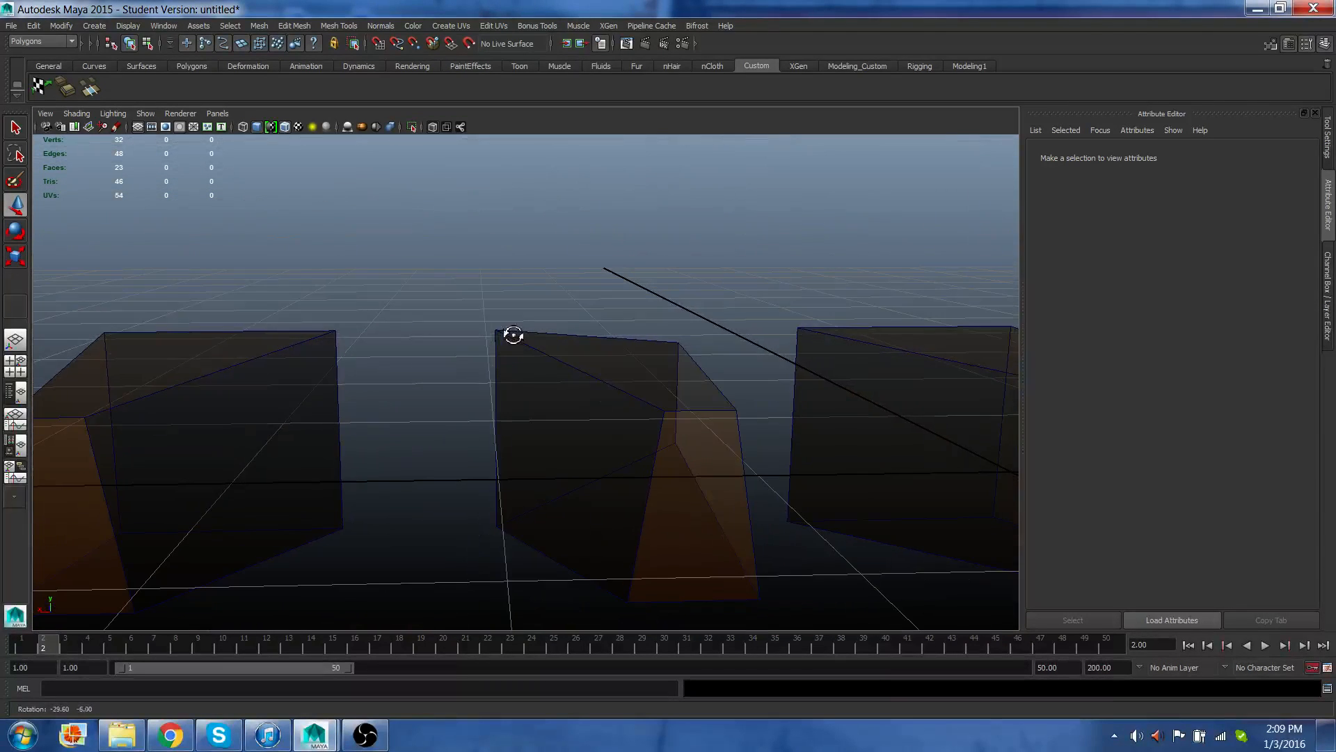